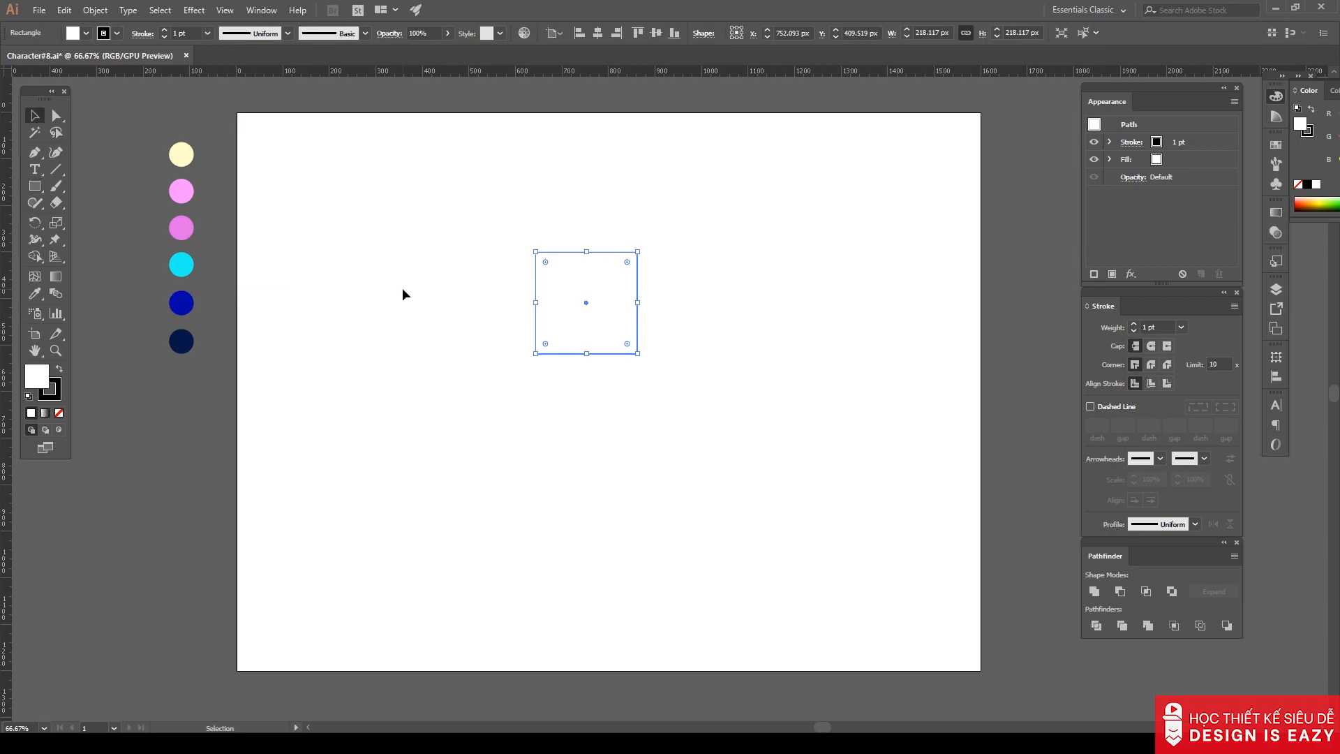
Fill the square with the light pink sample color and remove its outline.
{"action": "left_click", "coordinate": [184, 194]}
{"action": "key", "text": "v"}
{"action": "left_click", "coordinate": [446, 249]}
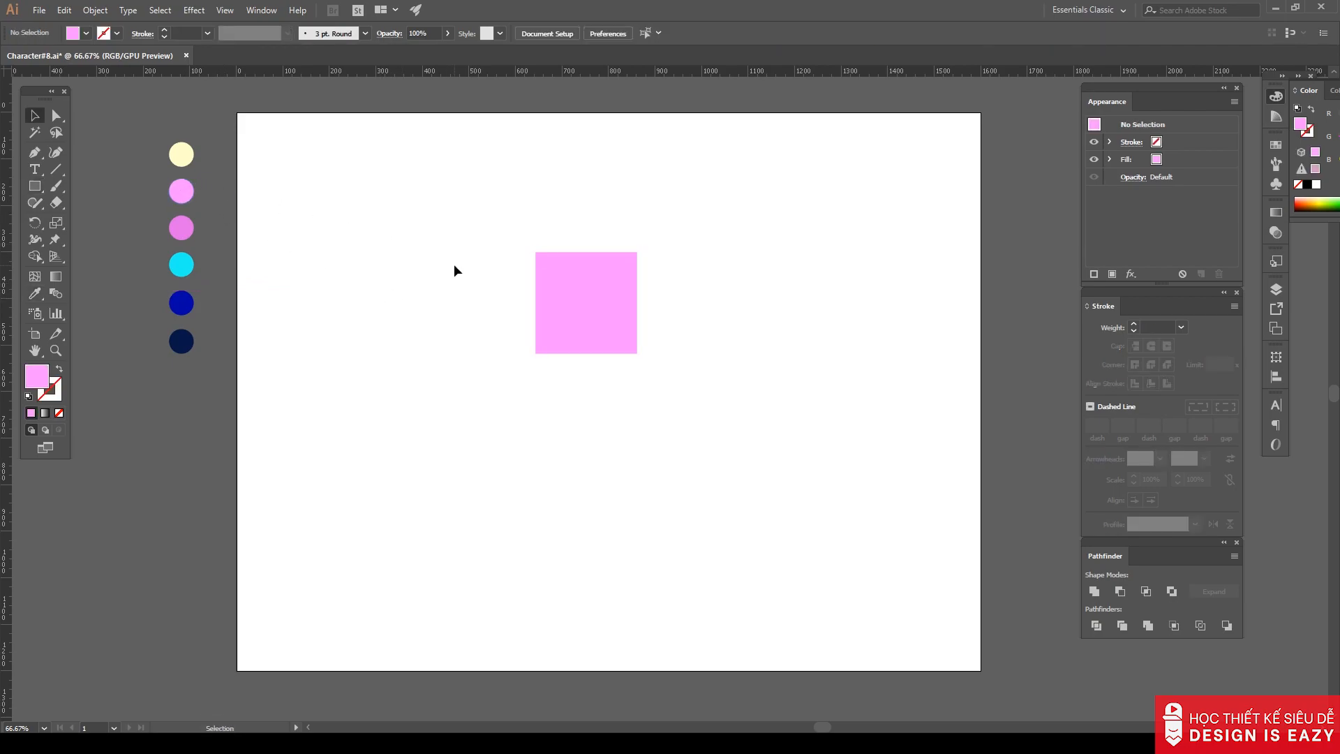
Check the Scale Corners and Scale Strokes & Effects options in the general preferences.
{"action": "left_click", "coordinate": [64, 10]}
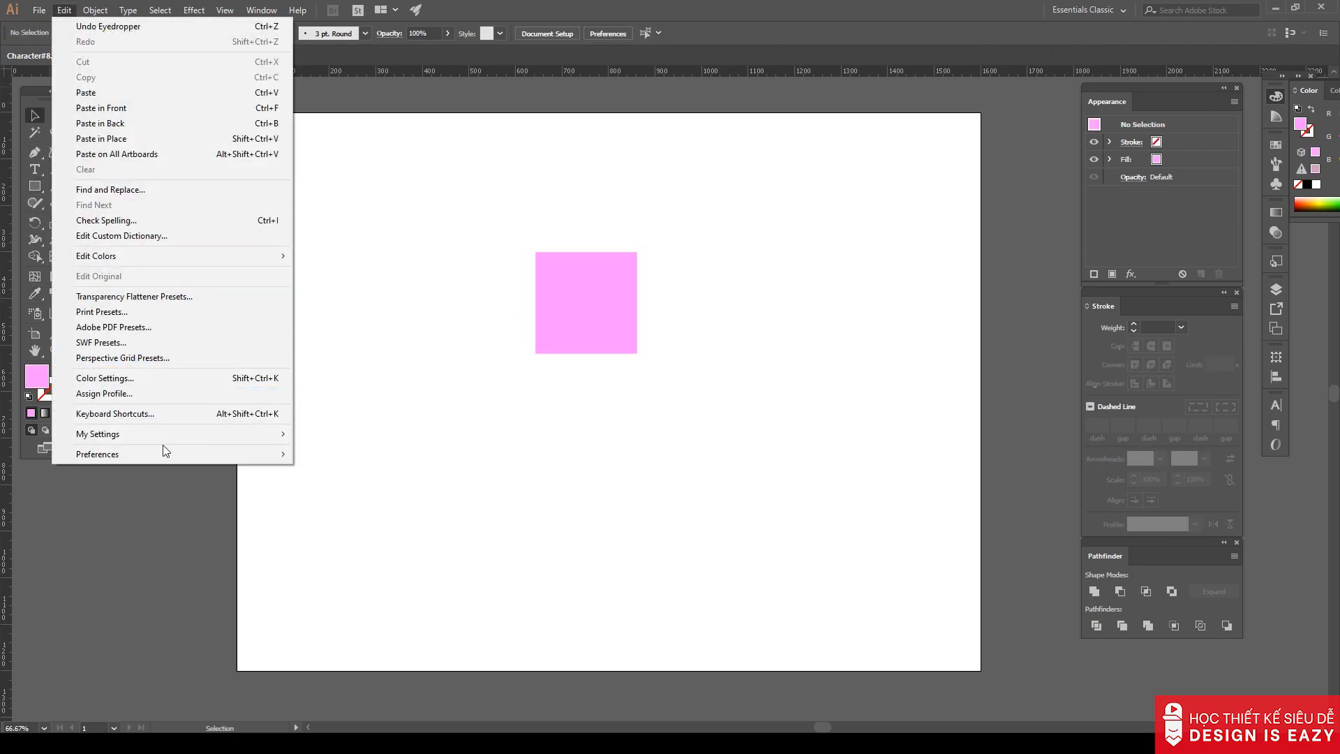
{"action": "mouse_move", "coordinate": [223, 455]}
{"action": "left_click", "coordinate": [330, 455]}
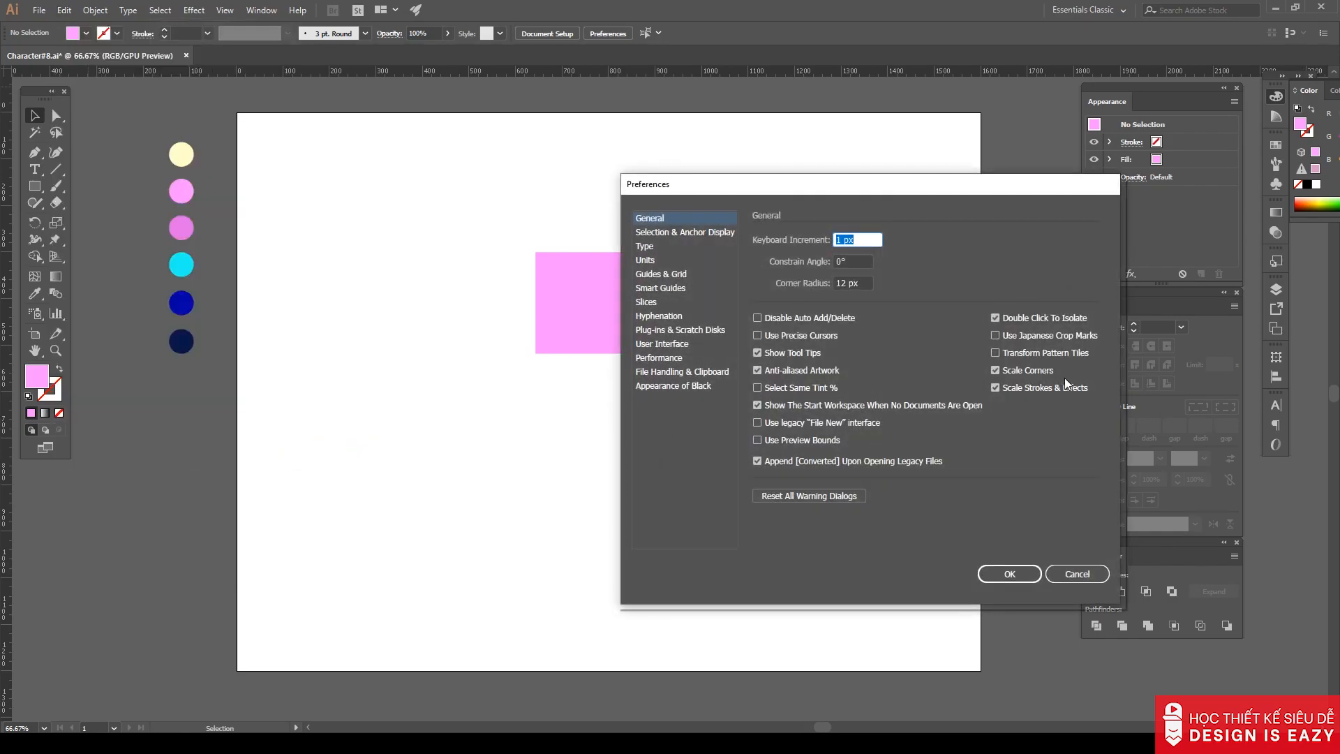
{"action": "left_click", "coordinate": [1018, 577]}
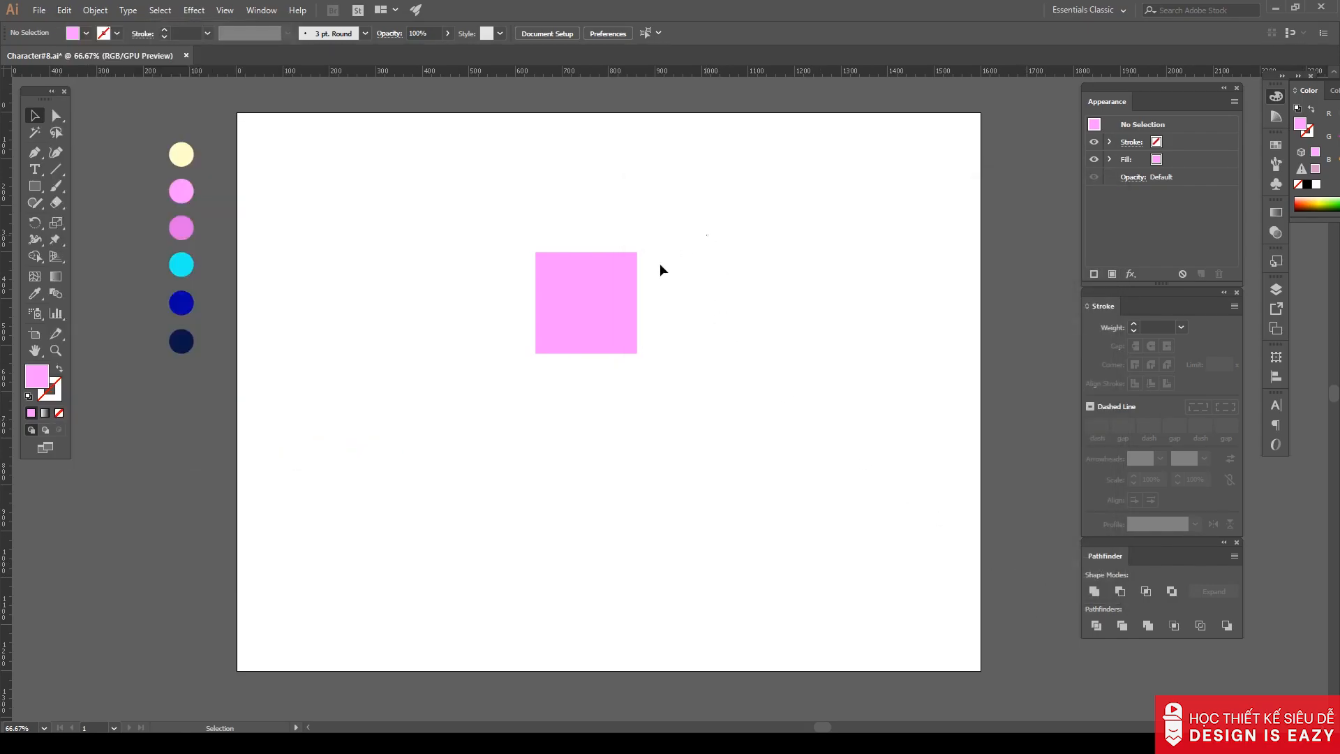
Outline the pink square with the darkest navy sample color at a stroke weight of 8 pt.
{"action": "left_click", "coordinate": [617, 289]}
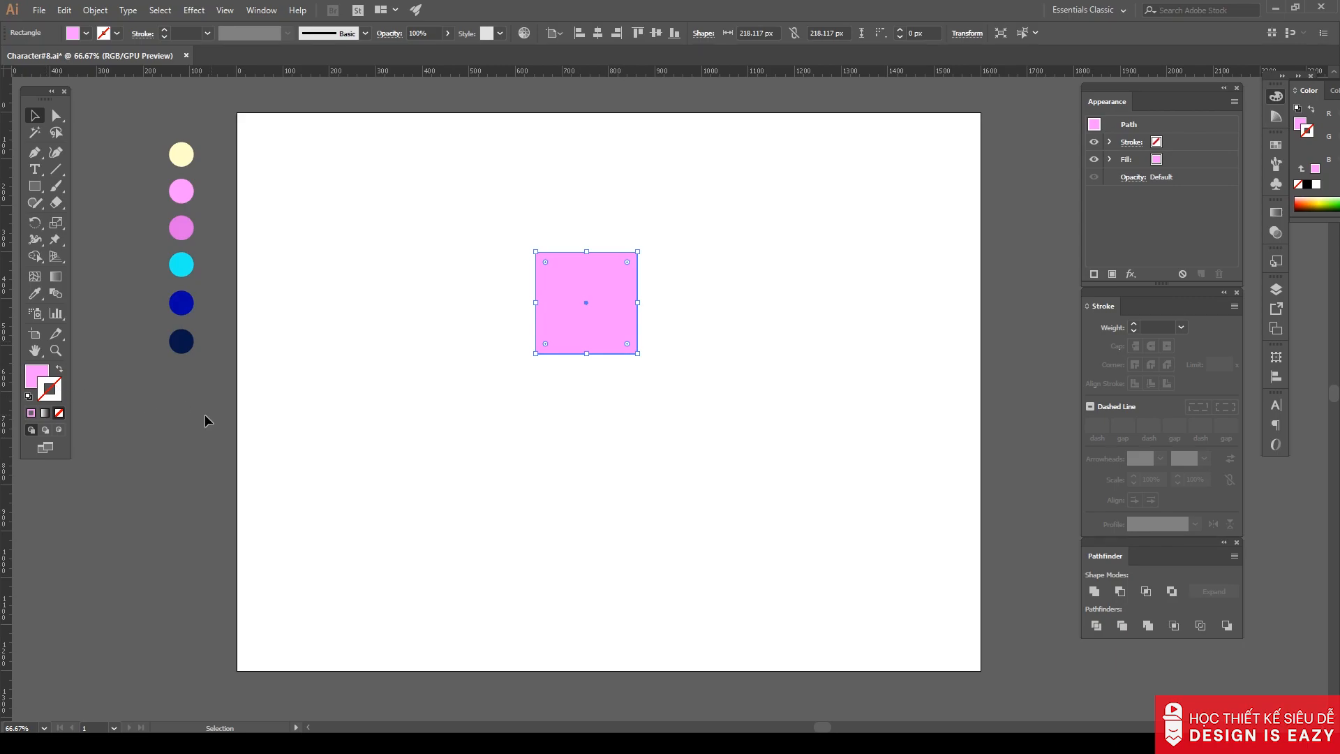
{"action": "key", "text": "i"}
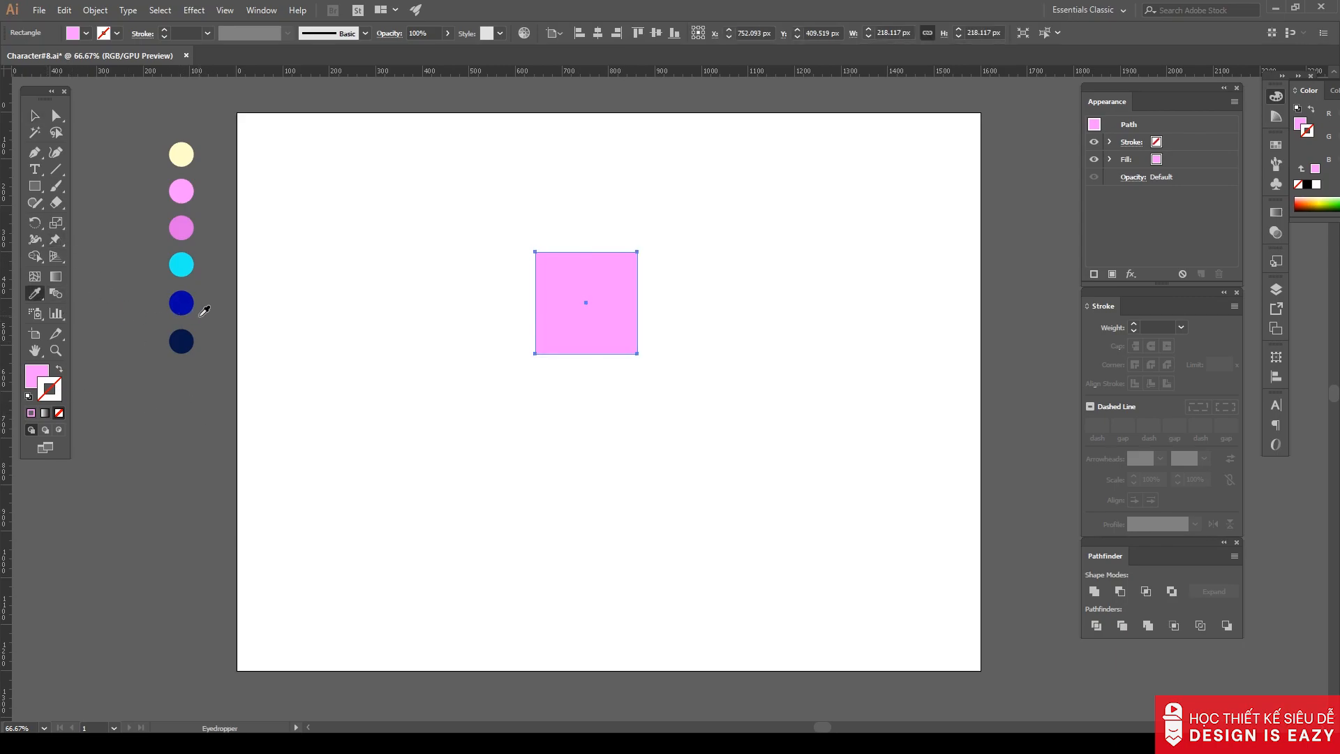
{"action": "left_click", "coordinate": [183, 337], "text": "shift"}
{"action": "key", "text": "v"}
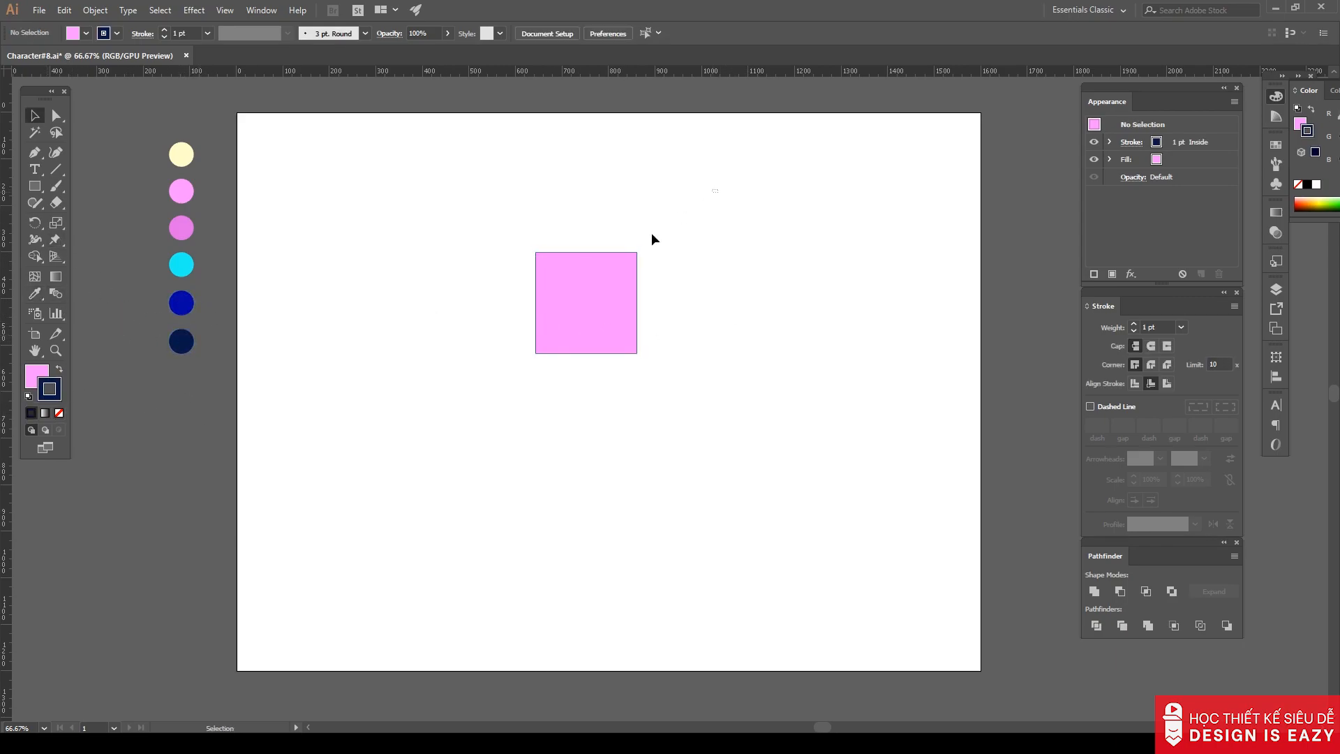
{"action": "left_click", "coordinate": [207, 33]}
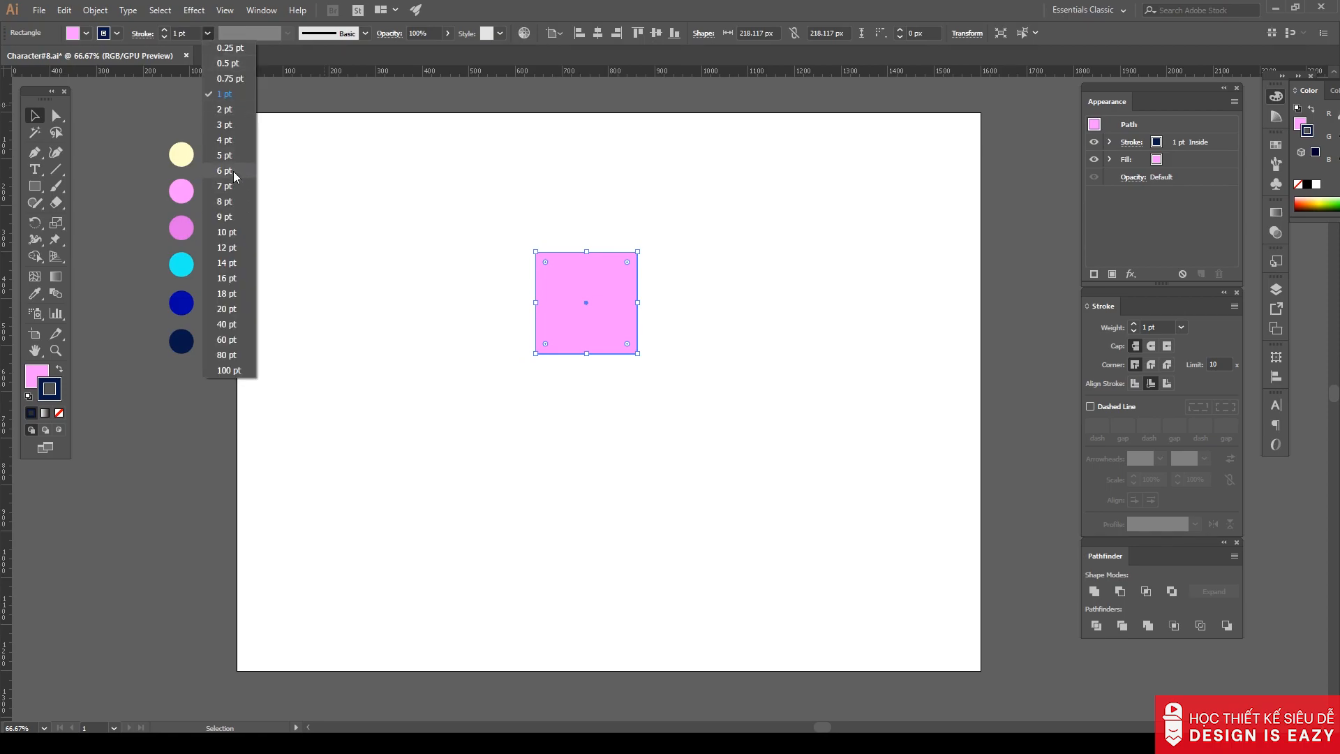
{"action": "left_click", "coordinate": [229, 201]}
{"action": "left_click", "coordinate": [476, 219]}
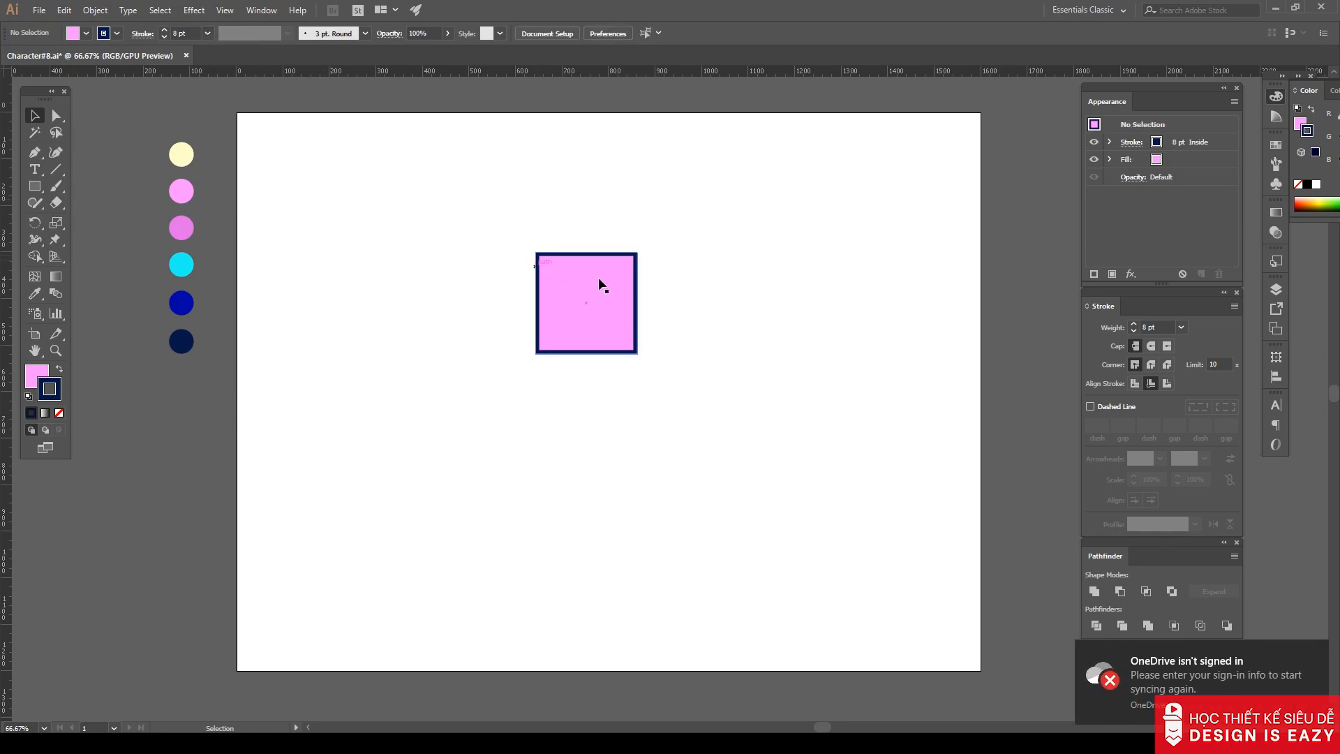
Enlarge the square to about 261 px and give its stroke center alignment, round caps and round joins.
{"action": "left_click", "coordinate": [1313, 647]}
{"action": "left_click", "coordinate": [556, 302]}
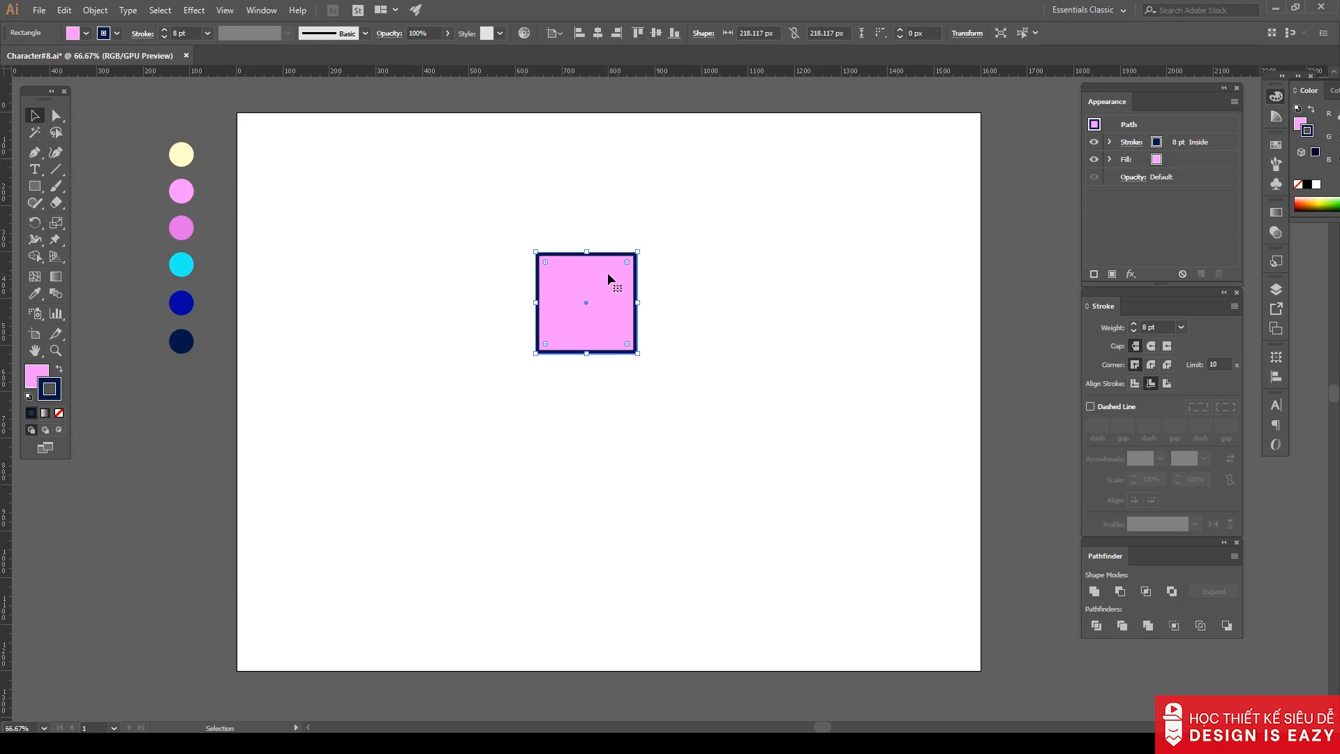
{"action": "left_click_drag", "start_coordinate": [638, 252], "coordinate": [647, 242]}
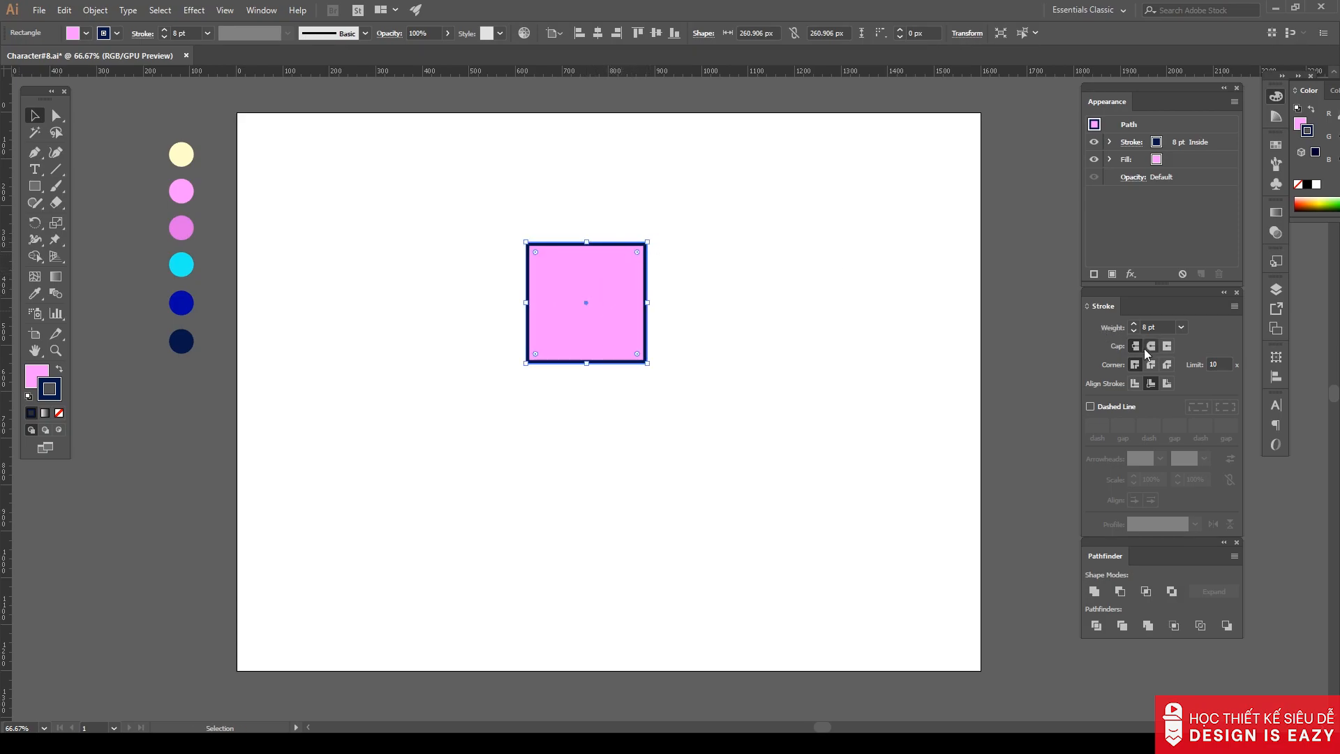
{"action": "left_click", "coordinate": [1136, 383]}
{"action": "left_click", "coordinate": [1152, 364]}
Round all four corners of the pink square generously to form the head.
{"action": "key", "text": "a"}
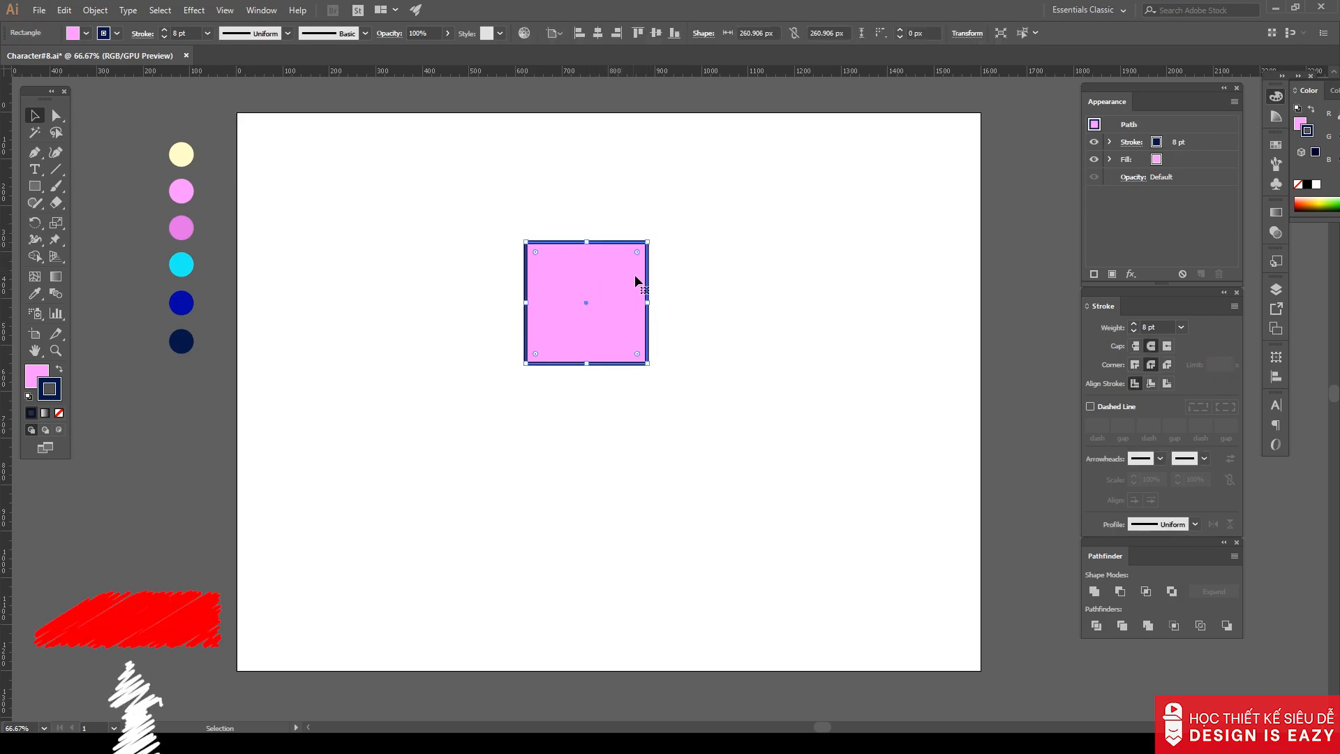
{"action": "left_click_drag", "start_coordinate": [636, 252], "coordinate": [606, 279]}
{"action": "key", "text": "v"}
{"action": "left_click", "coordinate": [556, 185]}
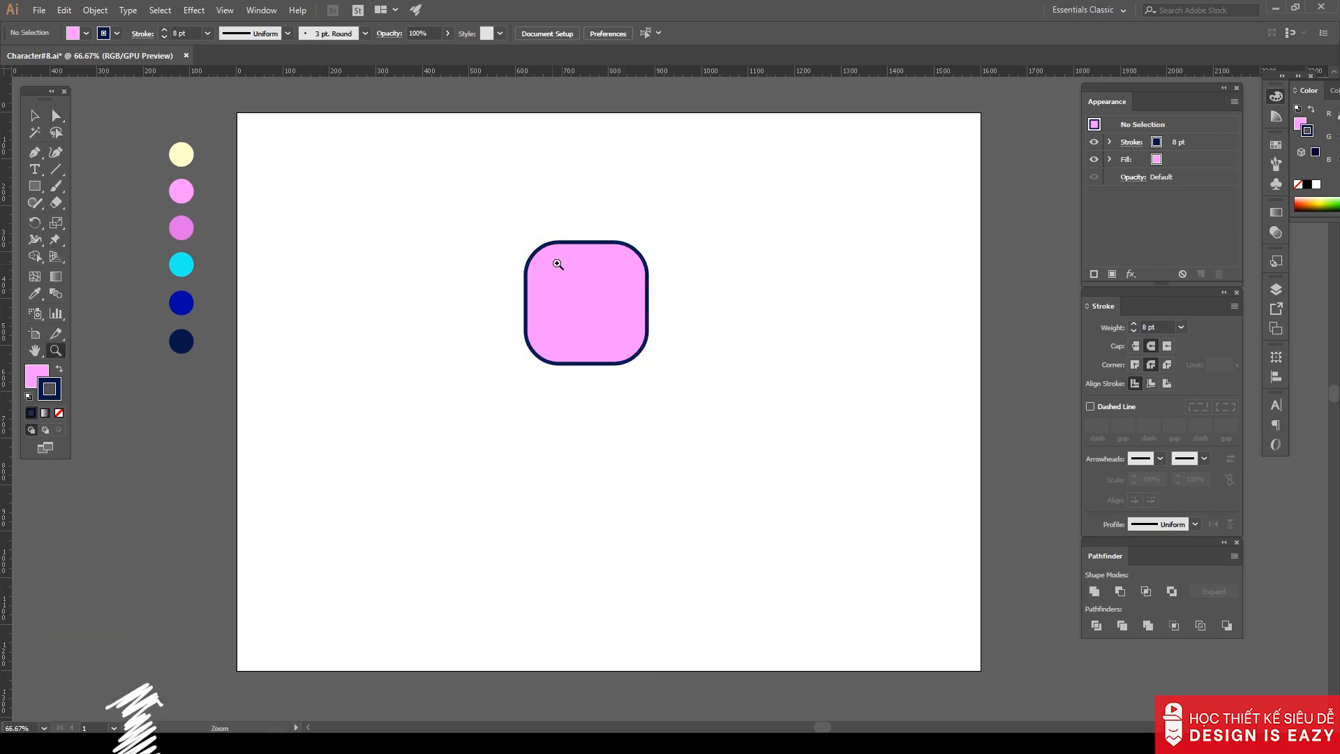
Draw a vertical eye shape about 27 by 75 px in the head's upper left, with fully rounded ends.
{"action": "scroll", "coordinate": [556, 185], "scroll_direction": "up", "scroll_amount": 1}
{"action": "left_click_drag", "start_coordinate": [673, 339], "coordinate": [532, 308]}
{"action": "left_click", "coordinate": [658, 338]}
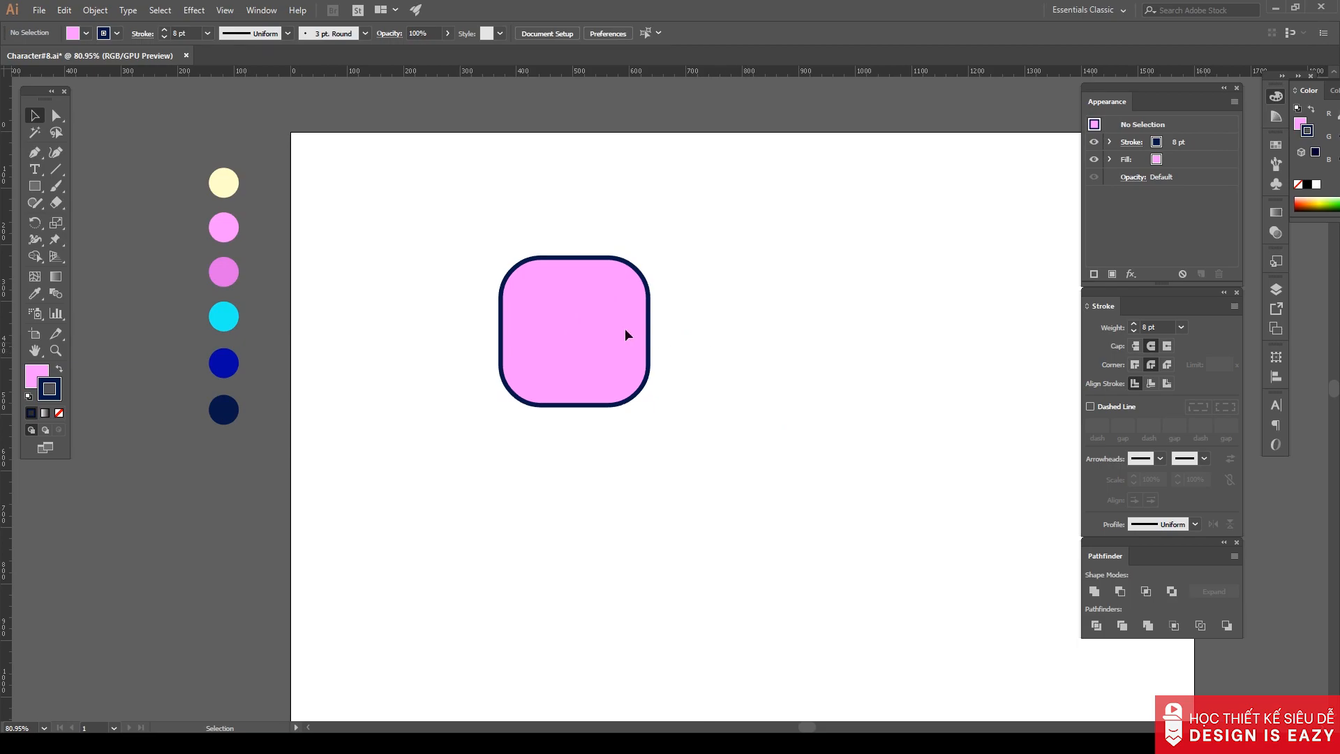
{"action": "left_click_drag", "start_coordinate": [40, 190], "coordinate": [91, 202]}
{"action": "scroll", "coordinate": [542, 331], "scroll_direction": "up", "scroll_amount": 3}
{"action": "left_click_drag", "start_coordinate": [532, 245], "coordinate": [560, 323]}
{"action": "key", "text": "a"}
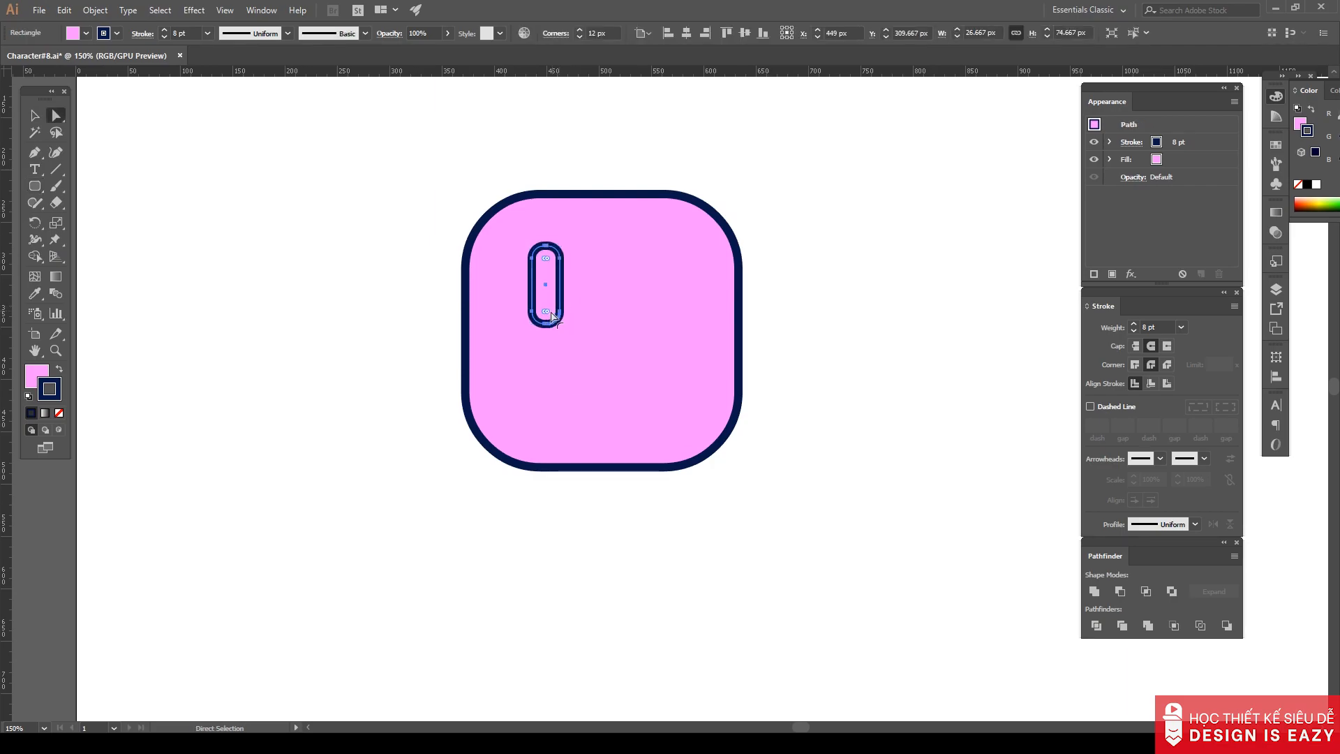
{"action": "left_click_drag", "start_coordinate": [500, 276], "coordinate": [499, 277]}
Fill the eye shape with the darkest navy sample color and remove its outline.
{"action": "scroll", "coordinate": [419, 314], "scroll_direction": "down", "scroll_amount": 2}
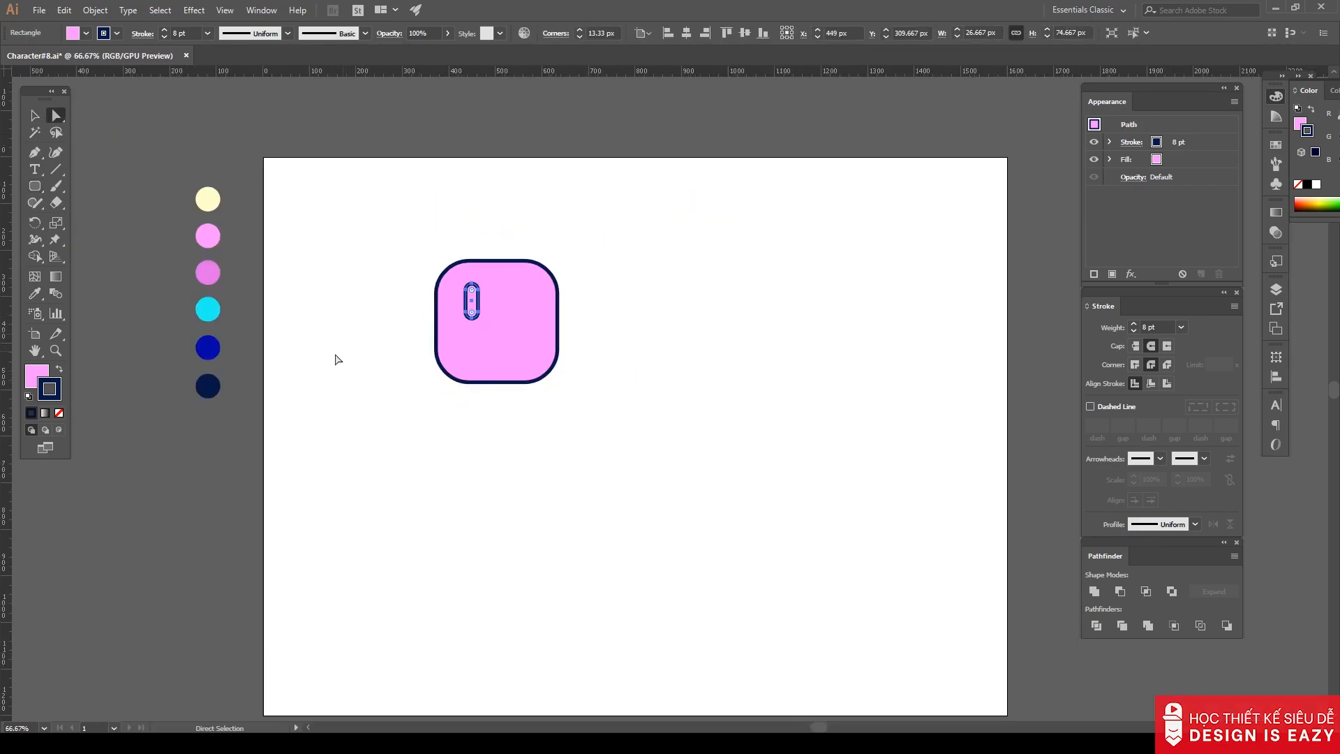
{"action": "key", "text": "i"}
{"action": "left_click", "coordinate": [208, 384]}
{"action": "key", "text": "v"}
{"action": "scroll", "coordinate": [447, 307], "scroll_direction": "up", "scroll_amount": 3}
{"action": "left_click", "coordinate": [222, 12]}
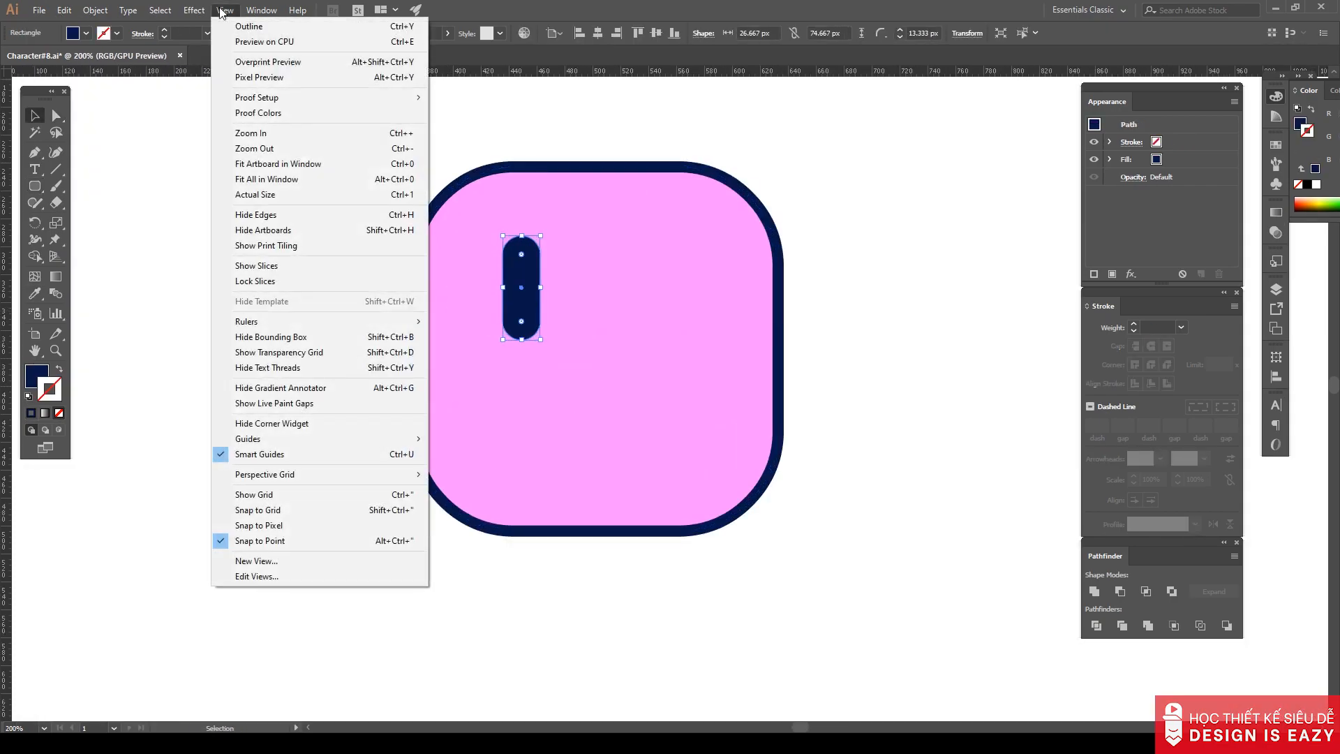
{"action": "left_click", "coordinate": [525, 195]}
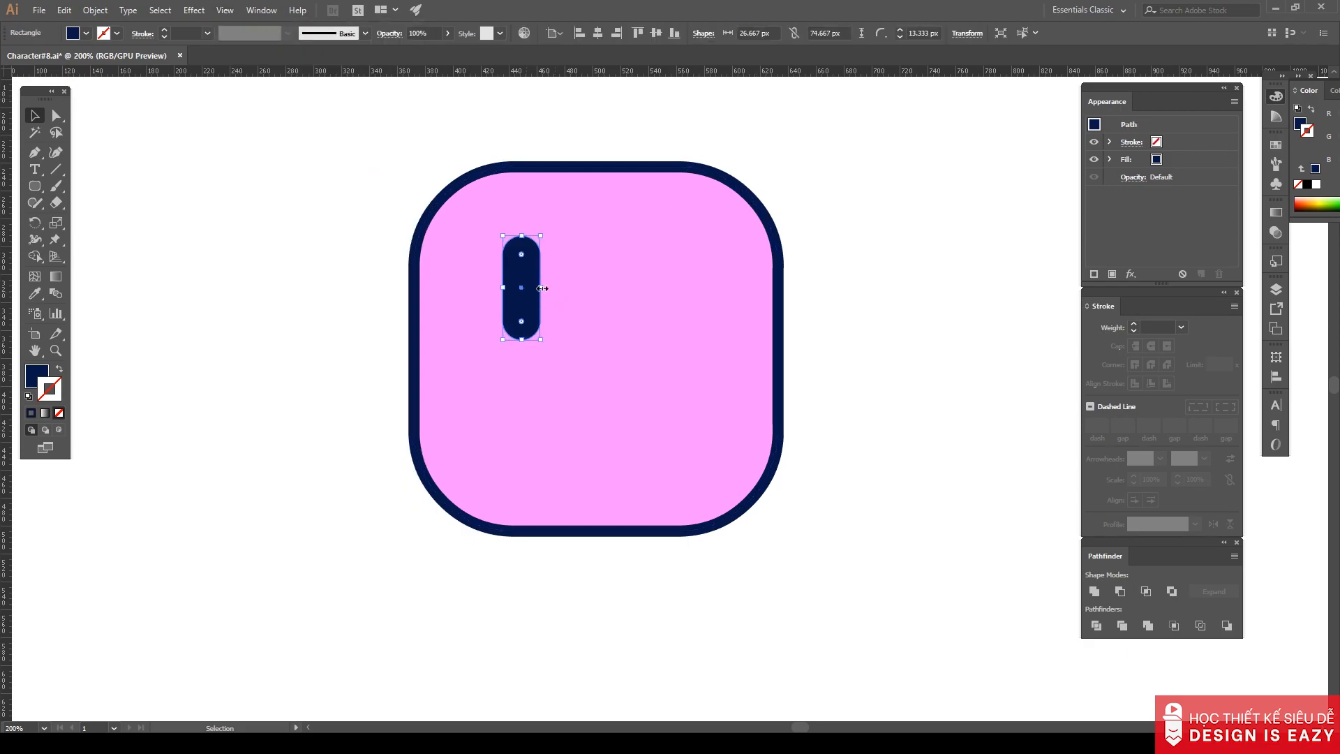
Shorten the eye to about 62 px tall and duplicate it slightly down and to the right.
{"action": "left_click_drag", "start_coordinate": [521, 340], "coordinate": [529, 301]}
{"action": "key", "text": "a"}
{"action": "key", "text": "v"}
{"action": "key", "text": "ctrl+shift+a"}
{"action": "scroll", "coordinate": [518, 285], "scroll_direction": "up", "scroll_amount": 2}
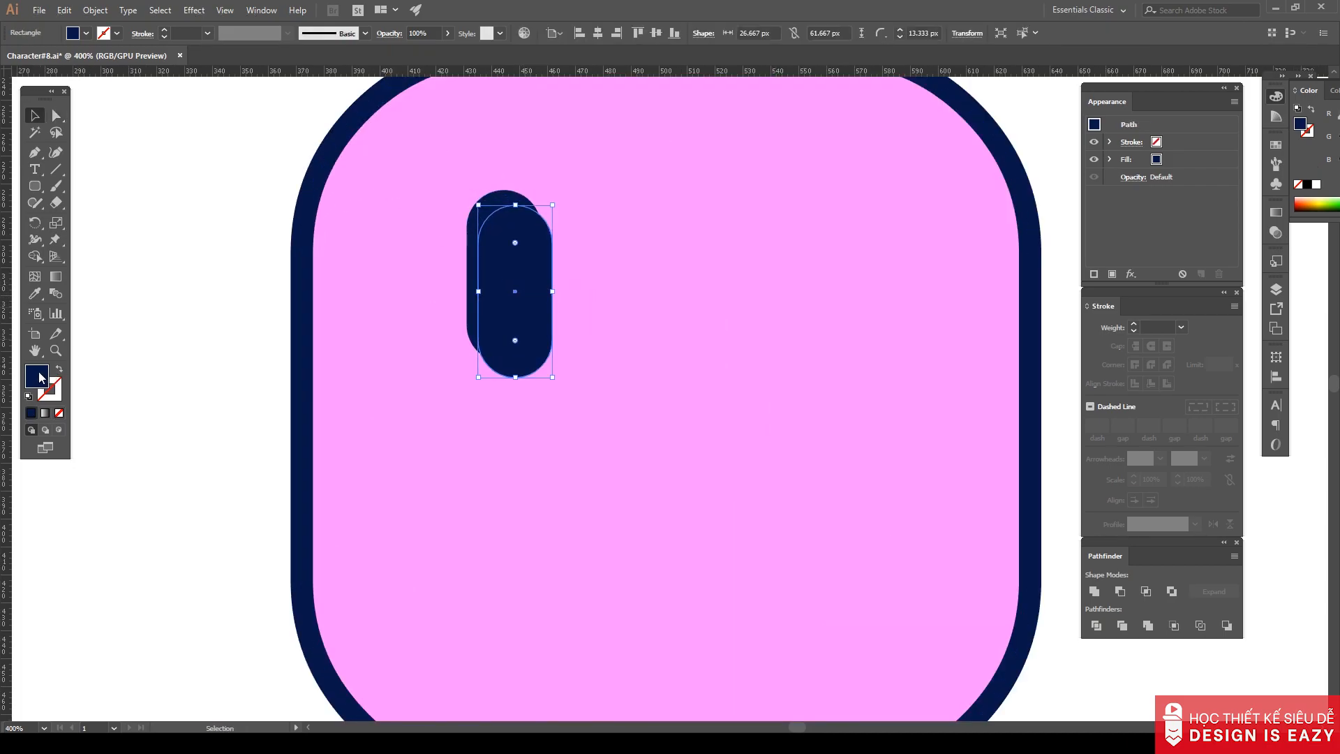
Fill the offset eye duplicate with white ffffff and place it behind the navy eye as a highlight.
{"action": "double_click", "coordinate": [40, 378]}
{"action": "type", "text": "ffffff"}
{"action": "key", "text": "Return"}
{"action": "key", "text": "a"}
{"action": "key", "text": "v"}
{"action": "scroll", "coordinate": [536, 283], "scroll_direction": "up", "scroll_amount": 2}
{"action": "left_click_drag", "start_coordinate": [558, 275], "coordinate": [553, 268]}
{"action": "scroll", "coordinate": [553, 268], "scroll_direction": "down", "scroll_amount": 6}
{"action": "left_click", "coordinate": [426, 269]}
{"action": "scroll", "coordinate": [426, 269], "scroll_direction": "down", "scroll_amount": 2}
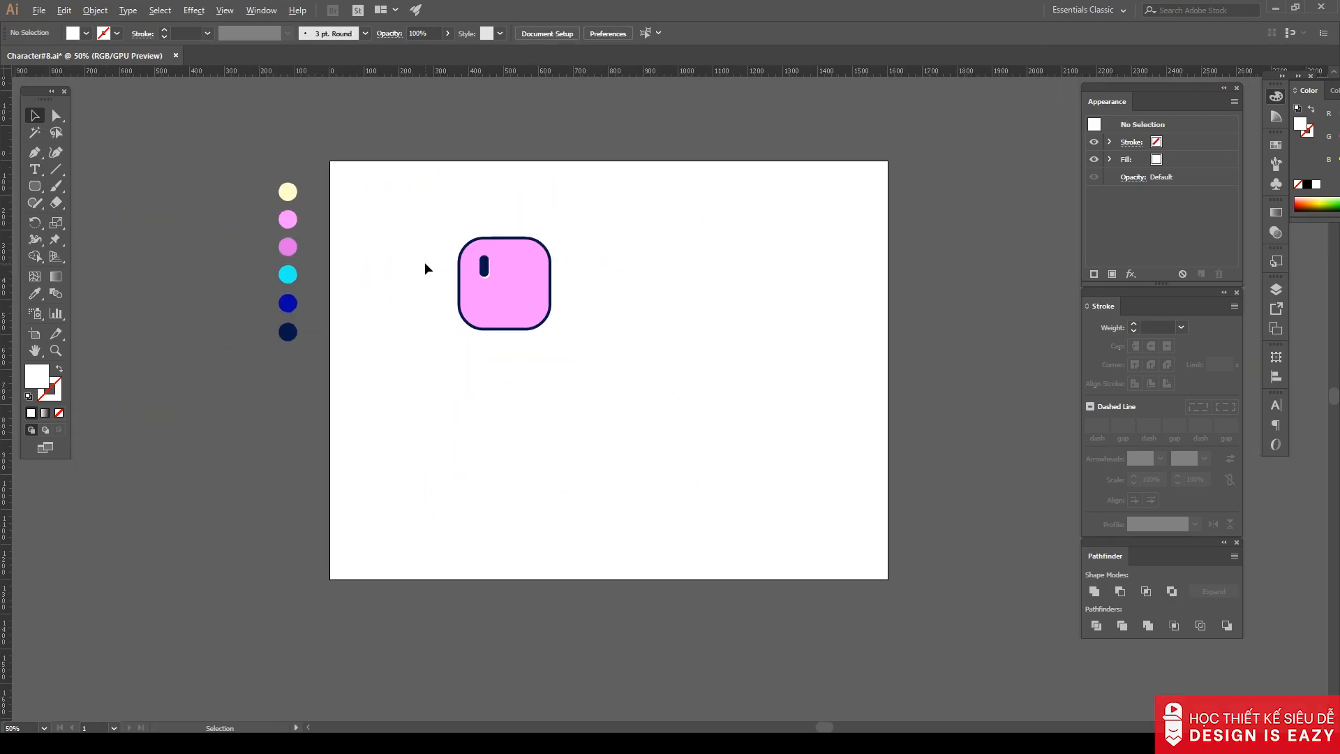
Nudge the eye layers into alignment and group the navy eye with its white highlight.
{"action": "scroll", "coordinate": [489, 266], "scroll_direction": "up", "scroll_amount": 8}
{"action": "left_click_drag", "start_coordinate": [515, 292], "coordinate": [515, 287]}
{"action": "scroll", "coordinate": [515, 286], "scroll_direction": "down", "scroll_amount": 4}
{"action": "left_click", "coordinate": [488, 299], "text": "shift"}
{"action": "right_click", "coordinate": [486, 299]}
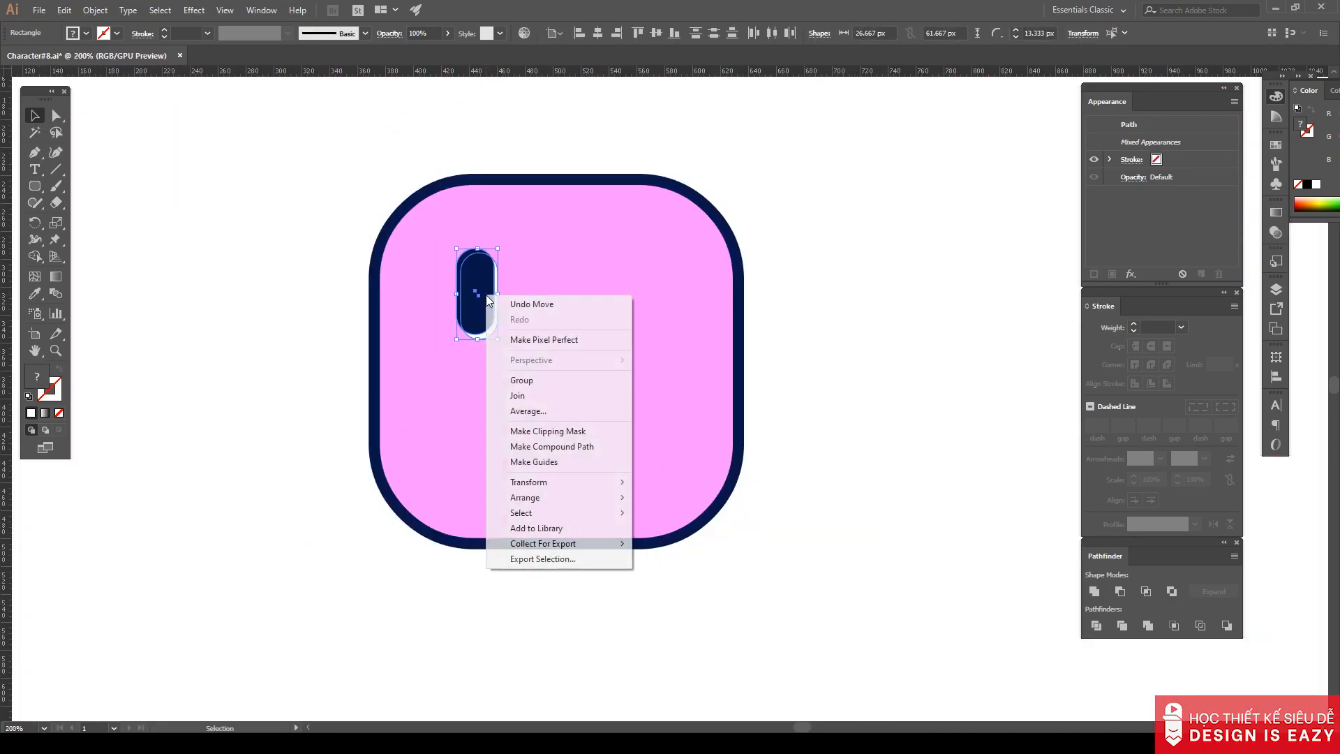
{"action": "left_click", "coordinate": [530, 380]}
Duplicate the eye group horizontally to the right and center both eyes on the head.
{"action": "left_click_drag", "start_coordinate": [488, 308], "coordinate": [628, 308]}
{"action": "left_click", "coordinate": [486, 301], "text": "shift"}
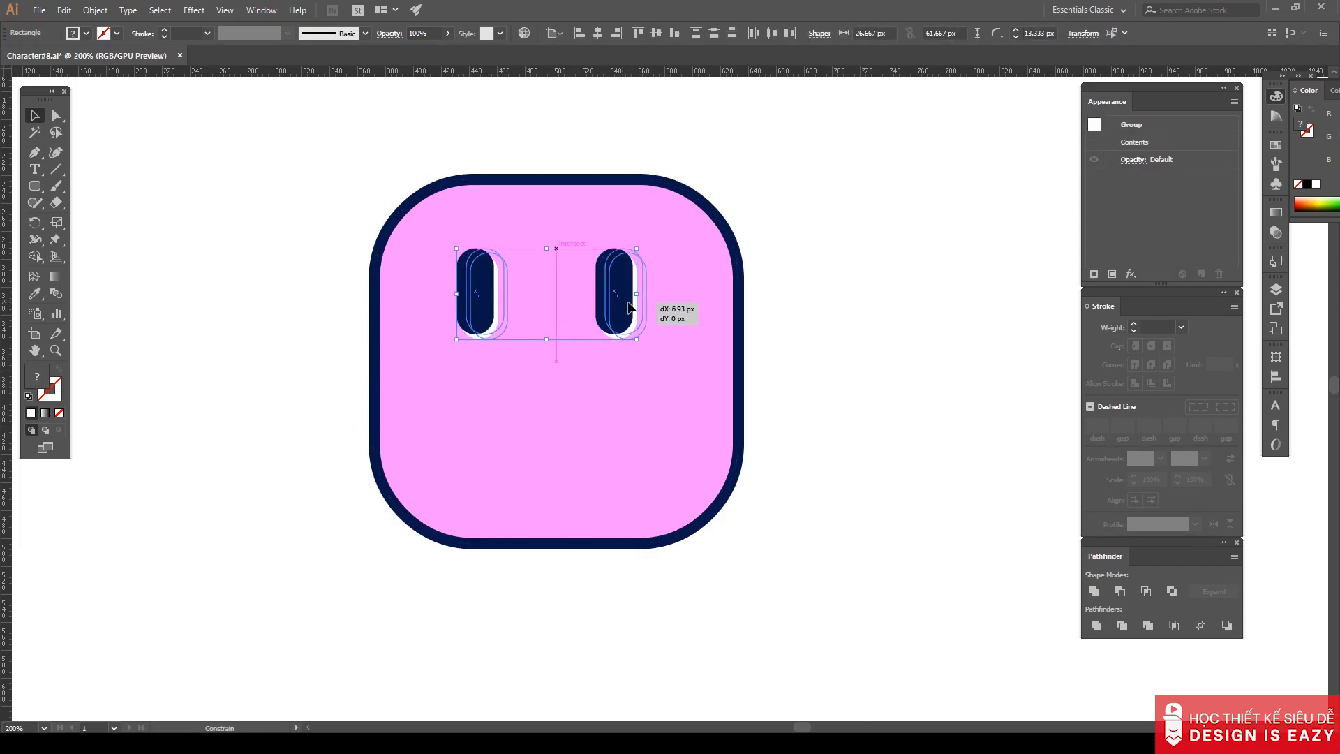
{"action": "left_click", "coordinate": [829, 341]}
{"action": "scroll", "coordinate": [824, 343], "scroll_direction": "down", "scroll_amount": 2}
{"action": "scroll", "coordinate": [824, 345], "scroll_direction": "up", "scroll_amount": 1}
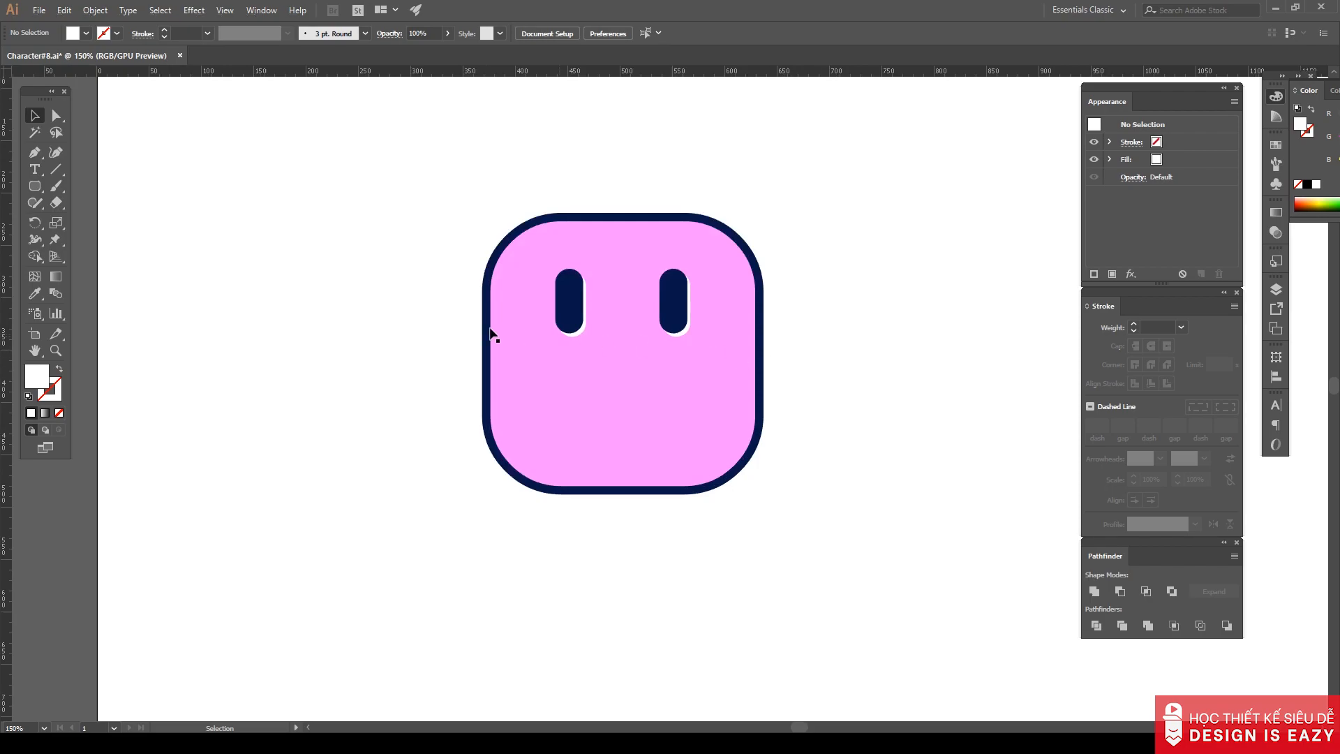
Draw a rounded square about 92 px wide for the muzzle, centered below the eyes.
{"action": "left_click_drag", "start_coordinate": [35, 186], "coordinate": [75, 202]}
{"action": "mouse_move", "coordinate": [622, 392]}
{"action": "left_mouse_down"}
{"action": "mouse_move", "coordinate": [670, 354]}
{"action": "mouse_move", "coordinate": [639, 396]}
{"action": "left_mouse_up"}
{"action": "key", "text": "v"}
{"action": "scroll", "coordinate": [639, 396], "scroll_direction": "down", "scroll_amount": 2}
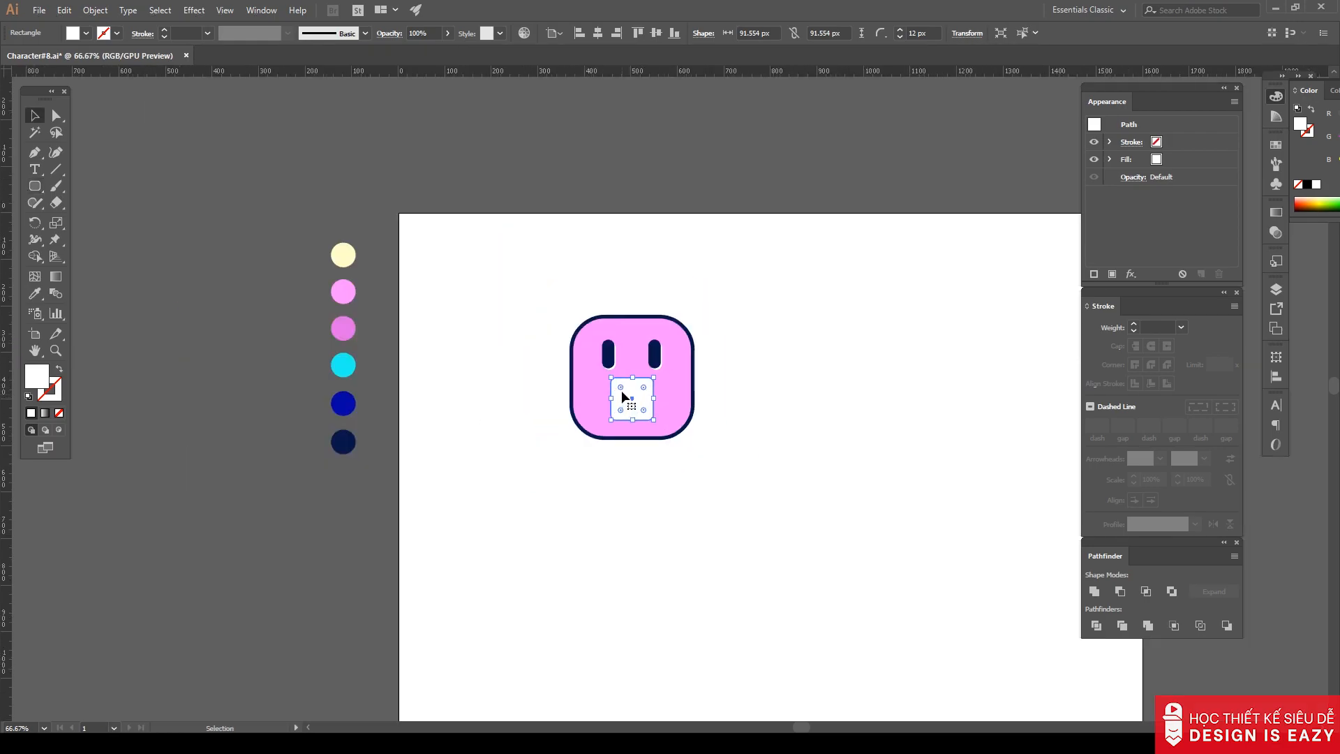
Give the muzzle square the head's 8 pt navy outline and fill it with the cyan sample color.
{"action": "key", "text": "i"}
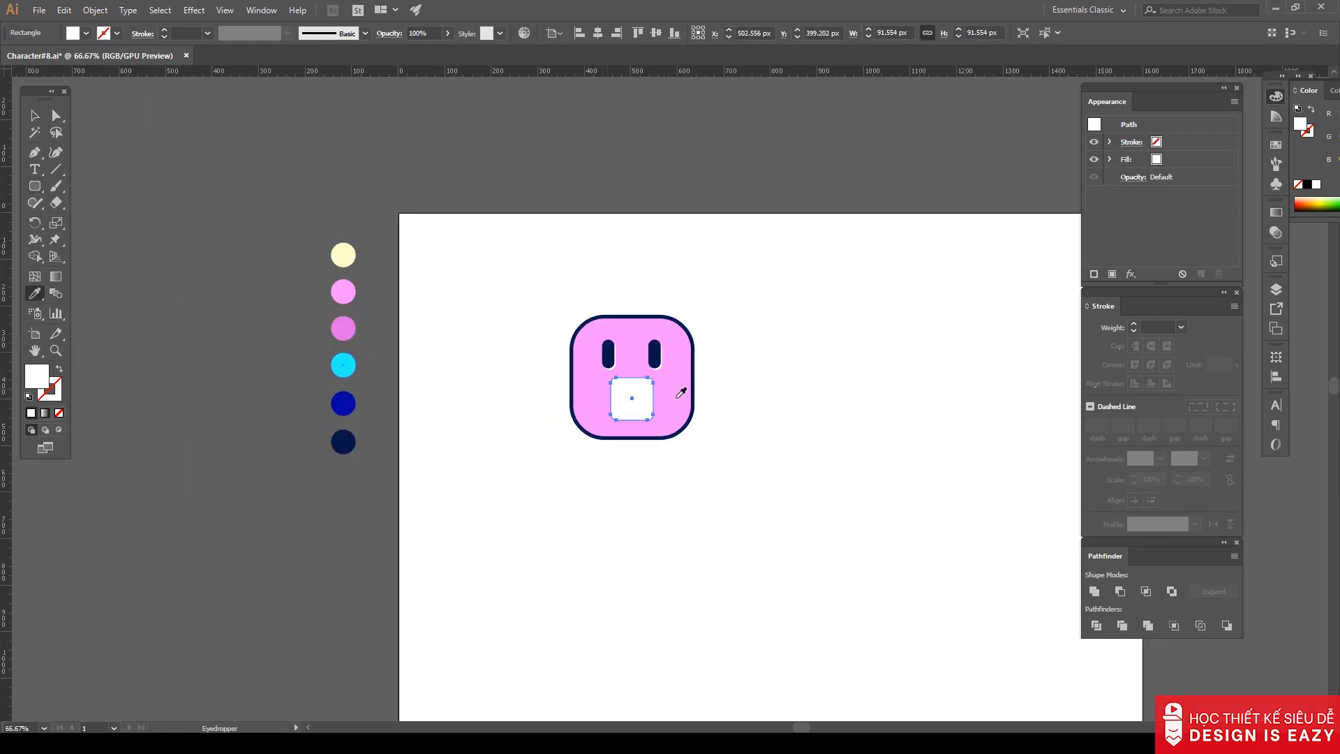
{"action": "left_click", "coordinate": [654, 393]}
{"action": "left_click", "coordinate": [343, 363]}
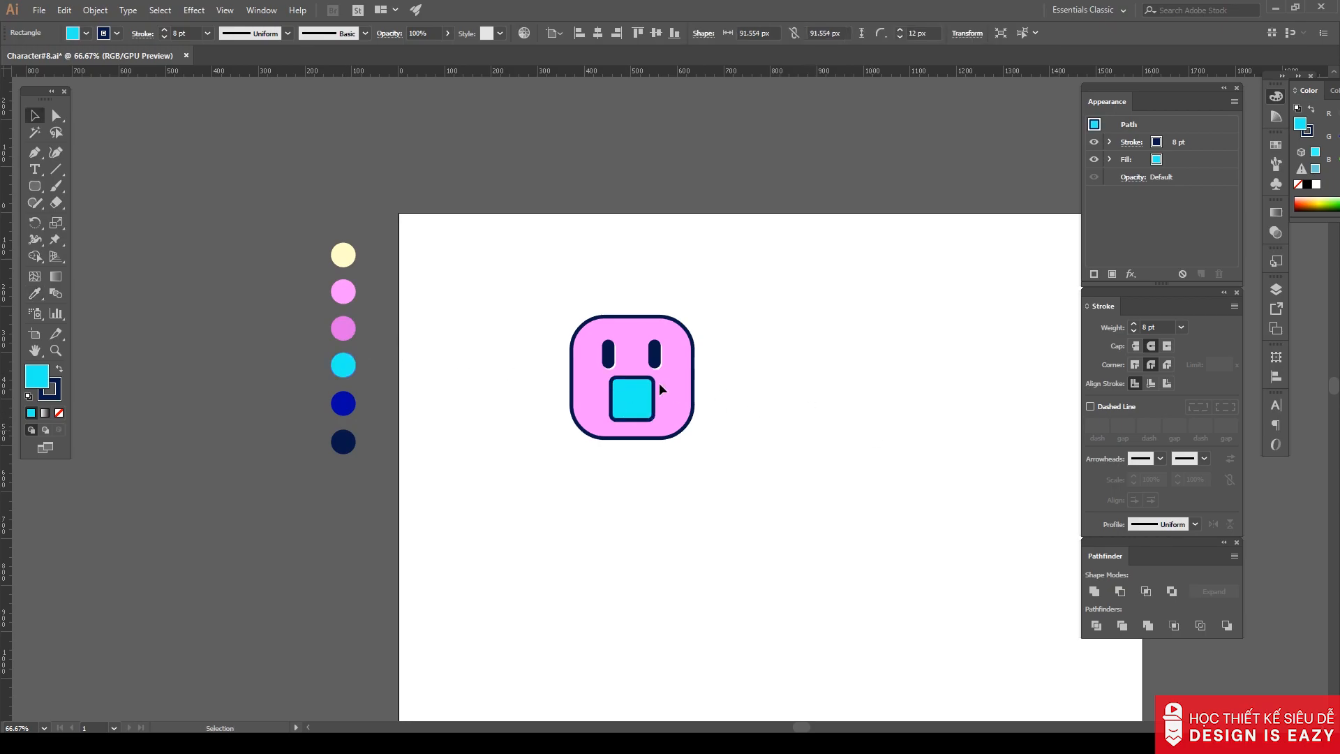
{"action": "key", "text": "v"}
{"action": "scroll", "coordinate": [674, 387], "scroll_direction": "up", "scroll_amount": 3}
{"action": "left_click", "coordinate": [782, 393]}
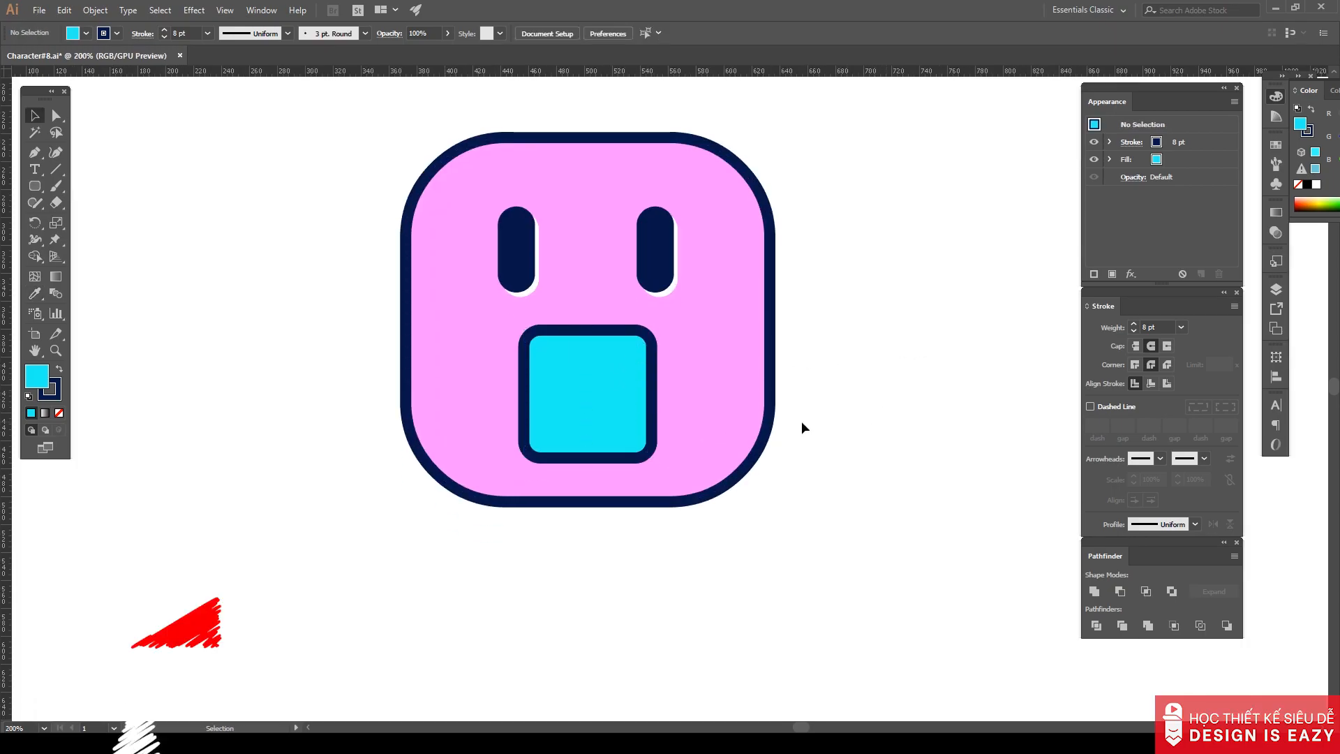
Draw a vertical nose shape about 33 by 81 px across the muzzle's top edge, with fully rounded ends.
{"action": "scroll", "coordinate": [681, 418], "scroll_direction": "up", "scroll_amount": 2}
{"action": "left_click_drag", "start_coordinate": [35, 185], "coordinate": [63, 201]}
{"action": "left_click_drag", "start_coordinate": [542, 335], "coordinate": [567, 246]}
{"action": "left_click_drag", "start_coordinate": [566, 369], "coordinate": [576, 296]}
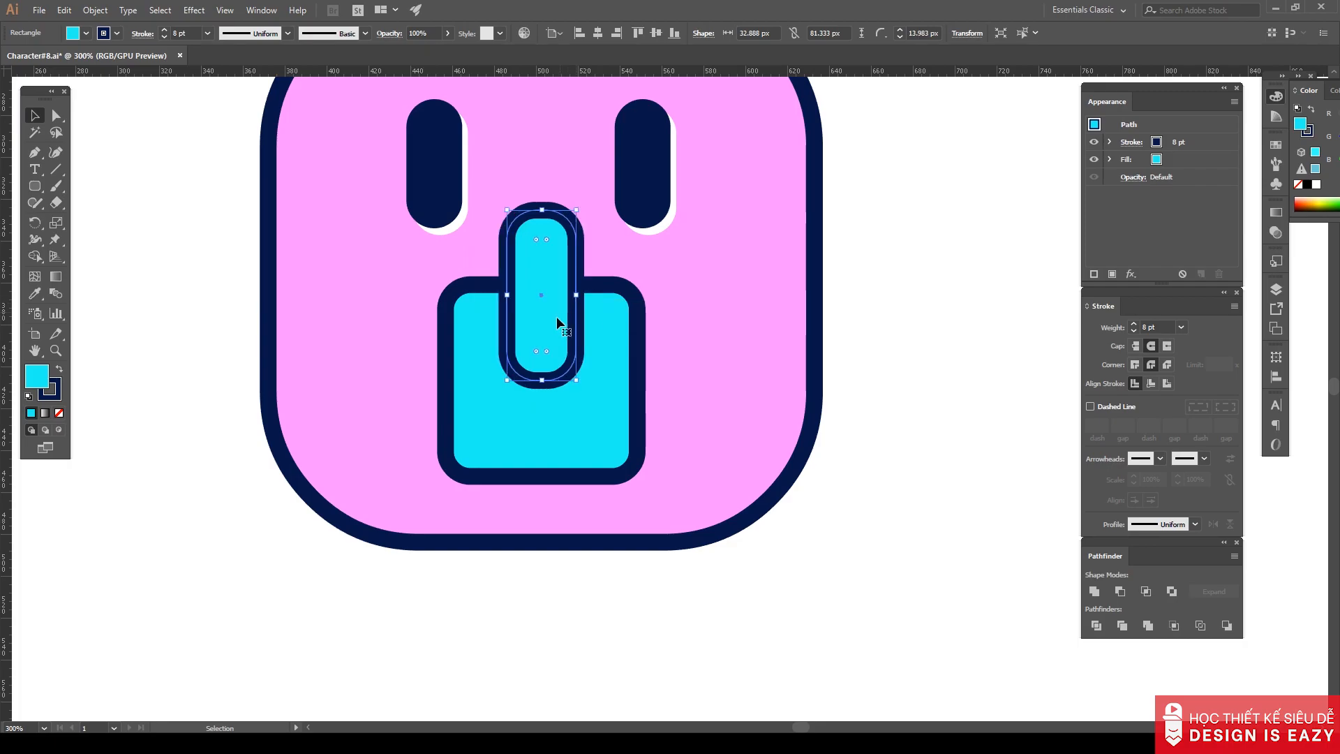
{"action": "left_click_drag", "start_coordinate": [546, 352], "coordinate": [479, 283]}
Fill the nose shape with the navy color sampled from the eye.
{"action": "key", "text": "i"}
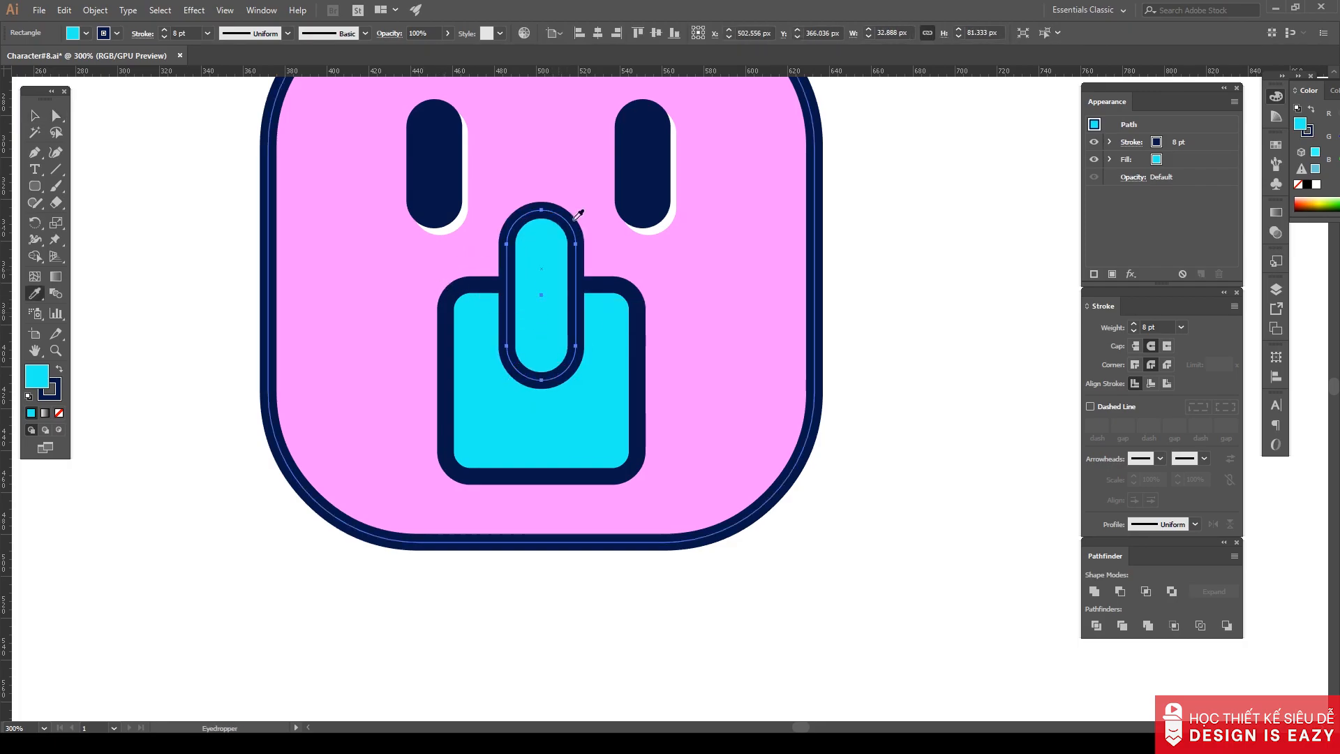
{"action": "left_click", "coordinate": [446, 177]}
{"action": "key", "text": "v"}
{"action": "left_click", "coordinate": [938, 477]}
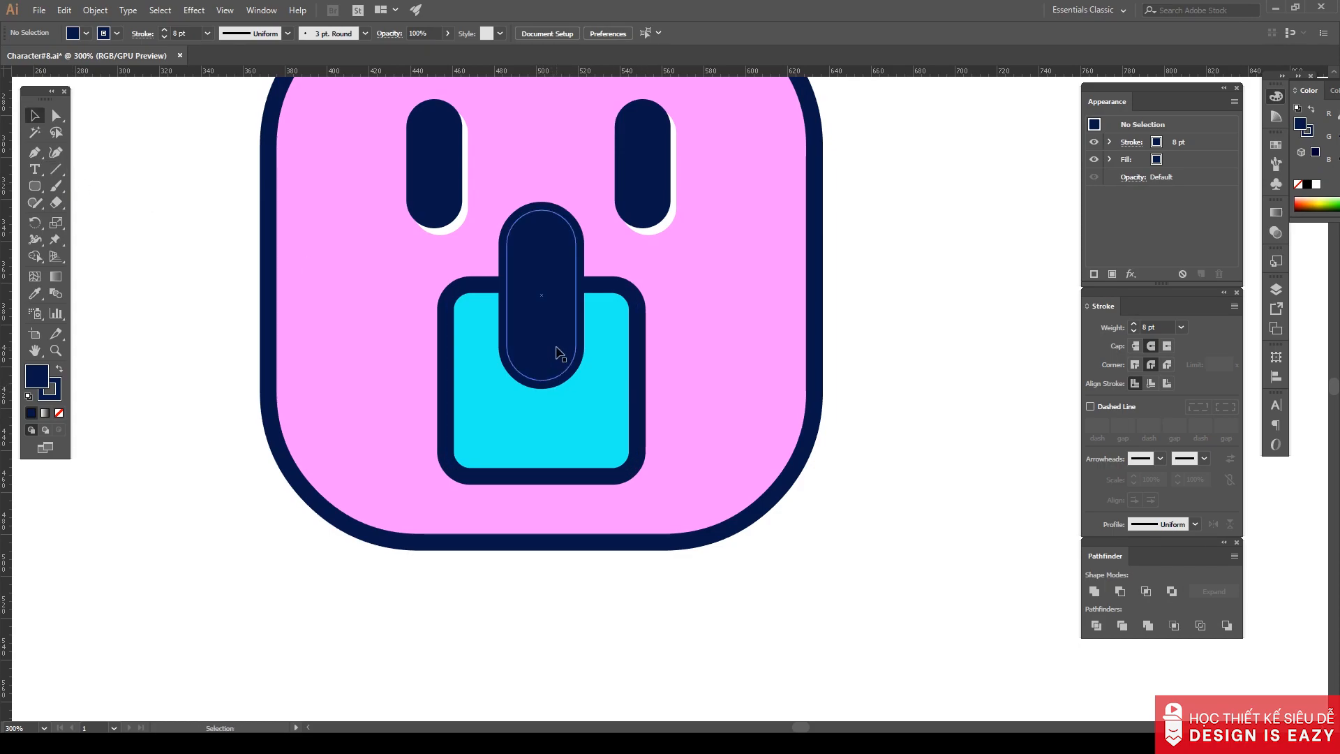
Move the nose up slightly and draw a short vertical navy line below it on the muzzle.
{"action": "left_click", "coordinate": [555, 349]}
{"action": "key", "text": "backslash"}
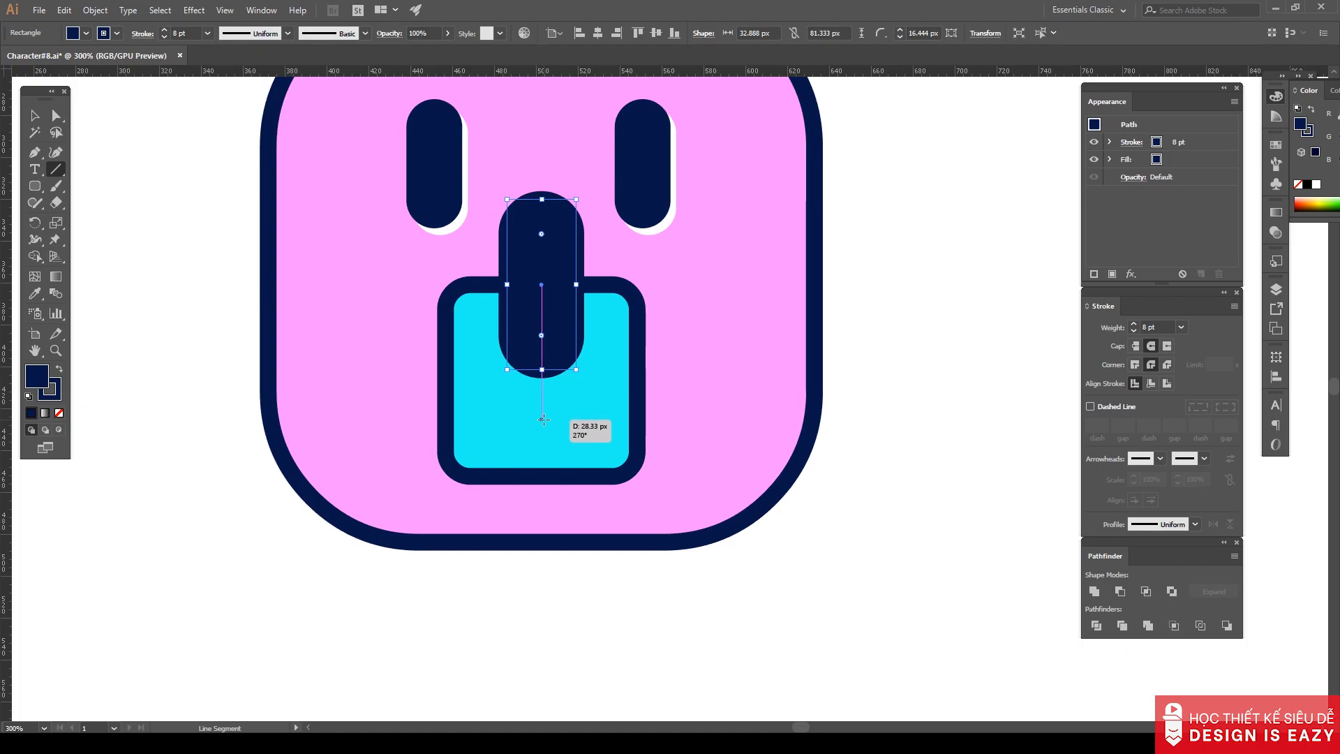
{"action": "left_click_drag", "start_coordinate": [543, 418], "coordinate": [543, 421]}
{"action": "key", "text": "v"}
Draw an unfilled navy smile arc across the lower end of the vertical line.
{"action": "left_click", "coordinate": [102, 160]}
{"action": "left_click_drag", "start_coordinate": [51, 175], "coordinate": [91, 187]}
{"action": "left_click_drag", "start_coordinate": [531, 429], "coordinate": [560, 426]}
{"action": "key", "text": "v"}
{"action": "left_click", "coordinate": [761, 580]}
{"action": "scroll", "coordinate": [570, 436], "scroll_direction": "up", "scroll_amount": 4}
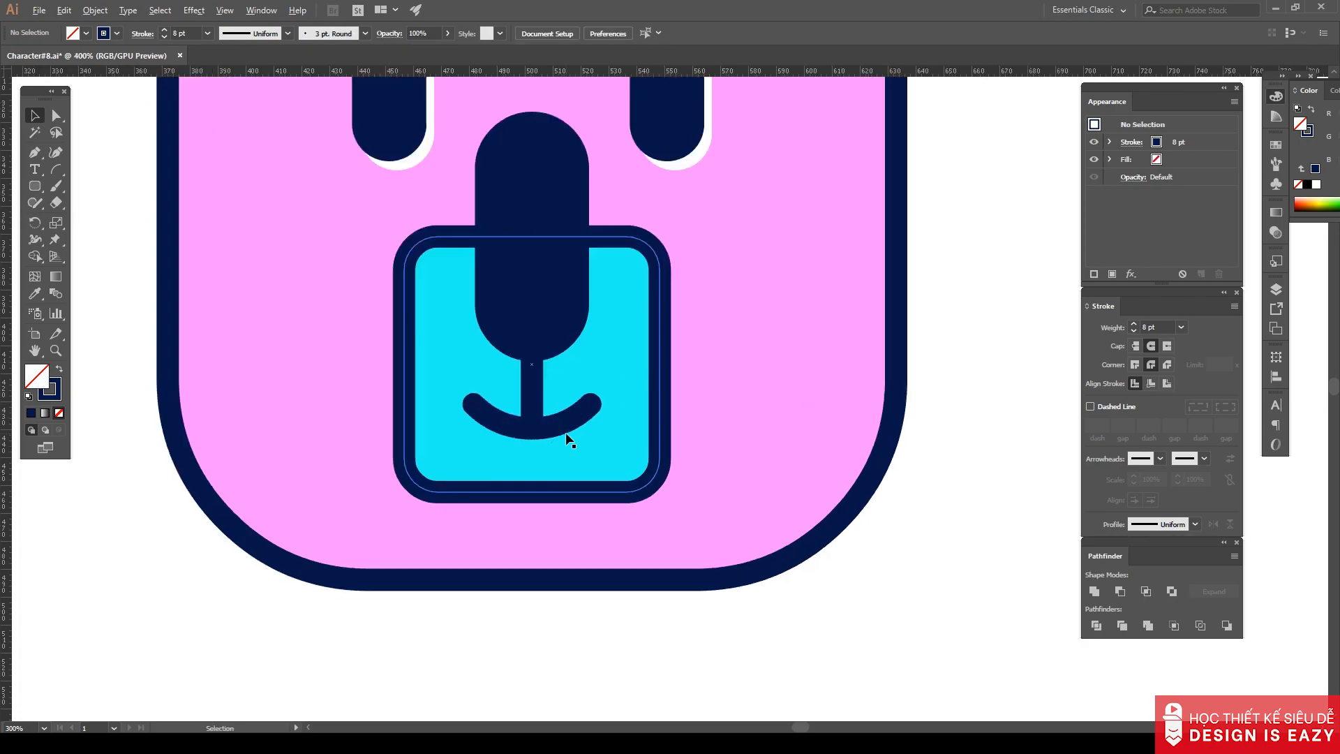
Widen the smile arc to about 49 px, keeping it centered under the nose line.
{"action": "left_click", "coordinate": [598, 384]}
{"action": "left_click_drag", "start_coordinate": [611, 374], "coordinate": [632, 373]}
{"action": "mouse_move", "coordinate": [568, 422]}
{"action": "left_mouse_down"}
{"action": "mouse_move", "coordinate": [568, 410]}
{"action": "mouse_move", "coordinate": [541, 421]}
{"action": "left_mouse_up"}
{"action": "key", "text": "ctrl+z"}
{"action": "left_click", "coordinate": [541, 428]}
{"action": "scroll", "coordinate": [541, 421], "scroll_direction": "down", "scroll_amount": 3}
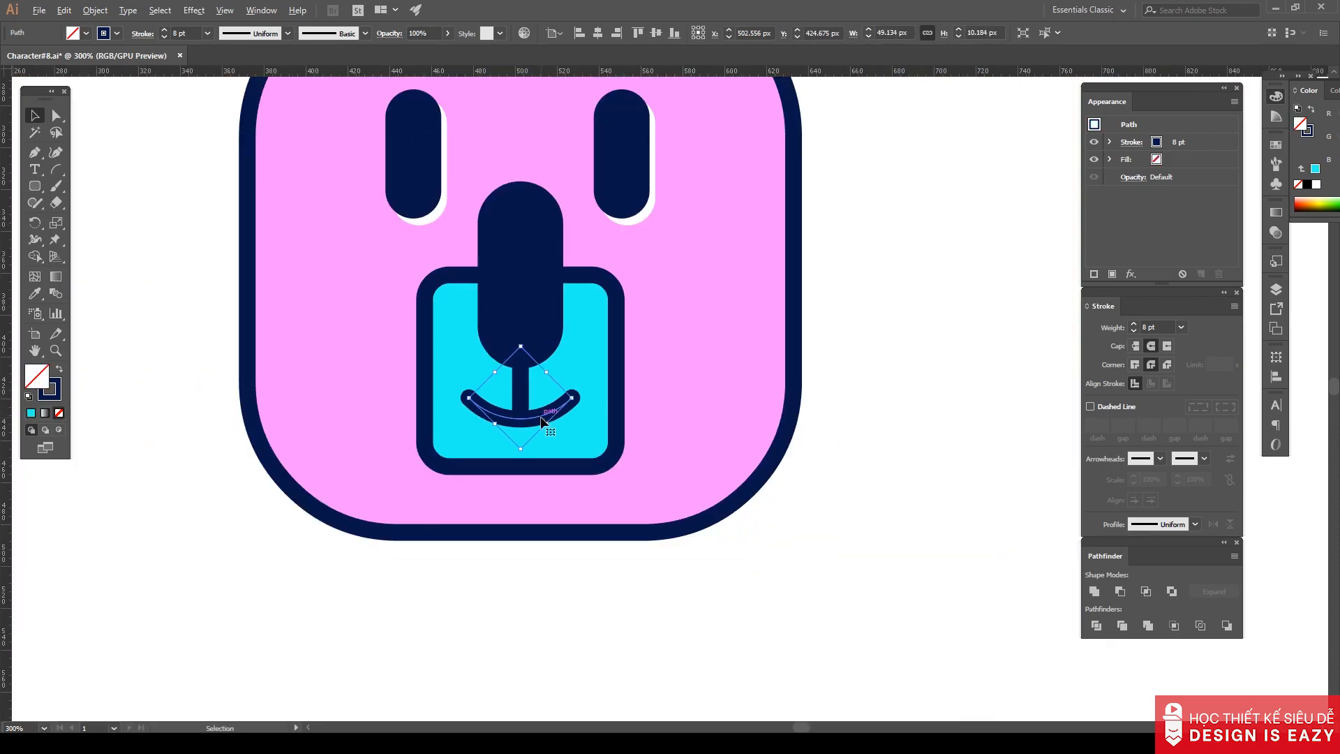
Divide the nose and muzzle where they overlap and delete the nose piece above the muzzle.
{"action": "left_click", "coordinate": [548, 319]}
{"action": "left_click", "coordinate": [576, 323], "text": "shift"}
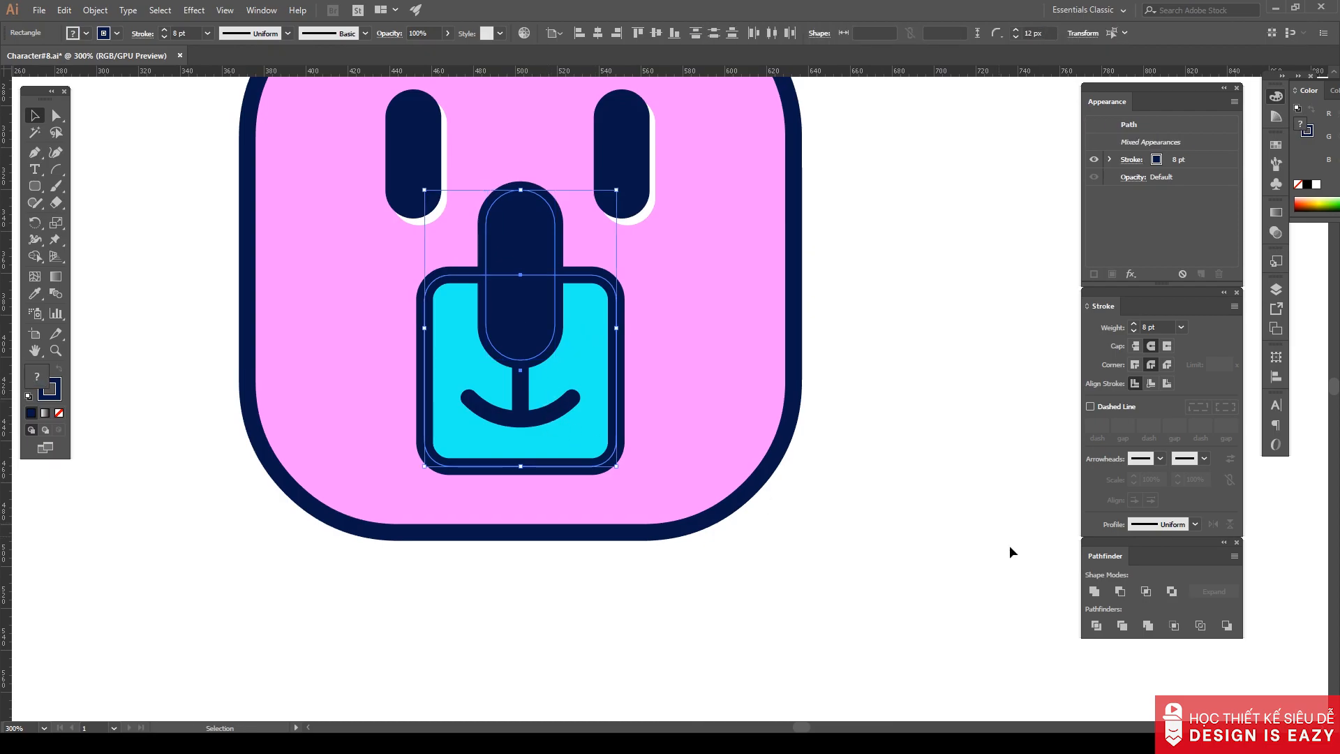
{"action": "left_click", "coordinate": [1097, 626]}
{"action": "double_click", "coordinate": [524, 224]}
{"action": "key", "text": "Delete"}
{"action": "double_click", "coordinate": [844, 364]}
{"action": "scroll", "coordinate": [842, 393], "scroll_direction": "down", "scroll_amount": 1}
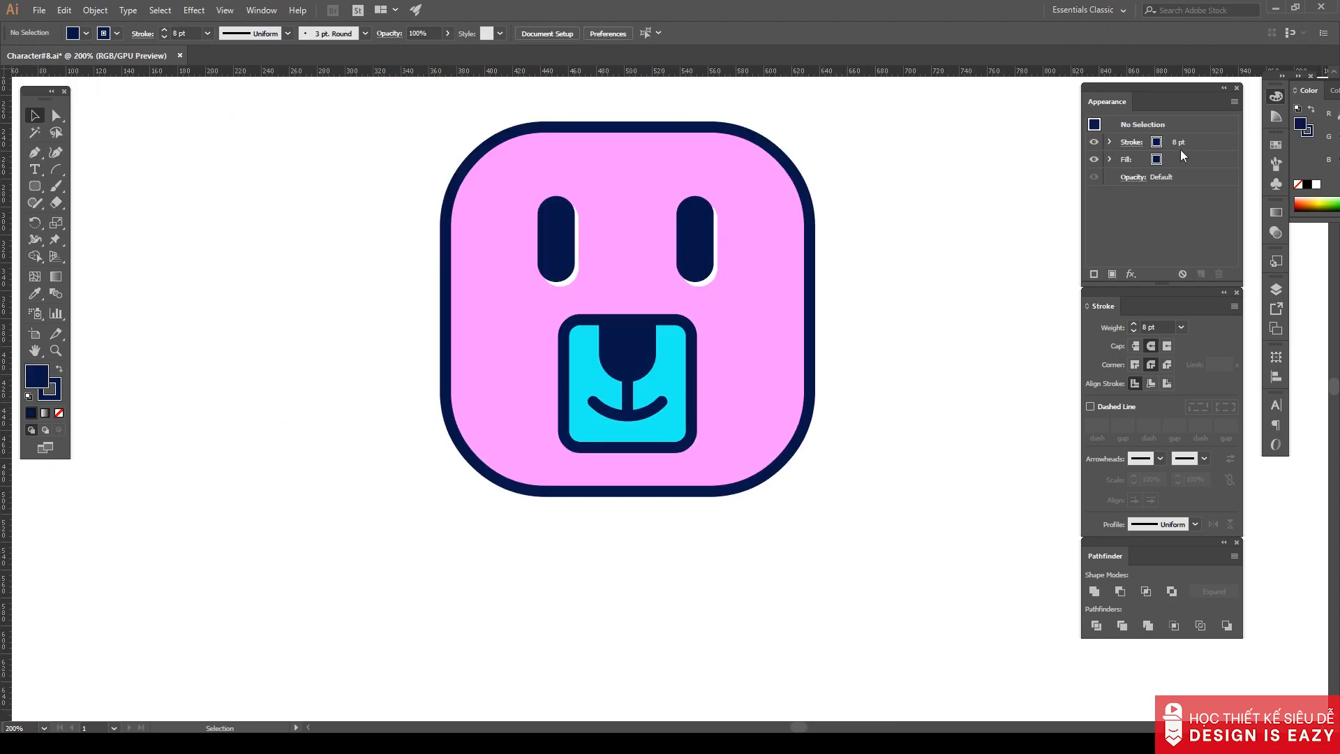
Move both eyes and their white highlights slightly down on the pink head.
{"action": "left_click", "coordinate": [1279, 97]}
{"action": "scroll", "coordinate": [886, 335], "scroll_direction": "down", "scroll_amount": 1}
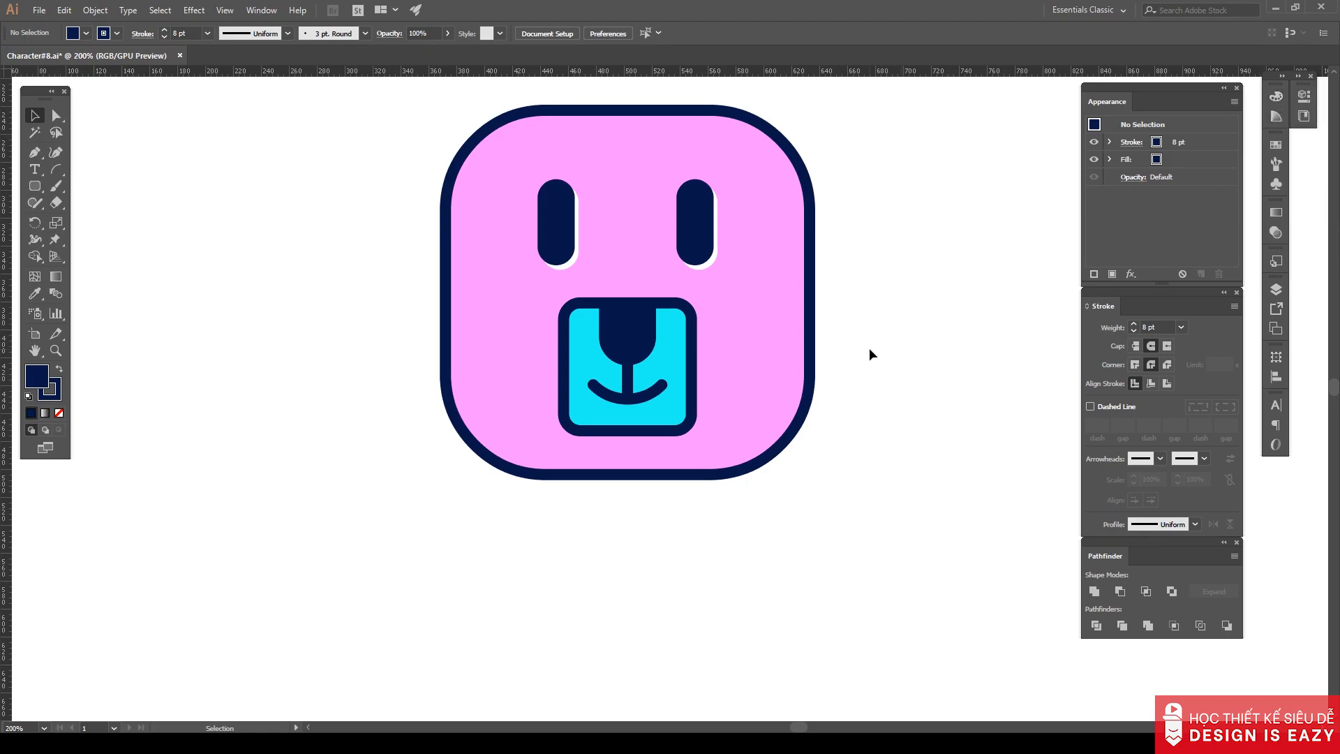
{"action": "left_click_drag", "start_coordinate": [415, 256], "coordinate": [384, 316]}
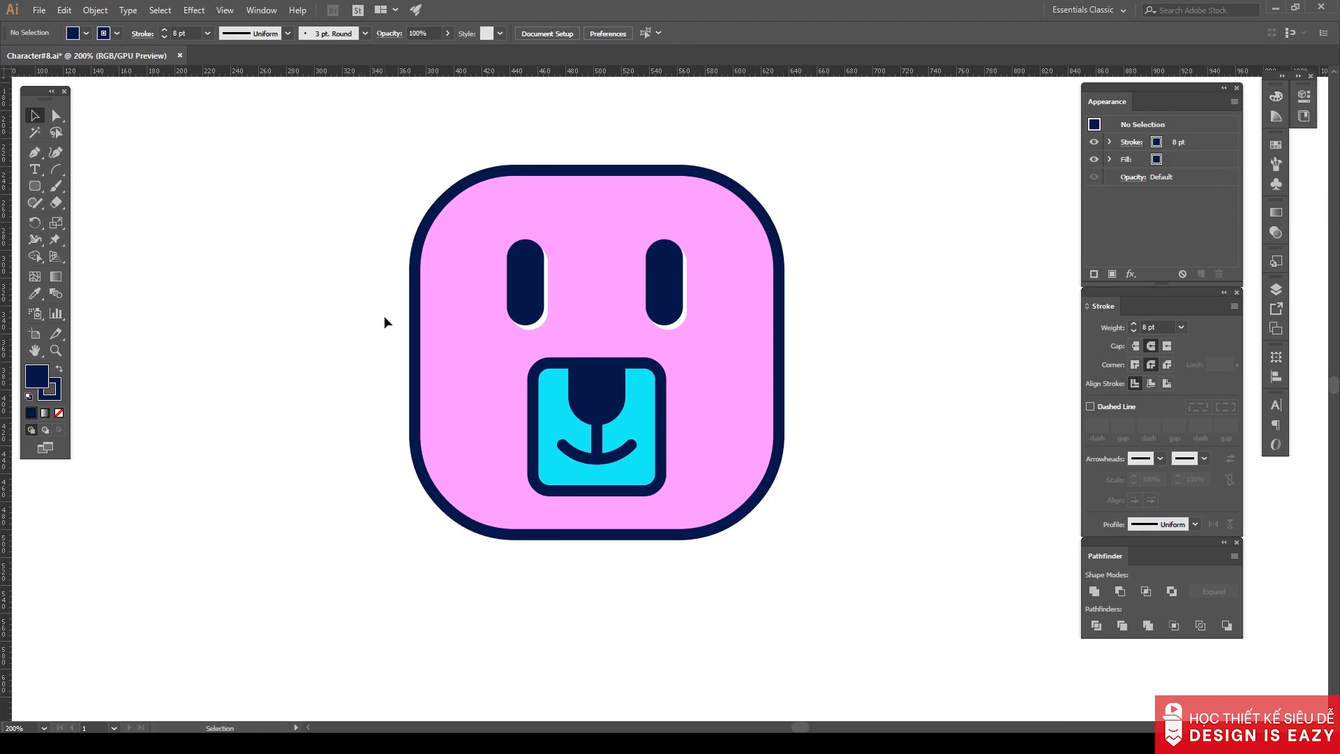
{"action": "key", "text": "l"}
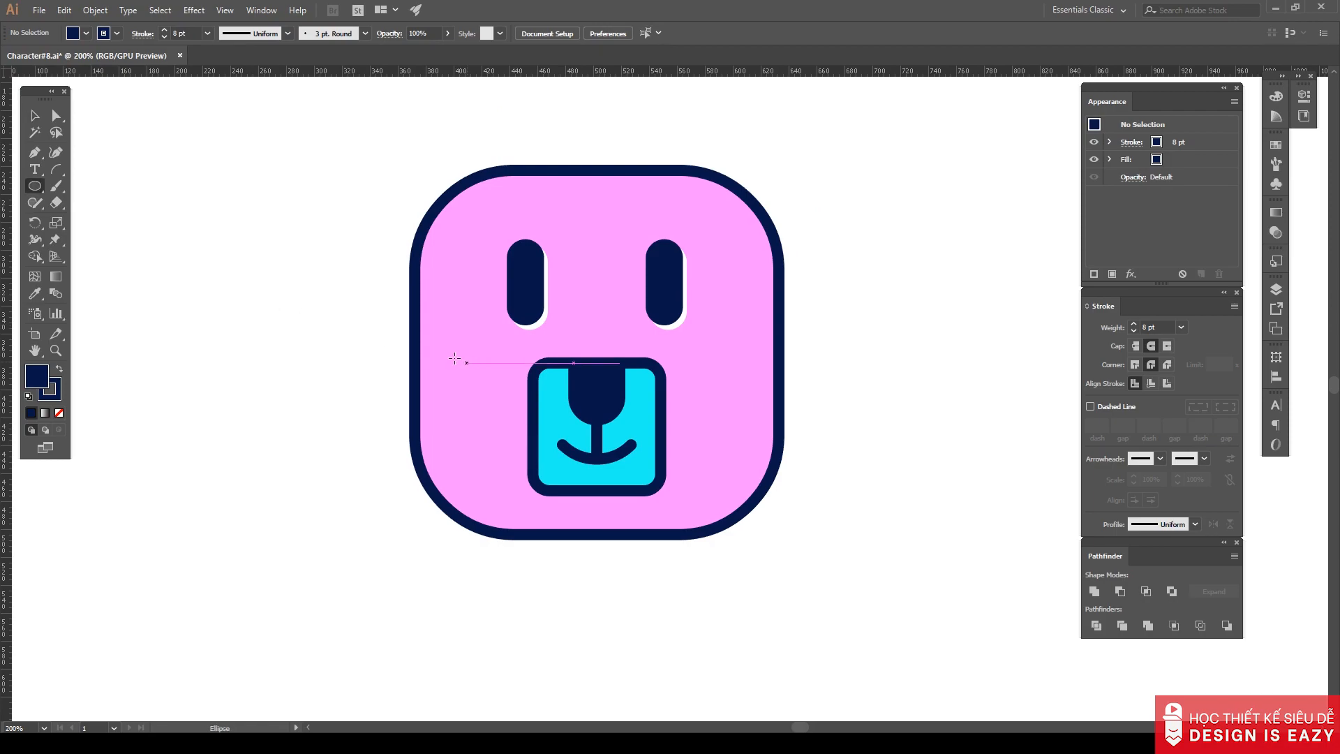
{"action": "key", "text": "v"}
{"action": "left_click", "coordinate": [668, 305]}
{"action": "left_click_drag", "start_coordinate": [668, 305], "coordinate": [598, 296]}
{"action": "left_click", "coordinate": [893, 304]}
Draw a short rounded eyebrow bar above the left eye and copy the muzzle's cyan fill and navy outline onto it.
{"action": "left_click_drag", "start_coordinate": [34, 185], "coordinate": [85, 202]}
{"action": "left_click_drag", "start_coordinate": [548, 225], "coordinate": [563, 212]}
{"action": "key", "text": "v"}
{"action": "key", "text": "i"}
{"action": "left_click", "coordinate": [638, 395]}
{"action": "key", "text": "v"}
Duplicate the cyan eyebrow bar level with the original above the right eye.
{"action": "scroll", "coordinate": [566, 225], "scroll_direction": "up", "scroll_amount": 2}
{"action": "left_click_drag", "start_coordinate": [500, 224], "coordinate": [774, 255]}
{"action": "scroll", "coordinate": [773, 258], "scroll_direction": "down", "scroll_amount": 4}
{"action": "left_click", "coordinate": [876, 282]}
{"action": "left_click_drag", "start_coordinate": [876, 282], "coordinate": [796, 302]}
{"action": "scroll", "coordinate": [697, 328], "scroll_direction": "up", "scroll_amount": 2}
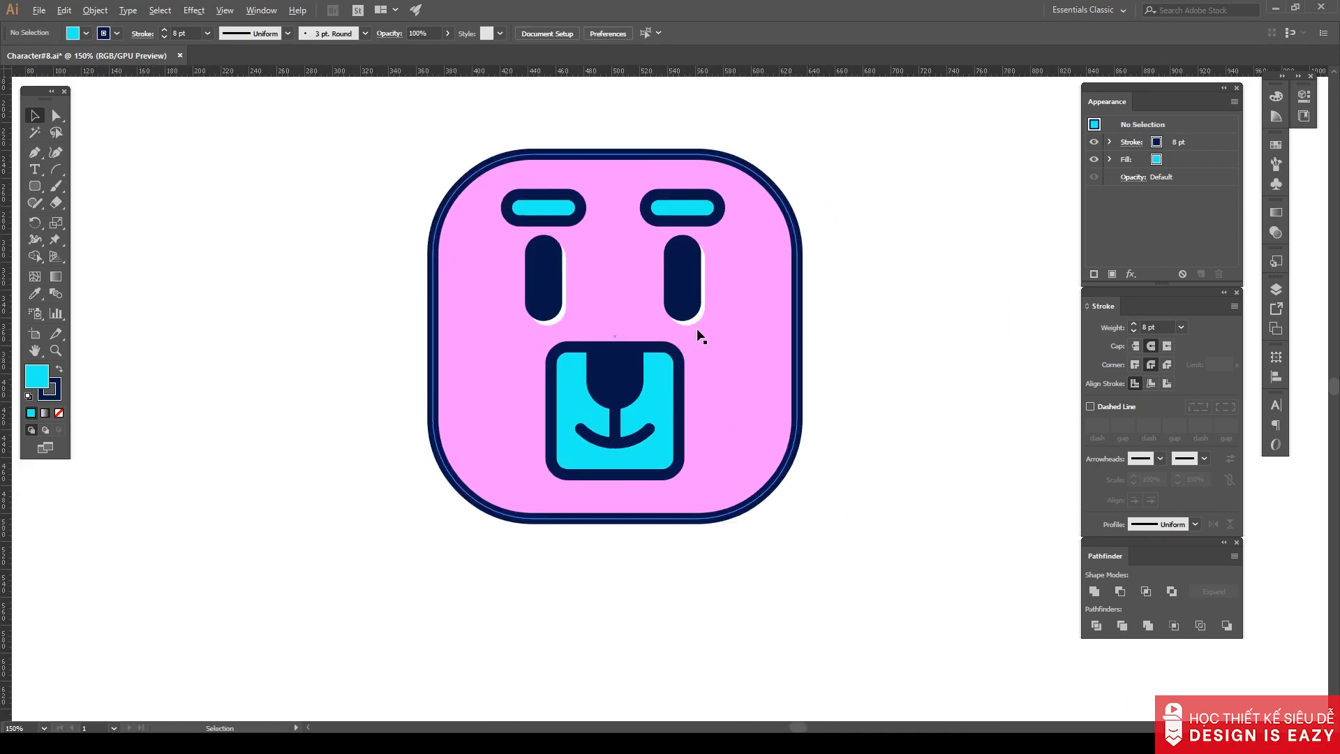
Draw a navy-outlined circle about 42 px wide beside the head and give it a white fill at 20% opacity.
{"action": "left_click_drag", "start_coordinate": [341, 354], "coordinate": [370, 325]}
{"action": "key", "text": "v"}
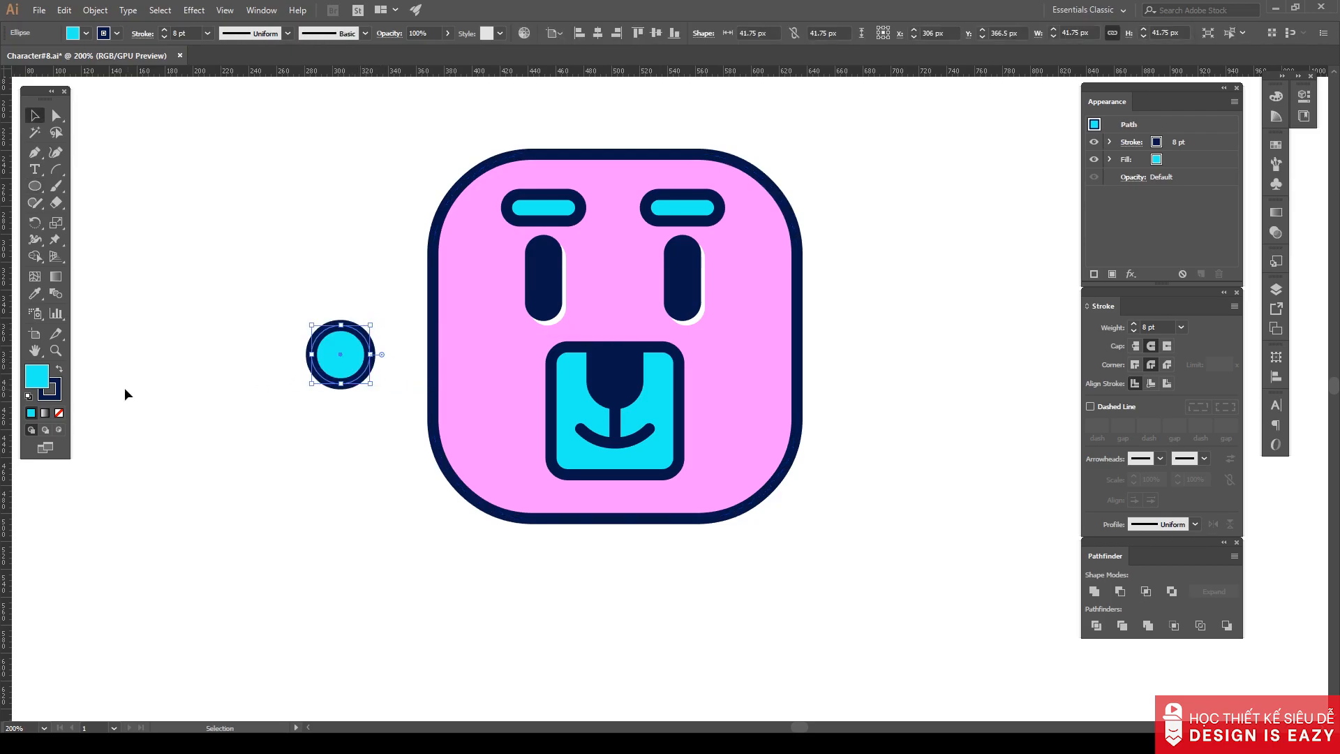
{"action": "left_click", "coordinate": [1184, 164]}
{"action": "left_click", "coordinate": [1168, 160]}
{"action": "left_click", "coordinate": [1039, 184]}
{"action": "left_click", "coordinate": [1109, 159]}
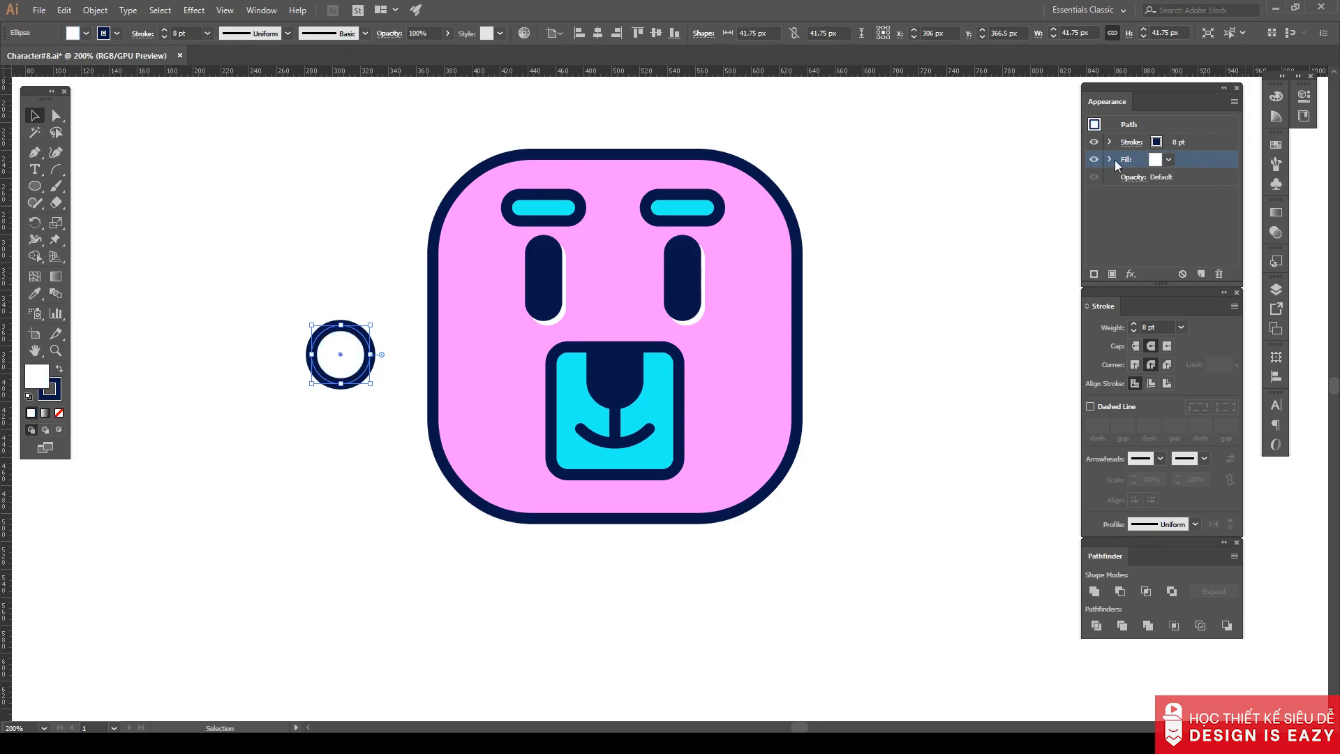
{"action": "left_click", "coordinate": [1148, 177]}
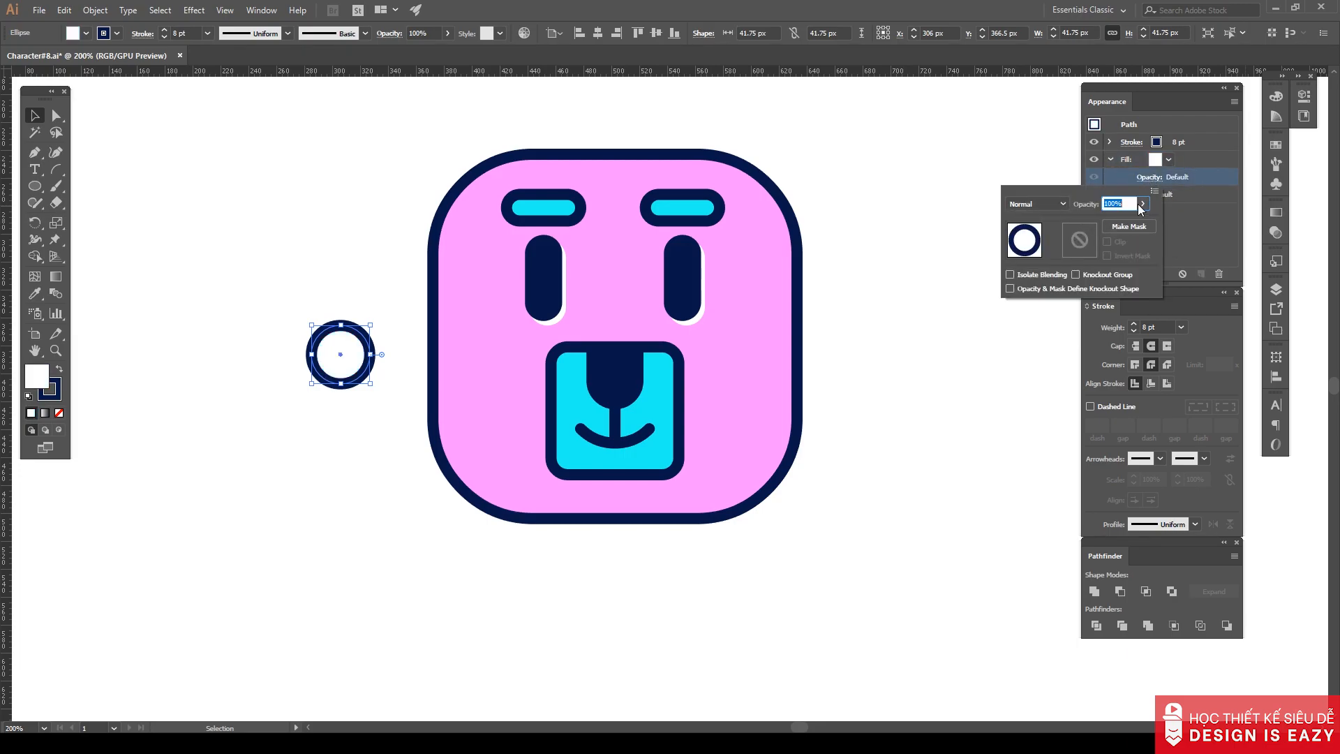
{"action": "key", "text": "Return"}
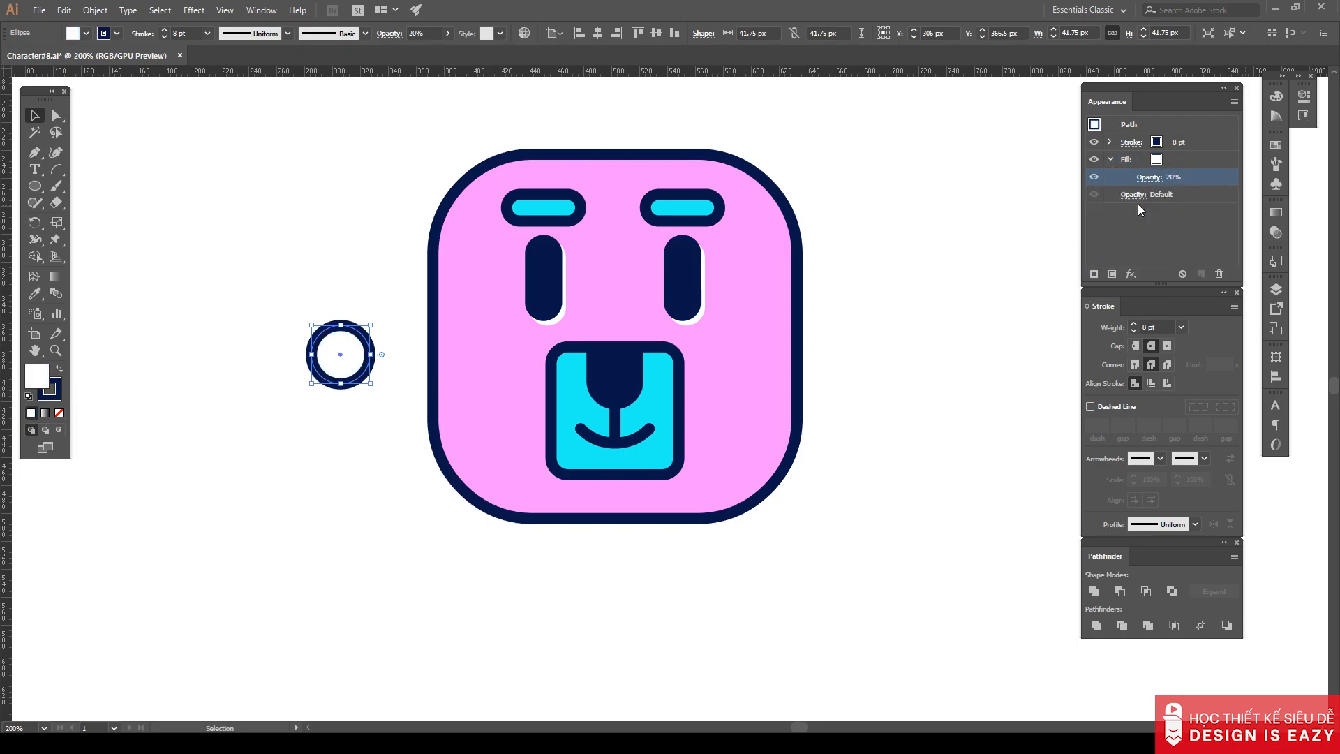
Move the translucent circle over the left eye, enlarge it and center it on the eye.
{"action": "left_click", "coordinate": [313, 247]}
{"action": "left_click_drag", "start_coordinate": [421, 340], "coordinate": [593, 274]}
{"action": "left_click", "coordinate": [391, 286]}
{"action": "scroll", "coordinate": [499, 290], "scroll_direction": "up", "scroll_amount": 1}
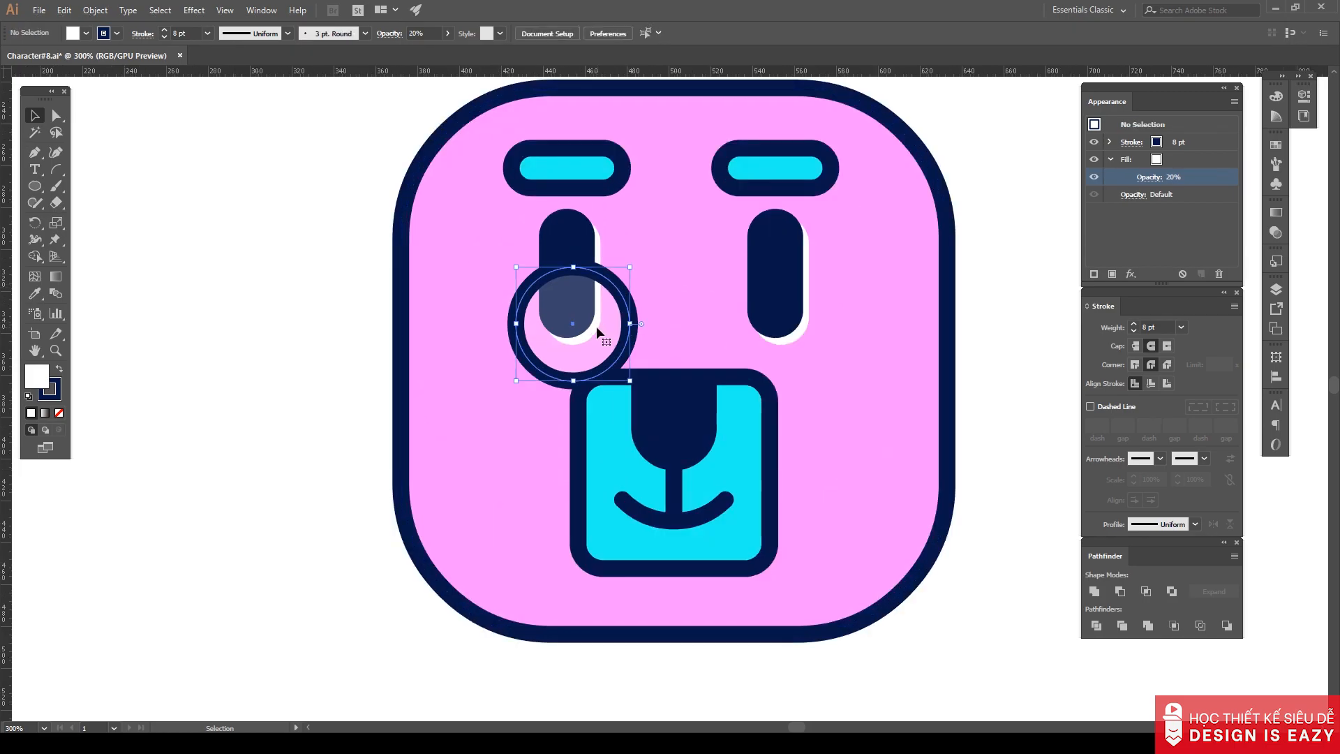
{"action": "left_click", "coordinate": [598, 323]}
{"action": "left_click_drag", "start_coordinate": [505, 256], "coordinate": [493, 245]}
{"action": "left_click_drag", "start_coordinate": [603, 330], "coordinate": [561, 329]}
{"action": "left_click", "coordinate": [296, 308]}
Resize the lens circle over the left eye to 68.5 px from its center.
{"action": "scroll", "coordinate": [299, 304], "scroll_direction": "down", "scroll_amount": 2}
{"action": "scroll", "coordinate": [321, 307], "scroll_direction": "up", "scroll_amount": 2}
{"action": "left_click_drag", "start_coordinate": [617, 253], "coordinate": [626, 245]}
{"action": "right_click", "coordinate": [569, 325]}
{"action": "left_click", "coordinate": [233, 382]}
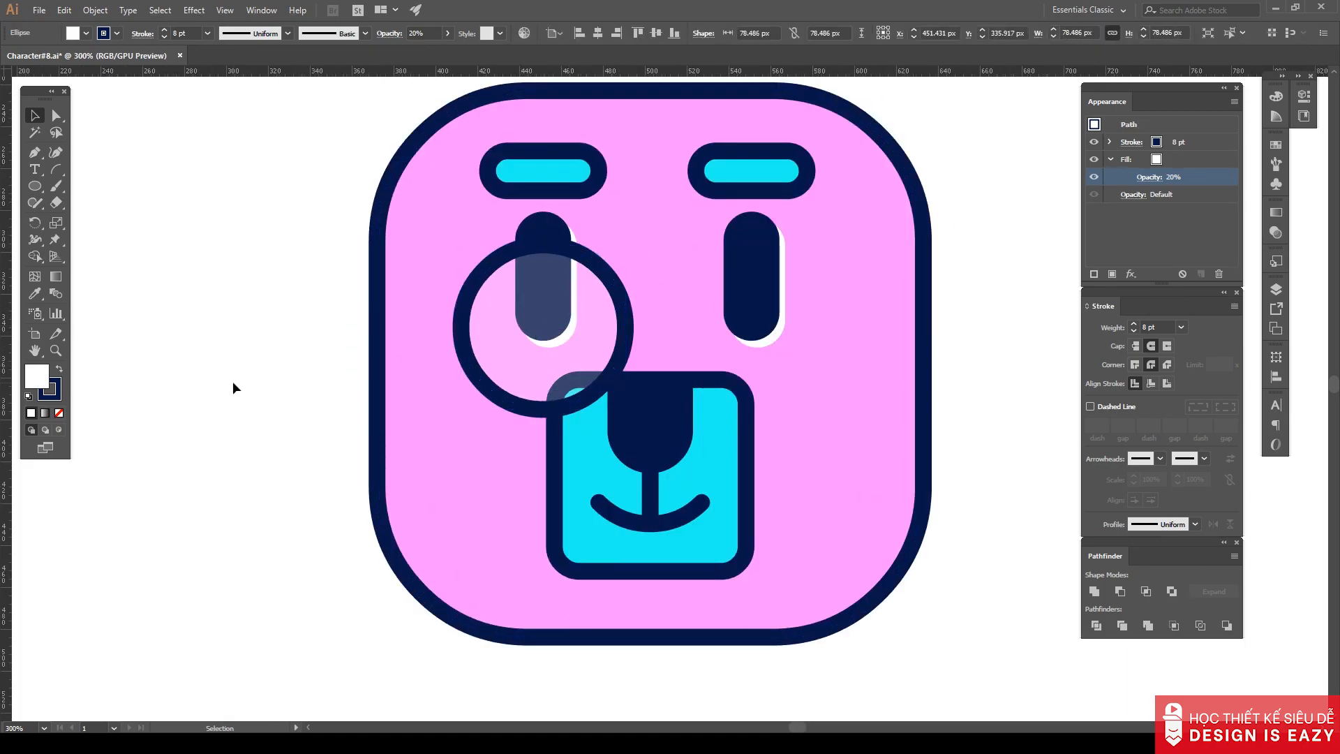
{"action": "scroll", "coordinate": [247, 378], "scroll_direction": "down", "scroll_amount": 2}
{"action": "scroll", "coordinate": [247, 379], "scroll_direction": "up", "scroll_amount": 2}
{"action": "mouse_move", "coordinate": [622, 257]}
{"action": "left_mouse_down"}
{"action": "mouse_move", "coordinate": [643, 270]}
{"action": "mouse_move", "coordinate": [615, 256]}
{"action": "left_mouse_up"}
Duplicate the lens circle in place and remove the outline from the copy.
{"action": "right_click", "coordinate": [574, 311]}
{"action": "mouse_move", "coordinate": [652, 519]}
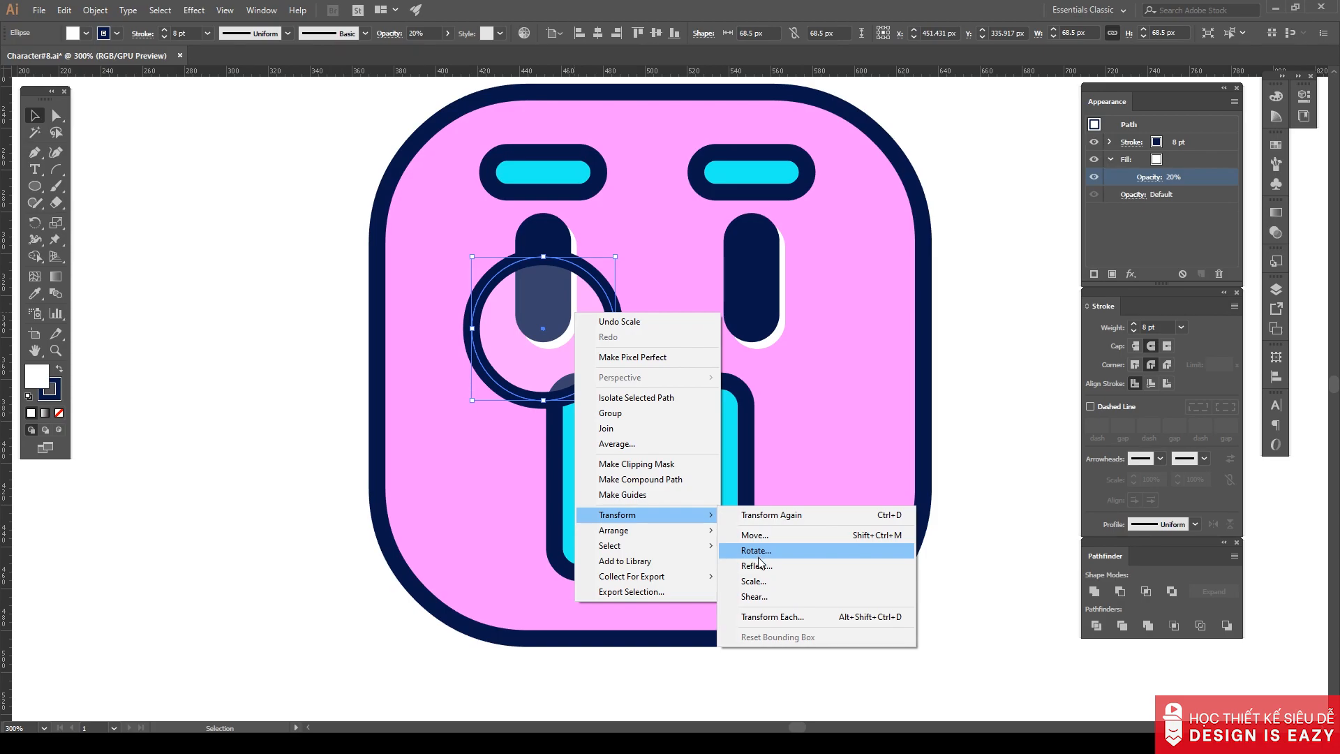
{"action": "left_click", "coordinate": [754, 581]}
{"action": "left_click", "coordinate": [984, 489]}
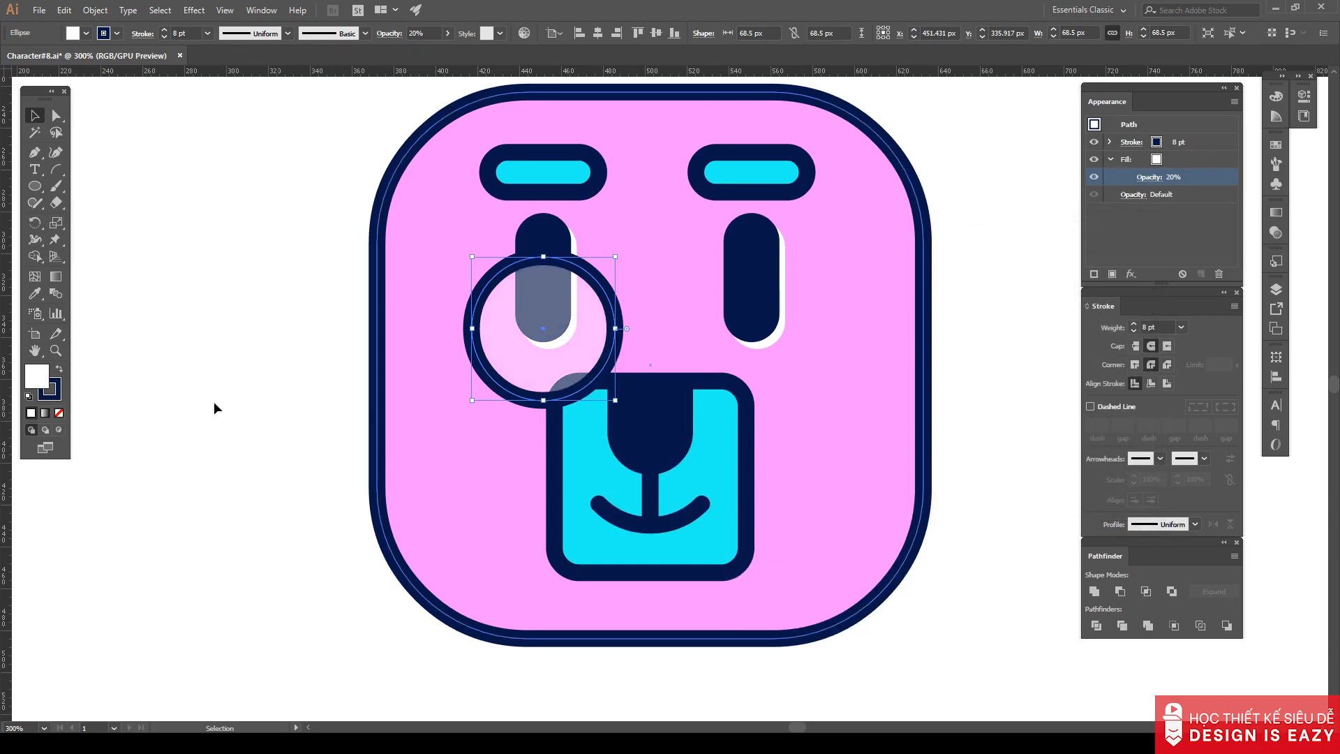
{"action": "left_click", "coordinate": [60, 413]}
{"action": "left_click", "coordinate": [163, 426]}
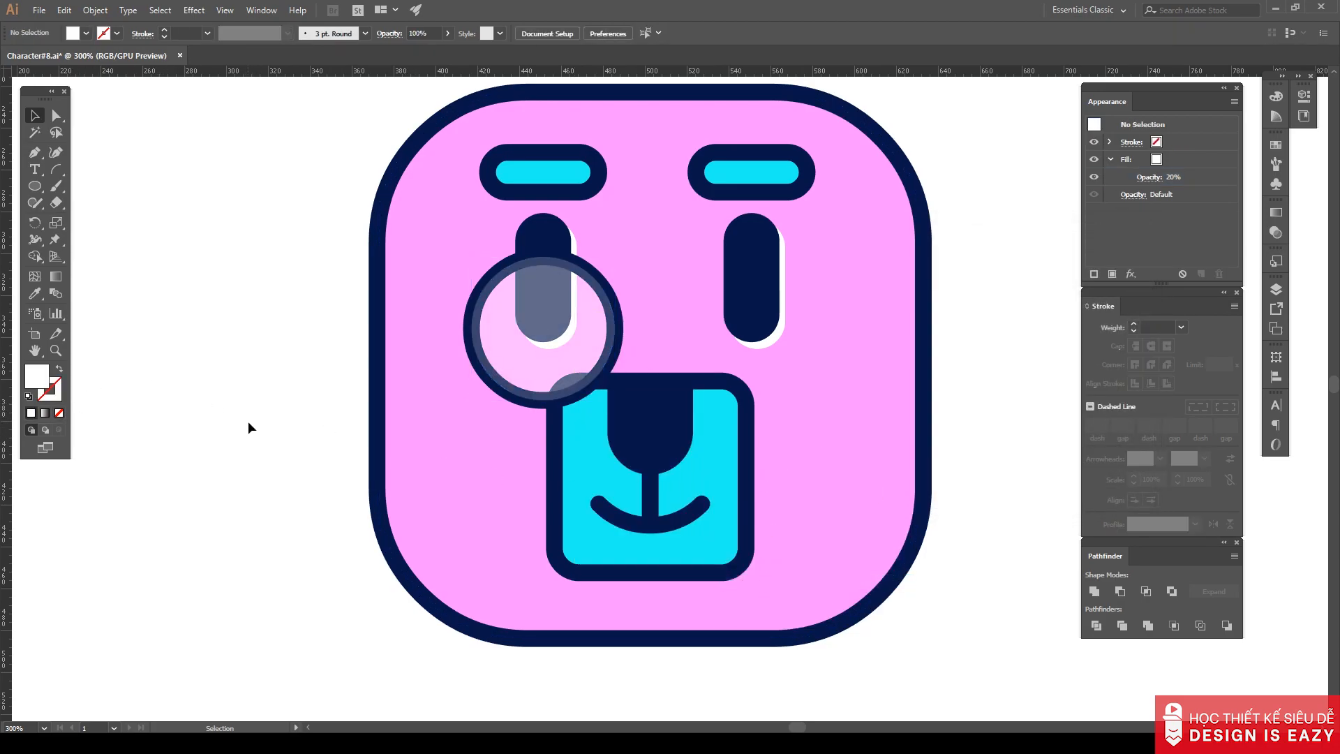
Draw an unpainted diagonal line across the lens and divide the outline-free circle copy along it.
{"action": "left_click", "coordinate": [59, 413]}
{"action": "left_click_drag", "start_coordinate": [56, 169], "coordinate": [112, 171]}
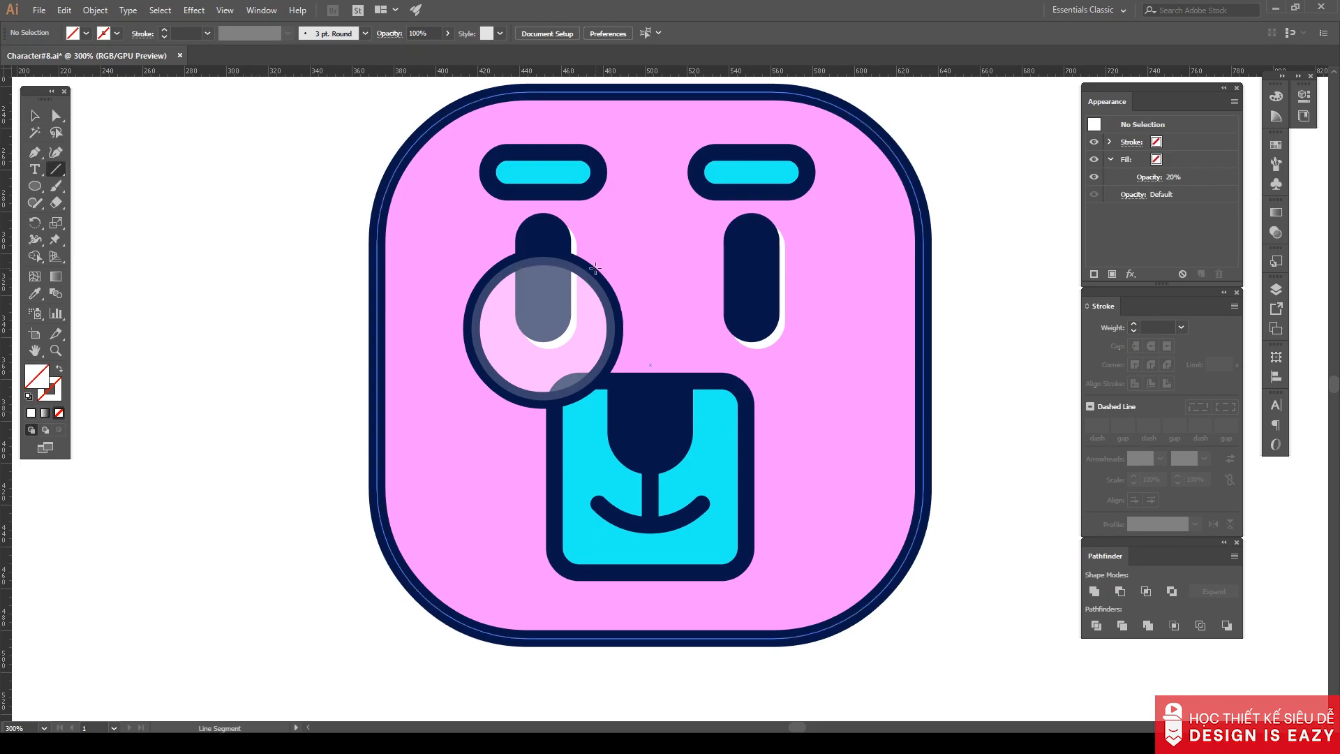
{"action": "left_click_drag", "start_coordinate": [640, 258], "coordinate": [427, 410]}
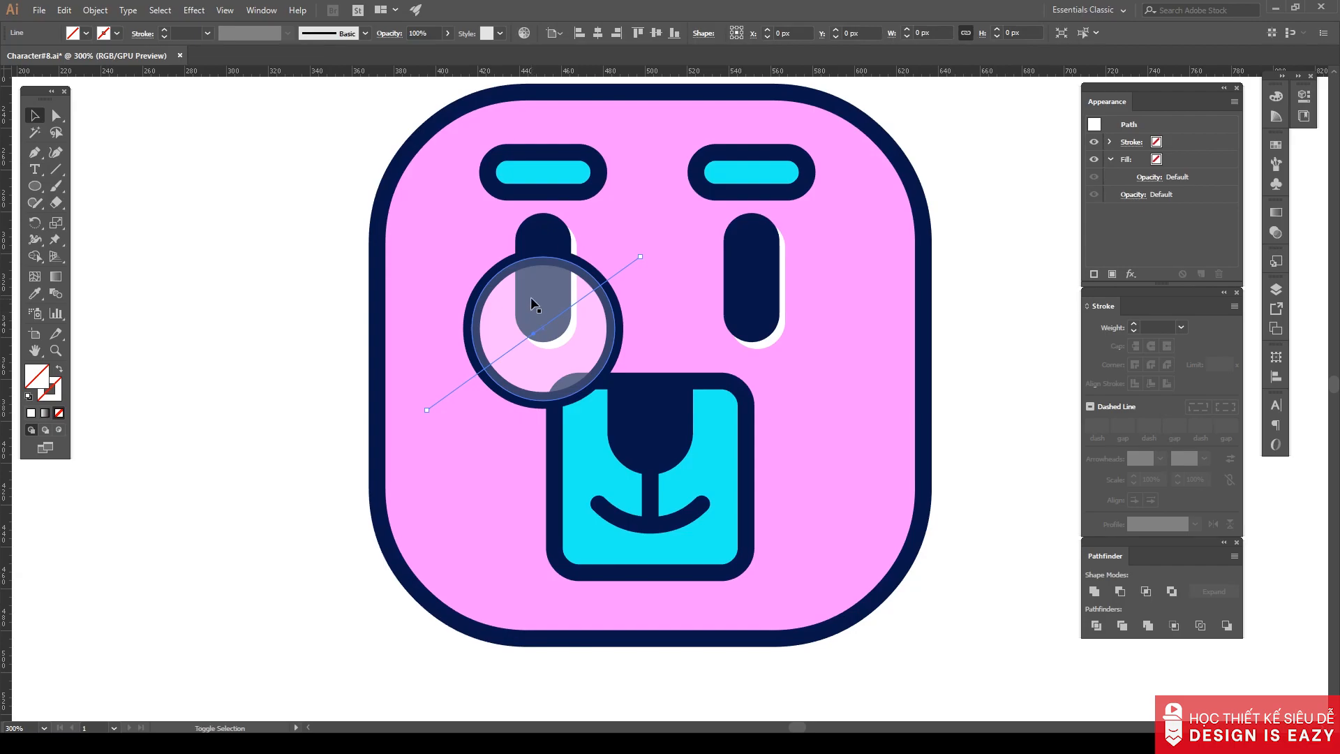
{"action": "key", "text": "v"}
{"action": "left_click", "coordinate": [1102, 622]}
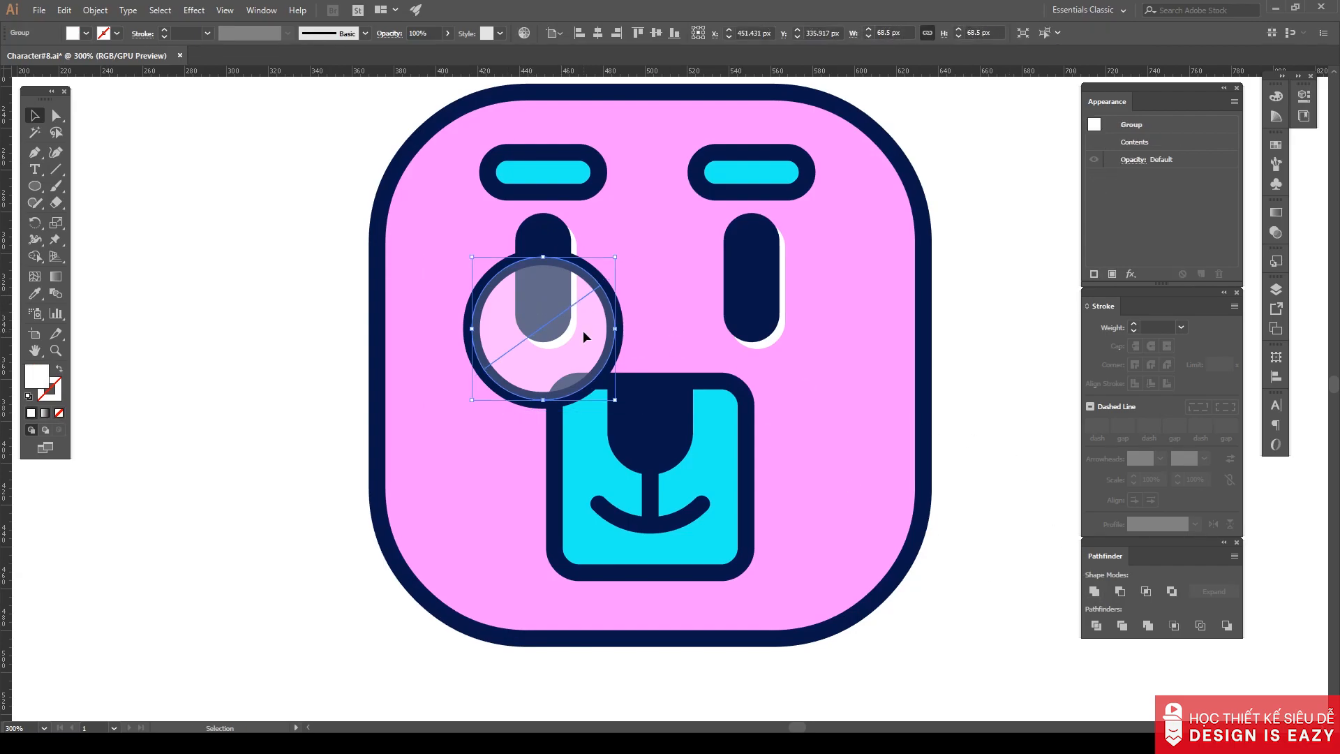
Delete the lower half of the divided circle inside its group, keeping the upper half as a glass highlight.
{"action": "double_click", "coordinate": [584, 332]}
{"action": "left_click", "coordinate": [583, 332]}
{"action": "key", "text": "Delete"}
{"action": "double_click", "coordinate": [955, 327]}
Scale the half-circle highlight to about 54 px wide and fit it against the inner edge of the lens outline.
{"action": "left_click", "coordinate": [562, 287]}
{"action": "scroll", "coordinate": [562, 287], "scroll_direction": "up", "scroll_amount": 3}
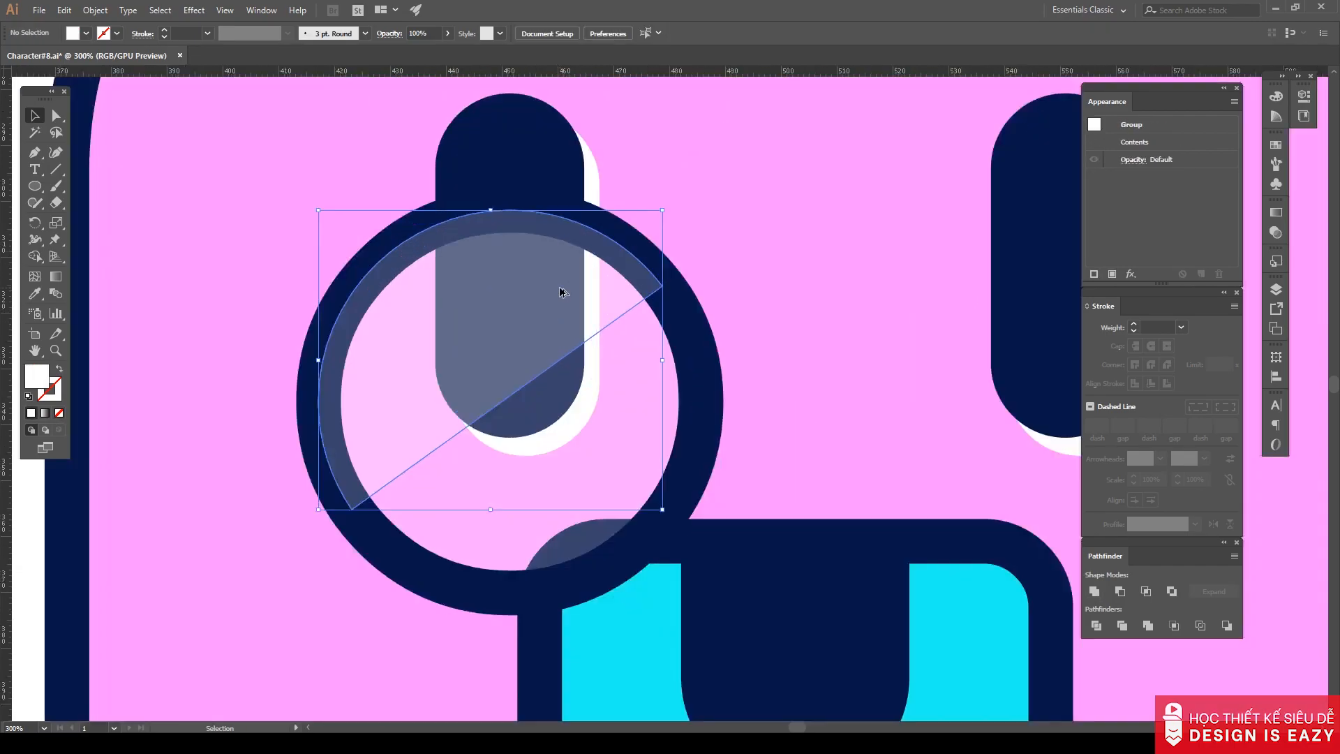
{"action": "left_click_drag", "start_coordinate": [662, 209], "coordinate": [650, 233]}
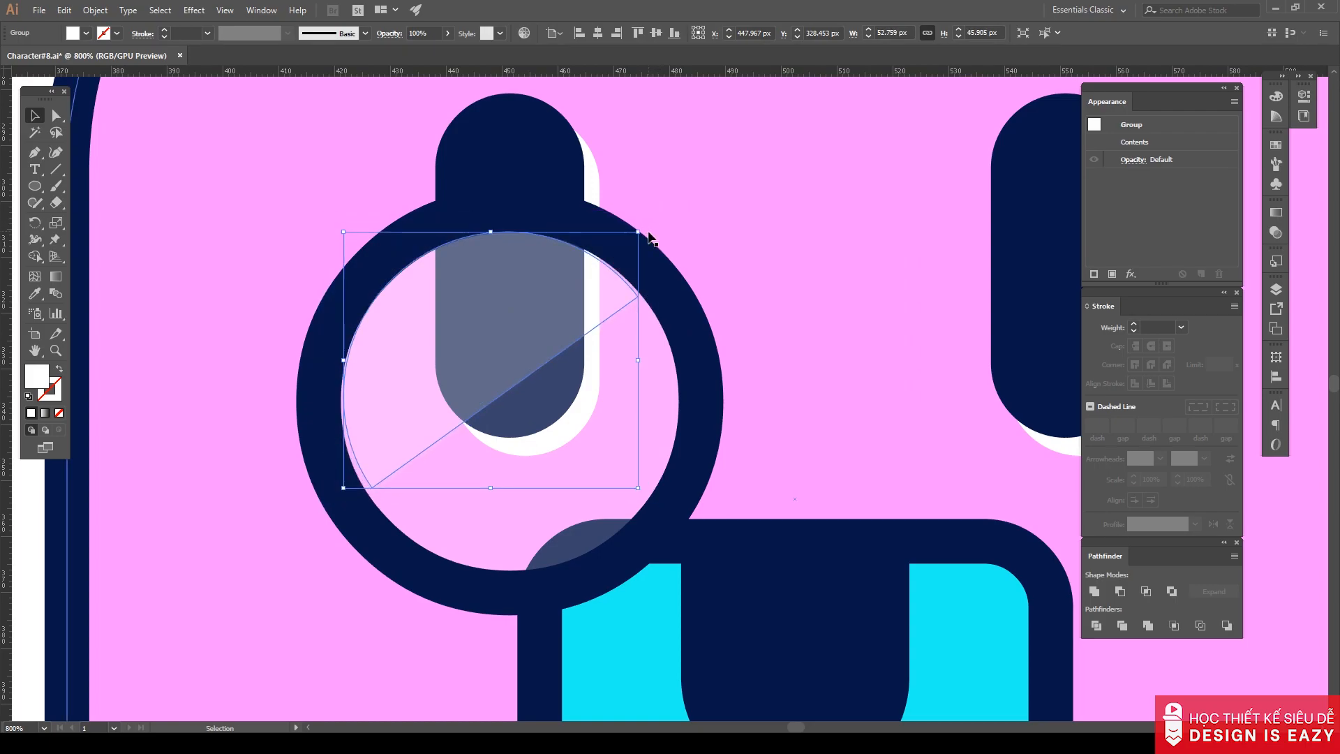
{"action": "scroll", "coordinate": [605, 296], "scroll_direction": "down", "scroll_amount": 1}
{"action": "scroll", "coordinate": [594, 280], "scroll_direction": "up", "scroll_amount": 2}
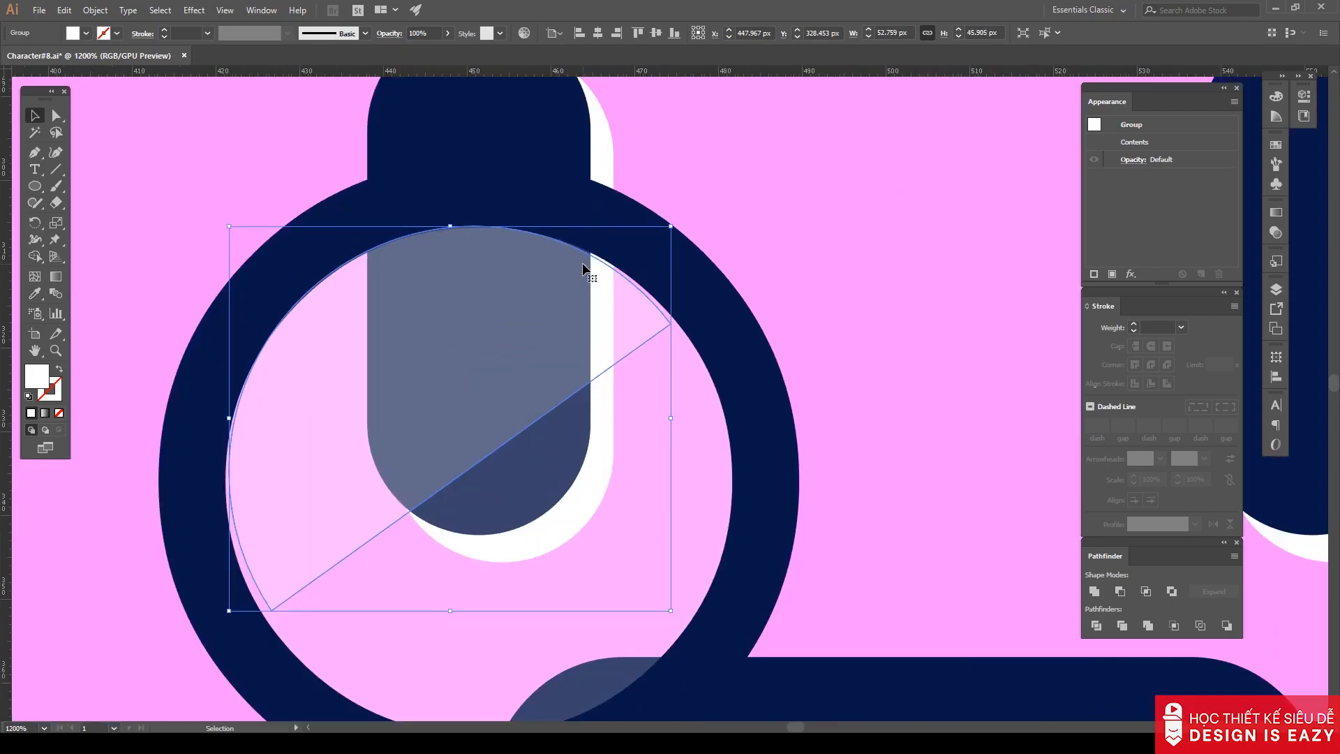
{"action": "left_click_drag", "start_coordinate": [670, 224], "coordinate": [675, 223]}
{"action": "left_click_drag", "start_coordinate": [555, 296], "coordinate": [579, 318]}
{"action": "left_click_drag", "start_coordinate": [580, 320], "coordinate": [579, 320]}
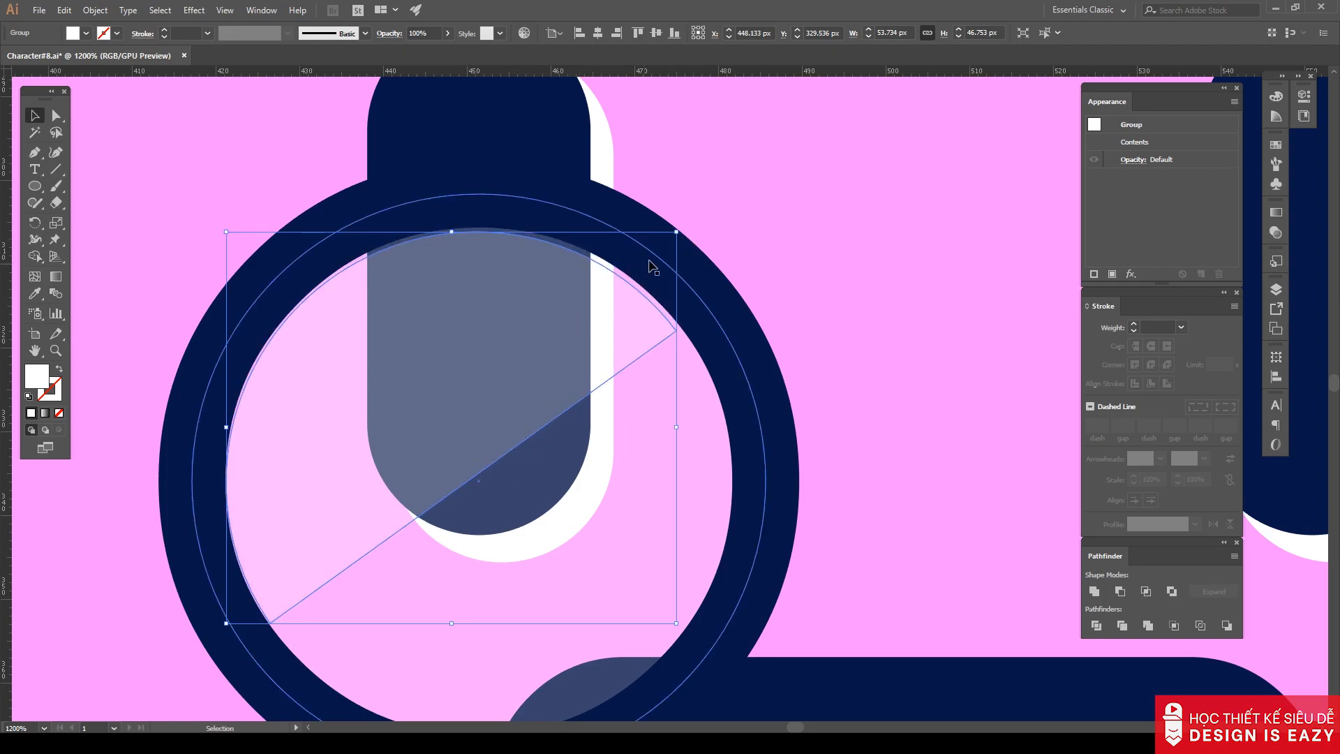
{"action": "left_click_drag", "start_coordinate": [679, 227], "coordinate": [678, 213]}
{"action": "scroll", "coordinate": [683, 227], "scroll_direction": "up", "scroll_amount": 3}
{"action": "scroll", "coordinate": [677, 213], "scroll_direction": "down", "scroll_amount": 3}
{"action": "scroll", "coordinate": [420, 337], "scroll_direction": "down", "scroll_amount": 2}
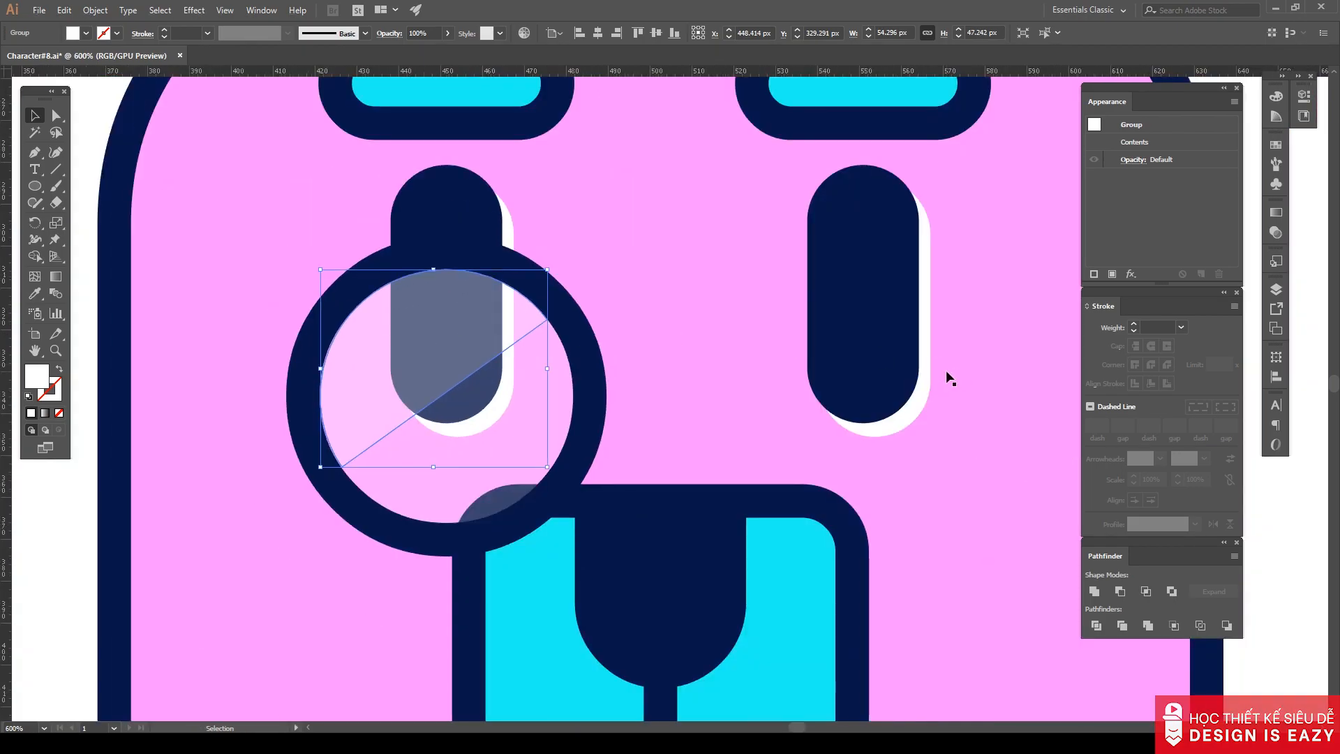
{"action": "left_click", "coordinate": [1275, 147]}
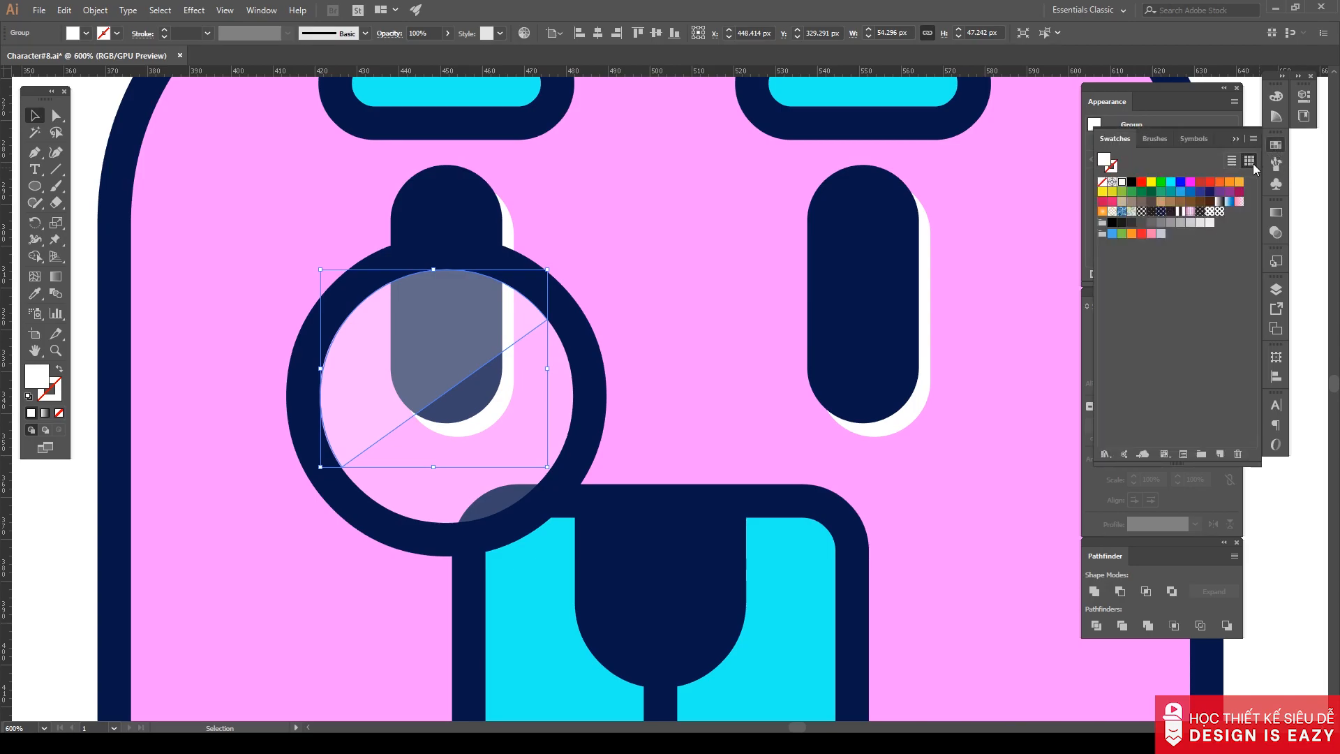
{"action": "left_click", "coordinate": [1236, 139]}
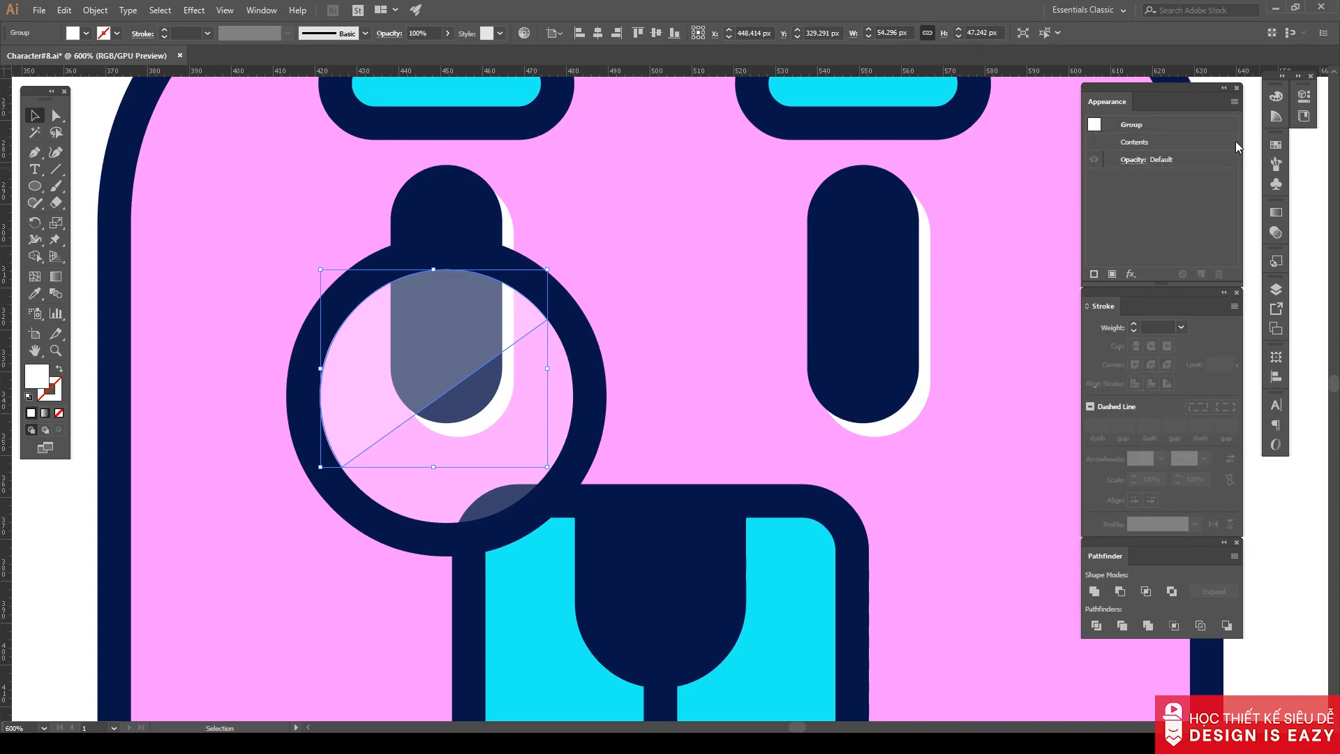
{"action": "left_click", "coordinate": [1276, 238]}
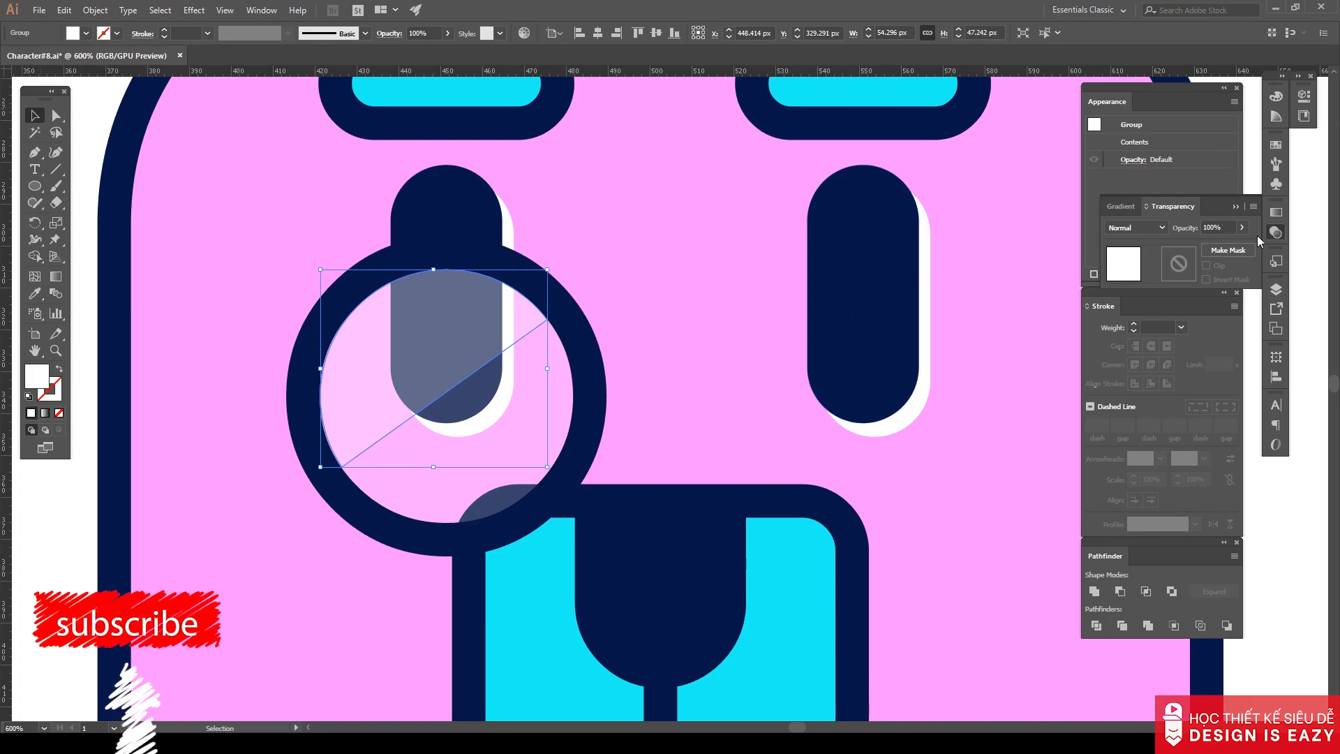
Set the fill opacity of the highlight path inside the group to 30%.
{"action": "left_click", "coordinate": [1134, 142]}
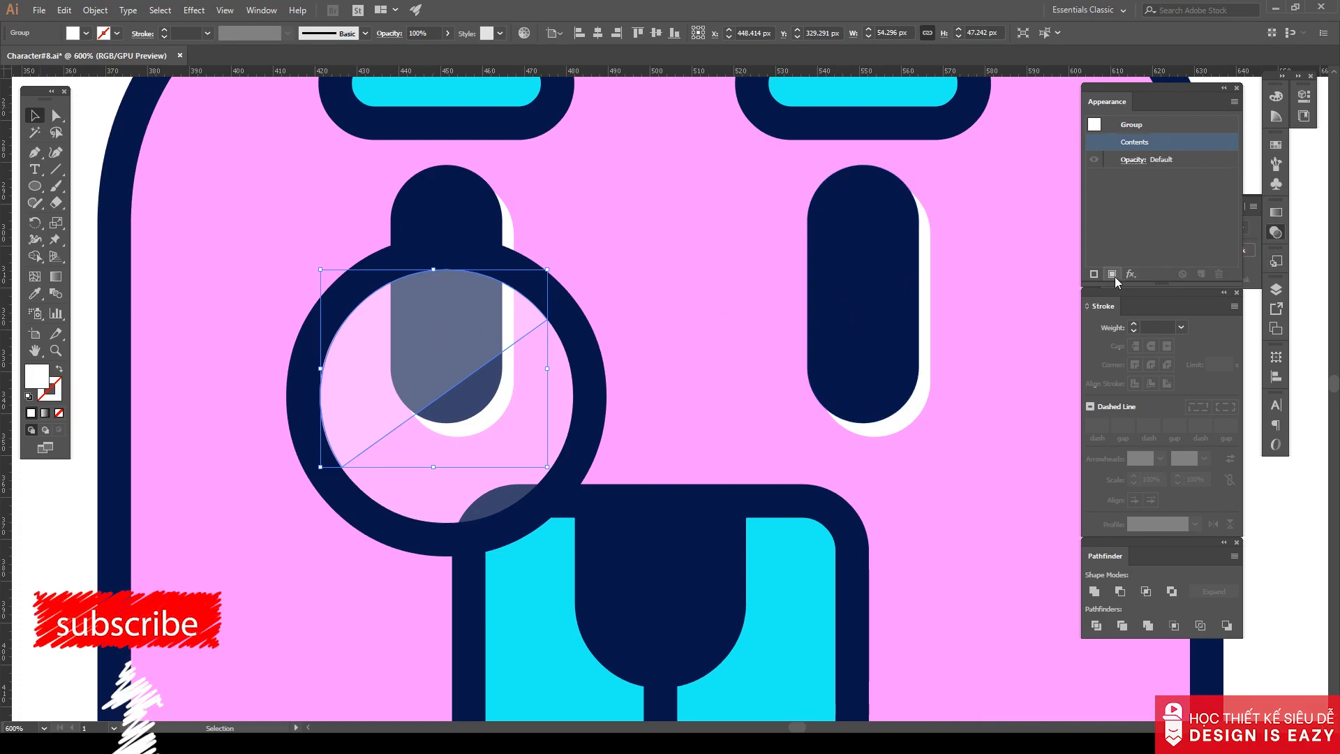
{"action": "left_click", "coordinate": [1096, 593]}
{"action": "left_click", "coordinate": [1151, 178]}
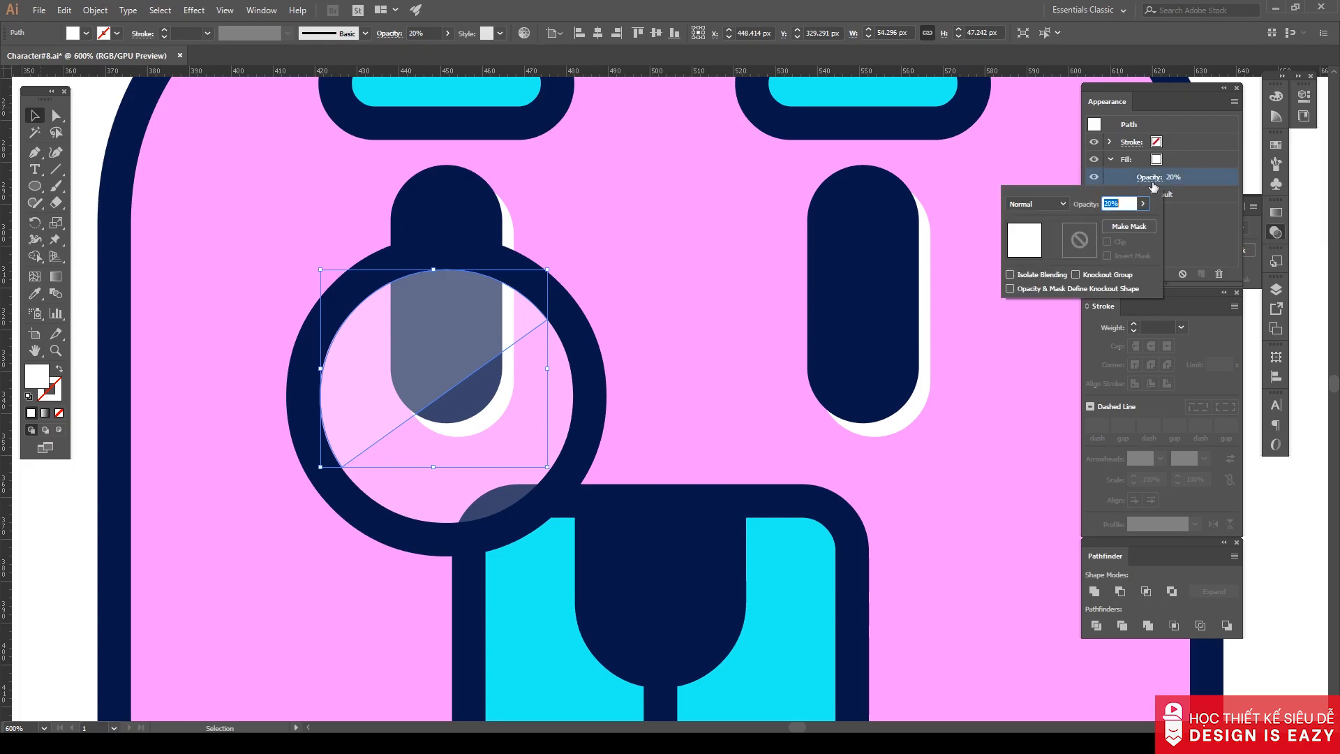
{"action": "type", "text": "30"}
{"action": "key", "text": "Return"}
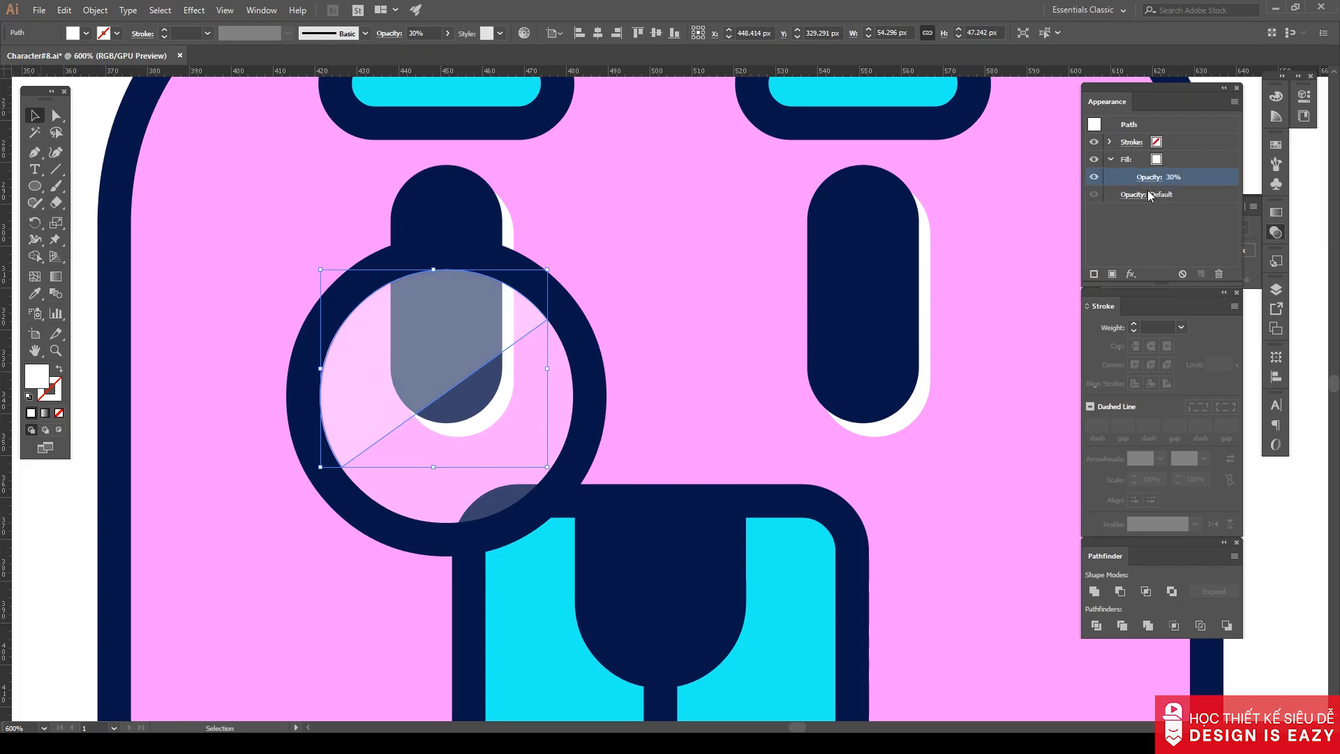
Set the fill opacity of the outlined lens circle to 30%.
{"action": "scroll", "coordinate": [742, 258], "scroll_direction": "down", "scroll_amount": 2, "text": "alt"}
{"action": "left_click", "coordinate": [410, 293]}
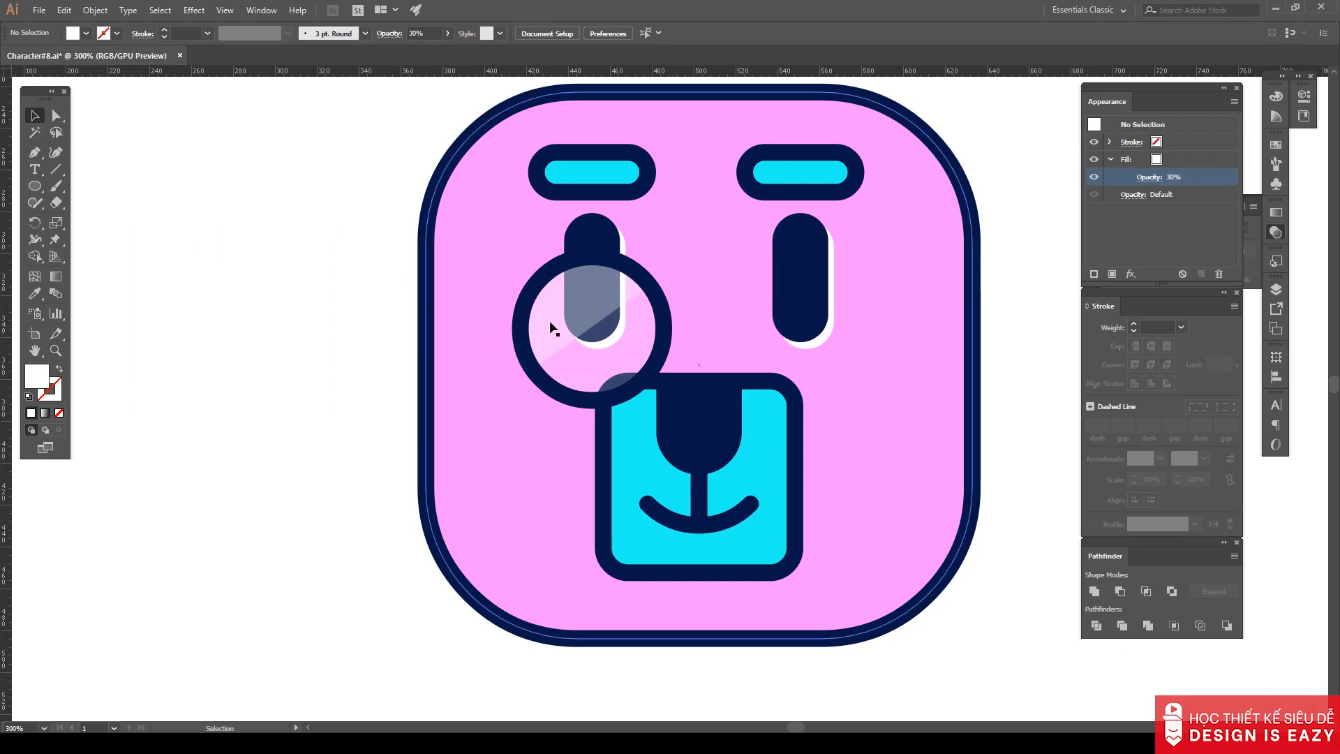
{"action": "left_click", "coordinate": [585, 317]}
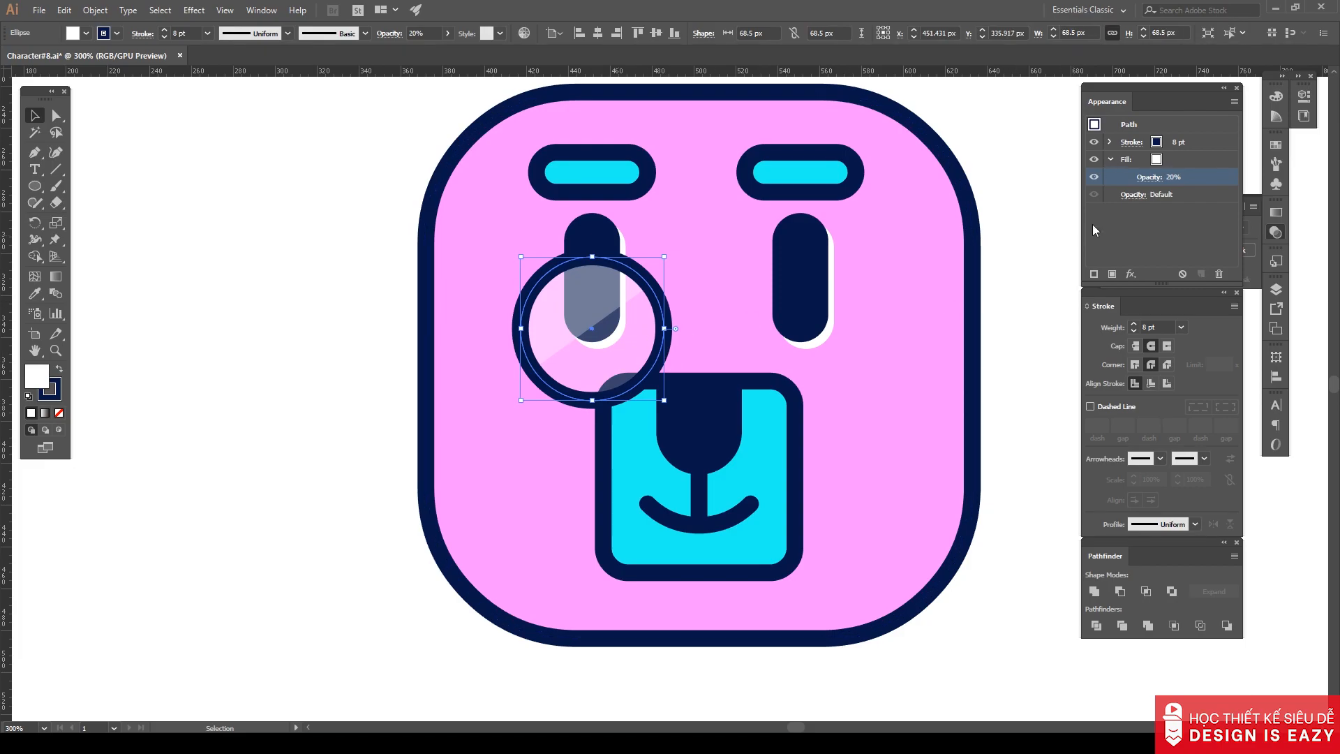
{"action": "left_click", "coordinate": [1144, 180]}
{"action": "key", "text": "Return"}
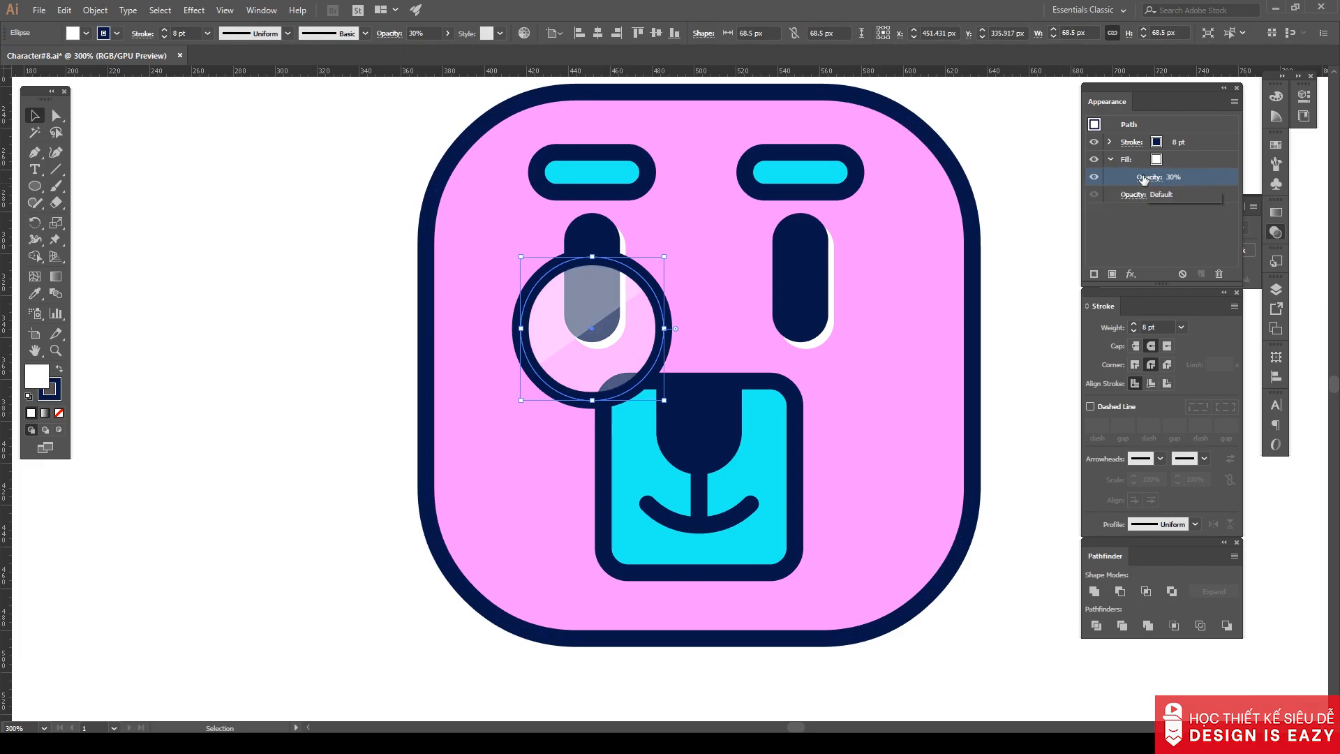
Group the left lens circle with its half-circle highlight.
{"action": "left_click", "coordinate": [361, 329]}
{"action": "left_click", "coordinate": [590, 331]}
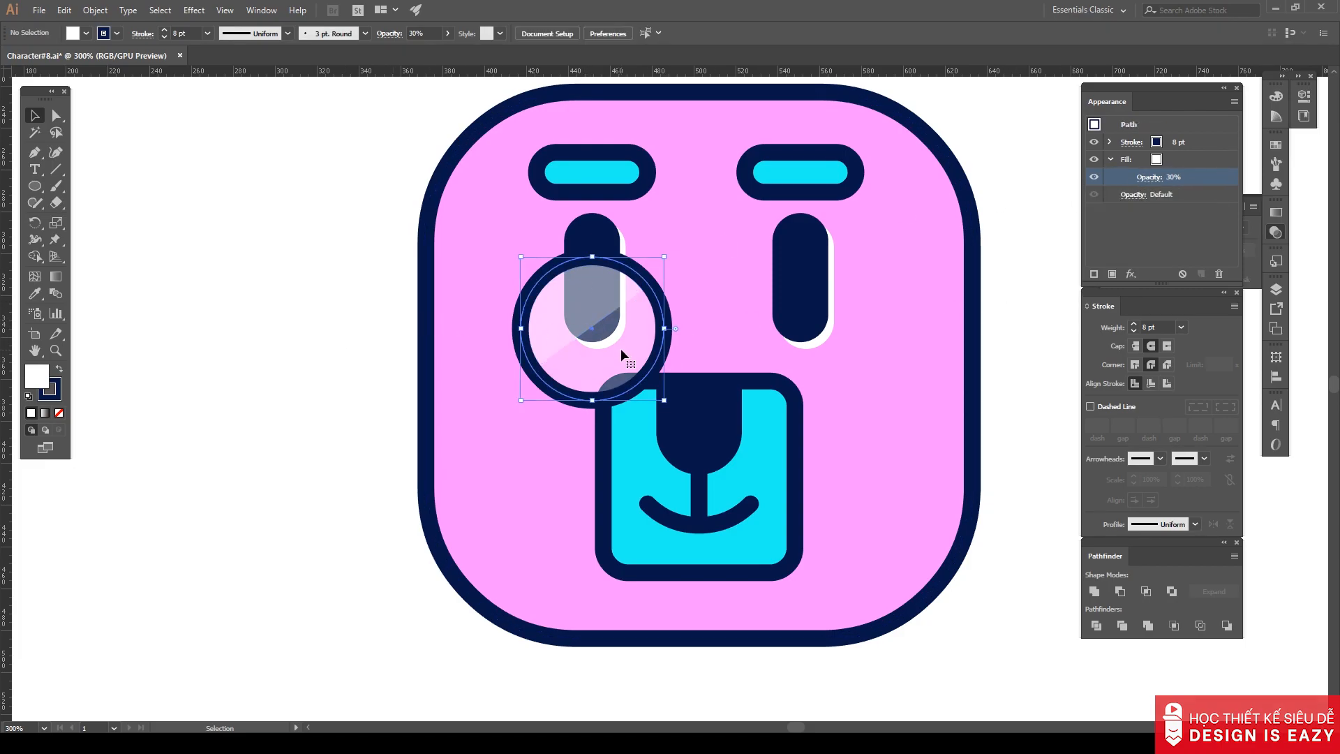
{"action": "right_click", "coordinate": [591, 310]}
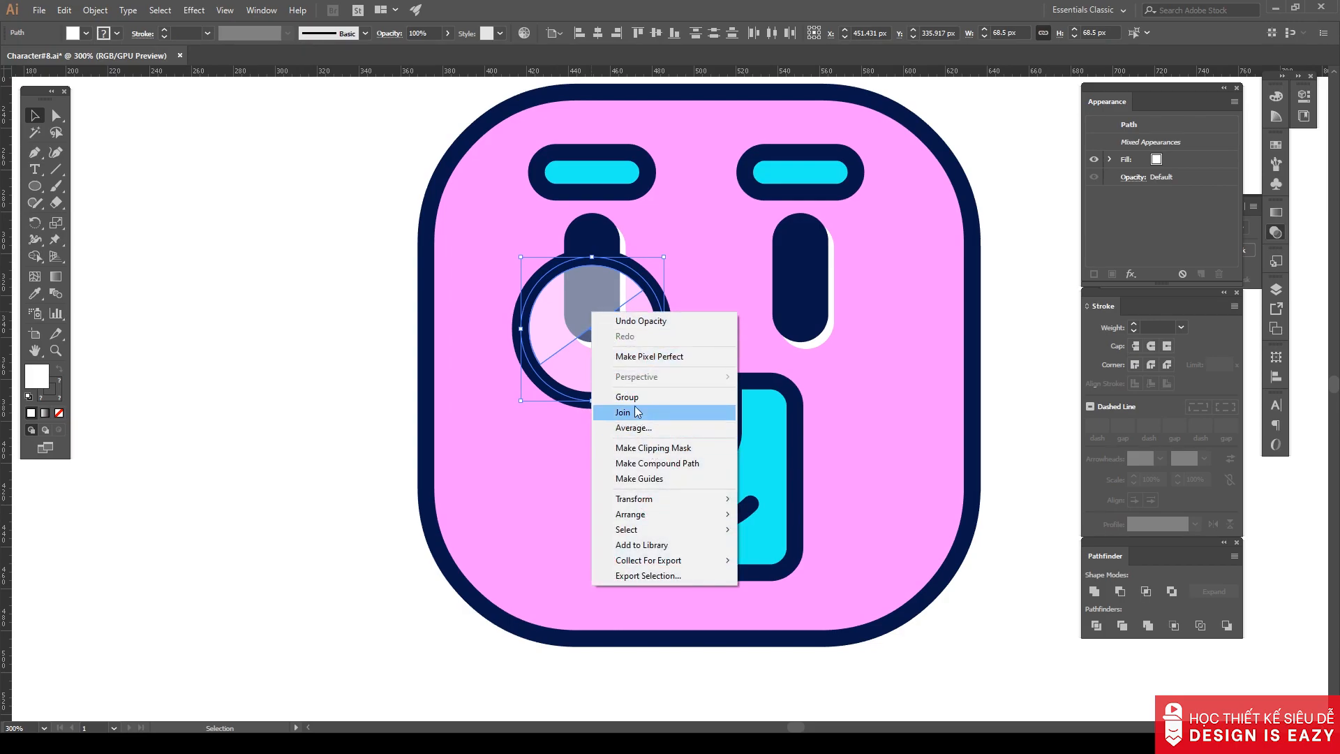
{"action": "left_click", "coordinate": [628, 396]}
Duplicate the lens group over the right eye and delete that copy.
{"action": "left_click_drag", "start_coordinate": [580, 333], "coordinate": [790, 332]}
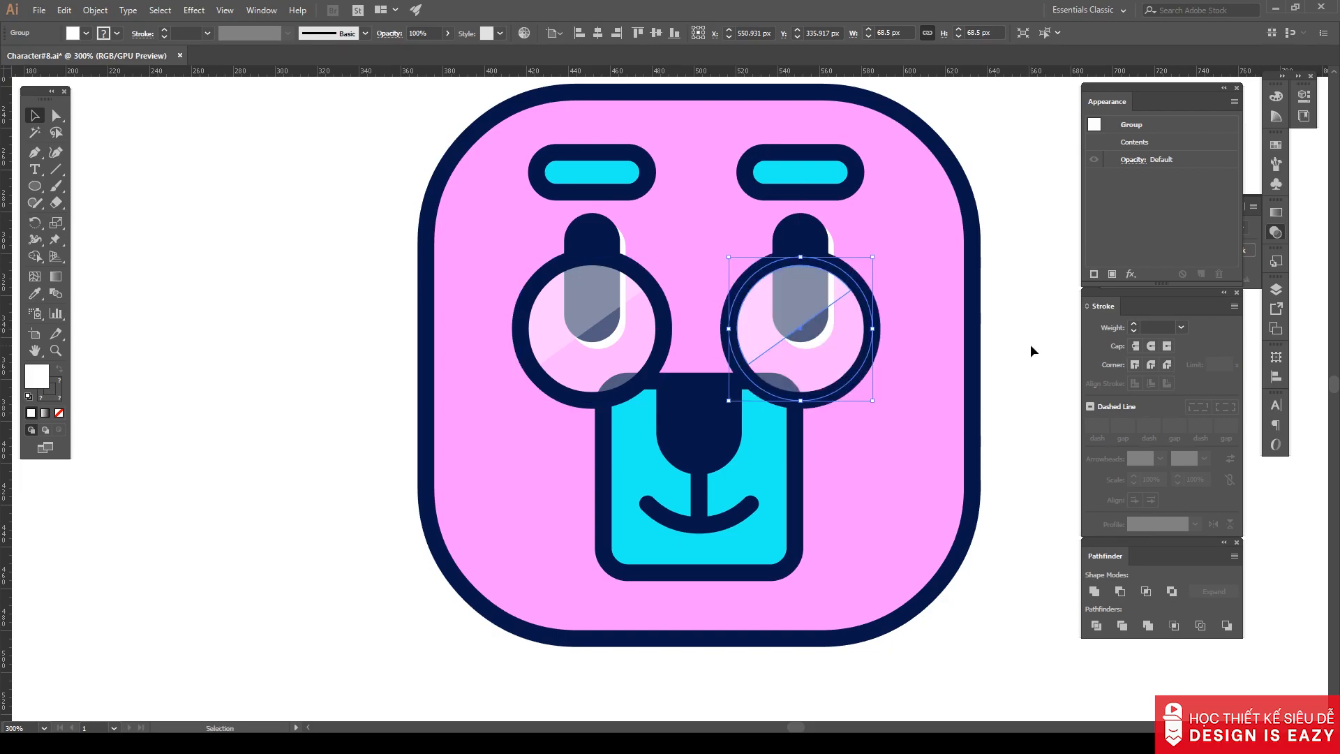
{"action": "left_click", "coordinate": [982, 354]}
{"action": "left_click_drag", "start_coordinate": [913, 359], "coordinate": [864, 359]}
{"action": "left_click", "coordinate": [475, 297]}
{"action": "left_click", "coordinate": [740, 358]}
{"action": "key", "text": "Delete"}
Shrink the left lens group around its center and duplicate it straight across onto the right eye.
{"action": "left_click", "coordinate": [593, 377]}
{"action": "left_click_drag", "start_coordinate": [608, 393], "coordinate": [602, 388]}
{"action": "left_click_drag", "start_coordinate": [569, 340], "coordinate": [765, 342]}
{"action": "left_click", "coordinate": [158, 178]}
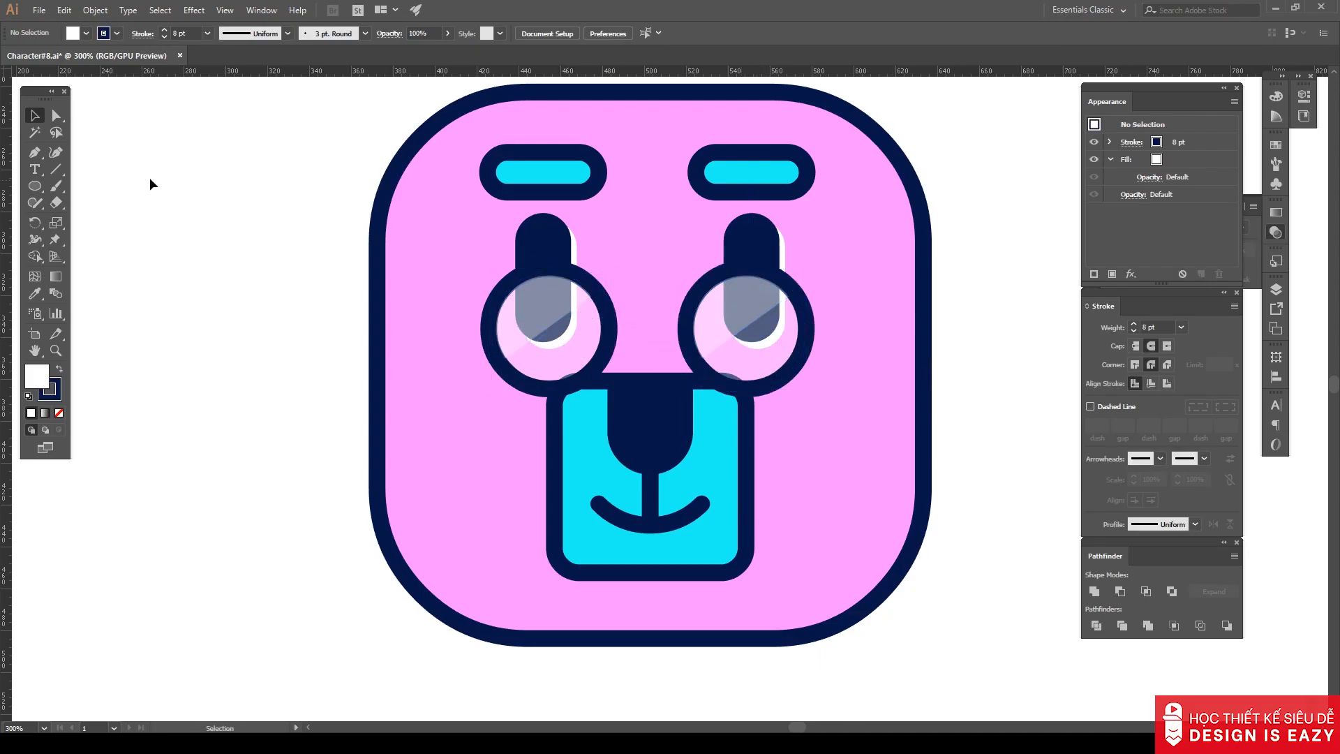
Draw an unfilled navy arc about 33 px wide as a glasses bridge between the two lenses.
{"action": "left_click_drag", "start_coordinate": [58, 176], "coordinate": [111, 189]}
{"action": "mouse_move", "coordinate": [622, 357]}
{"action": "left_mouse_down"}
{"action": "mouse_move", "coordinate": [678, 312]}
{"action": "mouse_move", "coordinate": [695, 358]}
{"action": "left_mouse_up"}
{"action": "key", "text": "v"}
{"action": "scroll", "coordinate": [684, 319], "scroll_direction": "up", "scroll_amount": 3}
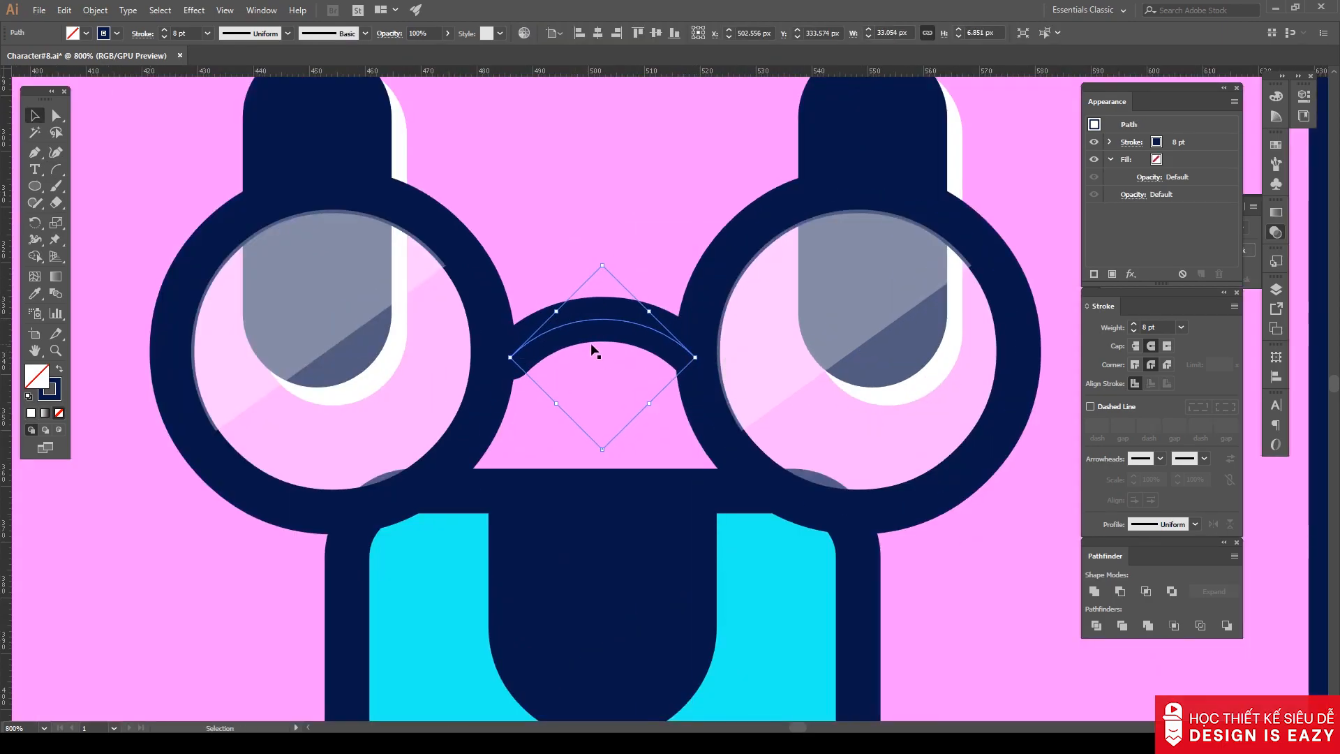
Widen the glasses bridge arc to about 36 px so it extends further into the left lens frame.
{"action": "left_click_drag", "start_coordinate": [509, 358], "coordinate": [493, 358]}
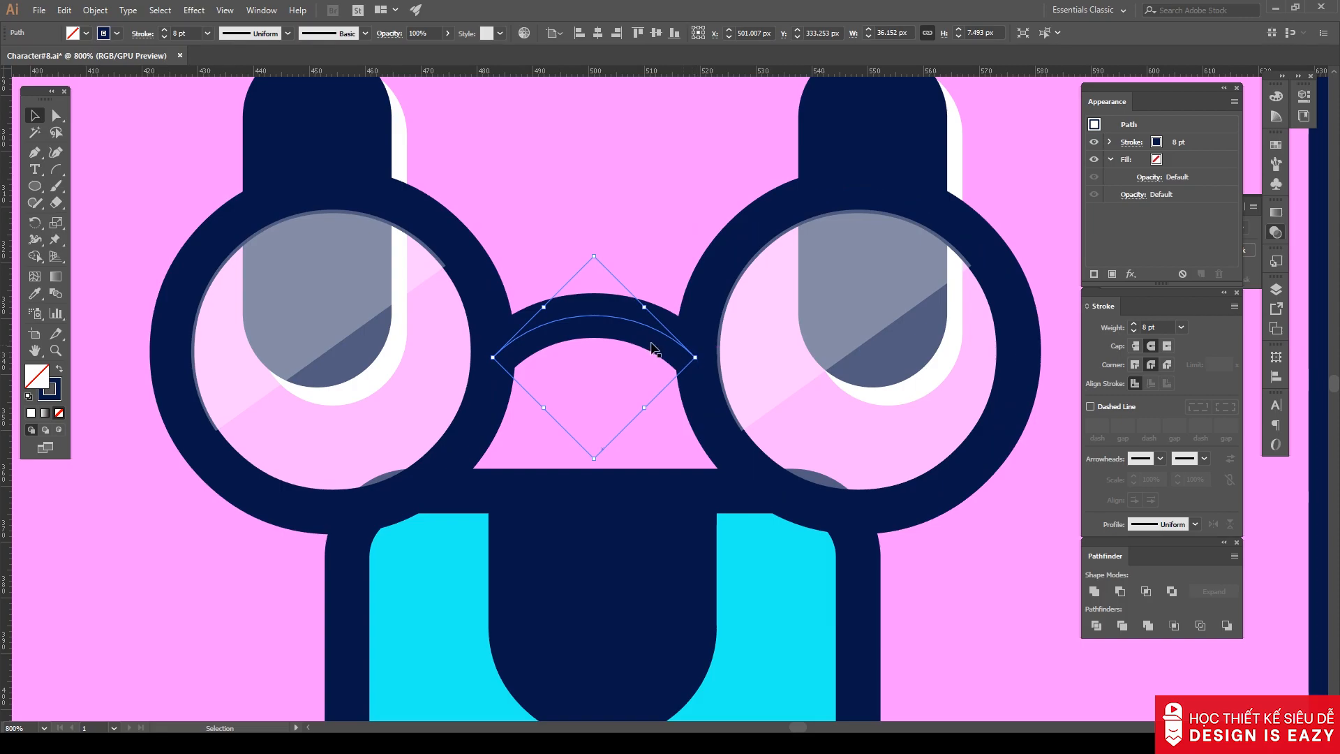
{"action": "scroll", "coordinate": [655, 349], "scroll_direction": "down", "scroll_amount": 3}
{"action": "left_click", "coordinate": [896, 347]}
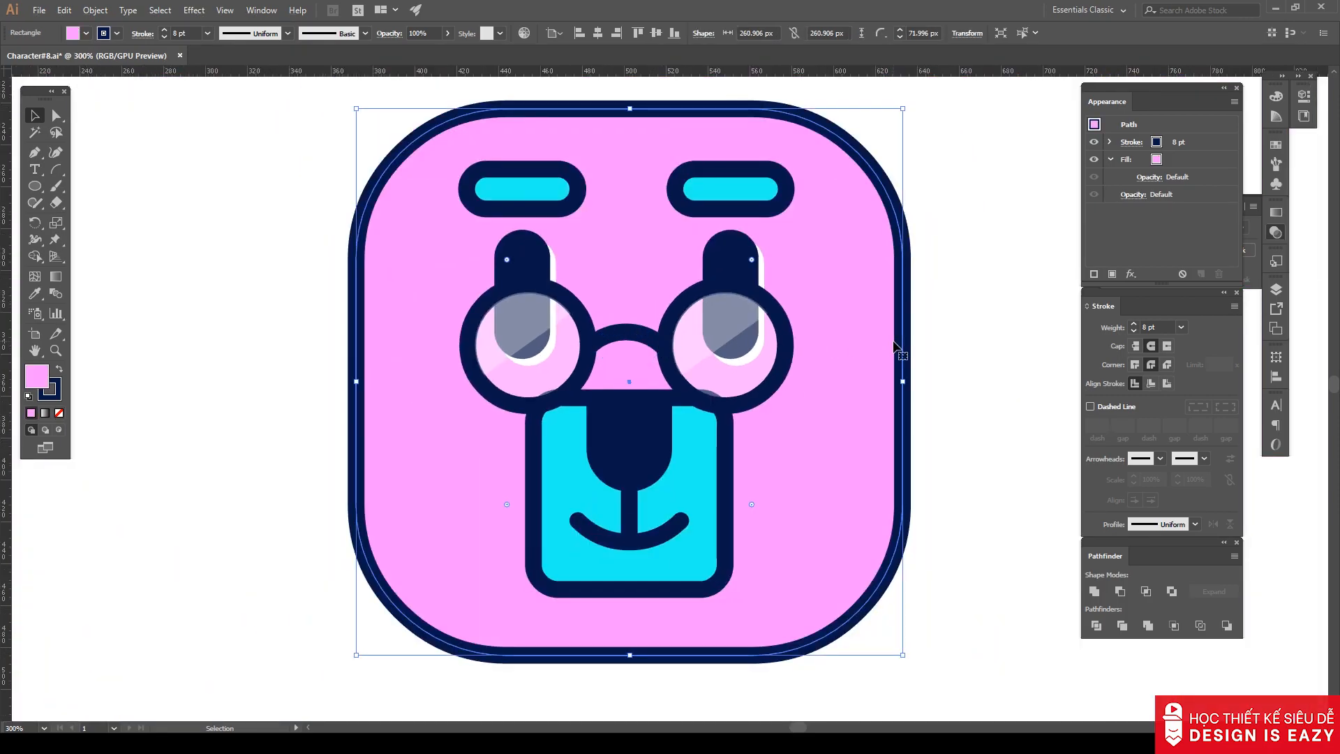
{"action": "scroll", "coordinate": [682, 353], "scroll_direction": "up", "scroll_amount": 2}
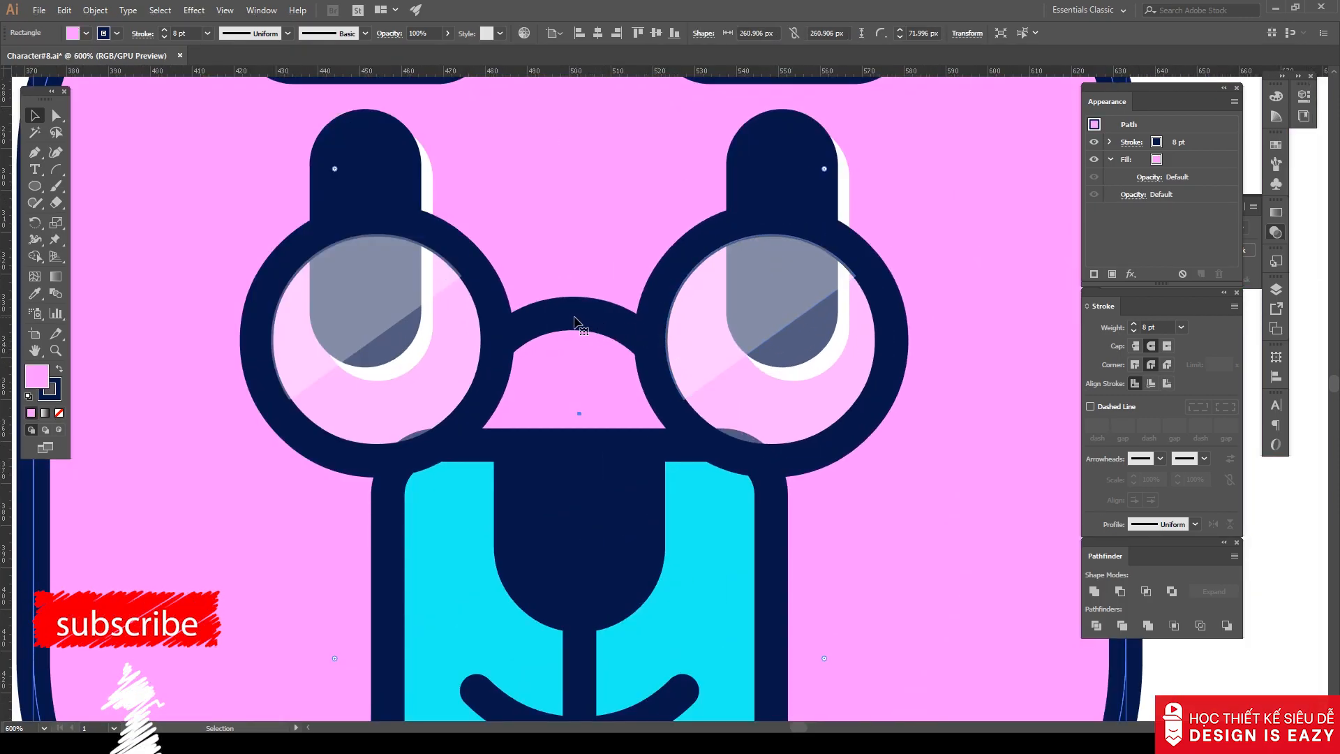
{"action": "scroll", "coordinate": [570, 320], "scroll_direction": "down", "scroll_amount": 2}
{"action": "key", "text": "ctrl+shift+a"}
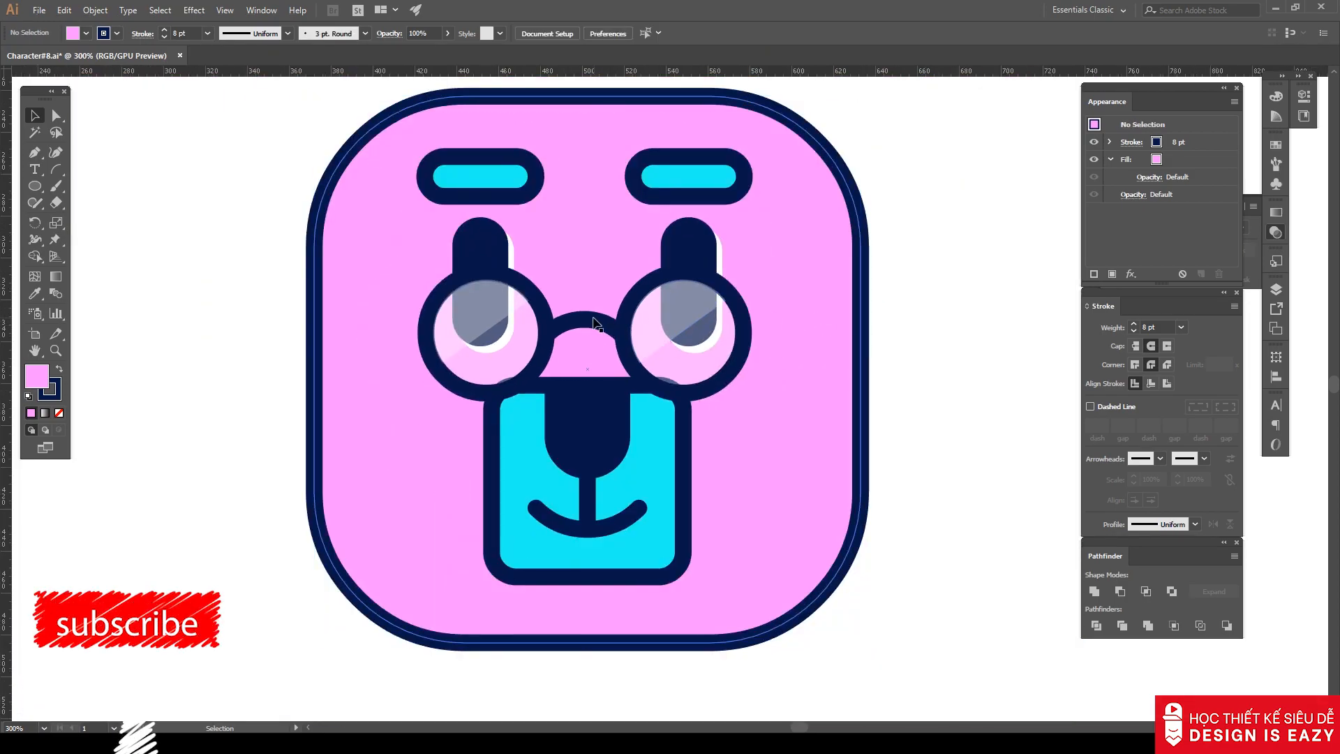
{"action": "left_click", "coordinate": [587, 321]}
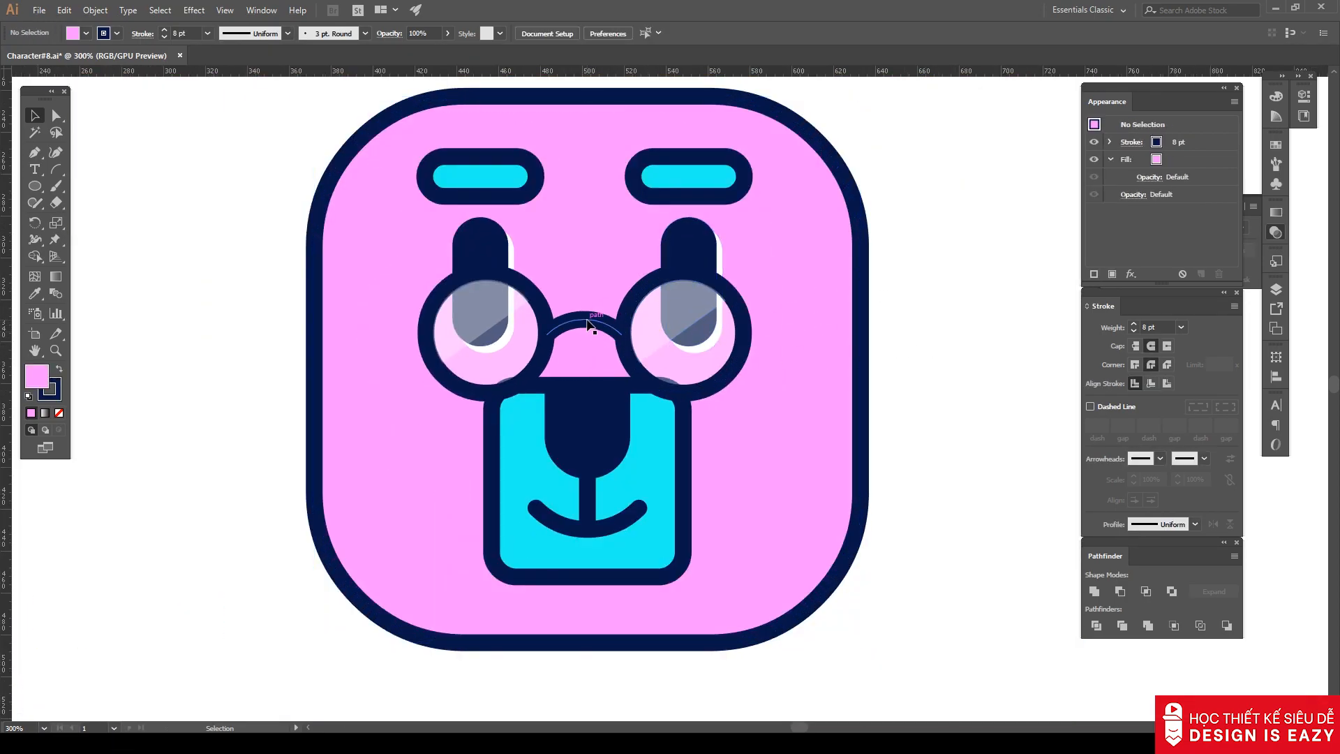
{"action": "scroll", "coordinate": [588, 321], "scroll_direction": "up", "scroll_amount": 2}
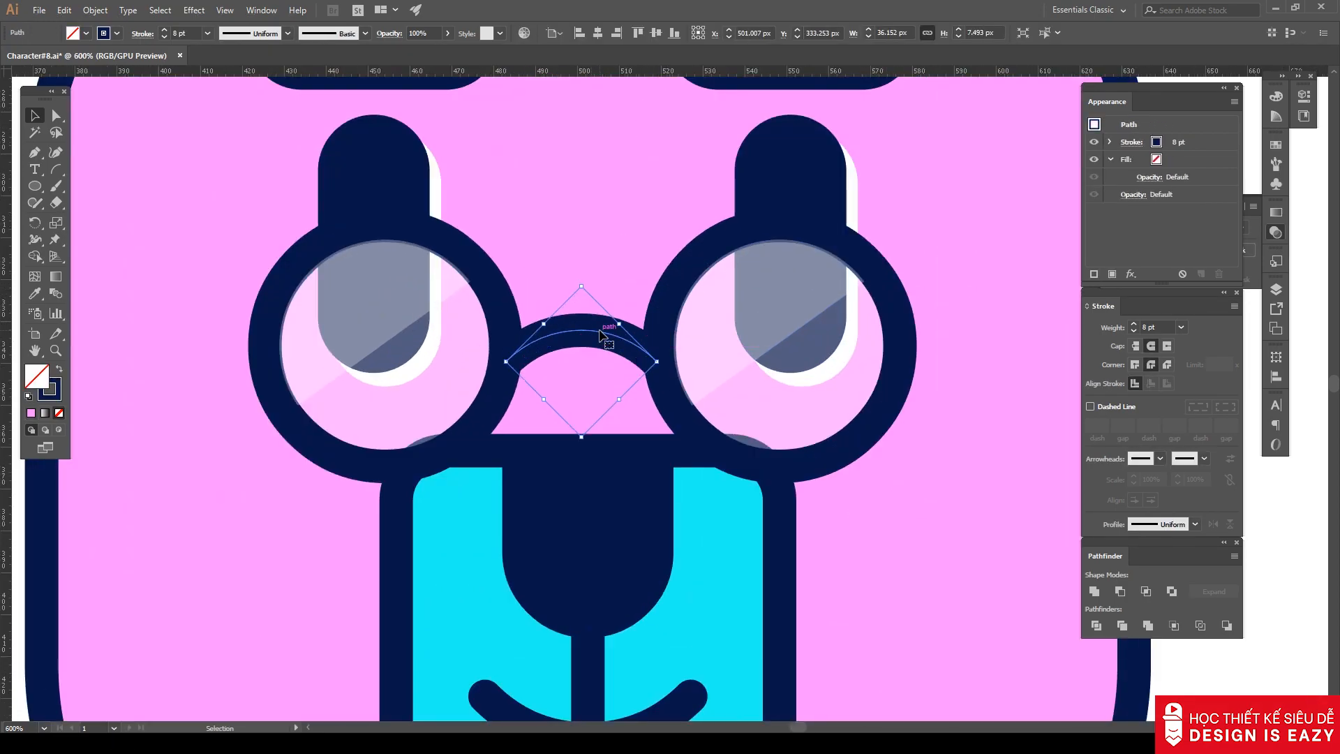
{"action": "scroll", "coordinate": [615, 338], "scroll_direction": "down", "scroll_amount": 3}
{"action": "left_click", "coordinate": [850, 328]}
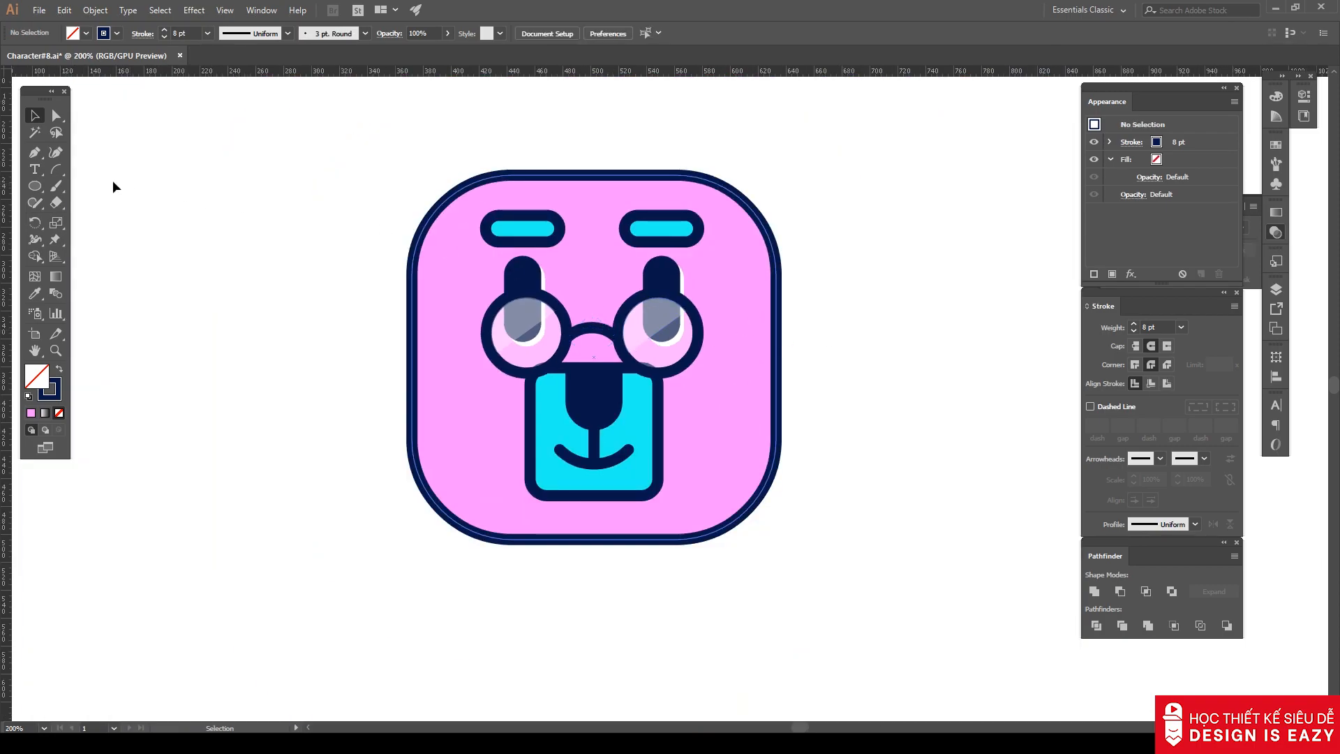
Draw two slanted navy temple arms from the lenses to the head's side edges, raising their outer ends slightly.
{"action": "key", "text": "p"}
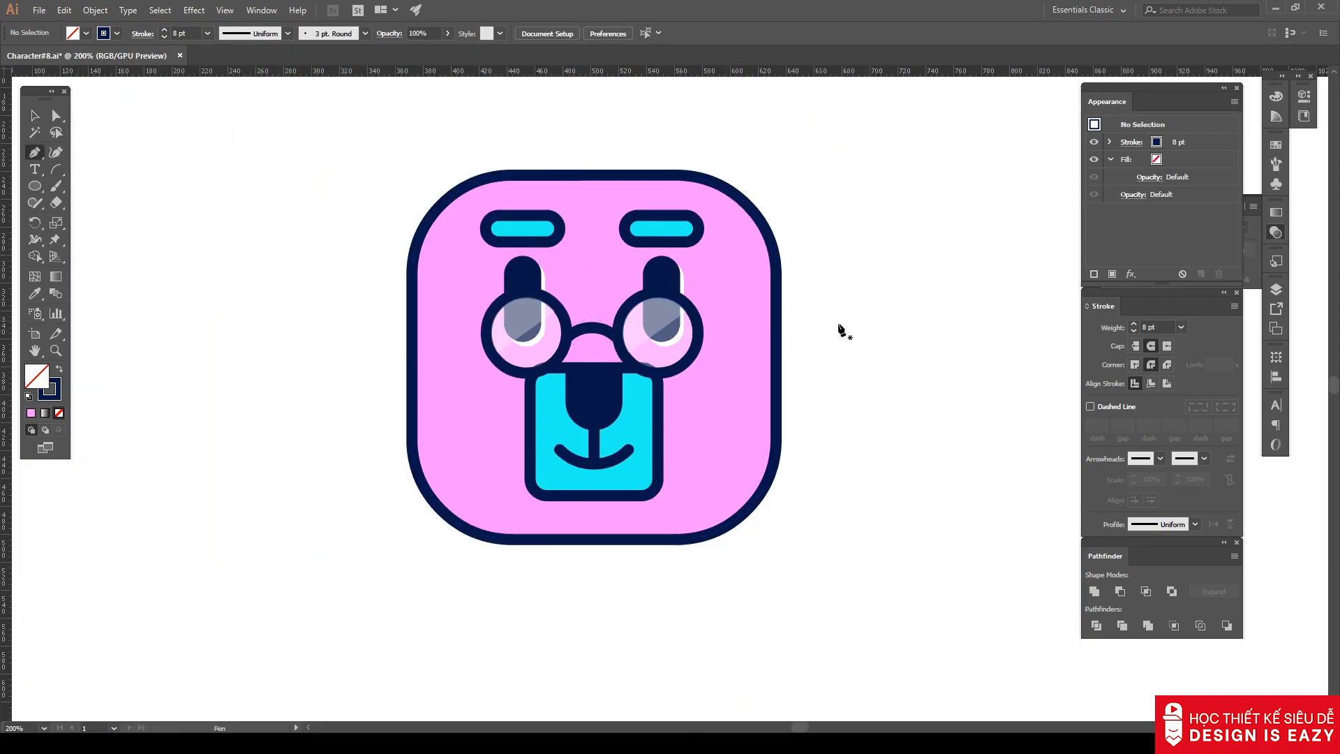
{"action": "left_click", "coordinate": [698, 332]}
{"action": "left_click", "coordinate": [771, 317]}
{"action": "left_click", "coordinate": [840, 331], "text": "ctrl"}
{"action": "left_click", "coordinate": [418, 322]}
{"action": "left_click", "coordinate": [803, 331], "text": "ctrl"}
{"action": "key", "text": "a"}
{"action": "left_click_drag", "start_coordinate": [412, 323], "coordinate": [412, 315]}
{"action": "left_click_drag", "start_coordinate": [776, 320], "coordinate": [776, 309]}
{"action": "left_click", "coordinate": [823, 340]}
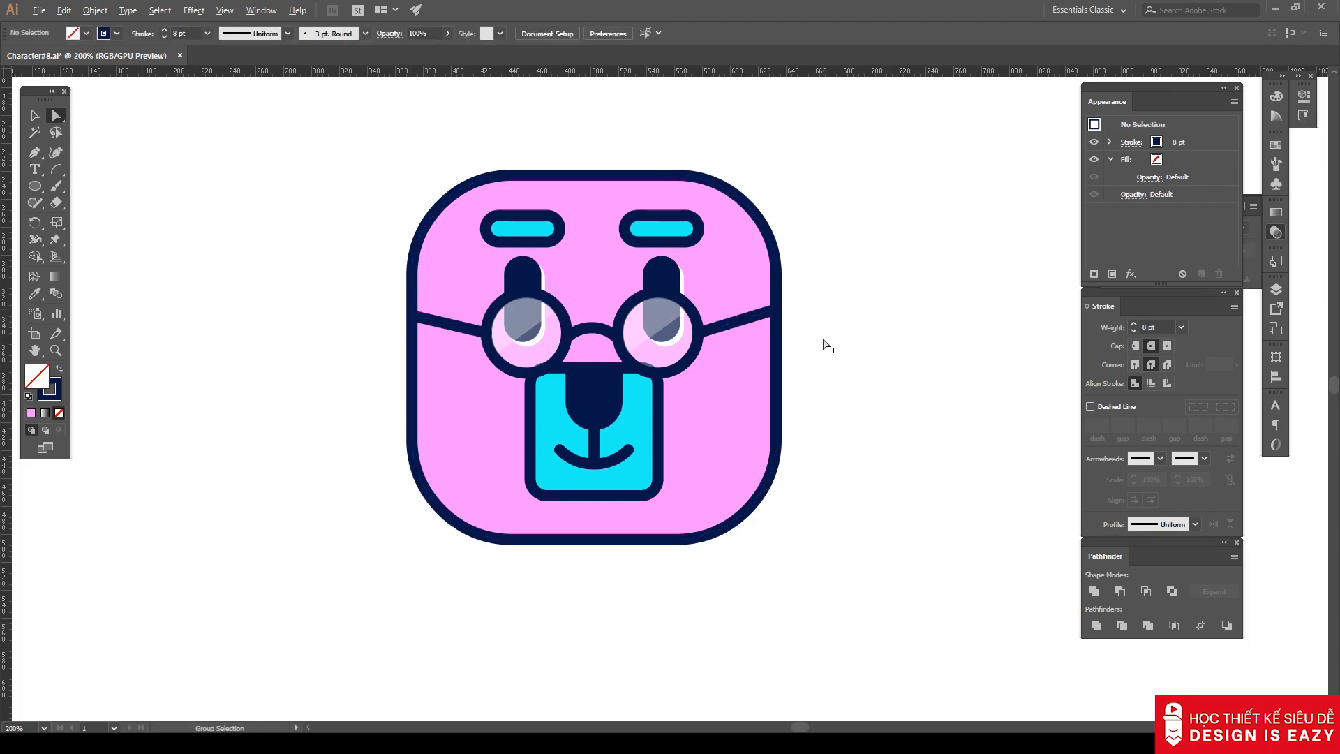
Give the head two stacked fills sampled from the palette, the lighter pink above the darker pink.
{"action": "scroll", "coordinate": [824, 342], "scroll_direction": "down", "scroll_amount": 2}
{"action": "left_click", "coordinate": [788, 372]}
{"action": "left_click", "coordinate": [1184, 161]}
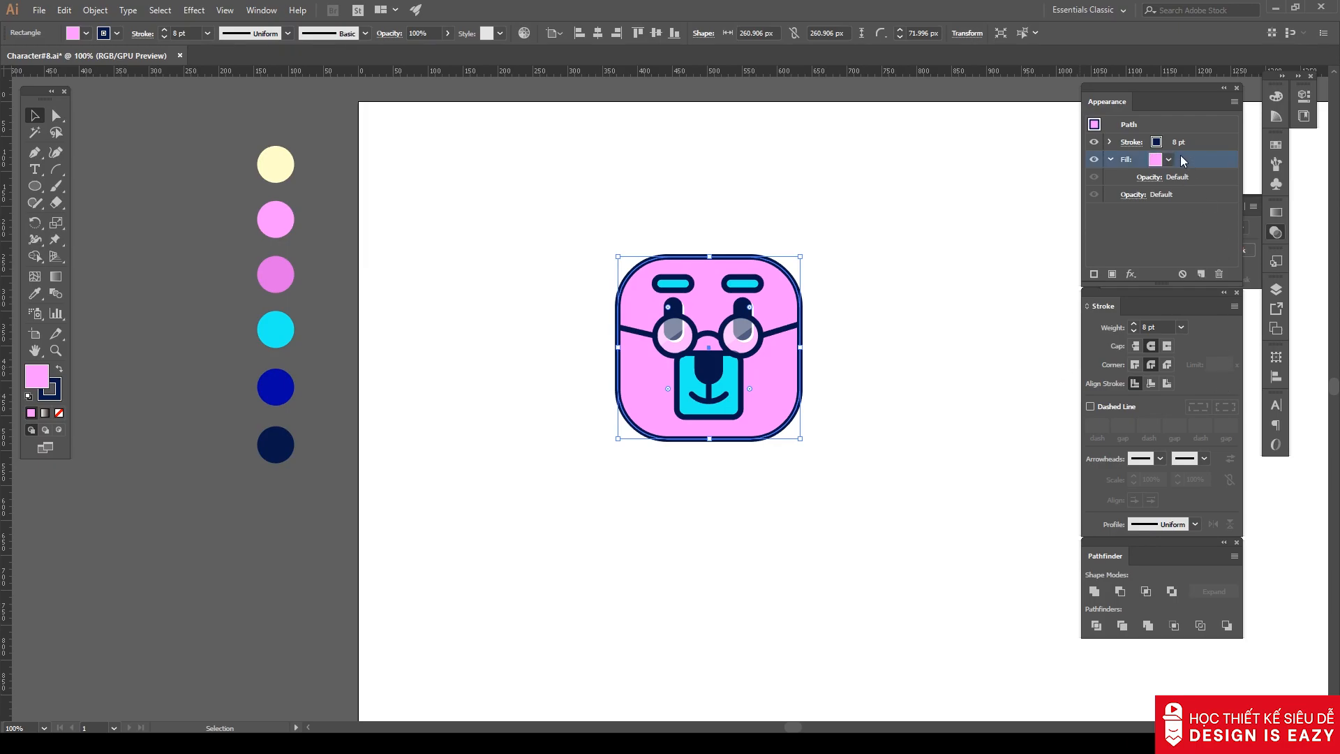
{"action": "key", "text": "i"}
{"action": "left_click", "coordinate": [277, 274]}
{"action": "key", "text": "v"}
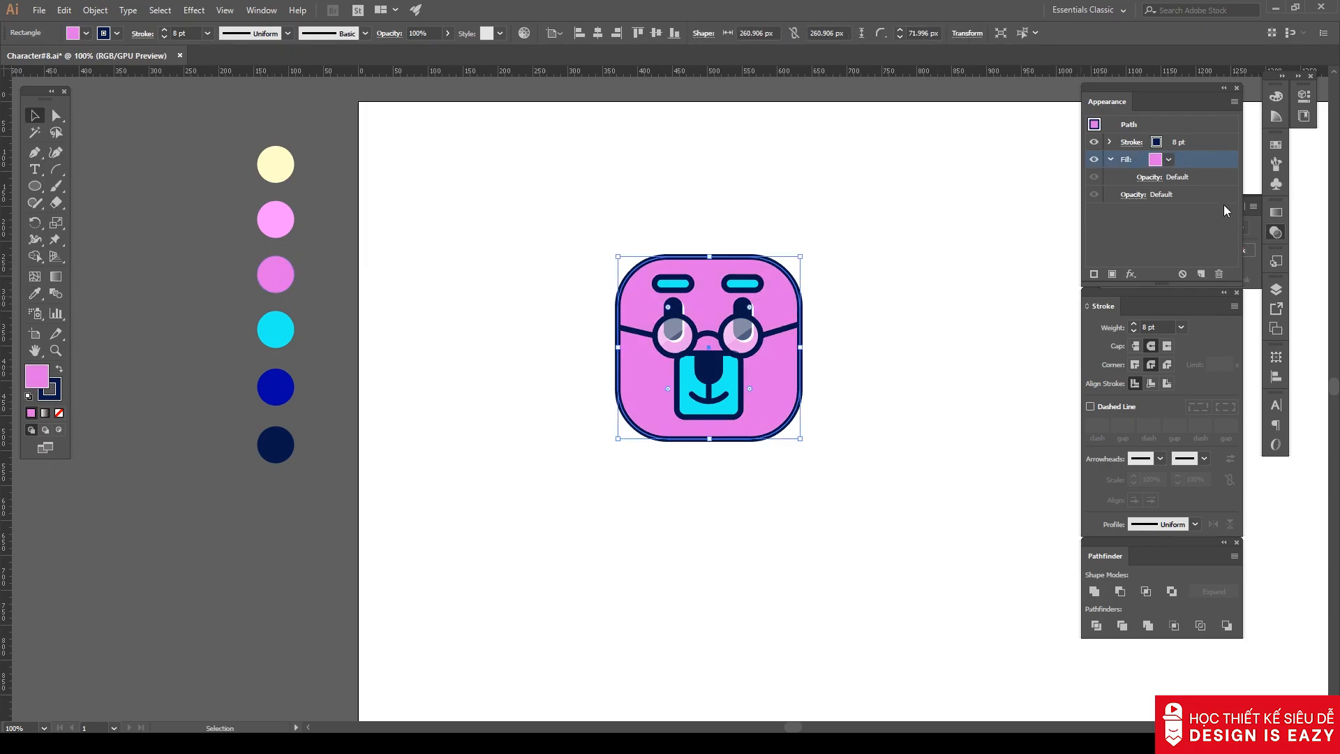
{"action": "key", "text": "i"}
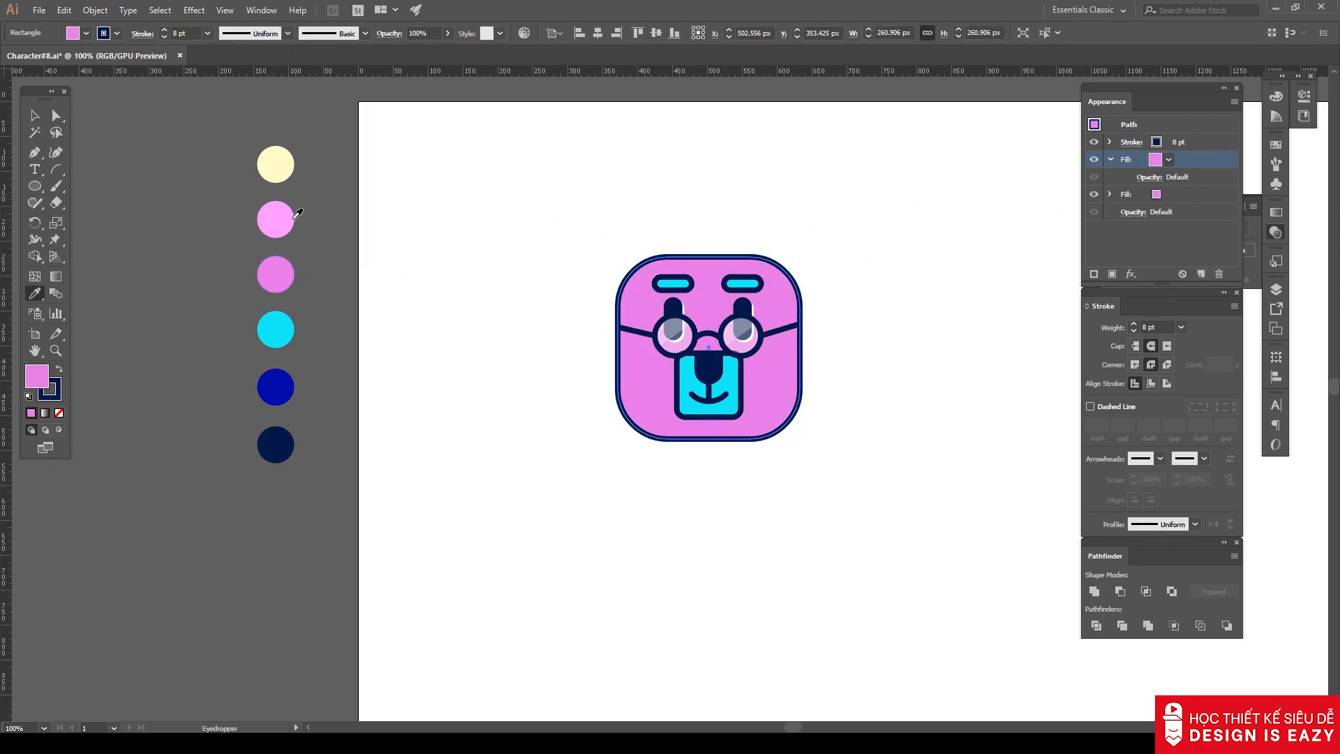
{"action": "left_click", "coordinate": [275, 219]}
{"action": "key", "text": "v"}
Apply an Offset Path effect of -8 px to the head's lighter pink fill.
{"action": "left_click", "coordinate": [1131, 273]}
{"action": "mouse_move", "coordinate": [1162, 368]}
{"action": "left_click", "coordinate": [1047, 367]}
{"action": "key", "text": "Down"}
{"action": "key", "text": "Down"}
{"action": "key", "text": "Down"}
{"action": "key", "text": "Down"}
{"action": "key", "text": "Down"}
{"action": "key", "text": "Down"}
{"action": "key", "text": "Down"}
{"action": "key", "text": "Down"}
{"action": "key", "text": "Down"}
{"action": "key", "text": "Down"}
{"action": "key", "text": "Down"}
{"action": "key", "text": "Down"}
{"action": "key", "text": "Down"}
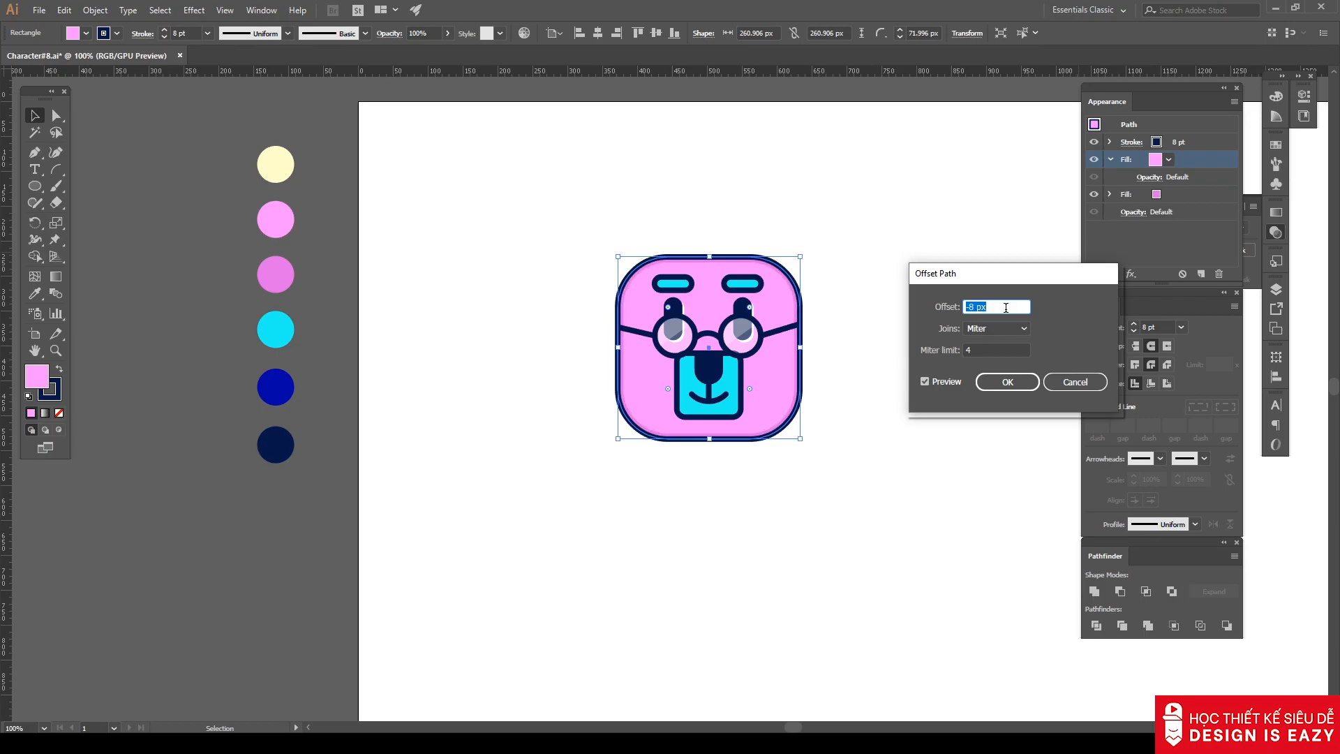
{"action": "left_click", "coordinate": [1007, 383]}
Add a Transform effect to the head's lighter fill, moving it -5 px horizontally and -6 px vertically.
{"action": "left_click", "coordinate": [1131, 273]}
{"action": "mouse_move", "coordinate": [1179, 353]}
{"action": "left_click", "coordinate": [1059, 397]}
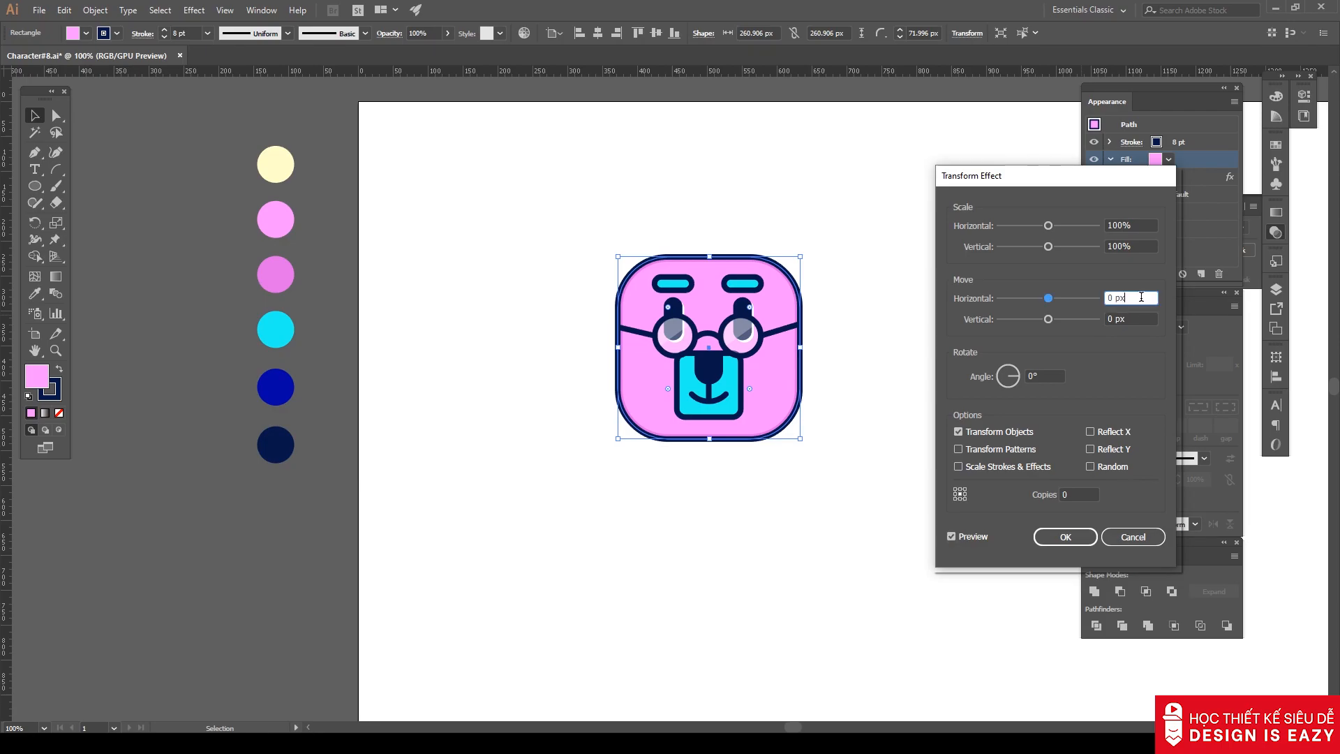
{"action": "left_click", "coordinate": [1140, 318]}
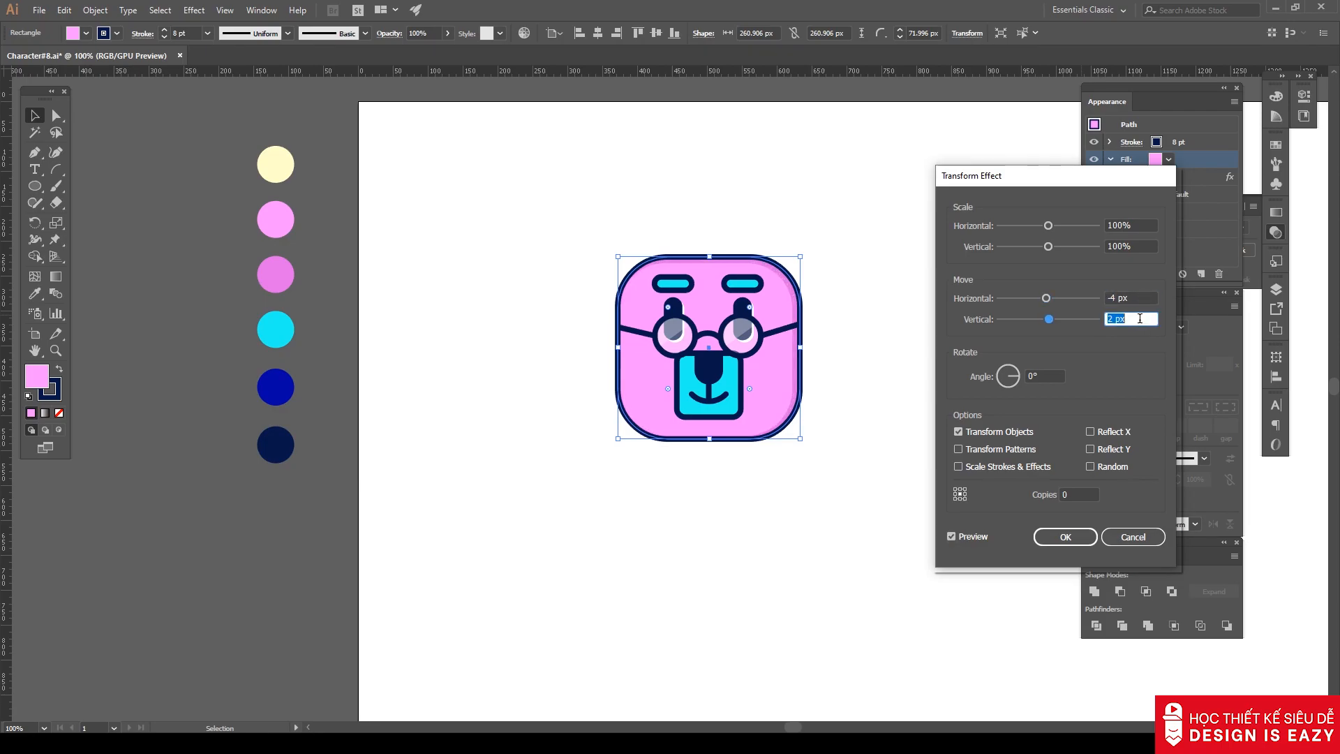
{"action": "key", "text": "Down"}
{"action": "left_click", "coordinate": [1144, 298]}
{"action": "key", "text": "Down"}
{"action": "key", "text": "Down"}
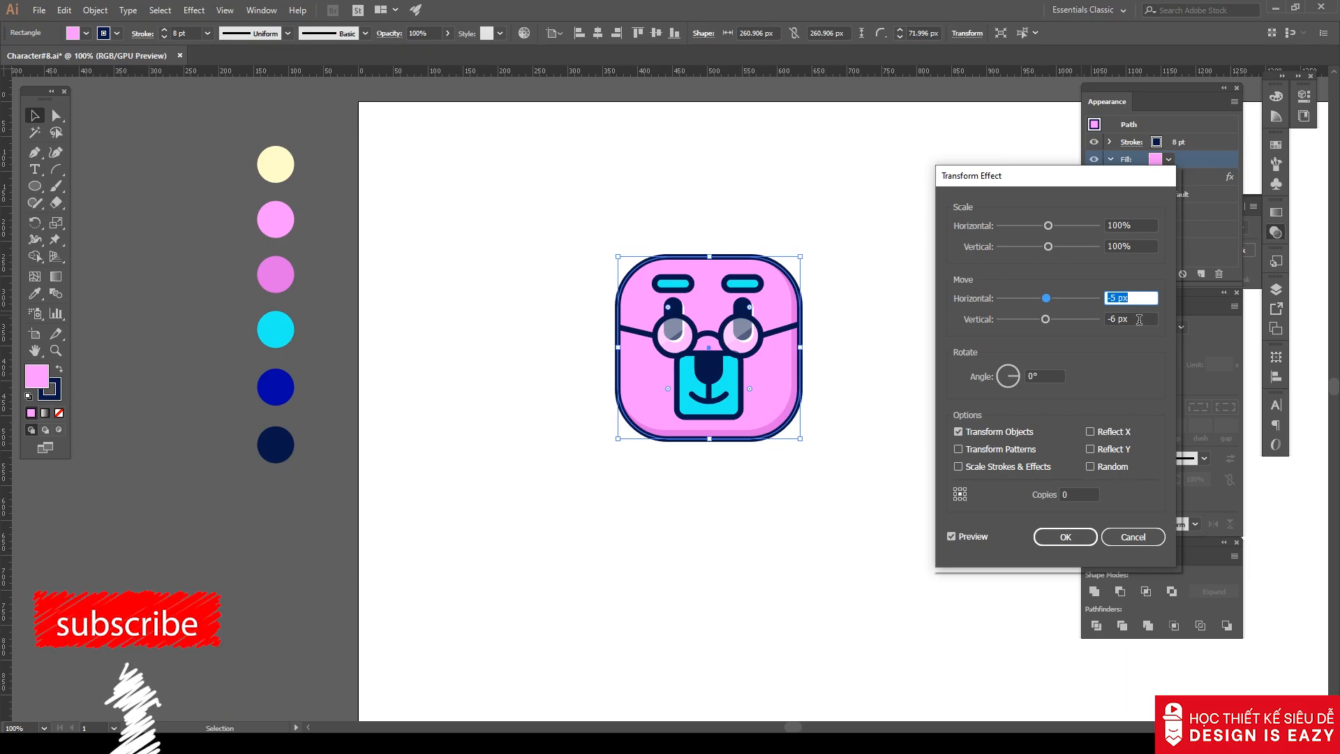
{"action": "left_click", "coordinate": [1068, 536]}
{"action": "left_click", "coordinate": [889, 502]}
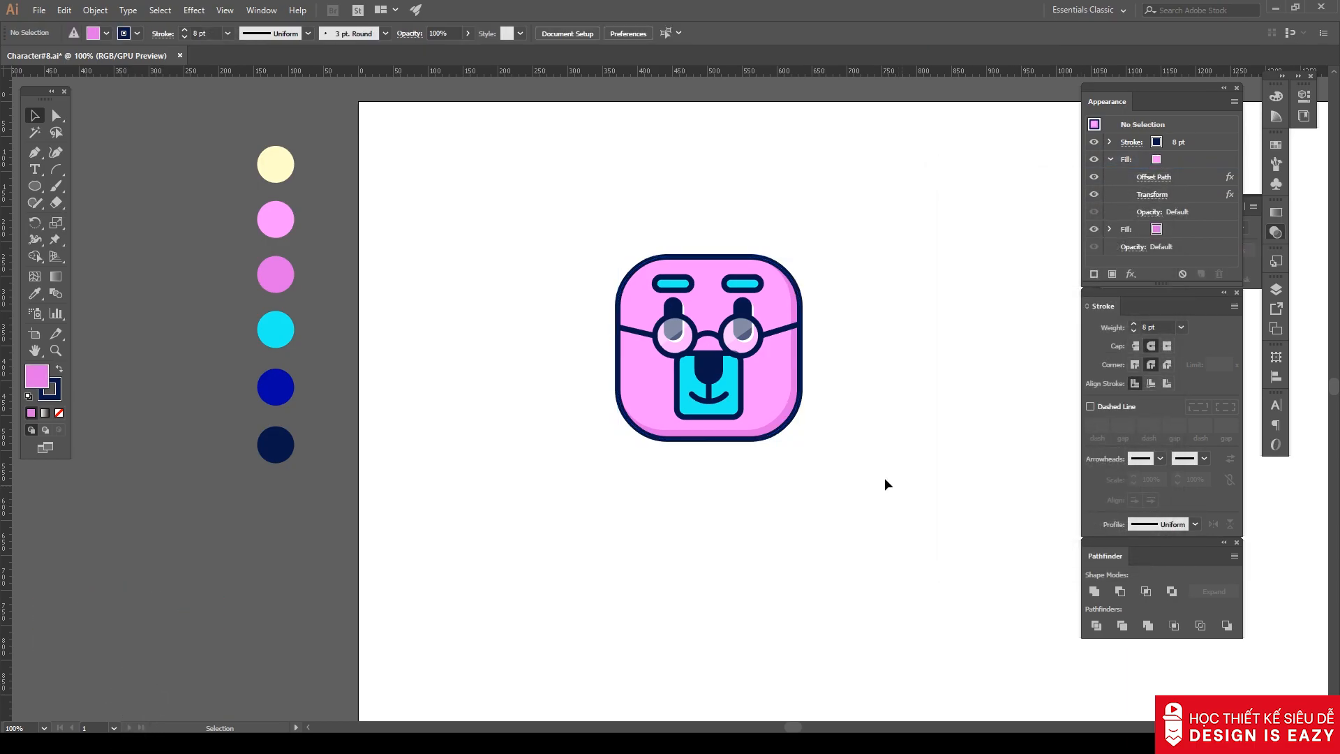
Save the shaded head's appearance as a new graphic style.
{"action": "scroll", "coordinate": [861, 467], "scroll_direction": "up", "scroll_amount": 1}
{"action": "left_click_drag", "start_coordinate": [799, 395], "coordinate": [834, 448]}
{"action": "left_click", "coordinate": [784, 405]}
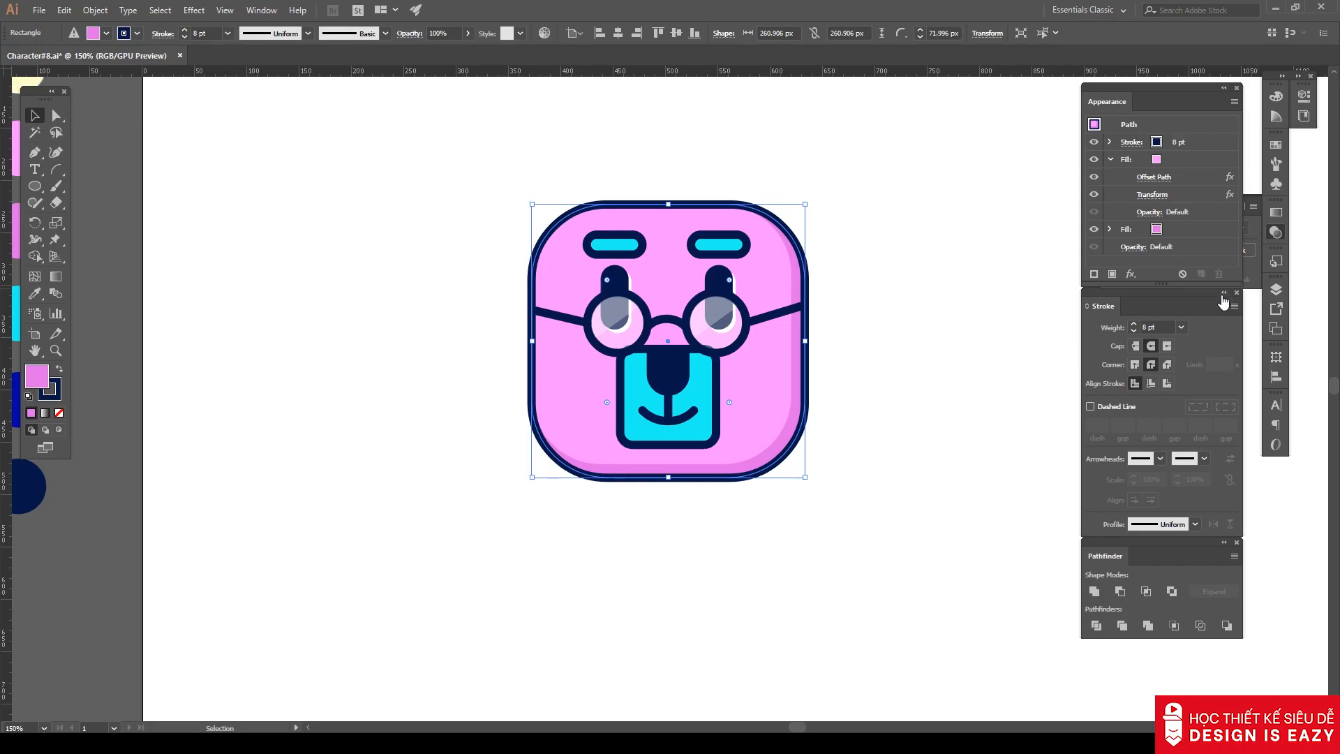
{"action": "left_click", "coordinate": [1222, 90]}
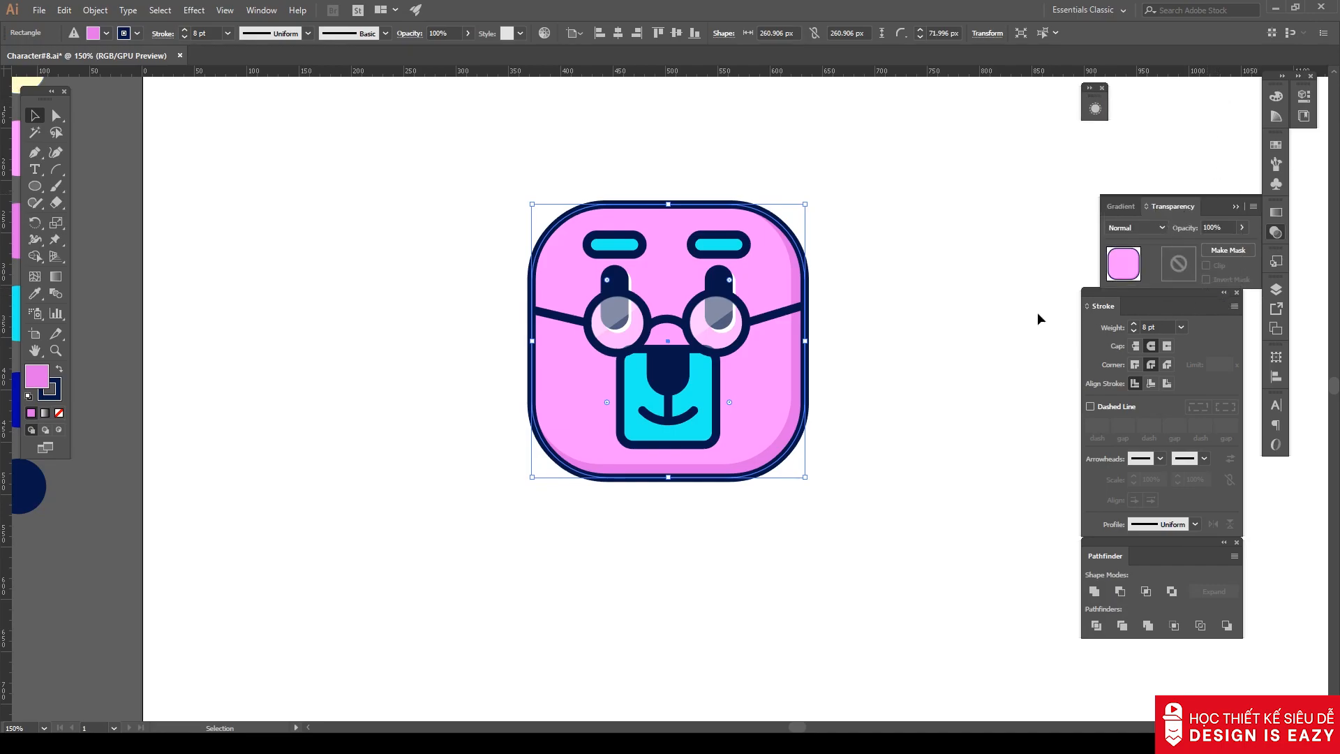
{"action": "left_click", "coordinate": [1277, 261]}
{"action": "left_click_drag", "start_coordinate": [803, 265], "coordinate": [1135, 352]}
{"action": "left_click", "coordinate": [1028, 343]}
Draw a tall darker pink rectangle with a navy outline, about 90 by 188 px, beside the head.
{"action": "scroll", "coordinate": [982, 328], "scroll_direction": "down", "scroll_amount": 2}
{"action": "left_click_drag", "start_coordinate": [991, 357], "coordinate": [845, 350]}
{"action": "left_click_drag", "start_coordinate": [549, 277], "coordinate": [593, 366]}
{"action": "key", "text": "ctrl+plus"}
{"action": "key", "text": "ctrl+plus"}
{"action": "key", "text": "ctrl+plus"}
Round all corners of the tall pink ear rectangle and widen it slightly.
{"action": "key", "text": "a"}
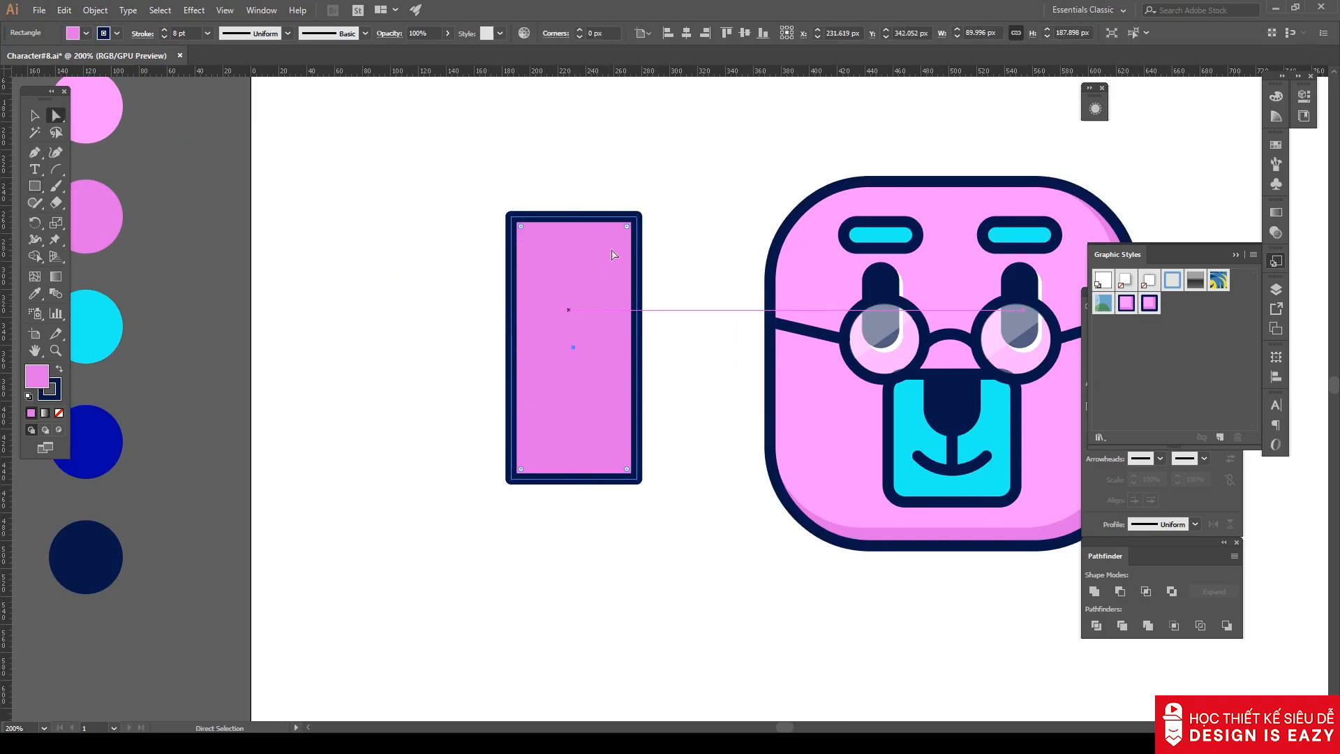
{"action": "left_click_drag", "start_coordinate": [627, 227], "coordinate": [625, 259]}
{"action": "key", "text": "v"}
{"action": "left_click_drag", "start_coordinate": [636, 347], "coordinate": [643, 347]}
{"action": "key", "text": "a"}
{"action": "left_click_drag", "start_coordinate": [614, 252], "coordinate": [606, 256]}
{"action": "key", "text": "v"}
{"action": "left_click", "coordinate": [232, 170]}
Draw a smaller cyan rectangle without a stroke inside the pink ear and round its corners.
{"action": "left_click_drag", "start_coordinate": [35, 185], "coordinate": [74, 185]}
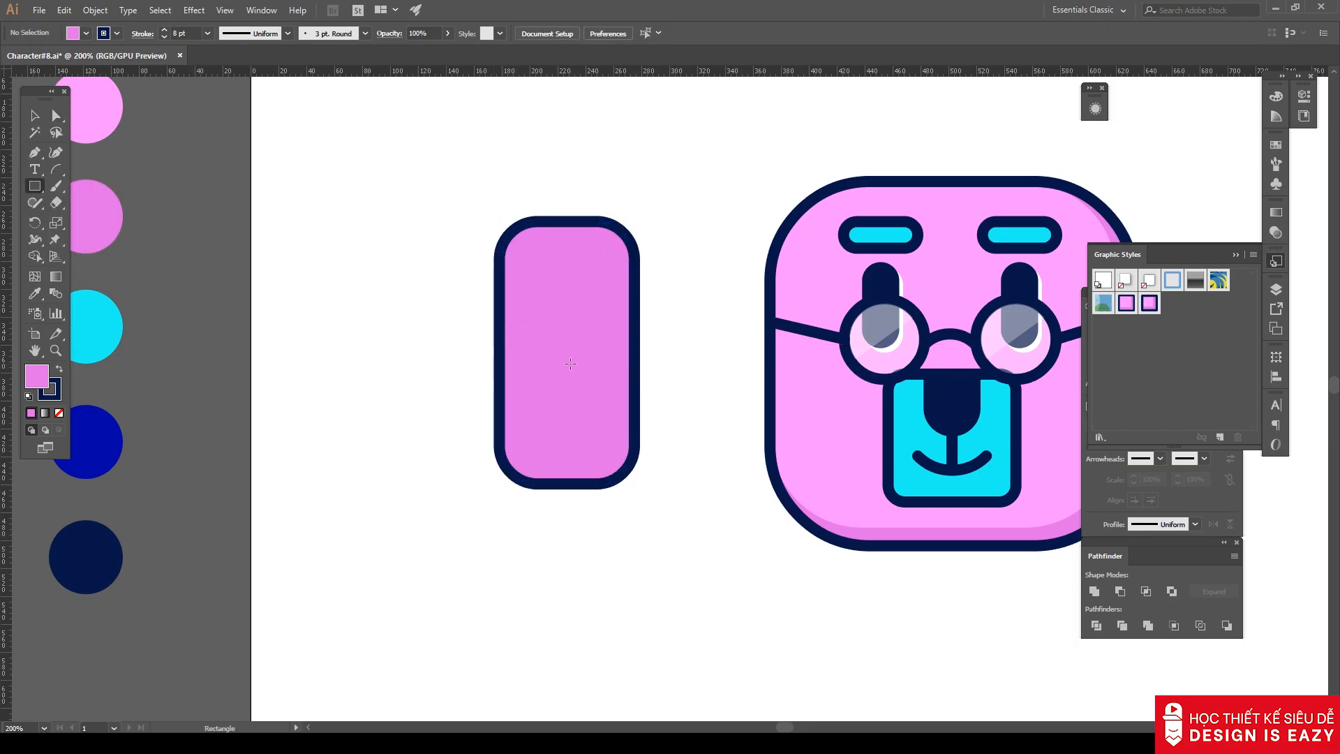
{"action": "left_click_drag", "start_coordinate": [568, 349], "coordinate": [586, 295]}
{"action": "key", "text": "a"}
{"action": "key", "text": "v"}
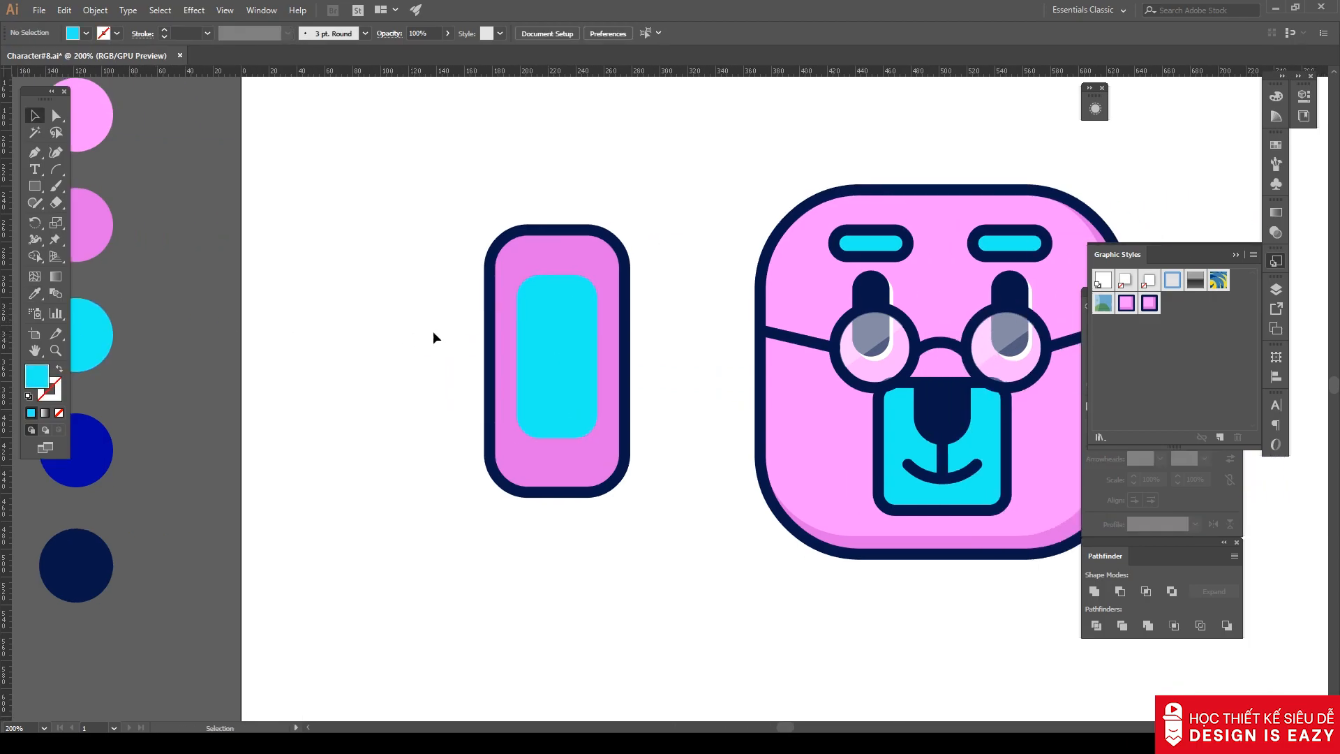
Draw a fully rounded pill about 25 by 71 px inside the cyan shape and fill it with the palette's cream.
{"action": "left_click_drag", "start_coordinate": [34, 186], "coordinate": [79, 199]}
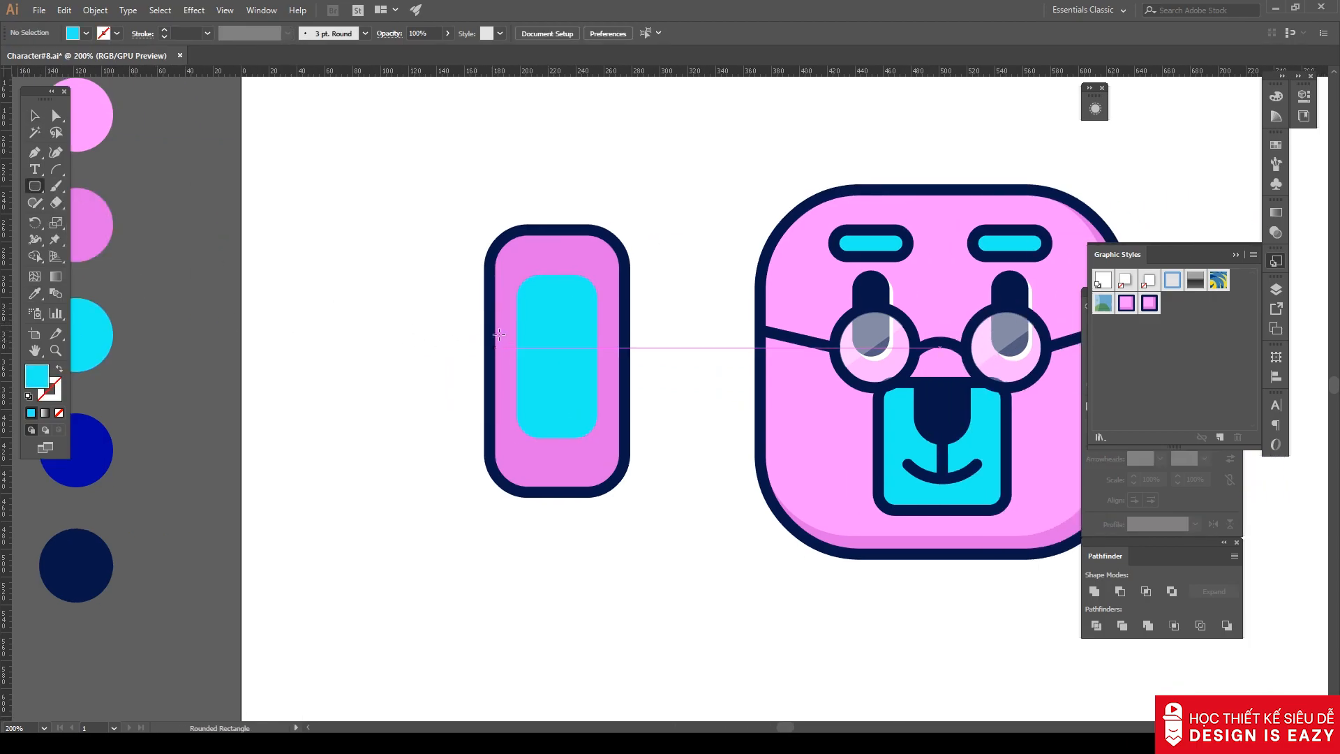
{"action": "left_click_drag", "start_coordinate": [530, 317], "coordinate": [565, 411]}
{"action": "scroll", "coordinate": [559, 351], "scroll_direction": "up", "scroll_amount": 3}
{"action": "scroll", "coordinate": [559, 351], "scroll_direction": "down", "scroll_amount": 4}
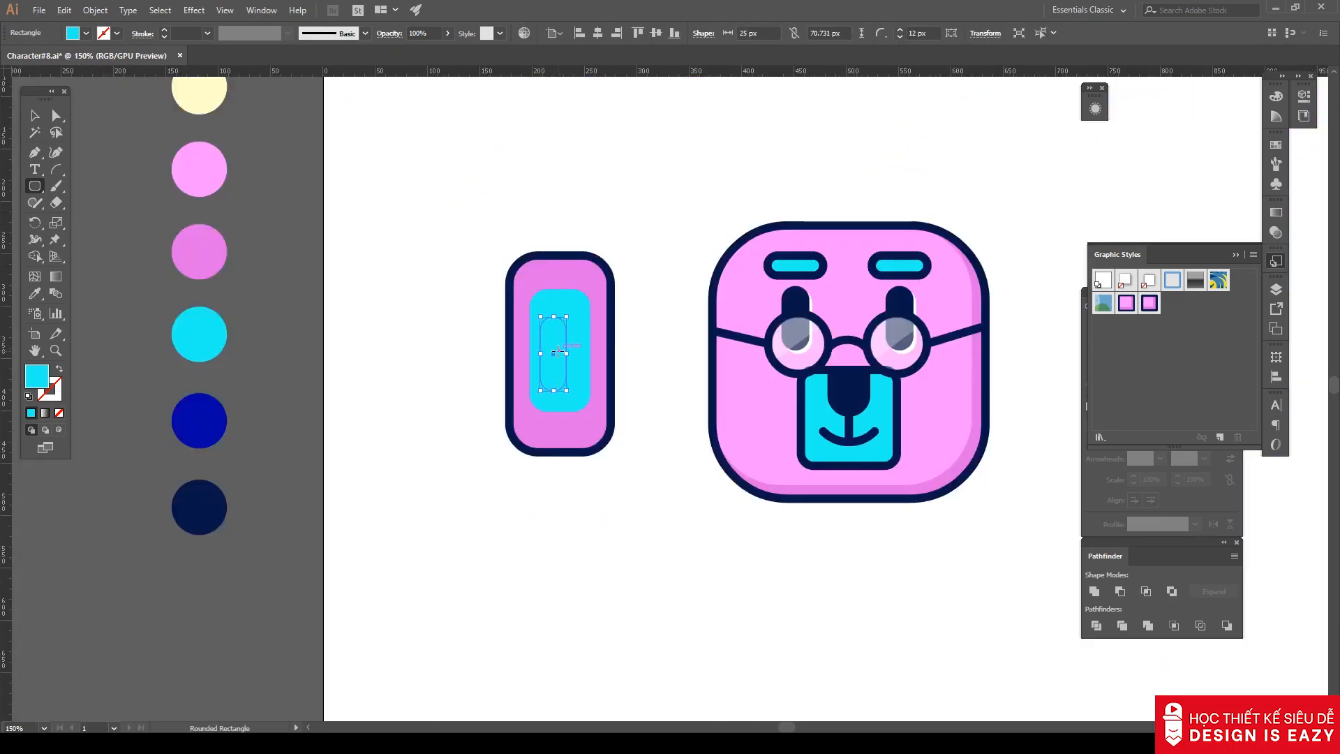
{"action": "key", "text": "i"}
{"action": "left_click", "coordinate": [209, 94]}
{"action": "key", "text": "a"}
{"action": "scroll", "coordinate": [494, 338], "scroll_direction": "up", "scroll_amount": 4}
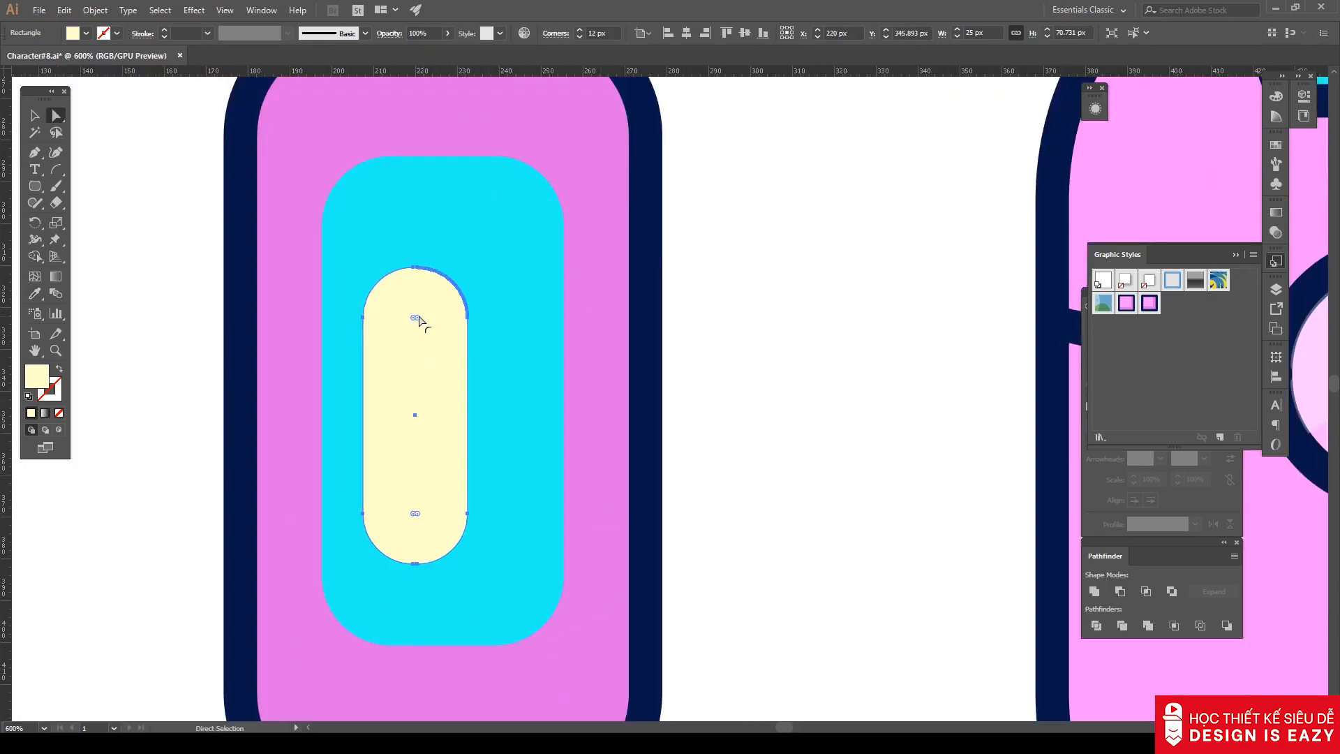
{"action": "left_click", "coordinate": [763, 335]}
Narrow the cream pill and move it toward the upper left of the cyan shape.
{"action": "key", "text": "v"}
{"action": "left_click_drag", "start_coordinate": [418, 360], "coordinate": [426, 318]}
{"action": "left_click_drag", "start_coordinate": [476, 373], "coordinate": [430, 339]}
{"action": "scroll", "coordinate": [744, 363], "scroll_direction": "down", "scroll_amount": 3}
Apply the head's saved shaded graphic style to the ear's outer pink shape.
{"action": "left_click", "coordinate": [668, 266]}
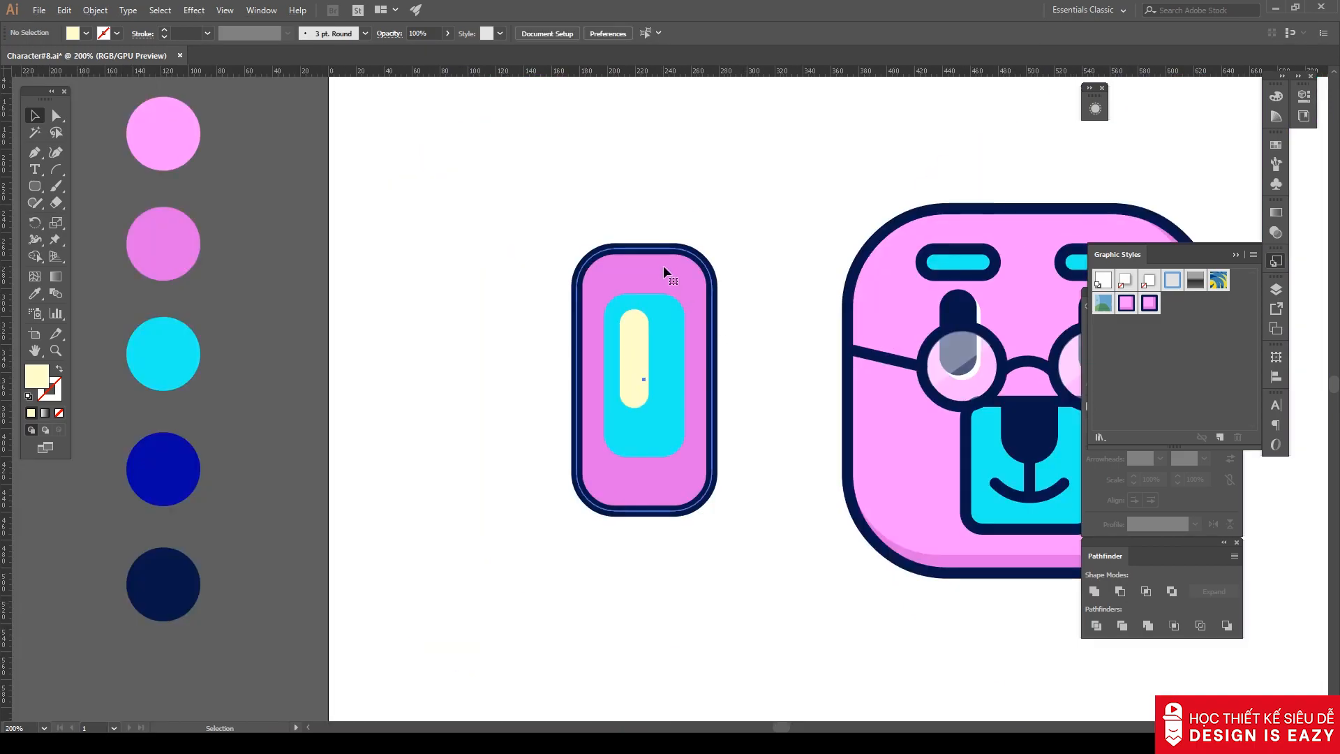
{"action": "left_click", "coordinate": [1158, 304]}
{"action": "left_click", "coordinate": [777, 188]}
{"action": "scroll", "coordinate": [614, 193], "scroll_direction": "down", "scroll_amount": 1}
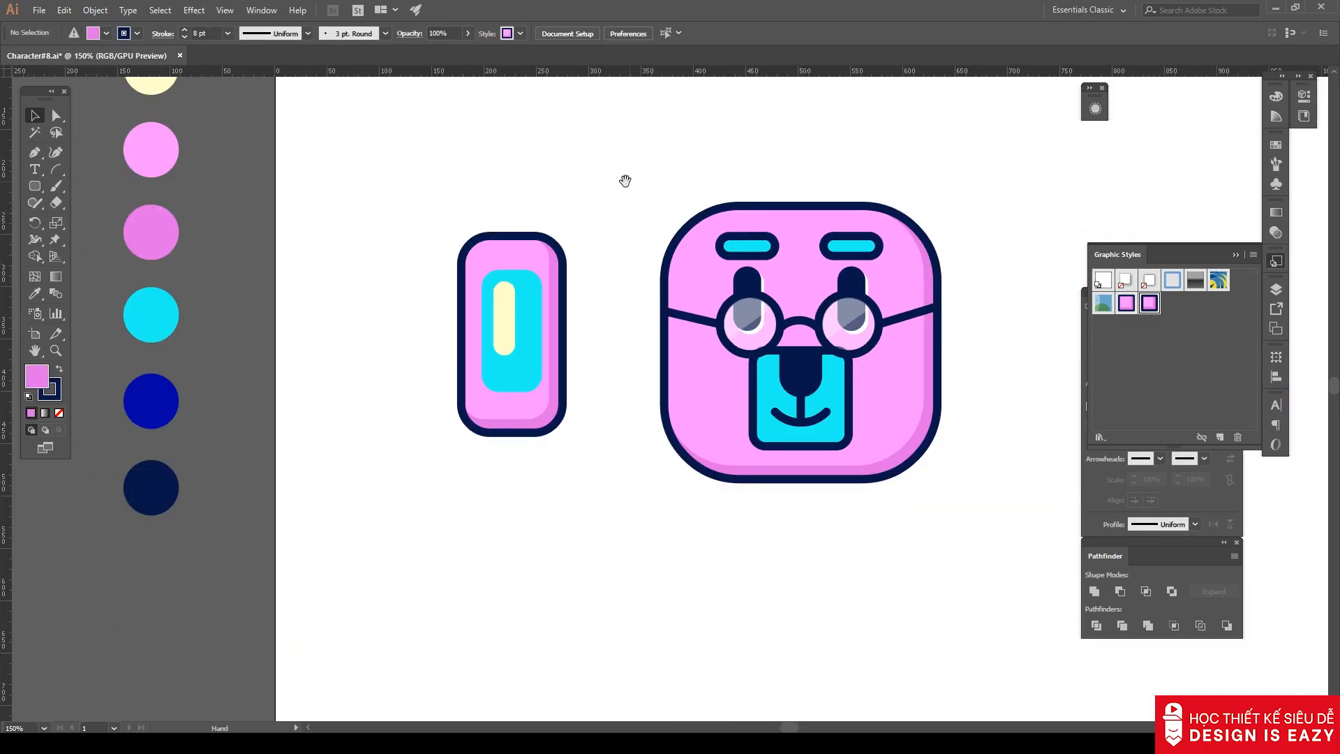
Try shifting the ear's cyan and cream inner shapes slightly to the left.
{"action": "left_click_drag", "start_coordinate": [629, 180], "coordinate": [568, 190]}
{"action": "left_click_drag", "start_coordinate": [410, 470], "coordinate": [411, 467]}
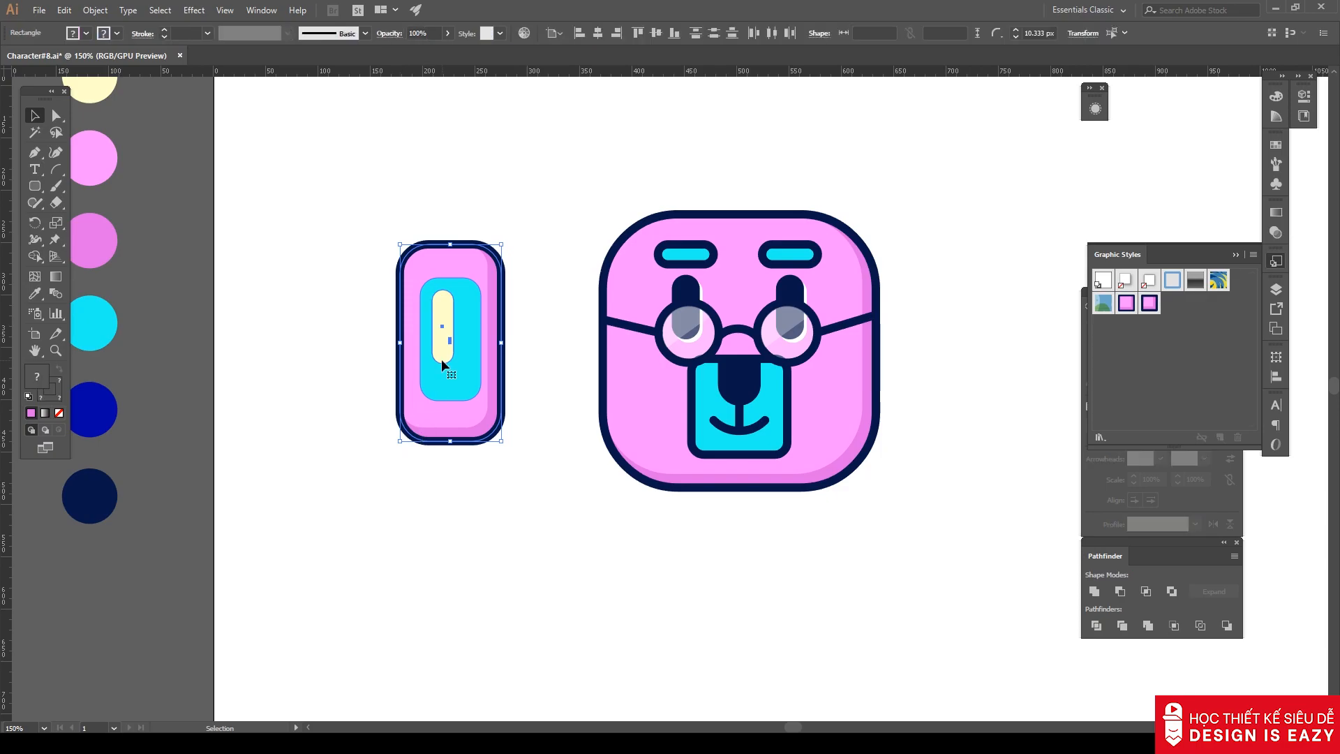
{"action": "left_click", "coordinate": [530, 317]}
{"action": "scroll", "coordinate": [463, 313], "scroll_direction": "up", "scroll_amount": 1}
{"action": "scroll", "coordinate": [435, 320], "scroll_direction": "up", "scroll_amount": 2}
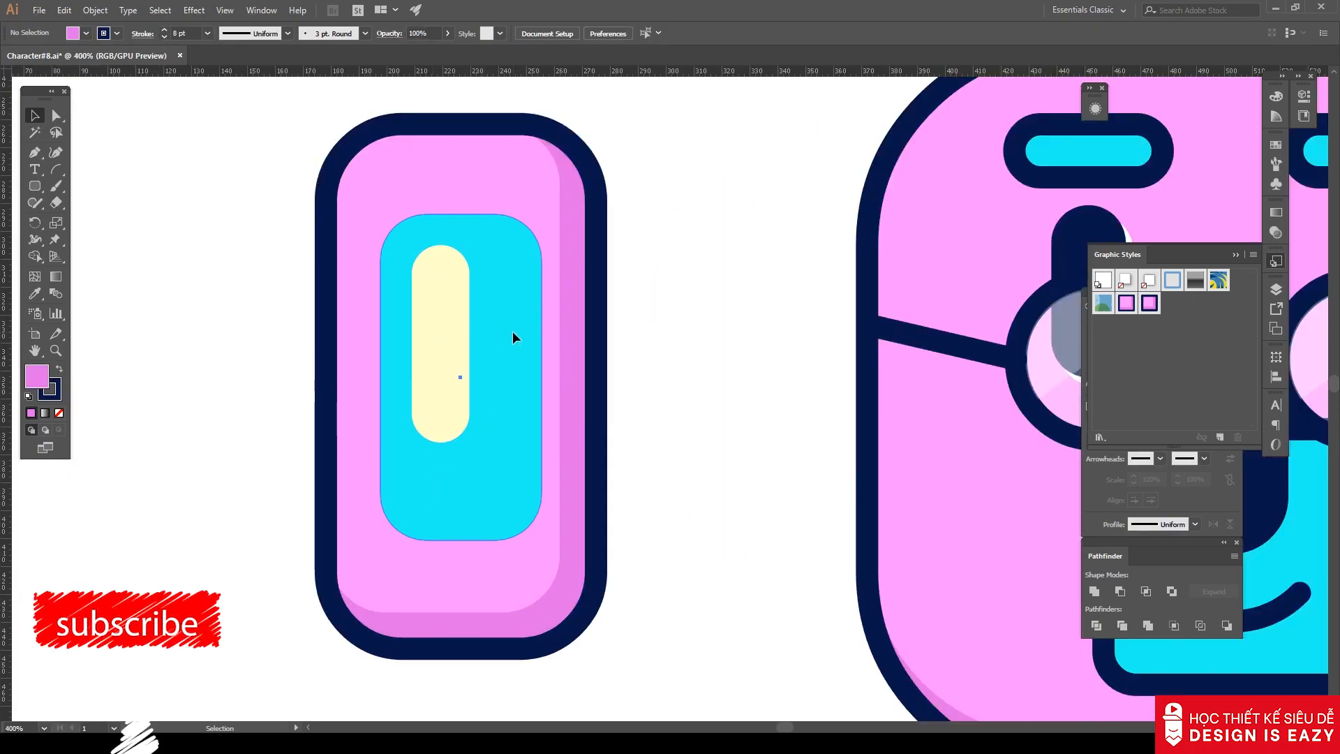
{"action": "left_click", "coordinate": [512, 331]}
{"action": "left_click", "coordinate": [461, 328], "text": "shift"}
{"action": "left_click_drag", "start_coordinate": [505, 327], "coordinate": [496, 327]}
{"action": "left_click", "coordinate": [656, 332]}
{"action": "scroll", "coordinate": [647, 333], "scroll_direction": "down", "scroll_amount": 3}
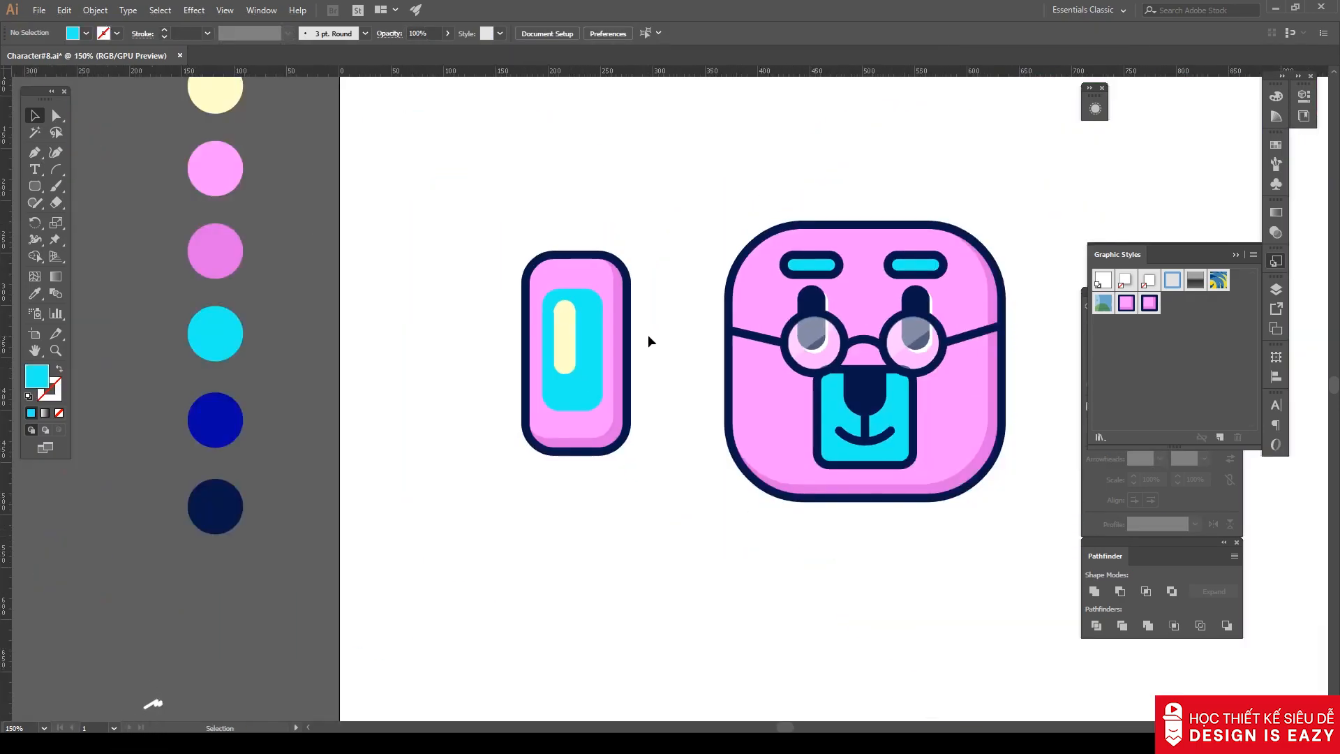
{"action": "left_click_drag", "start_coordinate": [651, 238], "coordinate": [488, 535]}
{"action": "right_click", "coordinate": [583, 389]}
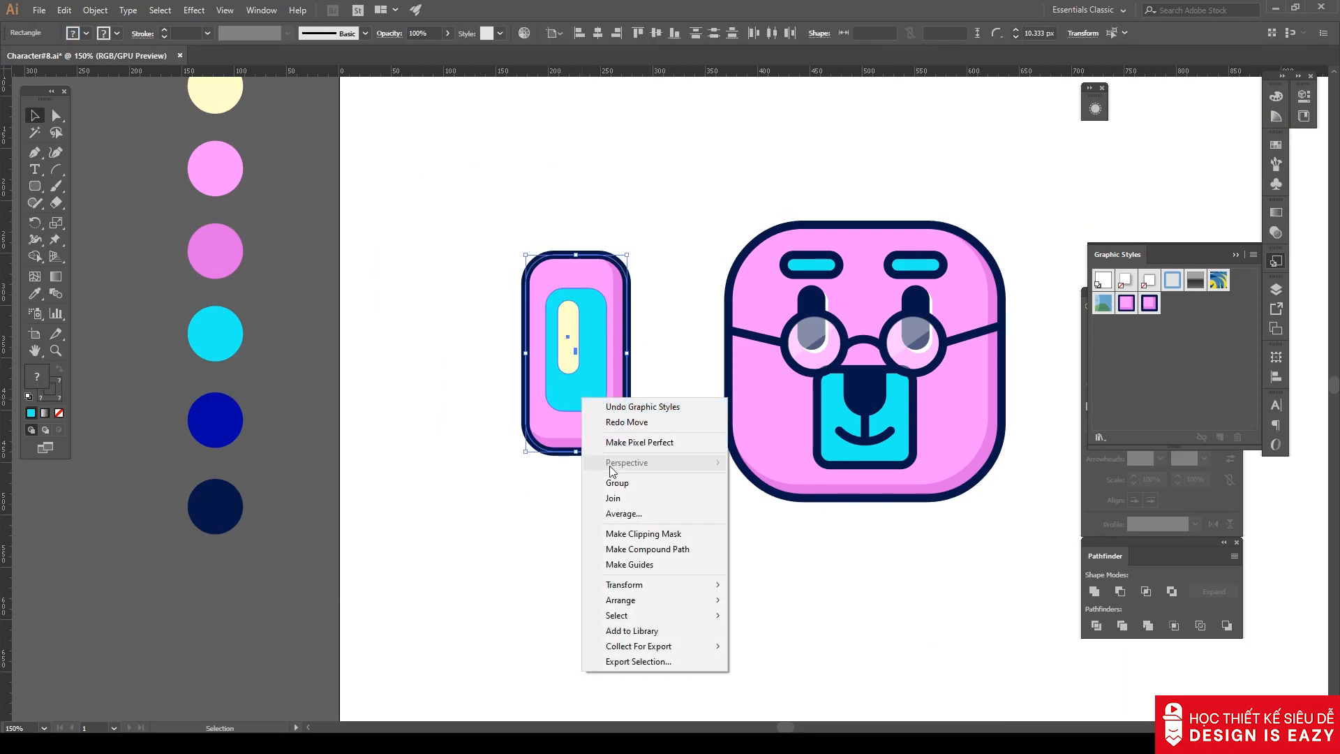
{"action": "left_click", "coordinate": [488, 483]}
Move the ear's cyan and cream inner shapes slightly upward within the pink outer shape.
{"action": "left_click", "coordinate": [600, 359]}
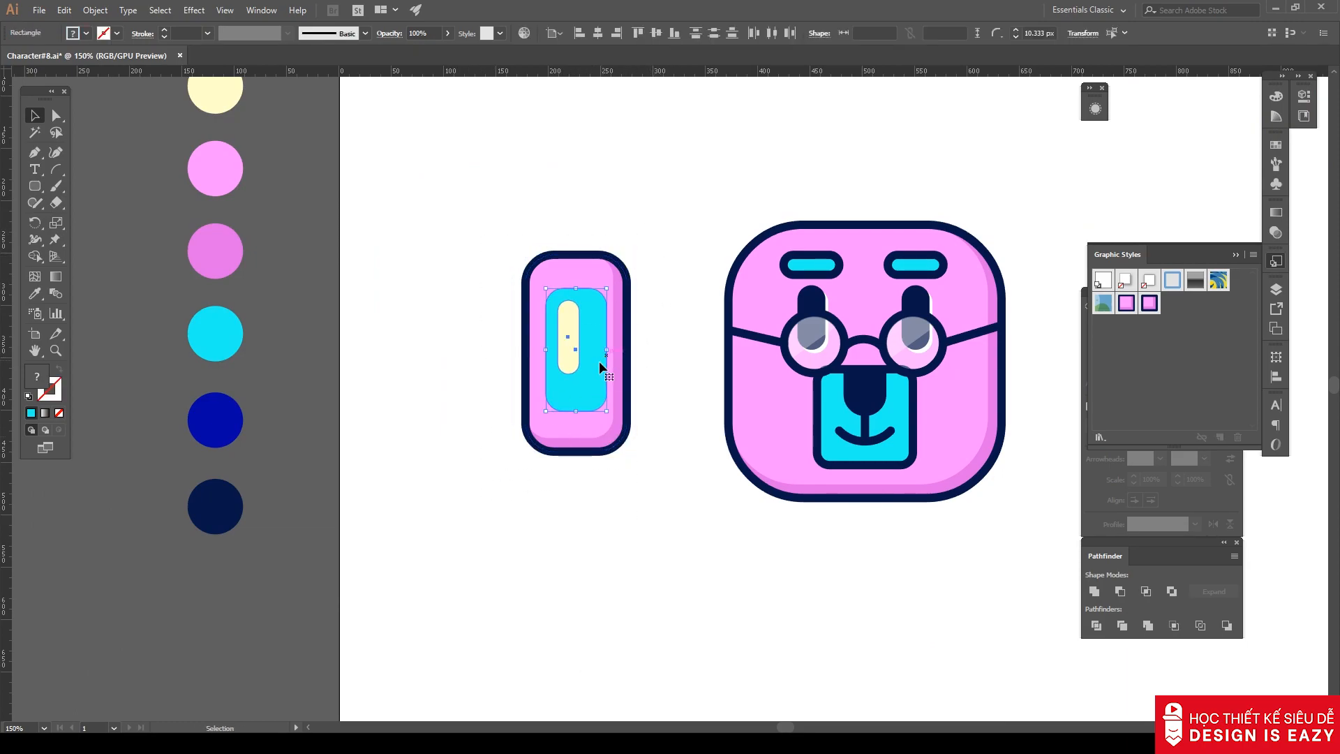
{"action": "key", "text": "shift+Up"}
{"action": "key", "text": "Down"}
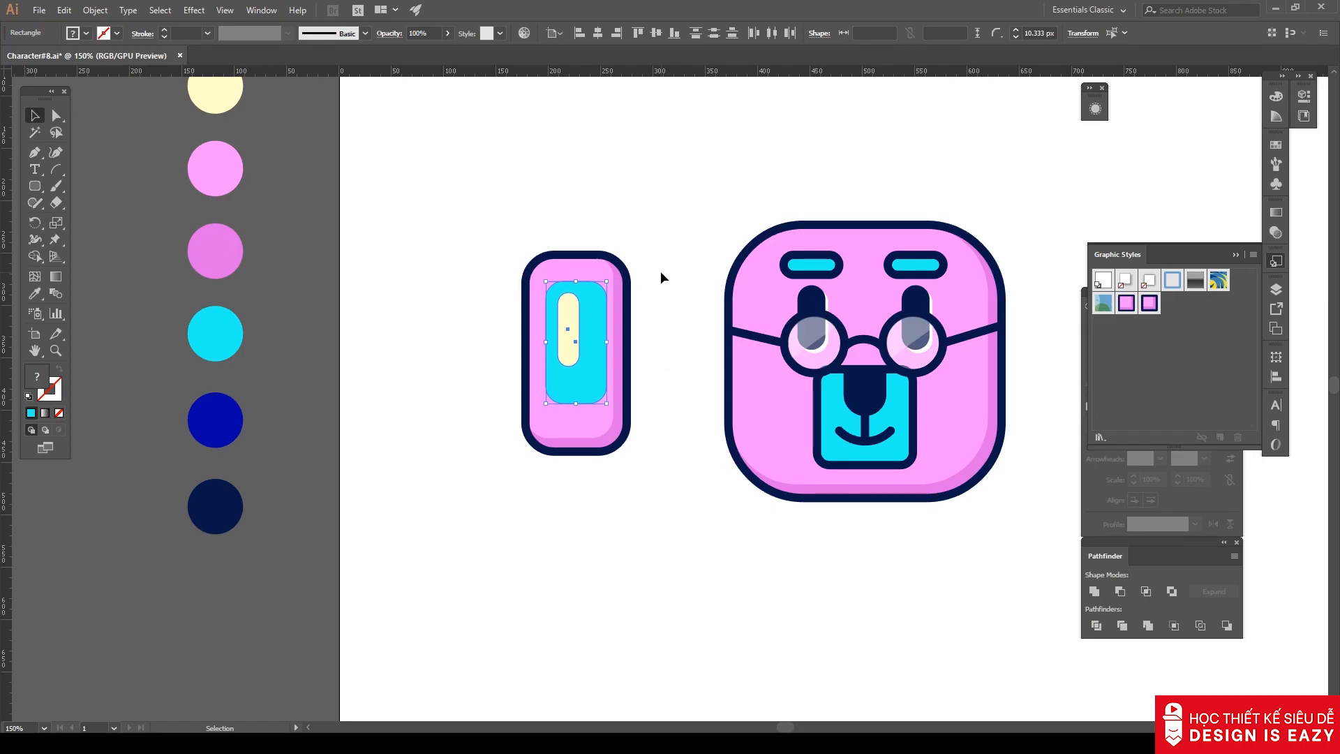
{"action": "left_click", "coordinate": [657, 225]}
Group the ear's pink outer shape with its cyan and cream inner shapes.
{"action": "left_click_drag", "start_coordinate": [657, 225], "coordinate": [447, 558]}
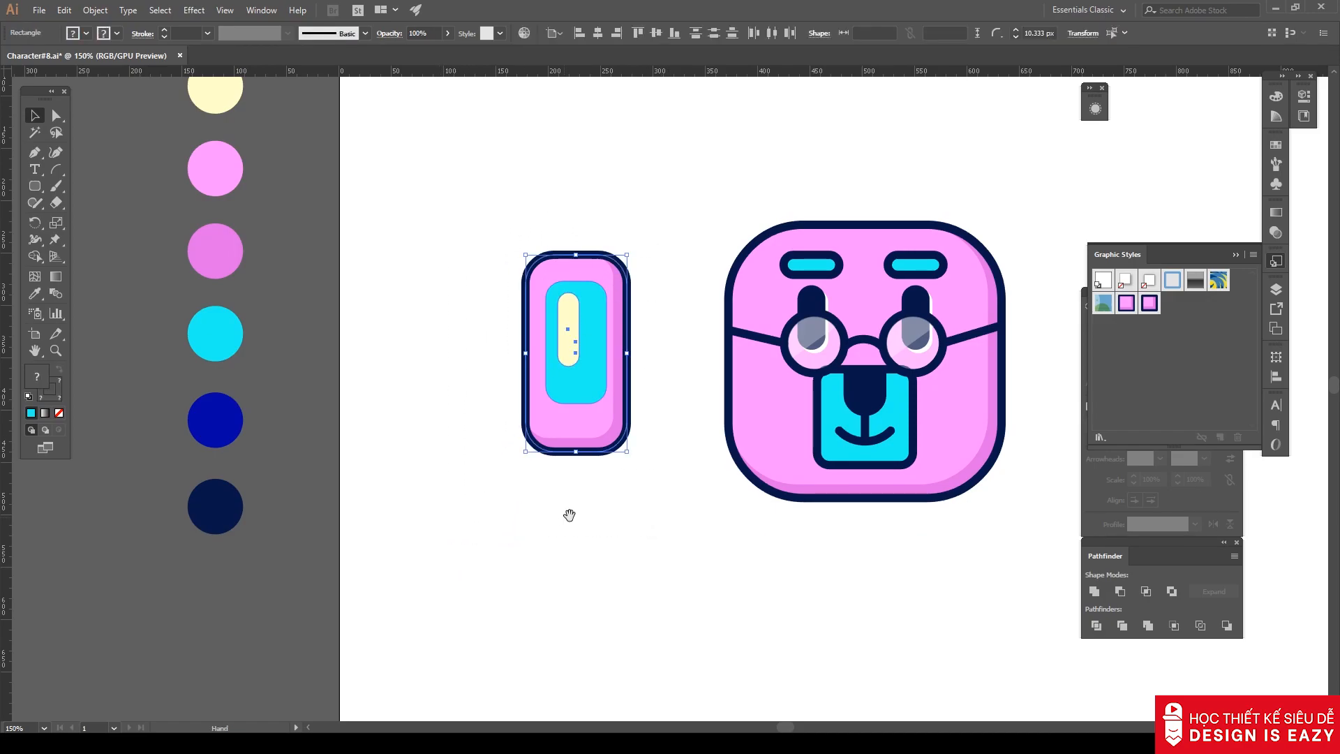
{"action": "left_click_drag", "start_coordinate": [576, 488], "coordinate": [488, 533]}
{"action": "right_click", "coordinate": [466, 462]}
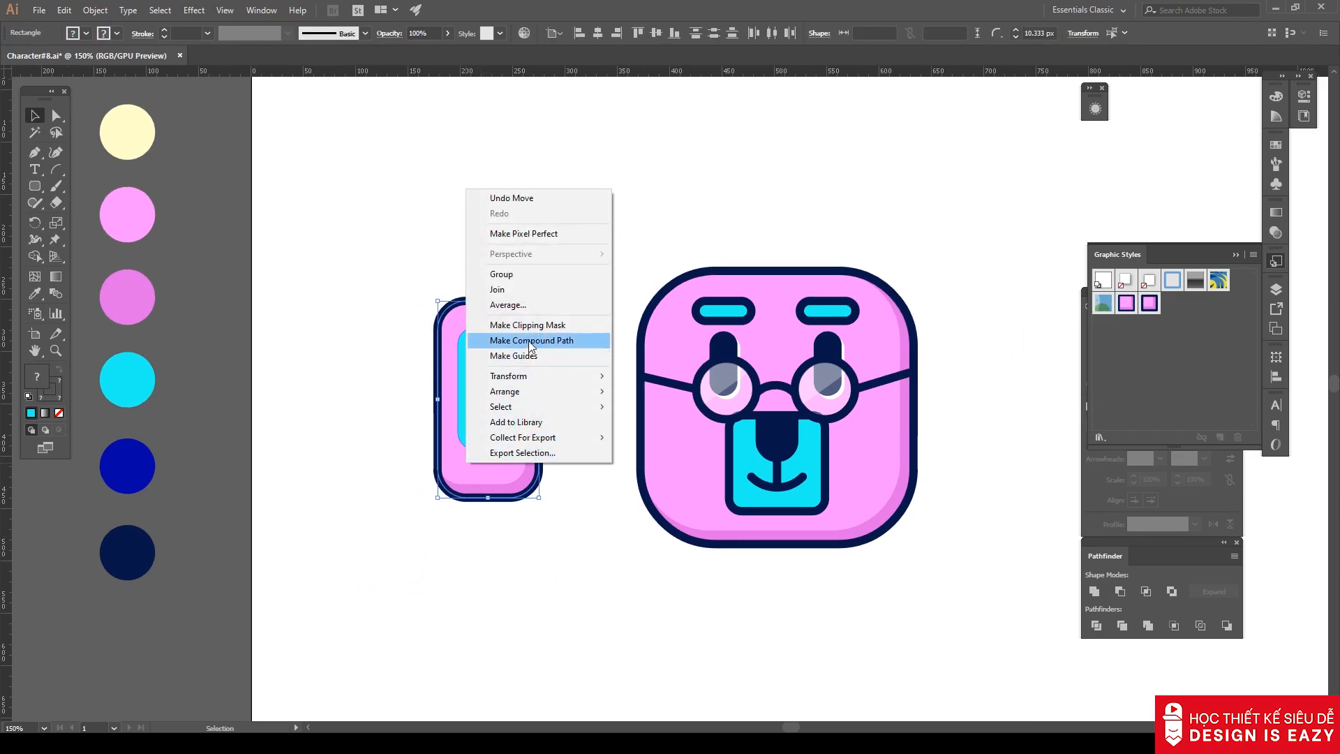
{"action": "left_click", "coordinate": [502, 276]}
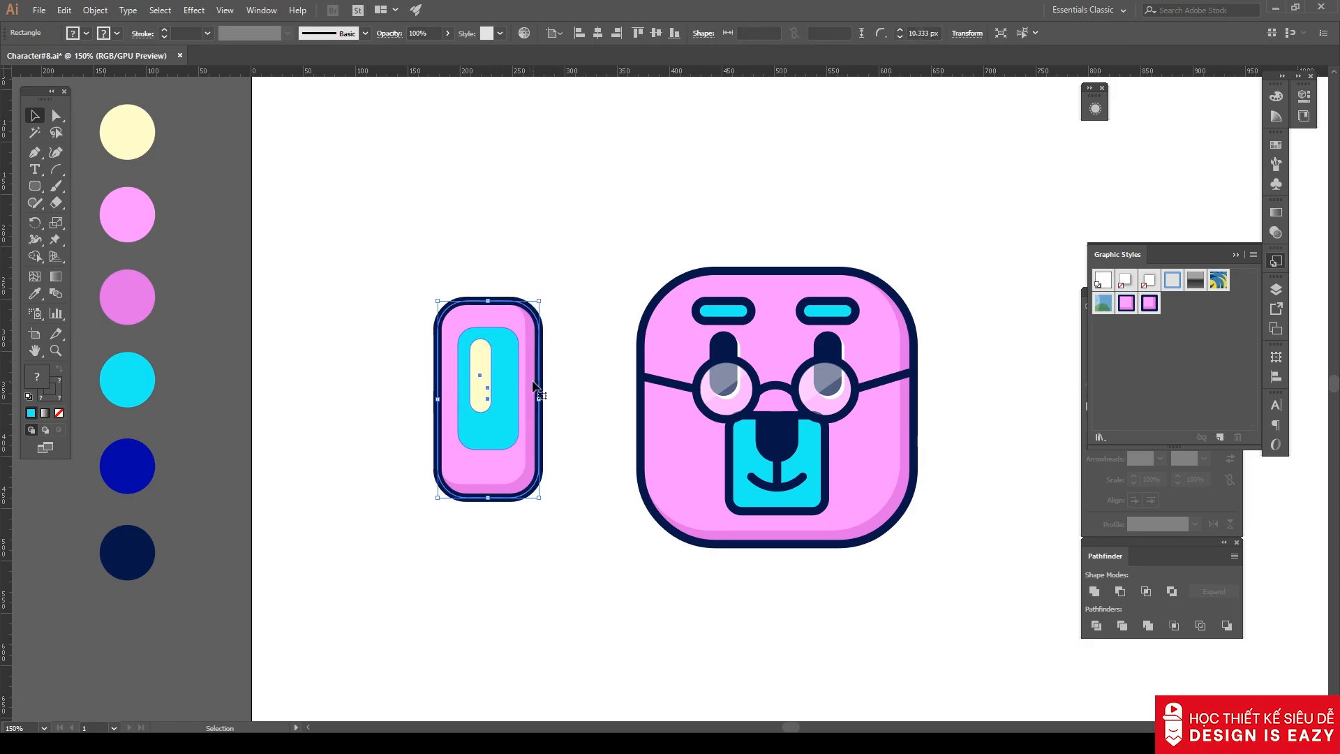
Move the grouped ear closer to the head and send it to the back of the stacking order.
{"action": "right_click", "coordinate": [498, 425]}
{"action": "left_click", "coordinate": [556, 311]}
{"action": "left_click_drag", "start_coordinate": [525, 387], "coordinate": [573, 309]}
{"action": "right_click", "coordinate": [557, 328]}
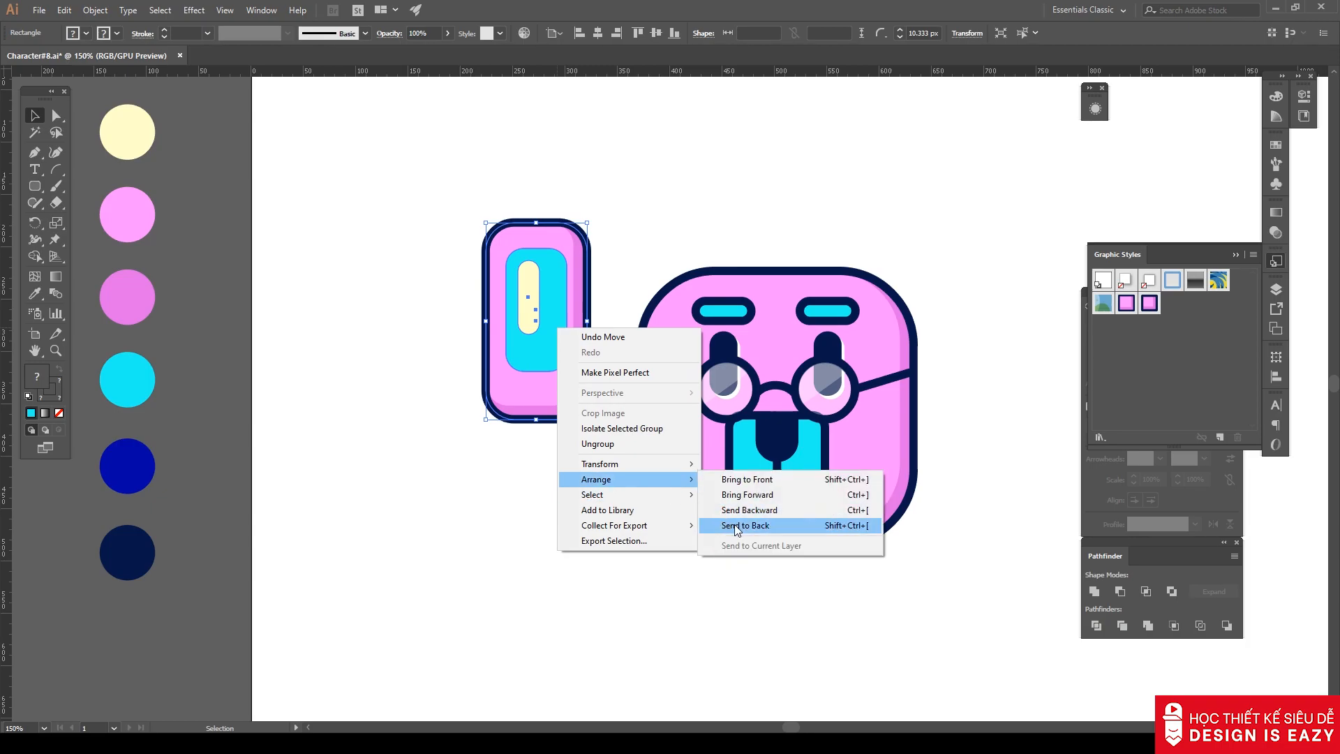
{"action": "left_click", "coordinate": [754, 530]}
Place the ear behind the head's upper-left corner and rotate it counterclockwise so it tilts outward.
{"action": "left_click_drag", "start_coordinate": [564, 362], "coordinate": [728, 300]}
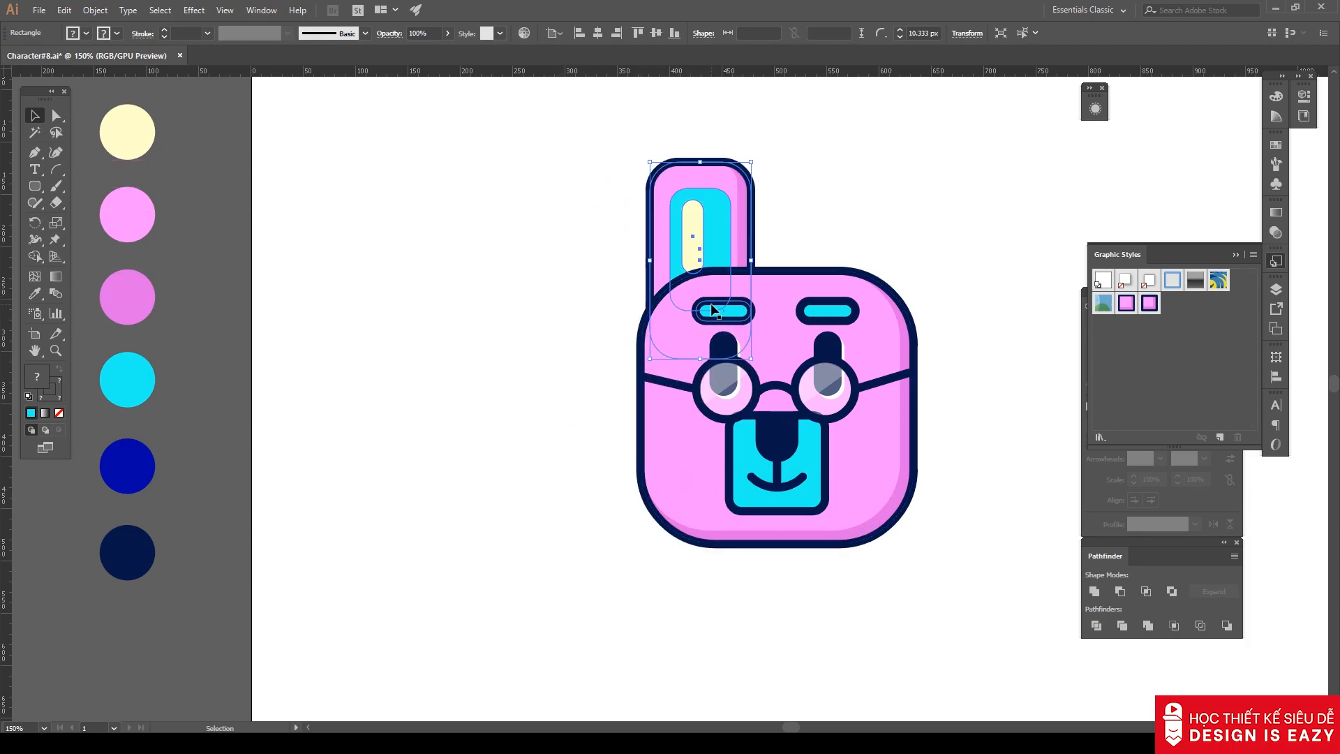
{"action": "key", "text": "r"}
{"action": "left_click", "coordinate": [709, 339]}
{"action": "left_click_drag", "start_coordinate": [719, 238], "coordinate": [715, 199]}
{"action": "key", "text": "v"}
{"action": "key", "text": "ctrl+shift+a"}
Shift the tilted ear slightly to the left along the head's upper-left corner.
{"action": "left_click_drag", "start_coordinate": [812, 199], "coordinate": [706, 260]}
{"action": "left_click", "coordinate": [735, 245]}
{"action": "left_click_drag", "start_coordinate": [608, 276], "coordinate": [581, 271]}
{"action": "double_click", "coordinate": [596, 287]}
{"action": "double_click", "coordinate": [665, 258]}
Create a mirrored copy of the ear and move it to the head's upper-right corner.
{"action": "right_click", "coordinate": [586, 274]}
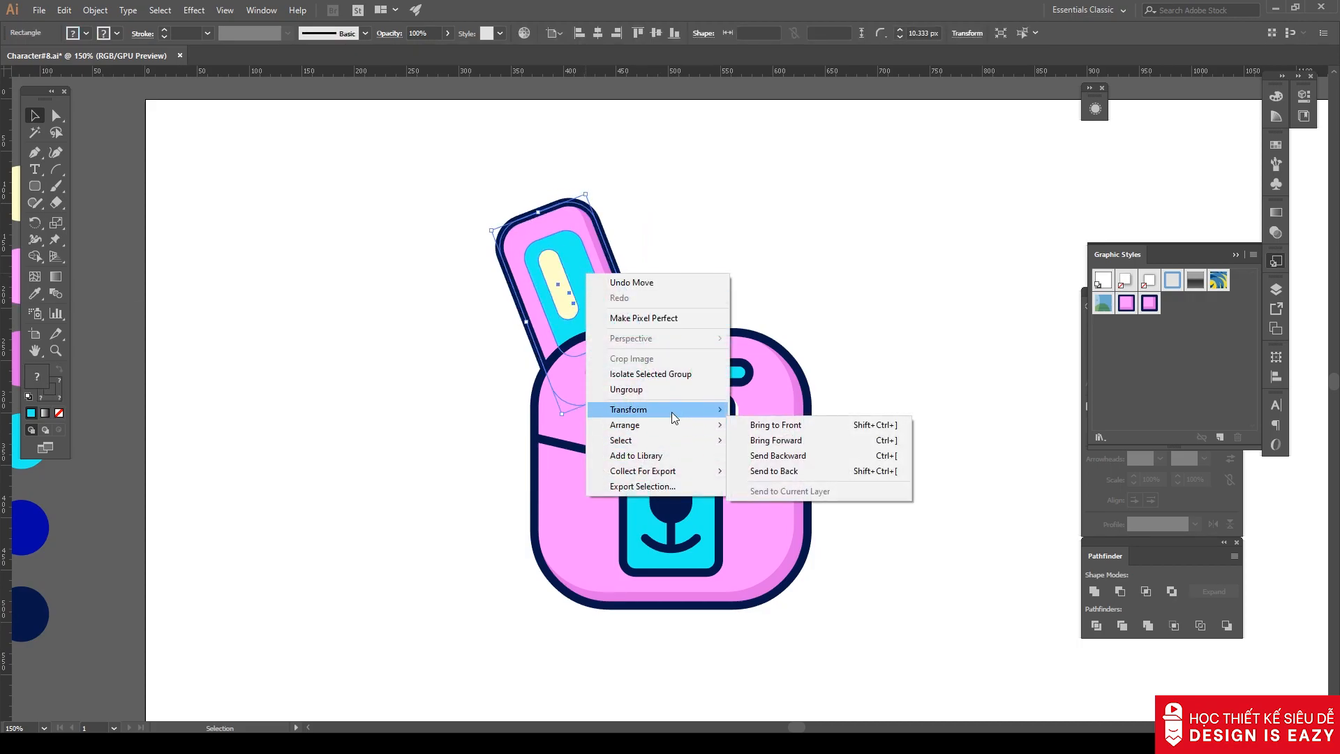
{"action": "mouse_move", "coordinate": [672, 411]}
{"action": "left_click", "coordinate": [765, 460]}
{"action": "left_click", "coordinate": [787, 414]}
{"action": "left_click_drag", "start_coordinate": [607, 286], "coordinate": [802, 287]}
{"action": "left_click", "coordinate": [890, 303]}
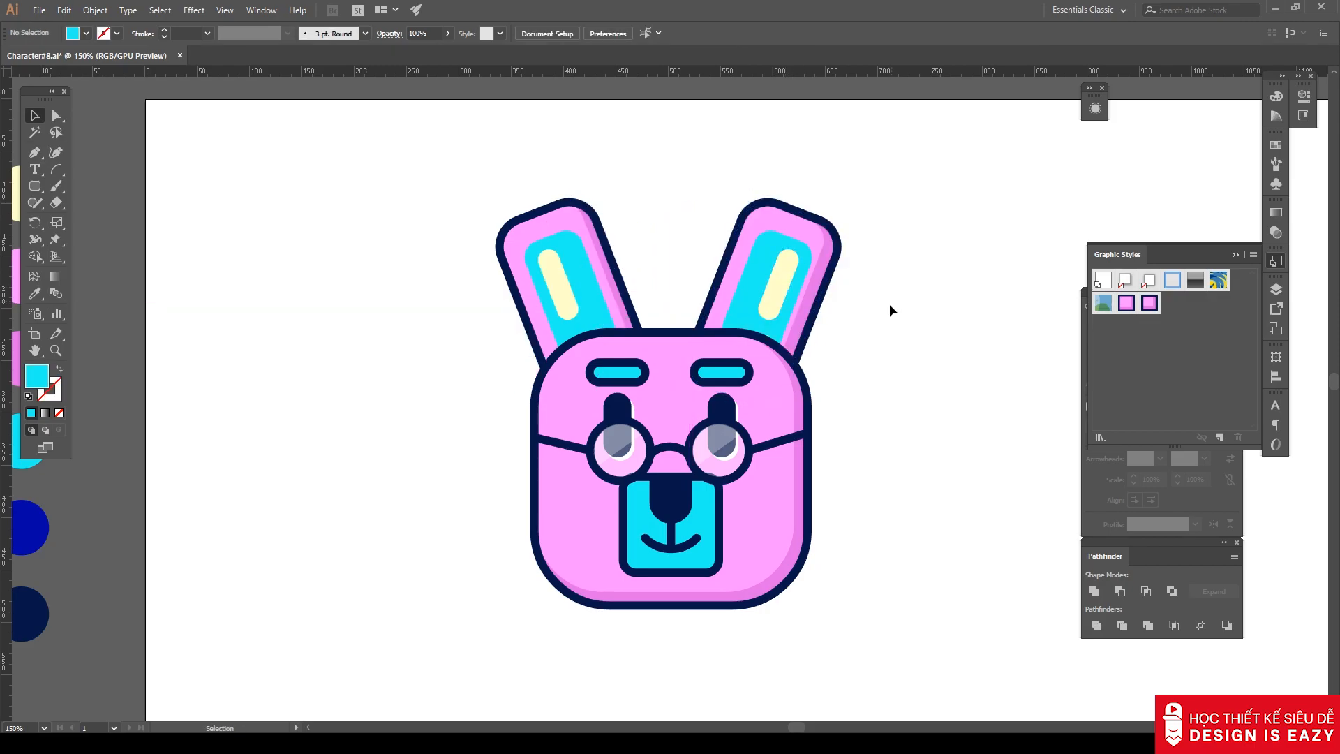
Draw a rectangle about 76 by 155 px for the neck, centred under the head and overlapping its lower edge.
{"action": "scroll", "coordinate": [860, 387], "scroll_direction": "down", "scroll_amount": 2}
{"action": "left_click_drag", "start_coordinate": [861, 389], "coordinate": [763, 357]}
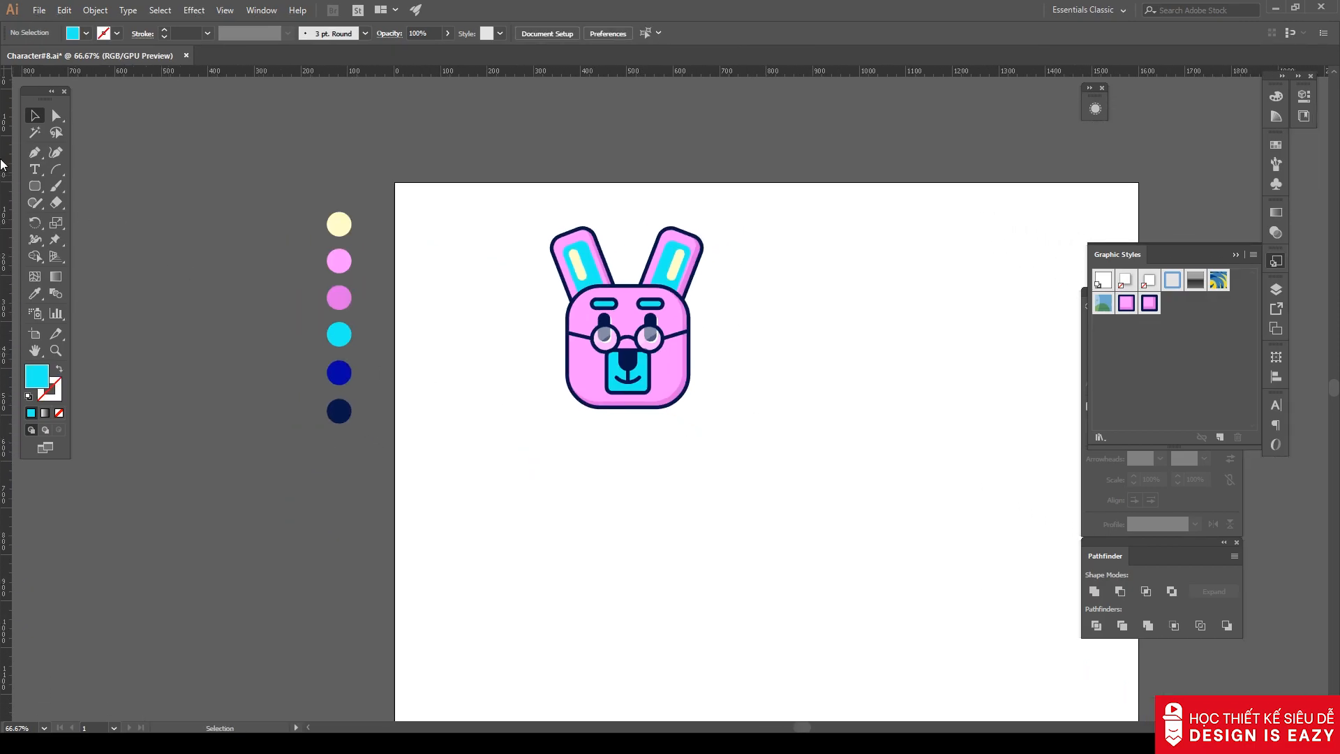
{"action": "left_click", "coordinate": [30, 185]}
{"action": "left_click_drag", "start_coordinate": [633, 425], "coordinate": [644, 395]}
{"action": "key", "text": "ctrl+="}
{"action": "key", "text": "ctrl+="}
{"action": "key", "text": "ctrl+="}
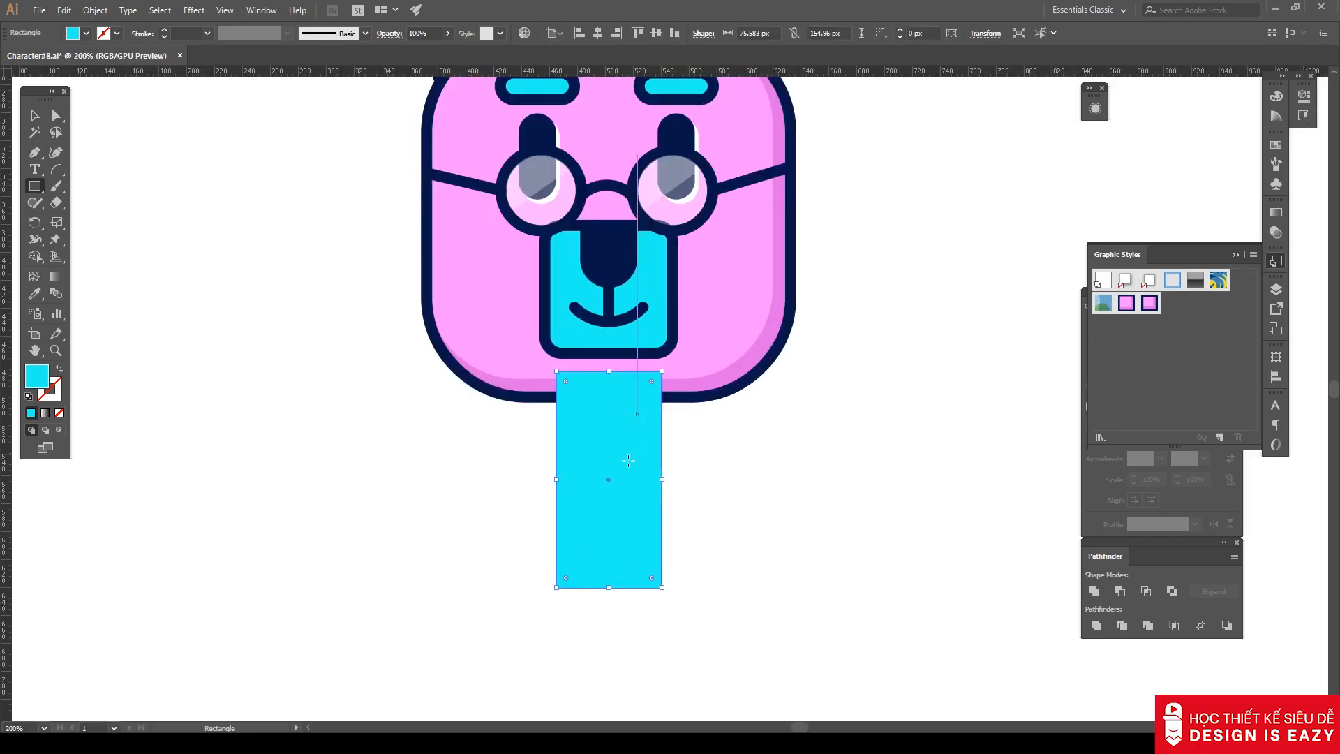
Apply the head's saved shaded graphic style to the neck rectangle and send it behind the head.
{"action": "left_click", "coordinate": [1149, 304]}
{"action": "key", "text": "ctrl+shift+a"}
{"action": "right_click", "coordinate": [635, 476]}
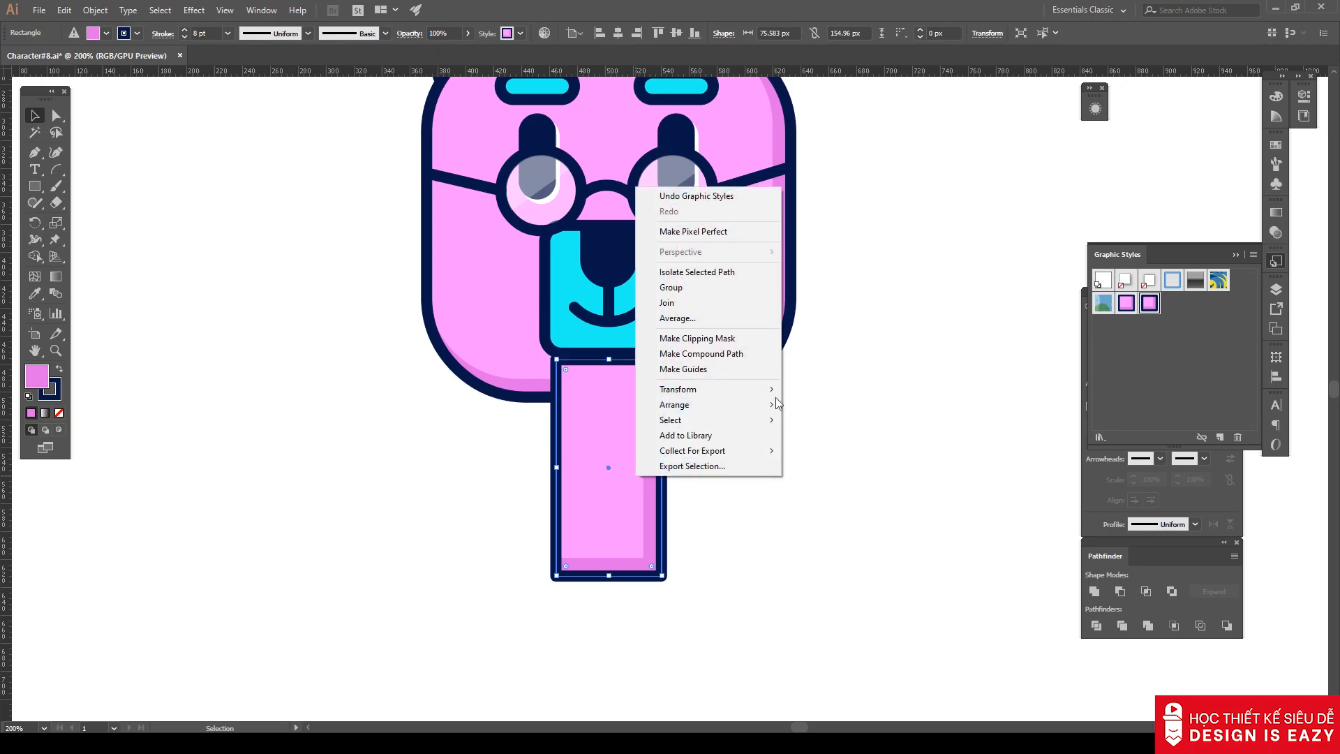
{"action": "mouse_move", "coordinate": [768, 397]}
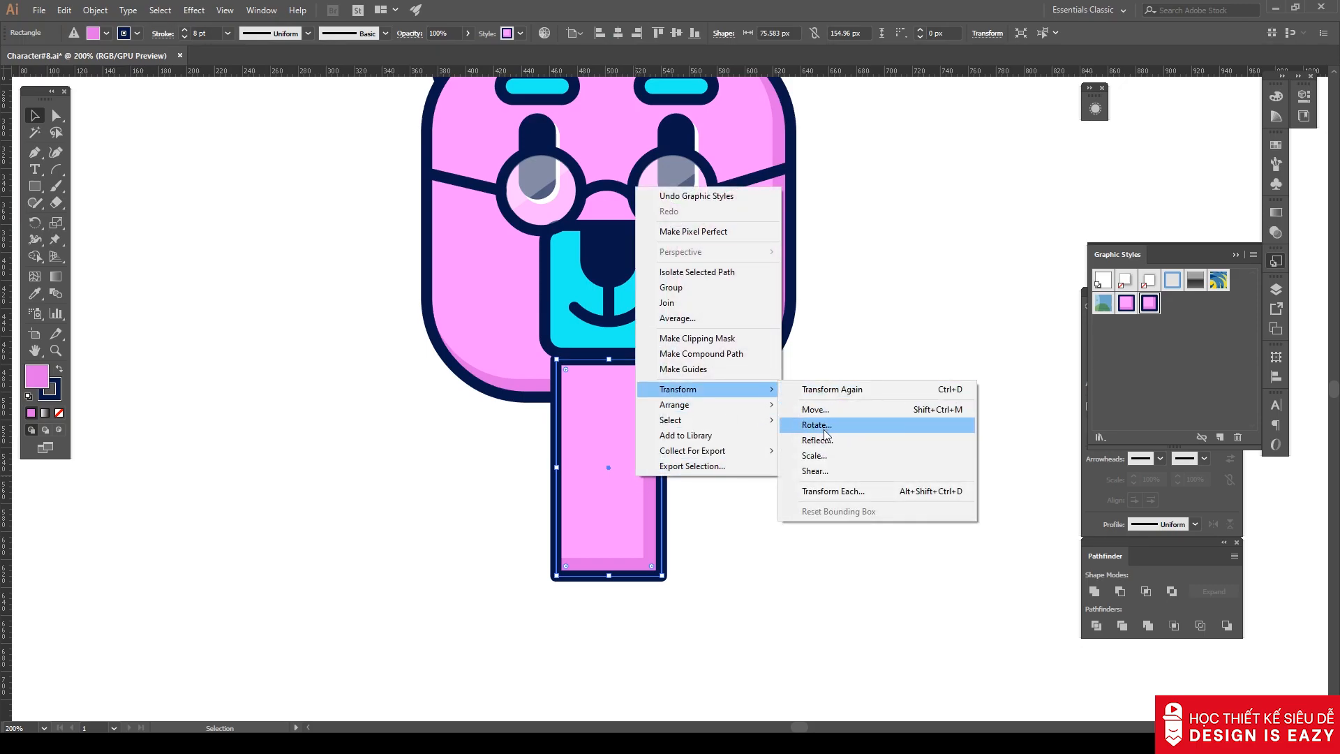
{"action": "mouse_move", "coordinate": [722, 404]}
{"action": "left_click", "coordinate": [855, 435]}
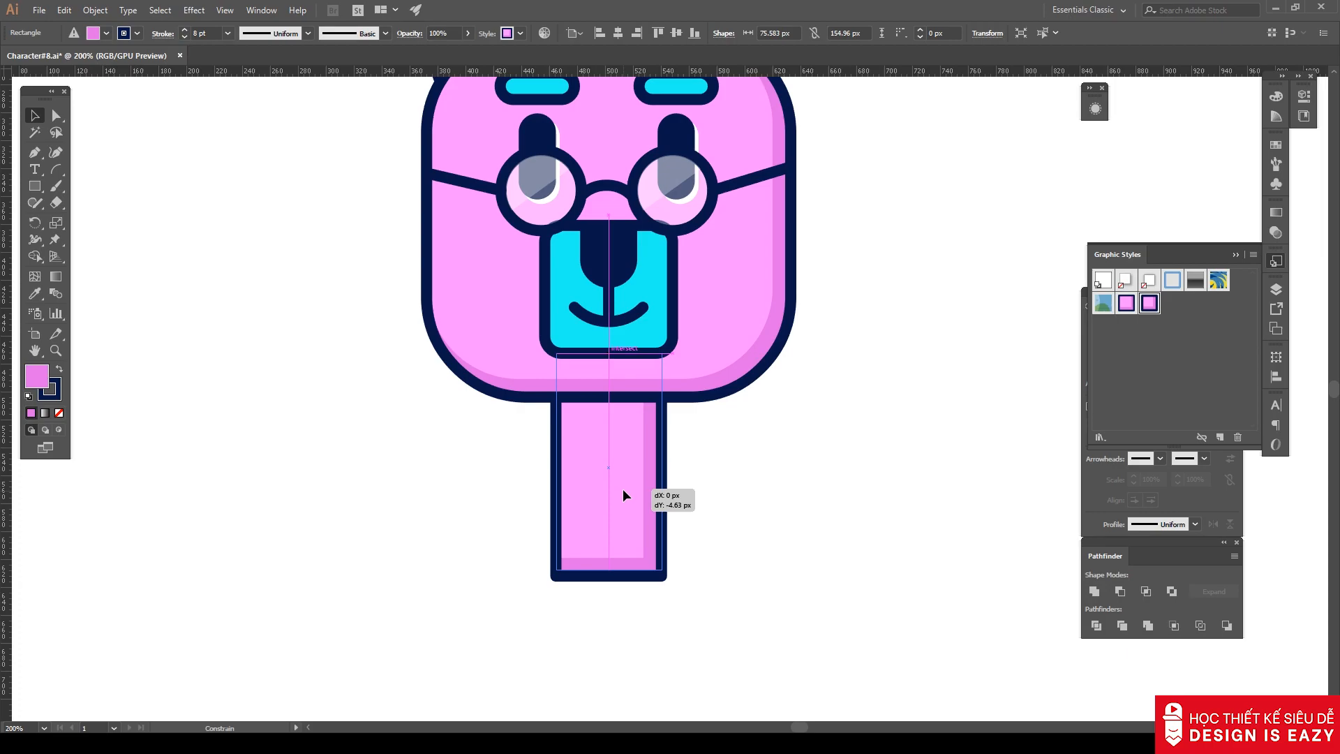
Set the vertical move of the Transform effect on the neck's lighter fill to 37 px to shade below the chin.
{"action": "left_click", "coordinate": [1086, 107]}
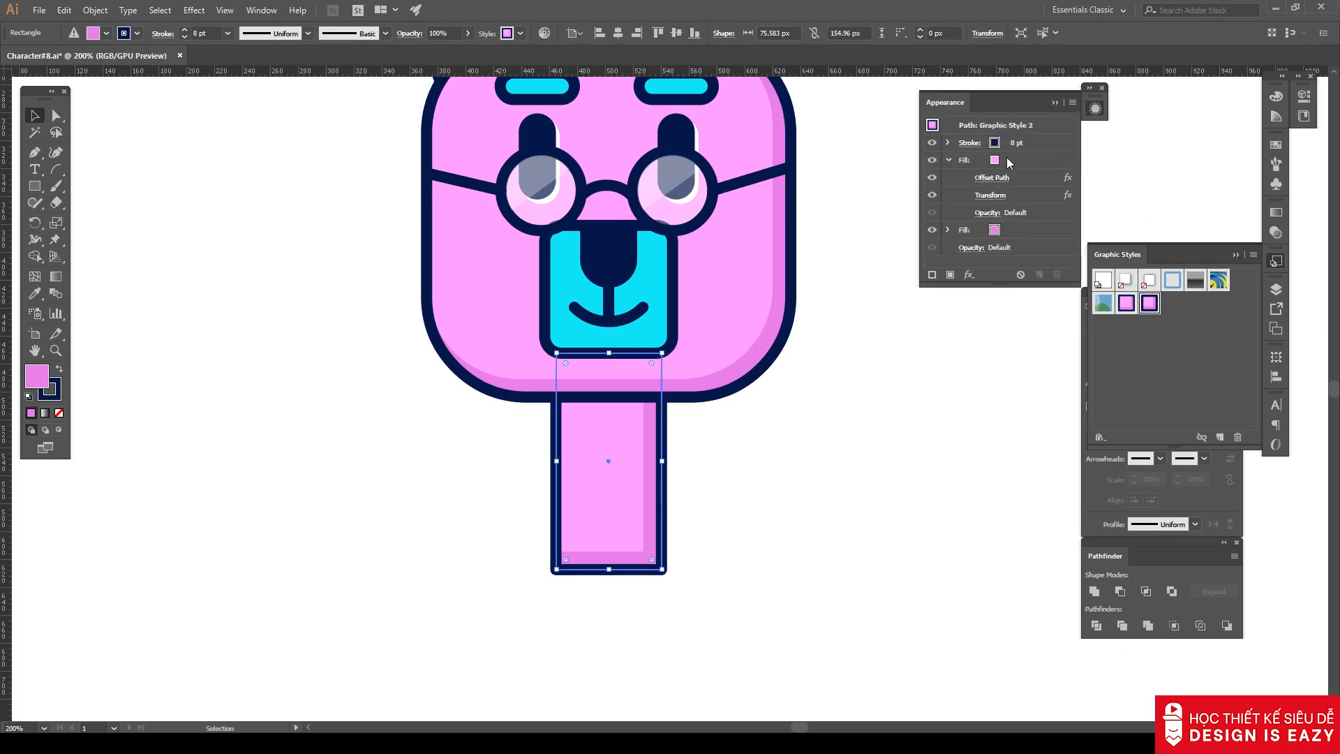
{"action": "left_click", "coordinate": [991, 196]}
{"action": "left_click", "coordinate": [1134, 296]}
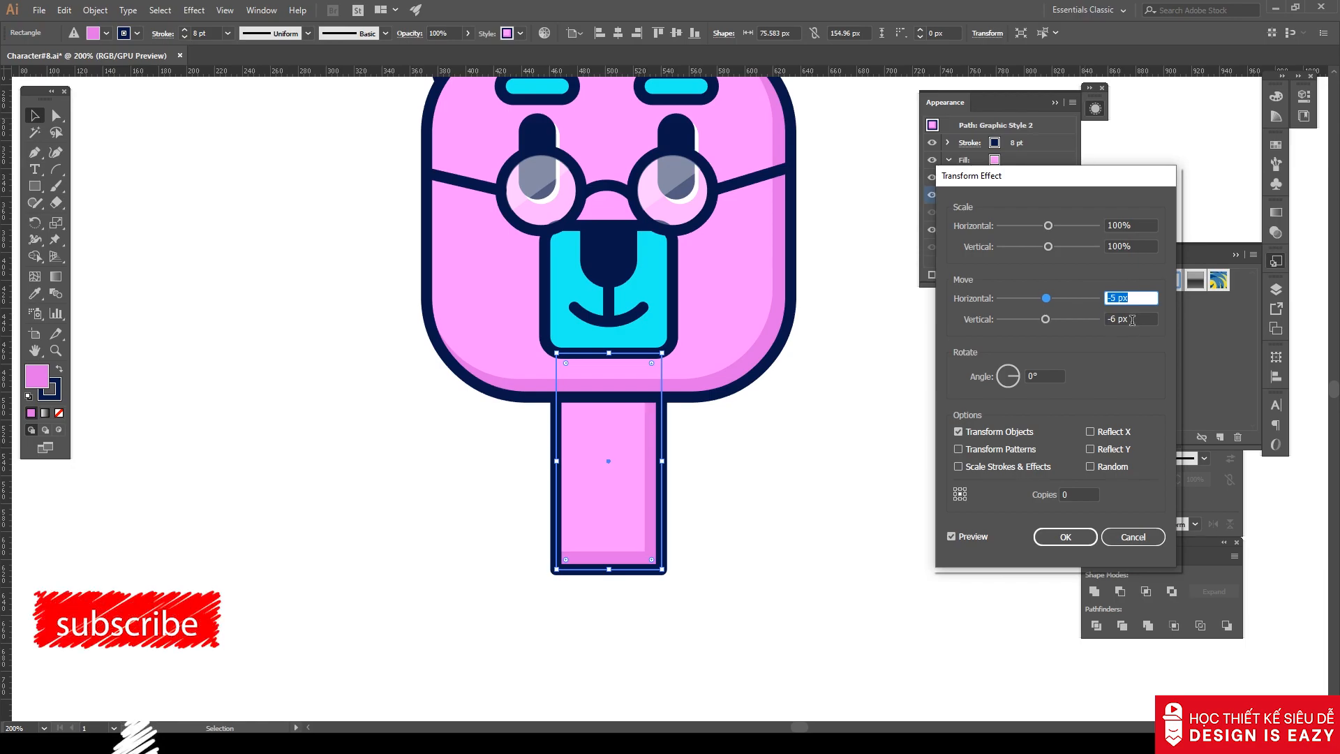
{"action": "left_click", "coordinate": [1133, 319]}
{"action": "double_click", "coordinate": [1132, 319]}
{"action": "type", "text": "40"}
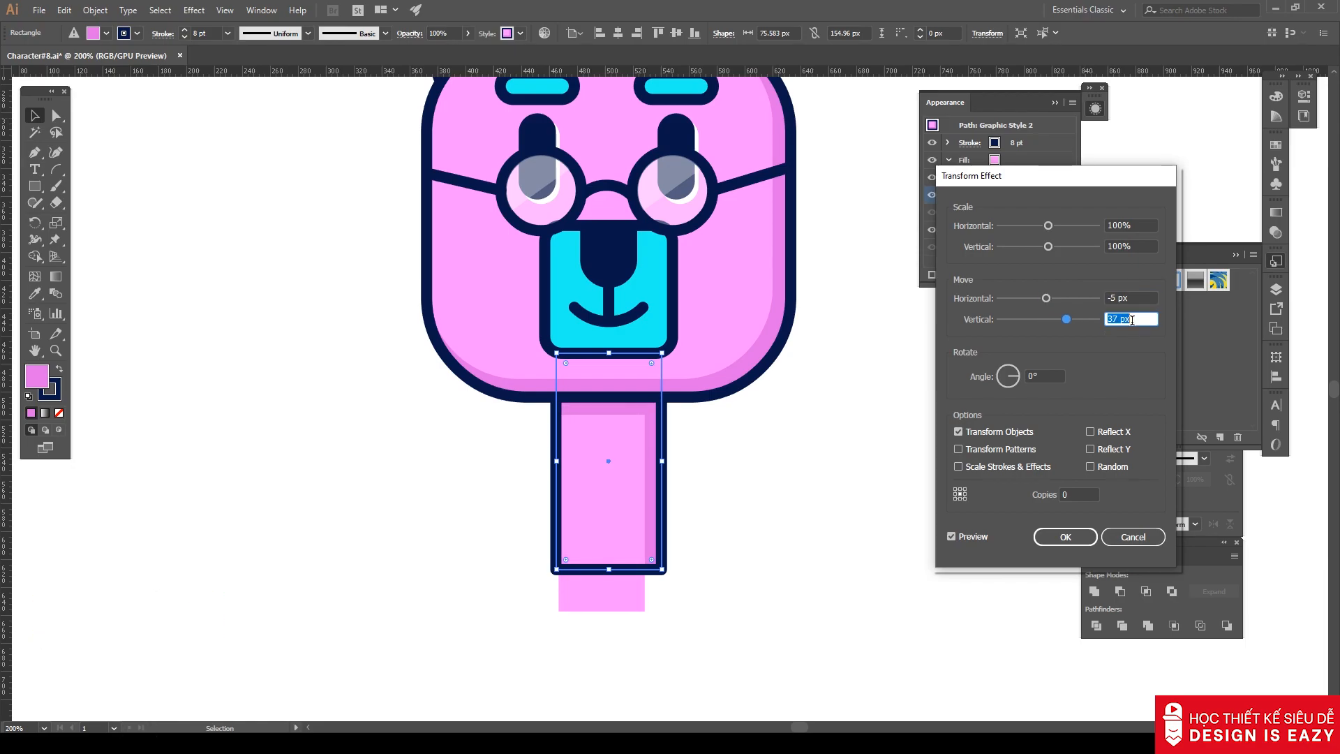
{"action": "key", "text": "Return"}
Shorten the neck by raising its two bottom anchor points.
{"action": "left_click", "coordinate": [915, 418]}
{"action": "key", "text": "ctrl+minus"}
{"action": "key", "text": "ctrl+minus"}
{"action": "key", "text": "a"}
{"action": "left_click_drag", "start_coordinate": [774, 479], "coordinate": [650, 532]}
{"action": "left_click_drag", "start_coordinate": [722, 504], "coordinate": [721, 485]}
{"action": "left_click", "coordinate": [807, 503]}
{"action": "key", "text": "v"}
Draw a rounded square about 133 px wide over the left part of the neck's base and round its corners further.
{"action": "left_click_drag", "start_coordinate": [34, 185], "coordinate": [86, 203]}
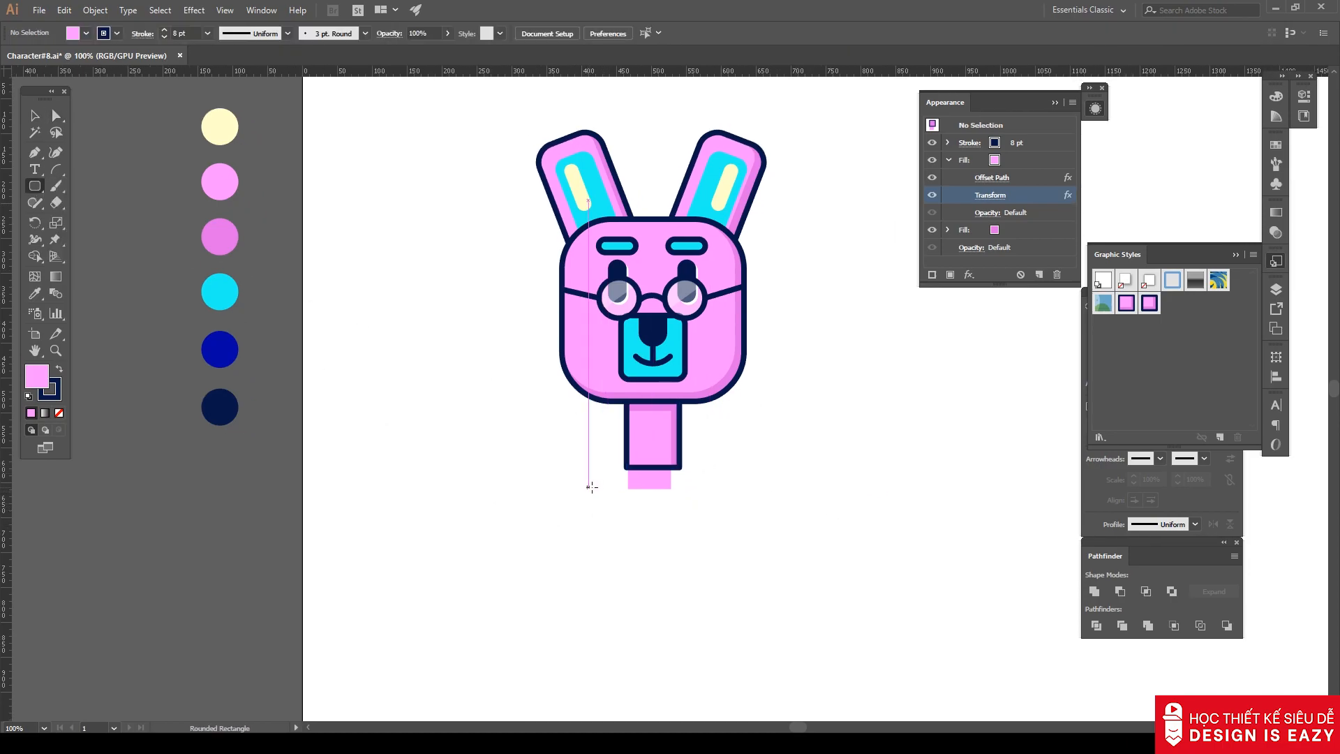
{"action": "left_click_drag", "start_coordinate": [599, 488], "coordinate": [645, 441]}
{"action": "key", "text": "a"}
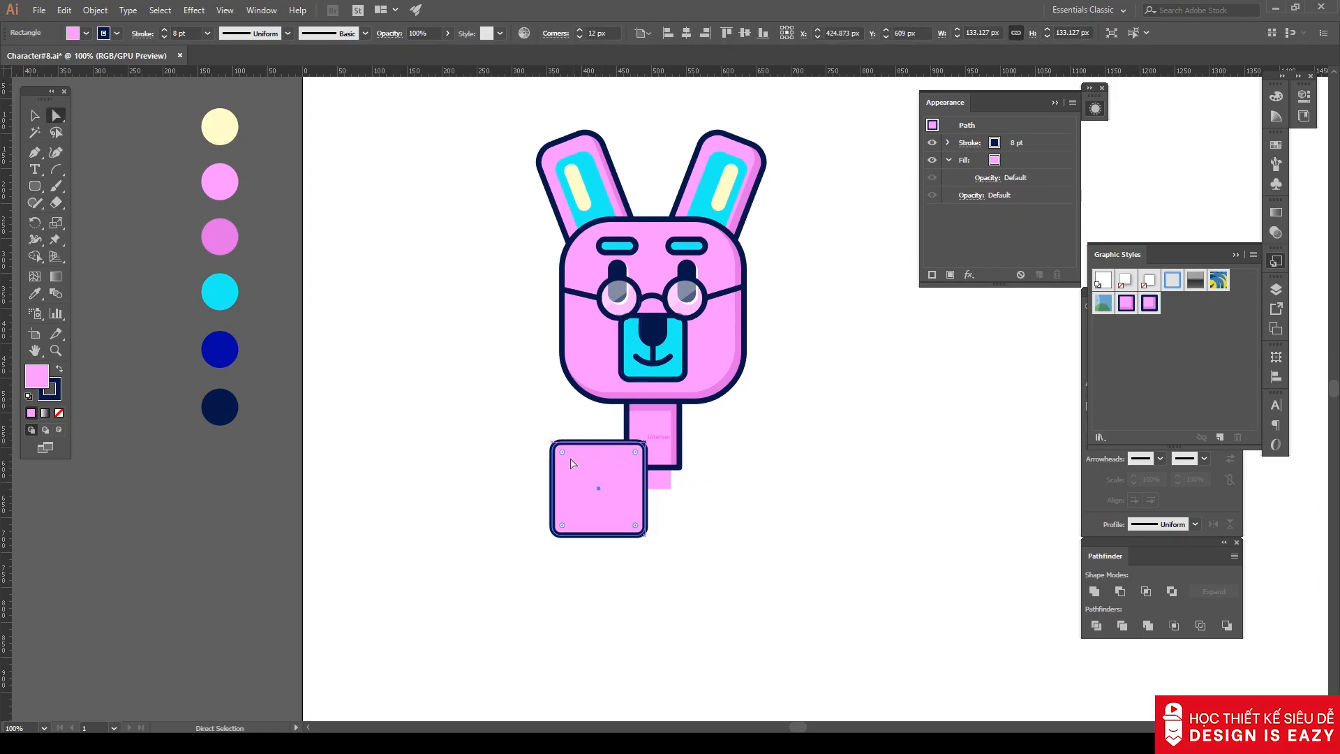
{"action": "key", "text": "v"}
Duplicate the rounded square to the right and unite both squares into one shoulder shape.
{"action": "left_click_drag", "start_coordinate": [617, 492], "coordinate": [752, 537]}
{"action": "left_click", "coordinate": [621, 491], "text": "shift"}
{"action": "left_click", "coordinate": [1093, 591]}
{"action": "left_click", "coordinate": [941, 575]}
Draw a tall ellipse about 388 px wide centred below the shoulders and merge it with them into one body shape.
{"action": "left_click_drag", "start_coordinate": [941, 575], "coordinate": [766, 467]}
{"action": "key", "text": "ctrl+minus"}
{"action": "left_click_drag", "start_coordinate": [35, 184], "coordinate": [82, 215]}
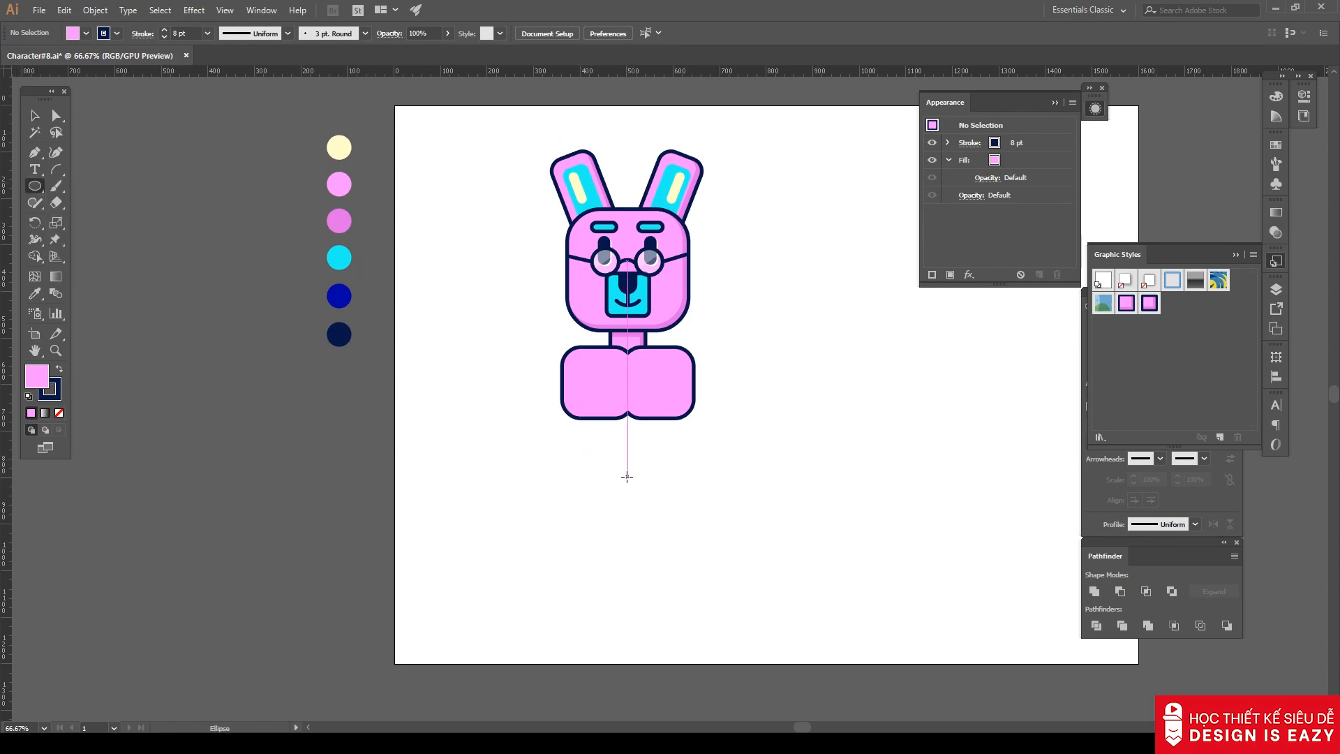
{"action": "left_click_drag", "start_coordinate": [627, 477], "coordinate": [718, 376]}
{"action": "key", "text": "v"}
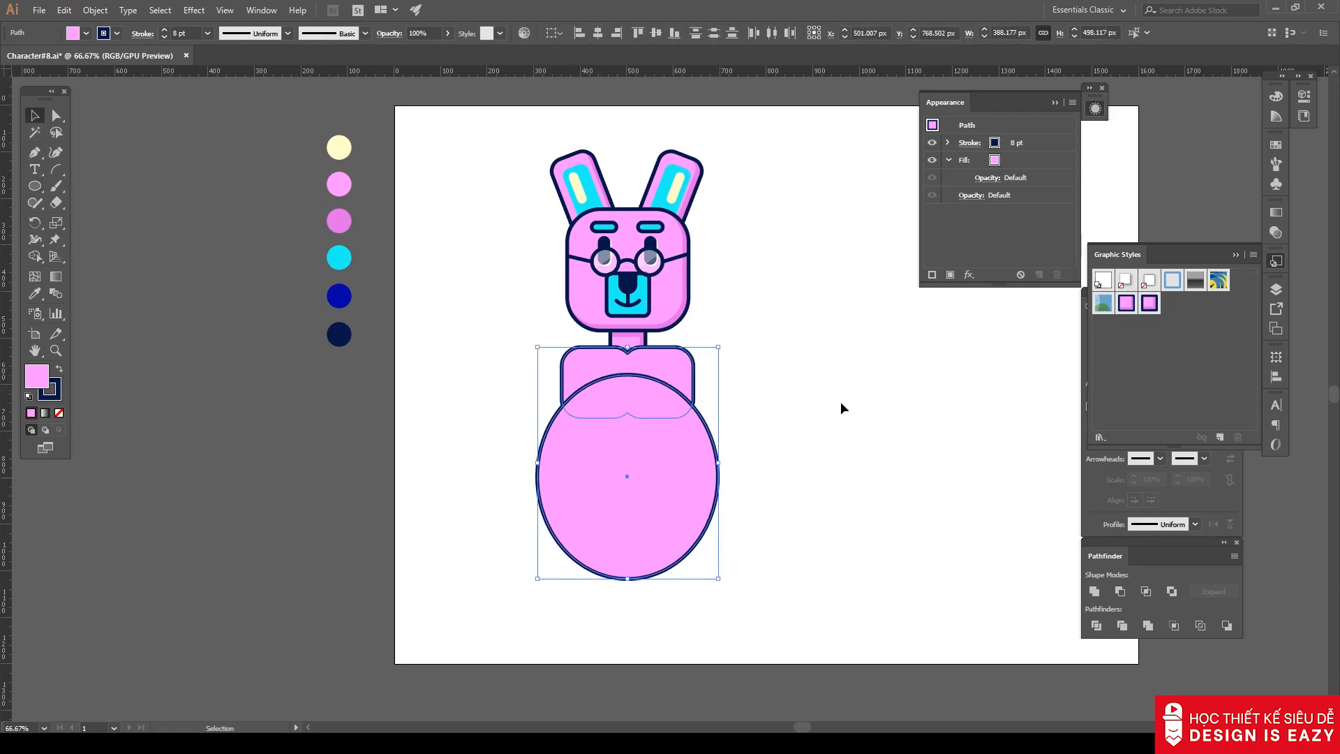
{"action": "key", "text": "ctrl+8"}
{"action": "left_click", "coordinate": [911, 519]}
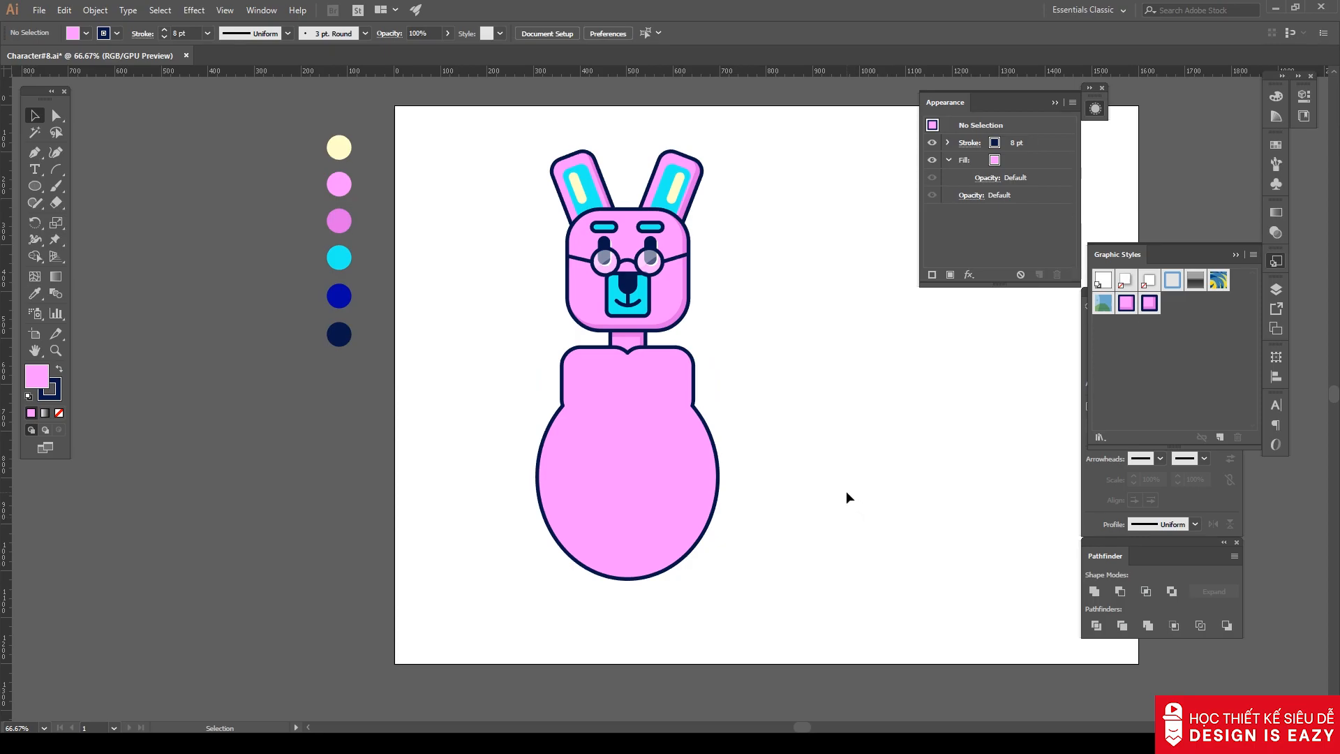
Remove the extra anchor point on each side where the shoulders meet the belly.
{"action": "left_click", "coordinate": [563, 406]}
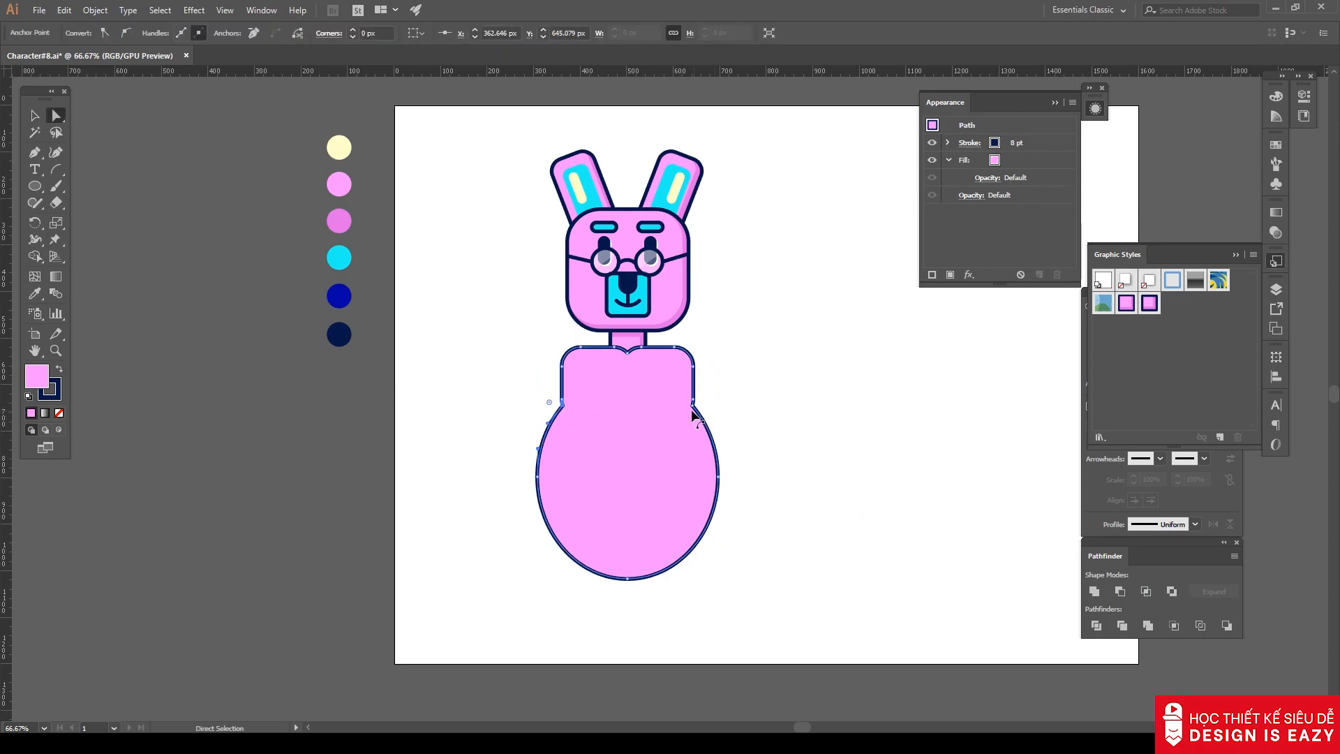
{"action": "scroll", "coordinate": [693, 402], "scroll_direction": "up", "scroll_amount": 4}
{"action": "scroll", "coordinate": [715, 386], "scroll_direction": "up", "scroll_amount": 1}
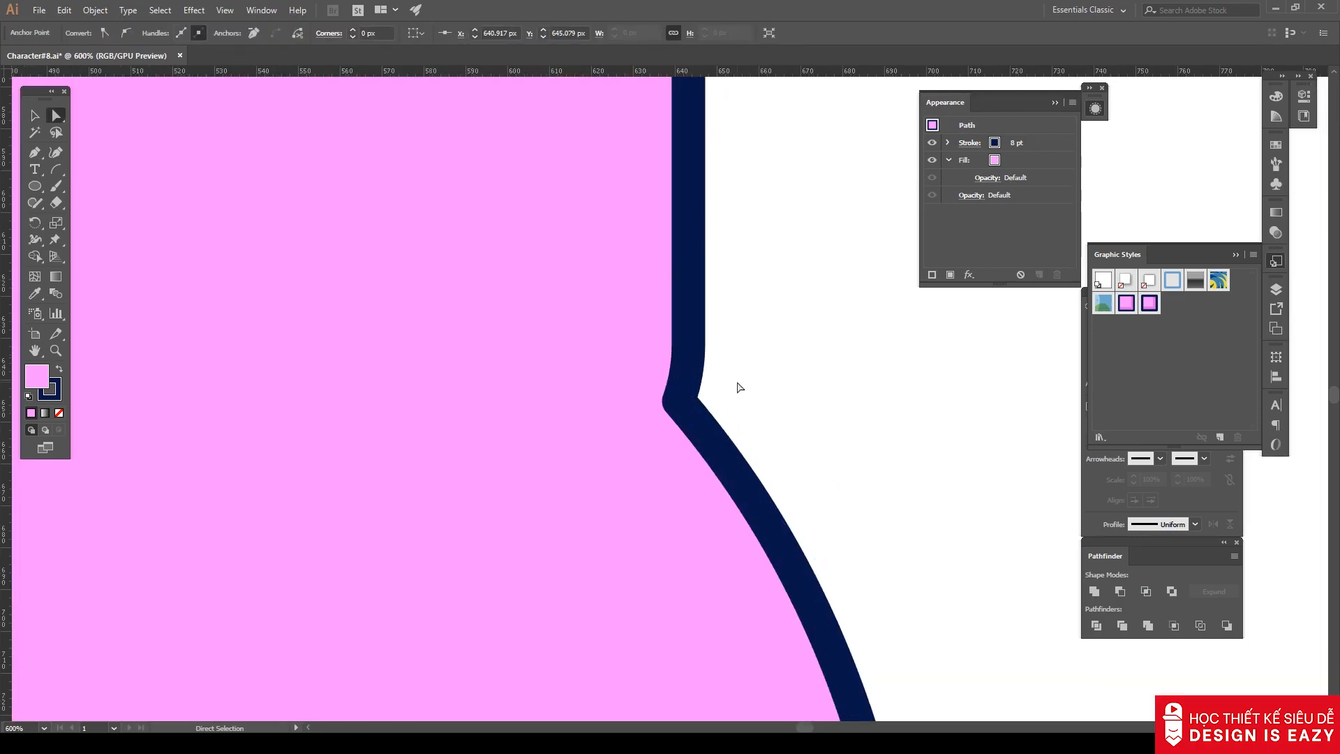
{"action": "left_click", "coordinate": [736, 386]}
{"action": "left_click_drag", "start_coordinate": [646, 375], "coordinate": [879, 397]}
{"action": "left_click", "coordinate": [207, 382]}
{"action": "left_click", "coordinate": [993, 381], "text": "shift"}
{"action": "left_click", "coordinate": [254, 35]}
Round the two waist corners so the shoulders curve smoothly into the belly.
{"action": "scroll", "coordinate": [164, 194], "scroll_direction": "down", "scroll_amount": 1}
{"action": "left_click", "coordinate": [197, 360]}
{"action": "left_click", "coordinate": [781, 361], "text": "shift"}
{"action": "left_click_drag", "start_coordinate": [787, 352], "coordinate": [1023, 296]}
{"action": "left_click", "coordinate": [918, 410]}
Draw a narrow upright rectangle centred over the belly's bottom edge and subtract it from the body to cut a notch.
{"action": "scroll", "coordinate": [918, 411], "scroll_direction": "down", "scroll_amount": 2}
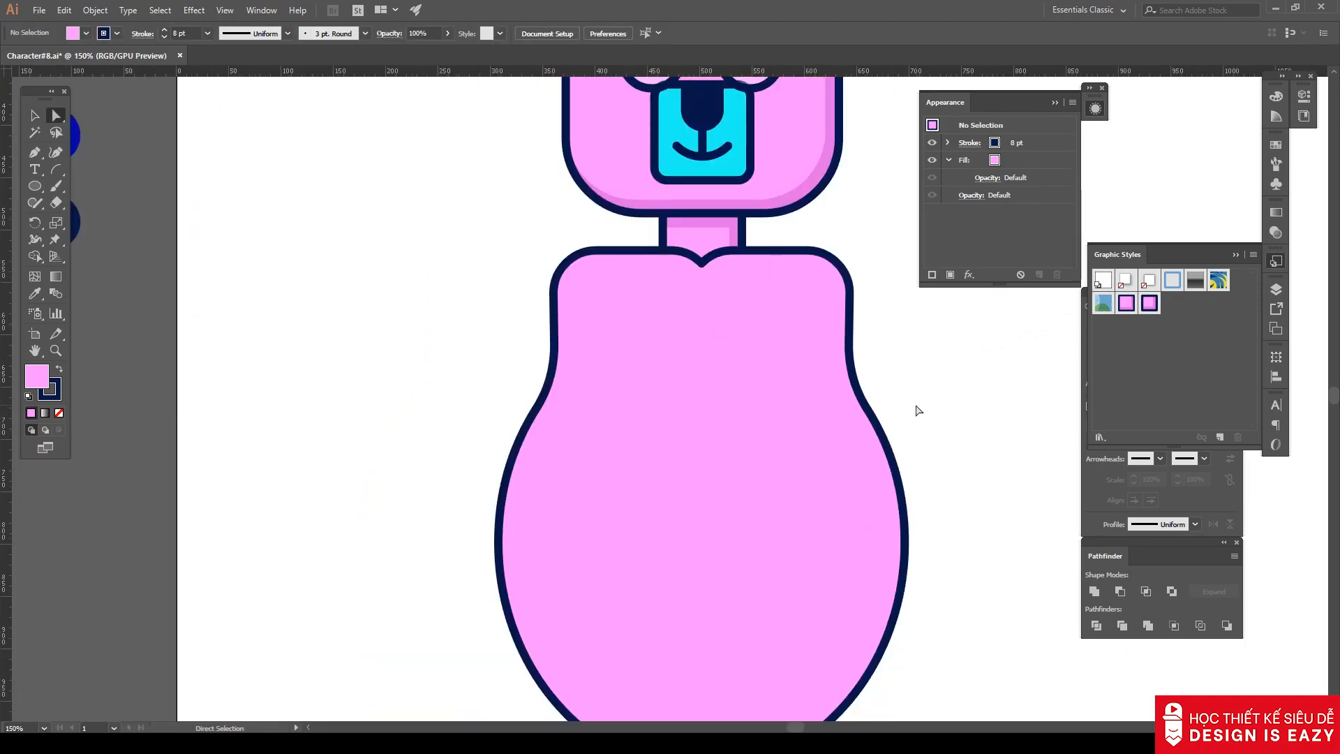
{"action": "left_click_drag", "start_coordinate": [918, 410], "coordinate": [832, 261]}
{"action": "left_click_drag", "start_coordinate": [732, 430], "coordinate": [662, 325]}
{"action": "left_click_drag", "start_coordinate": [34, 190], "coordinate": [85, 186]}
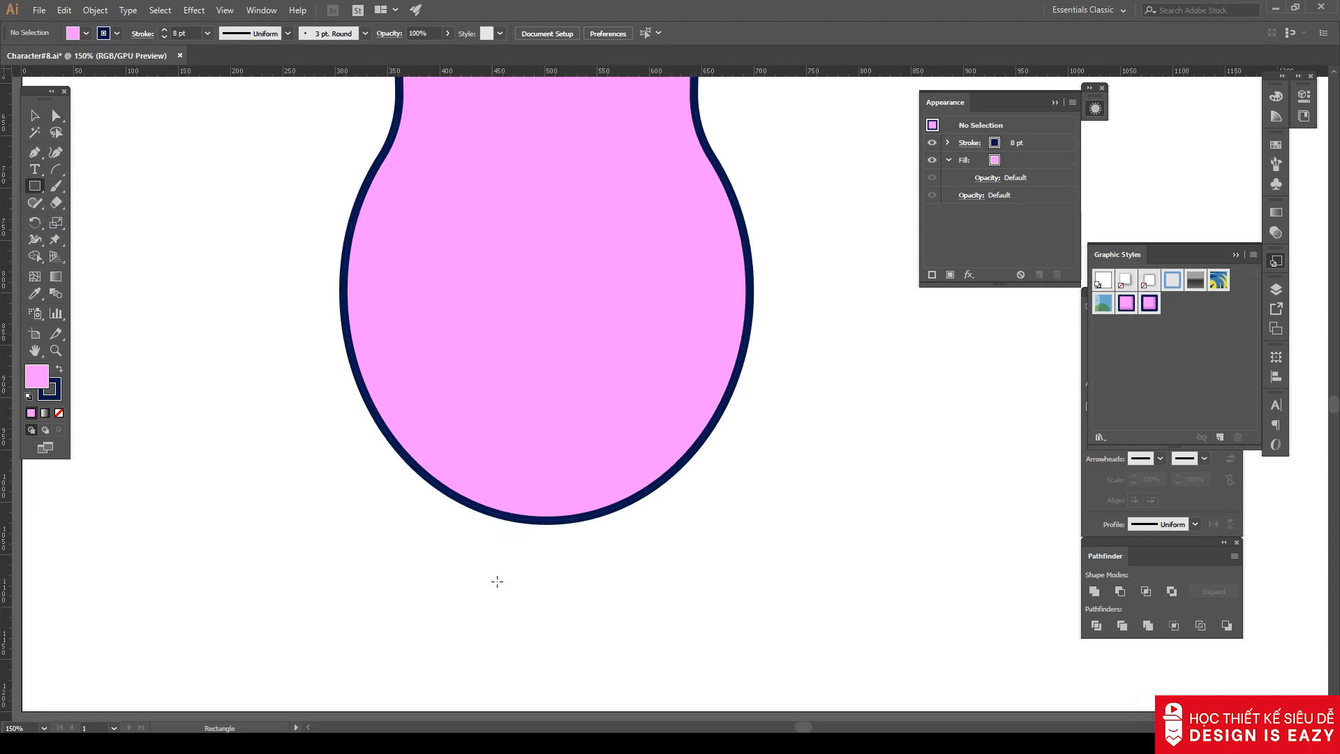
{"action": "mouse_move", "coordinate": [547, 554]}
{"action": "left_mouse_down"}
{"action": "mouse_move", "coordinate": [568, 542]}
{"action": "mouse_move", "coordinate": [568, 490]}
{"action": "mouse_move", "coordinate": [588, 553]}
{"action": "mouse_move", "coordinate": [551, 575]}
{"action": "mouse_move", "coordinate": [572, 540]}
{"action": "left_mouse_up"}
{"action": "key", "text": "v"}
{"action": "left_click_drag", "start_coordinate": [646, 598], "coordinate": [567, 473]}
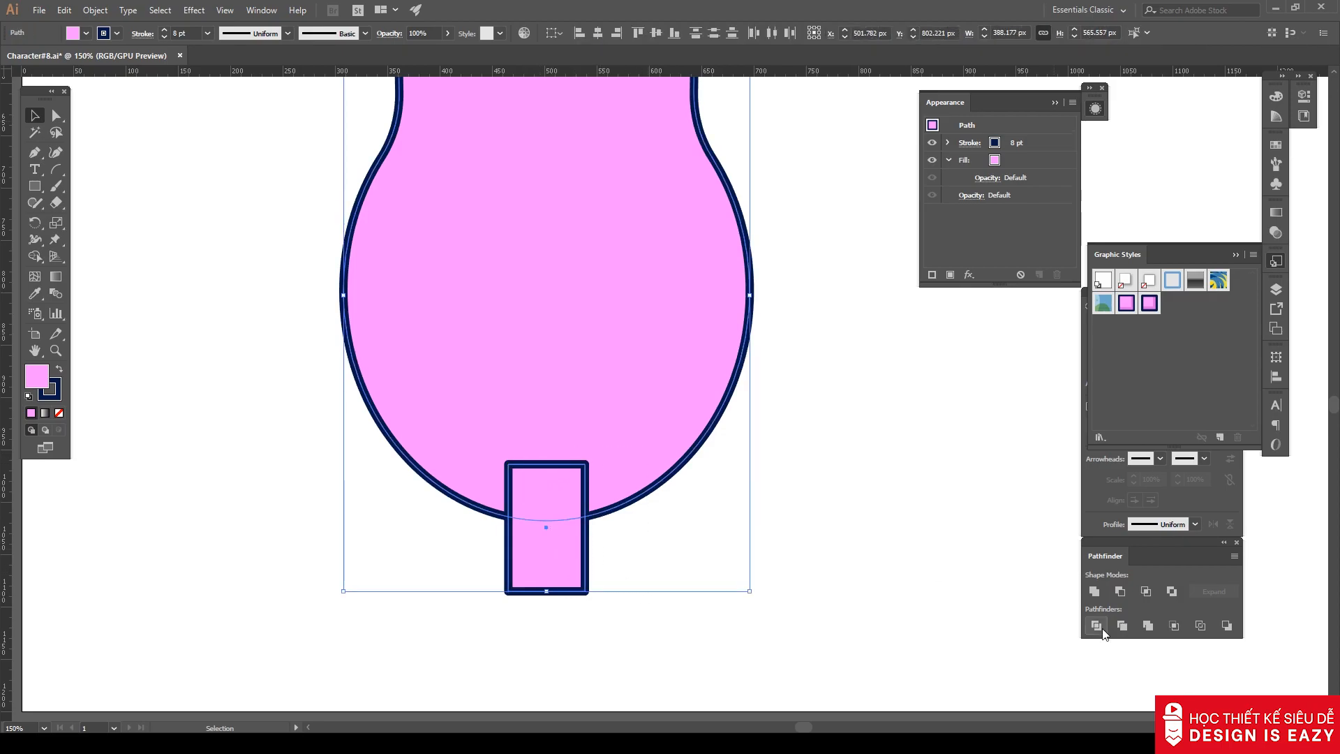
{"action": "left_click", "coordinate": [1119, 592]}
Add an anchor point midway along the notch's top edge and pull it down into a shallow curve.
{"action": "scroll", "coordinate": [703, 493], "scroll_direction": "up", "scroll_amount": 3}
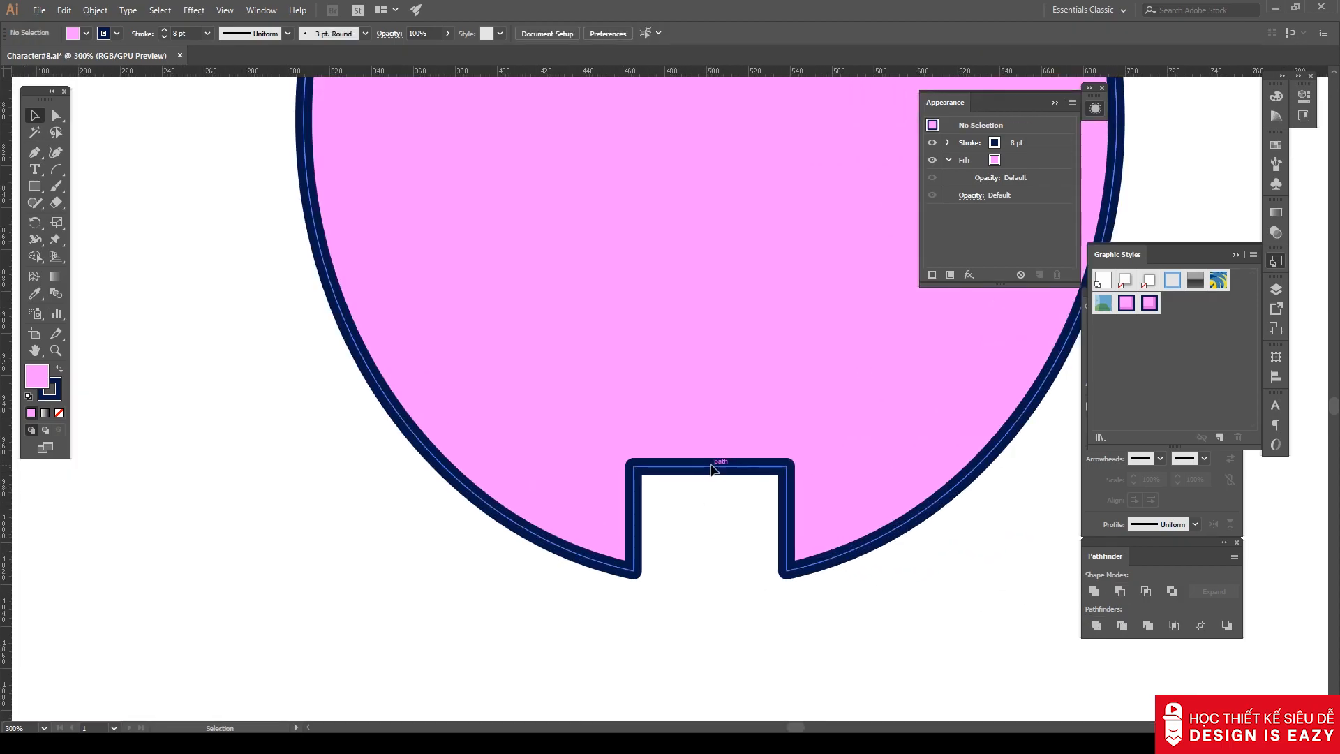
{"action": "key", "text": "a"}
{"action": "left_click_drag", "start_coordinate": [724, 482], "coordinate": [652, 474]}
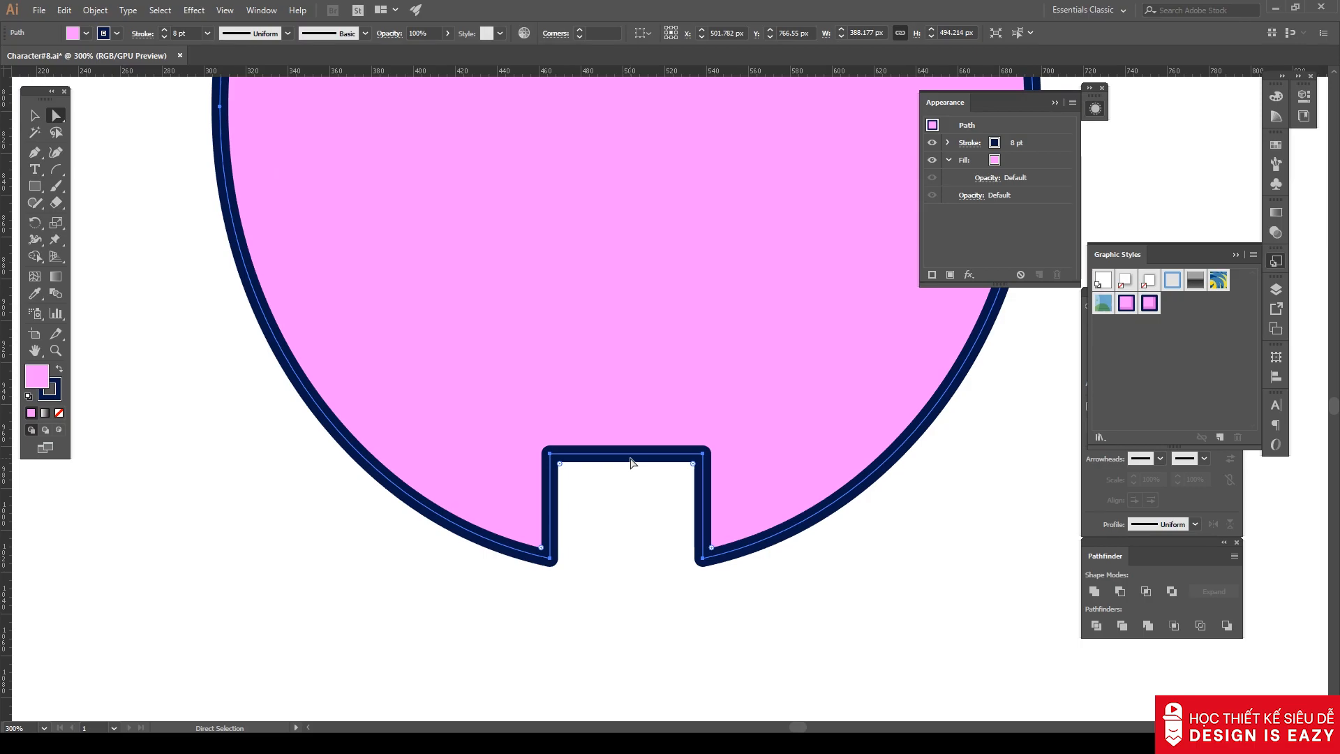
{"action": "key", "text": "plus"}
{"action": "left_click", "coordinate": [628, 455]}
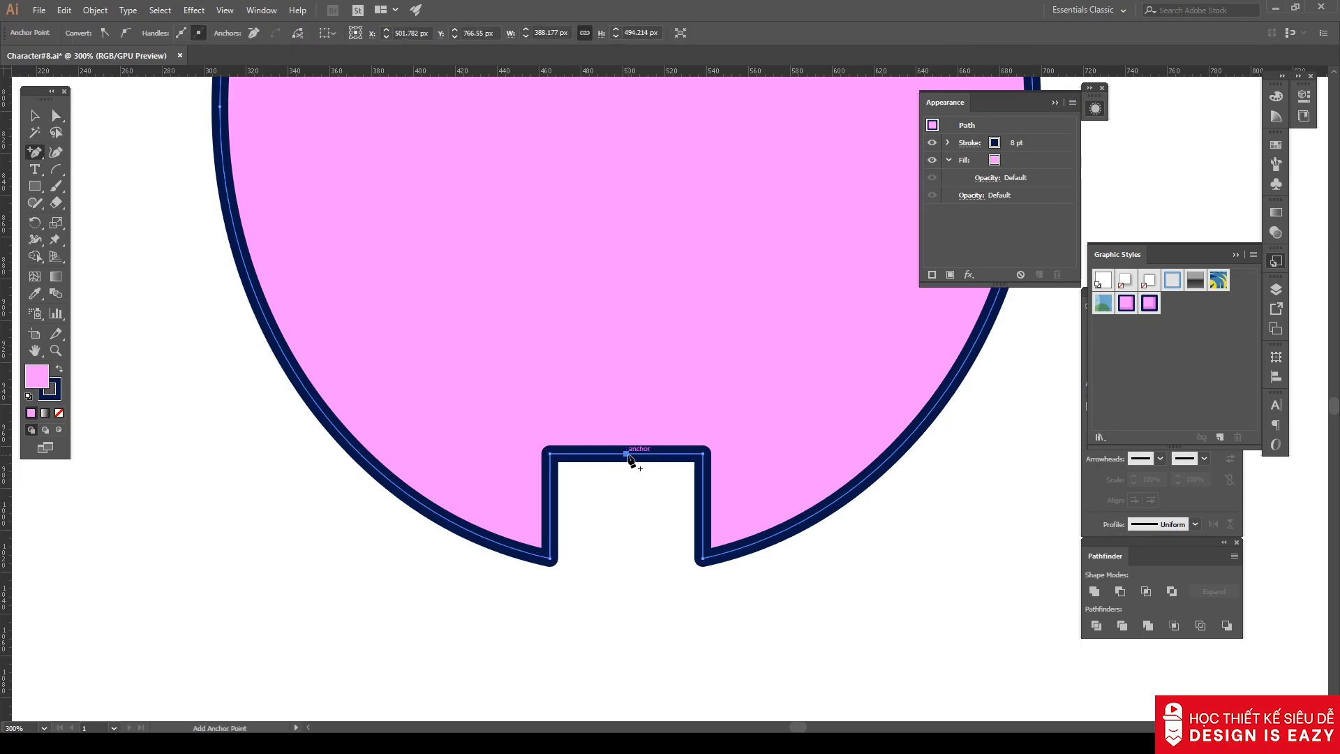
{"action": "key", "text": "a"}
{"action": "left_click_drag", "start_coordinate": [628, 455], "coordinate": [628, 489]}
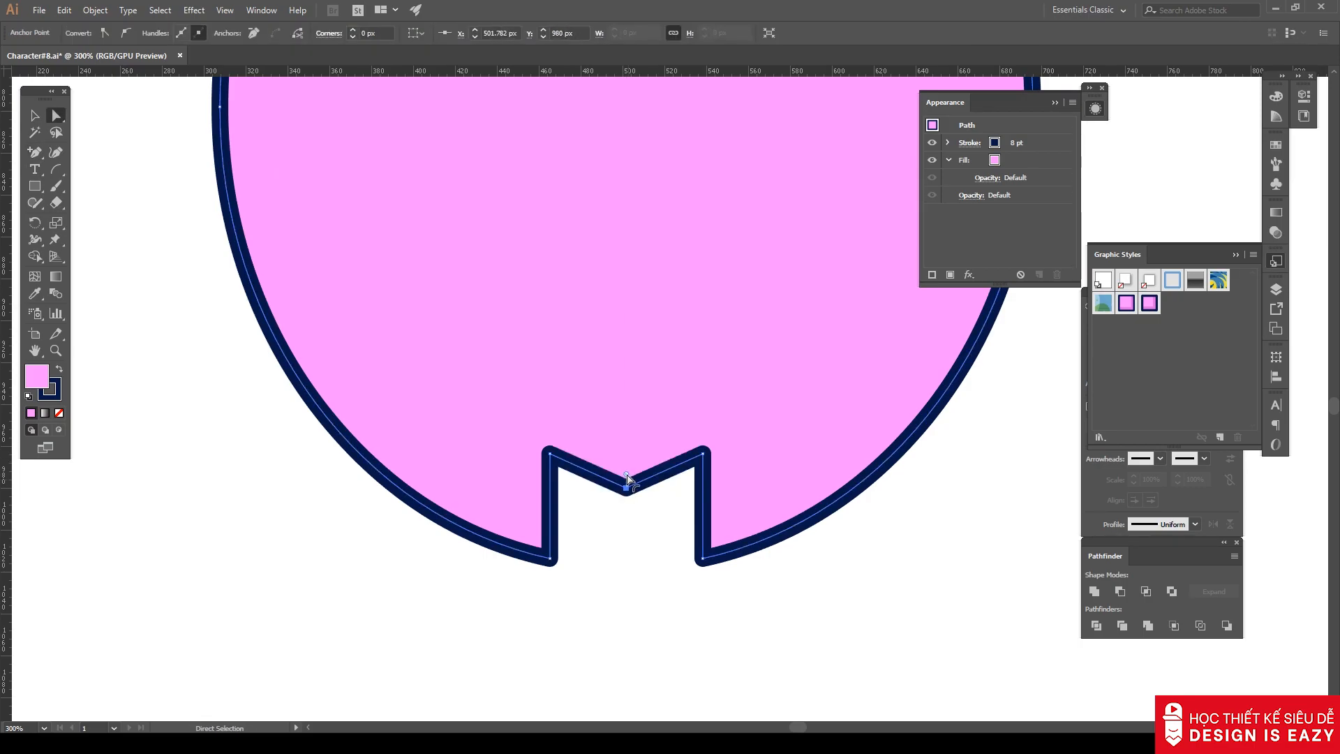
{"action": "left_click_drag", "start_coordinate": [631, 367], "coordinate": [630, 366]}
Round the notch's two upper corners.
{"action": "left_click", "coordinate": [550, 454]}
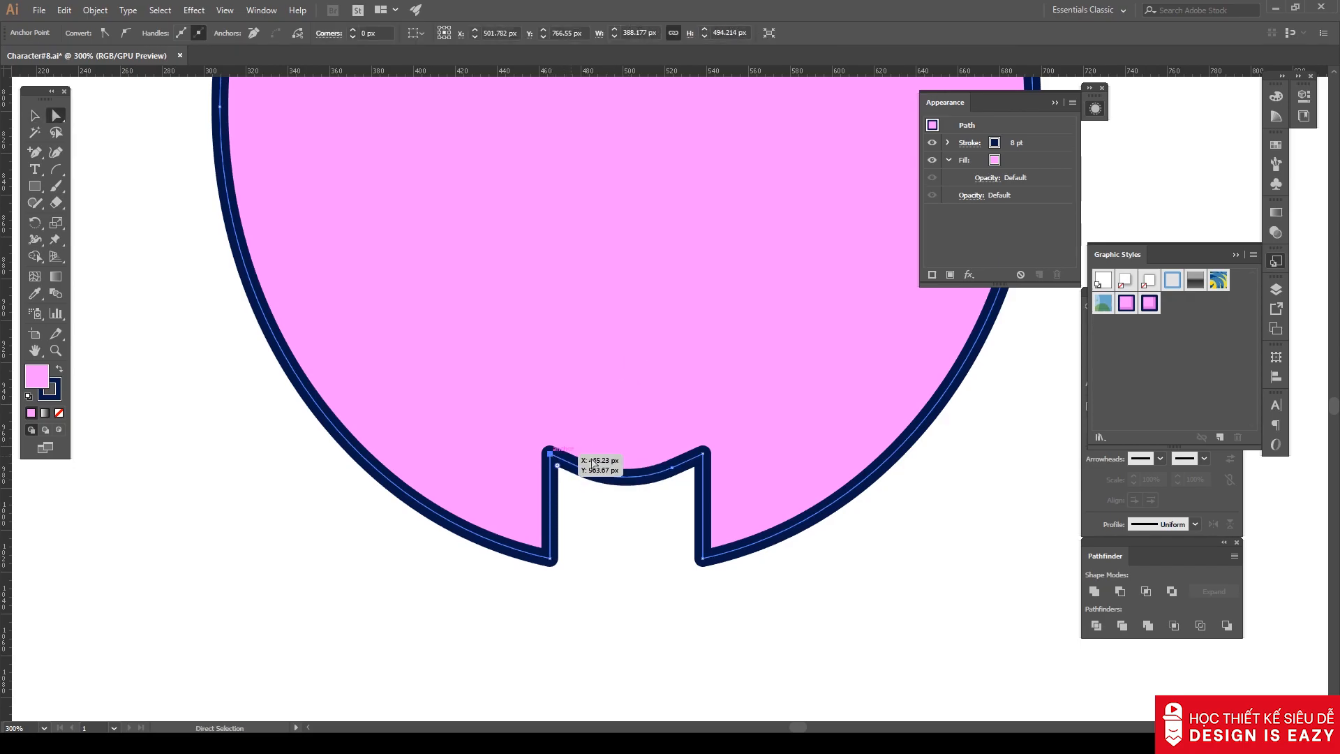
{"action": "left_click", "coordinate": [703, 454], "text": "shift"}
{"action": "left_click_drag", "start_coordinate": [695, 466], "coordinate": [606, 550]}
{"action": "key", "text": "v"}
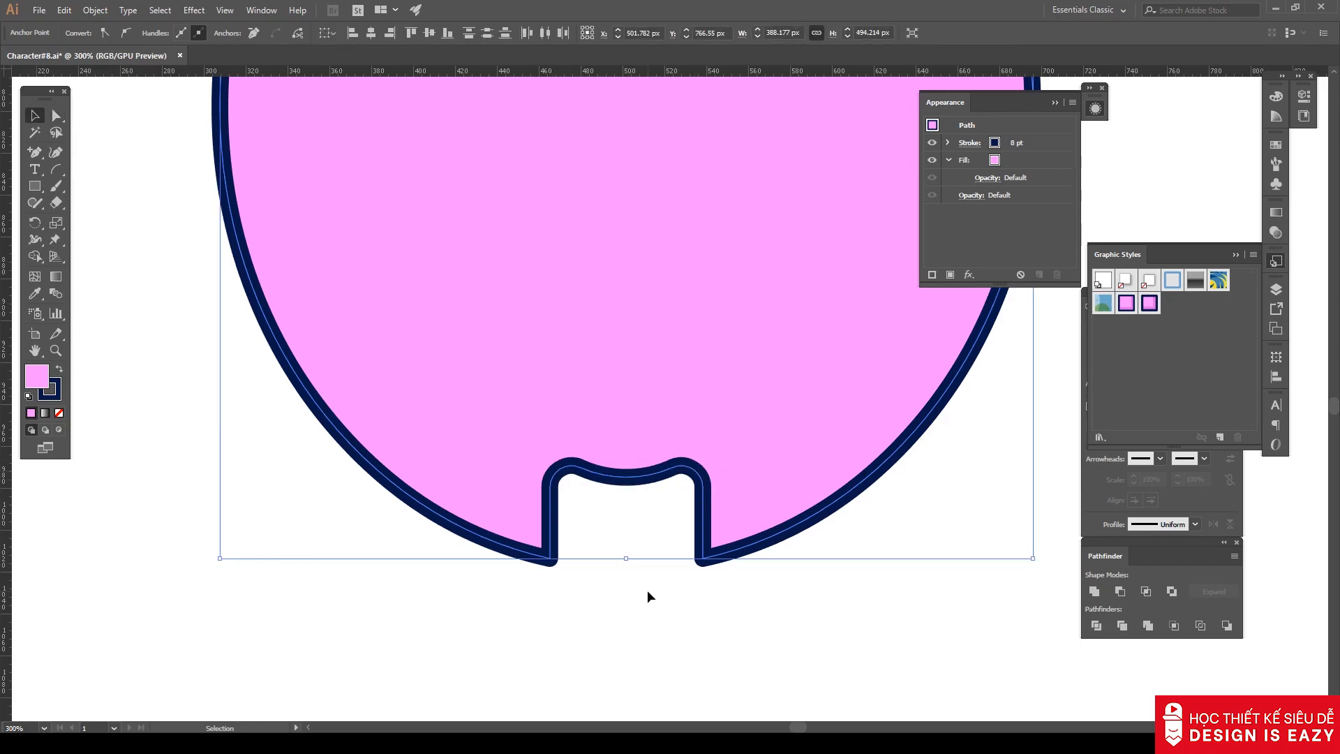
{"action": "left_click", "coordinate": [647, 589]}
Shorten the body slightly by raising its bottom edge.
{"action": "left_click_drag", "start_coordinate": [633, 492], "coordinate": [601, 459]}
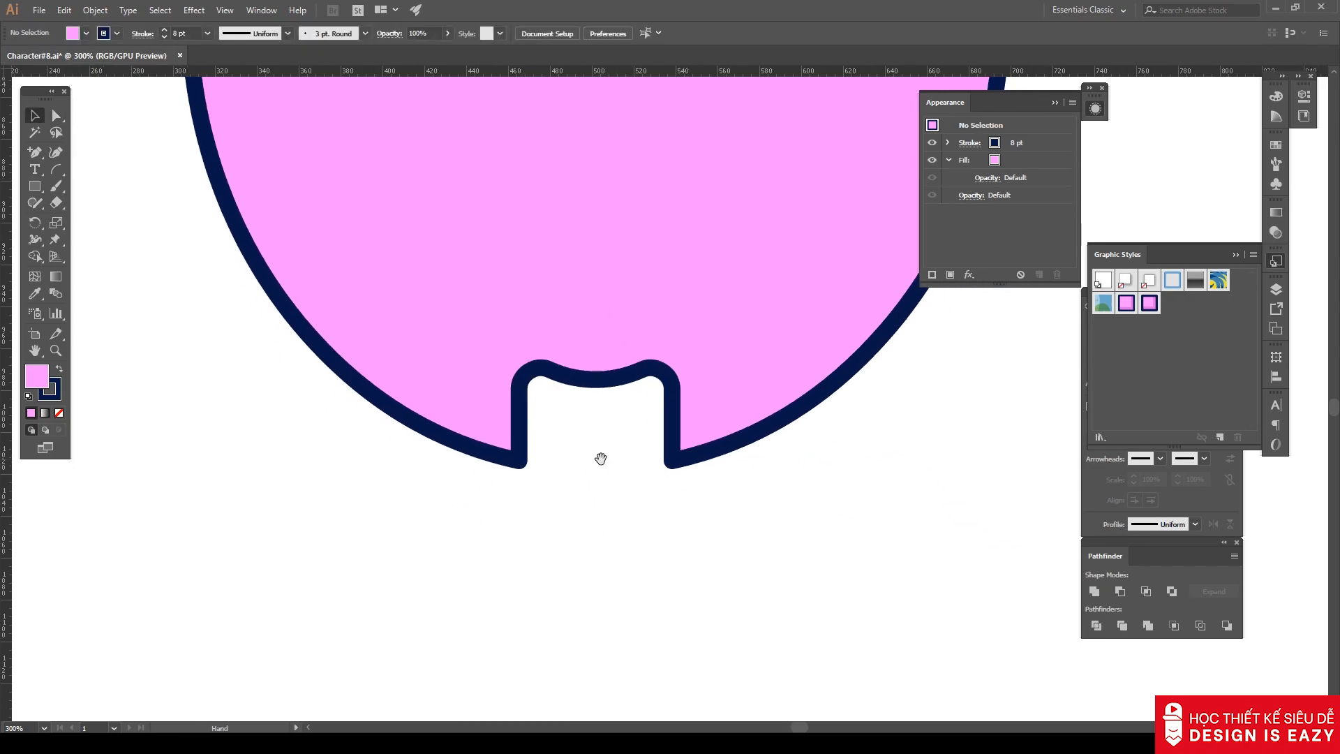
{"action": "scroll", "coordinate": [576, 495], "scroll_direction": "down", "scroll_amount": 3}
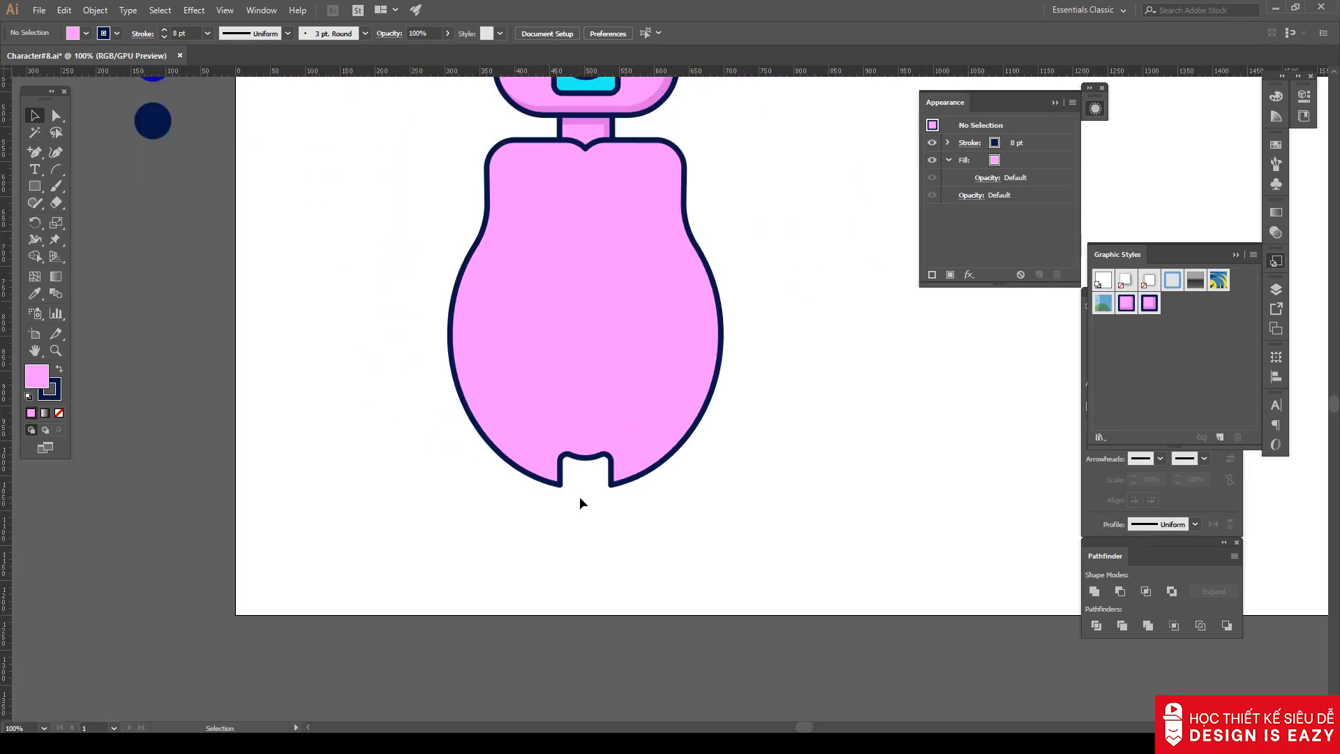
{"action": "left_click", "coordinate": [597, 384]}
{"action": "left_click_drag", "start_coordinate": [586, 485], "coordinate": [587, 458]}
{"action": "left_click", "coordinate": [703, 513]}
Draw a narrow upright rectangle about 24 by 61 px on the chest and recolour it with the cyan swatch.
{"action": "left_click_drag", "start_coordinate": [699, 476], "coordinate": [695, 566]}
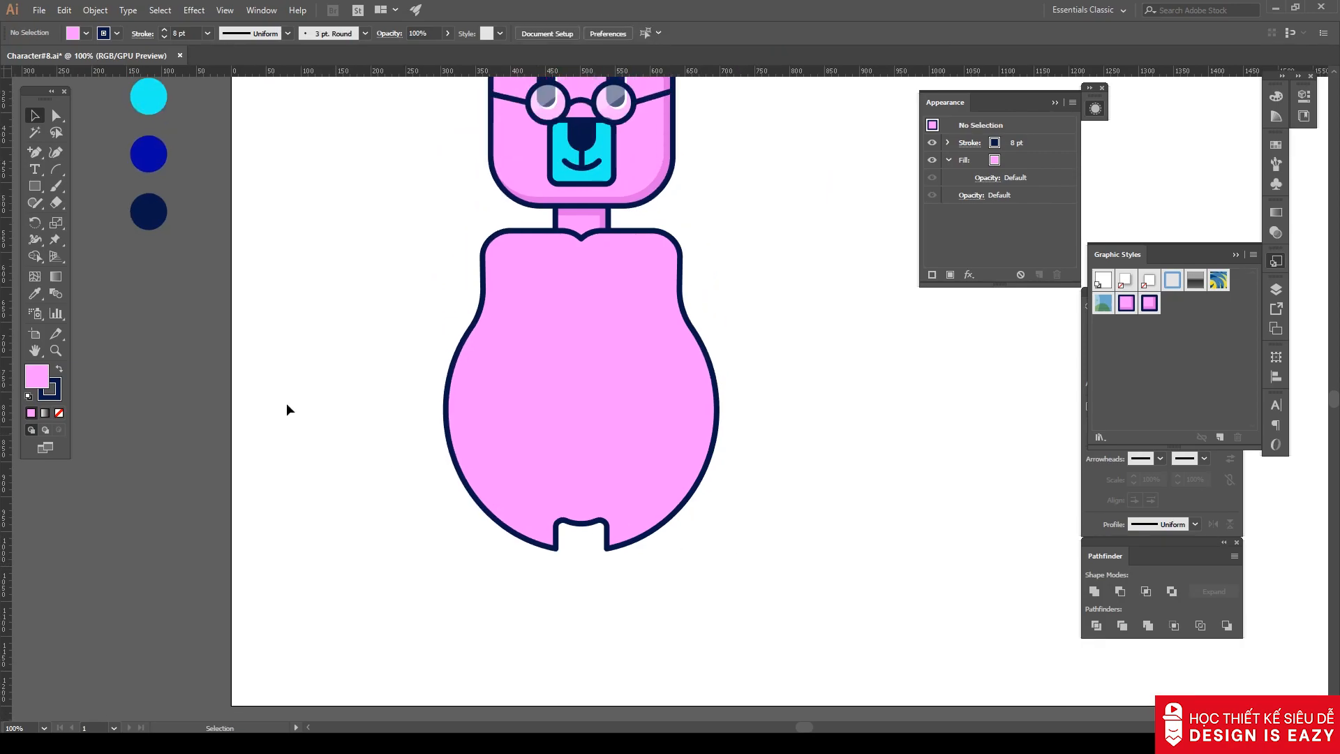
{"action": "left_click_drag", "start_coordinate": [514, 374], "coordinate": [563, 404]}
{"action": "left_click", "coordinate": [34, 186]}
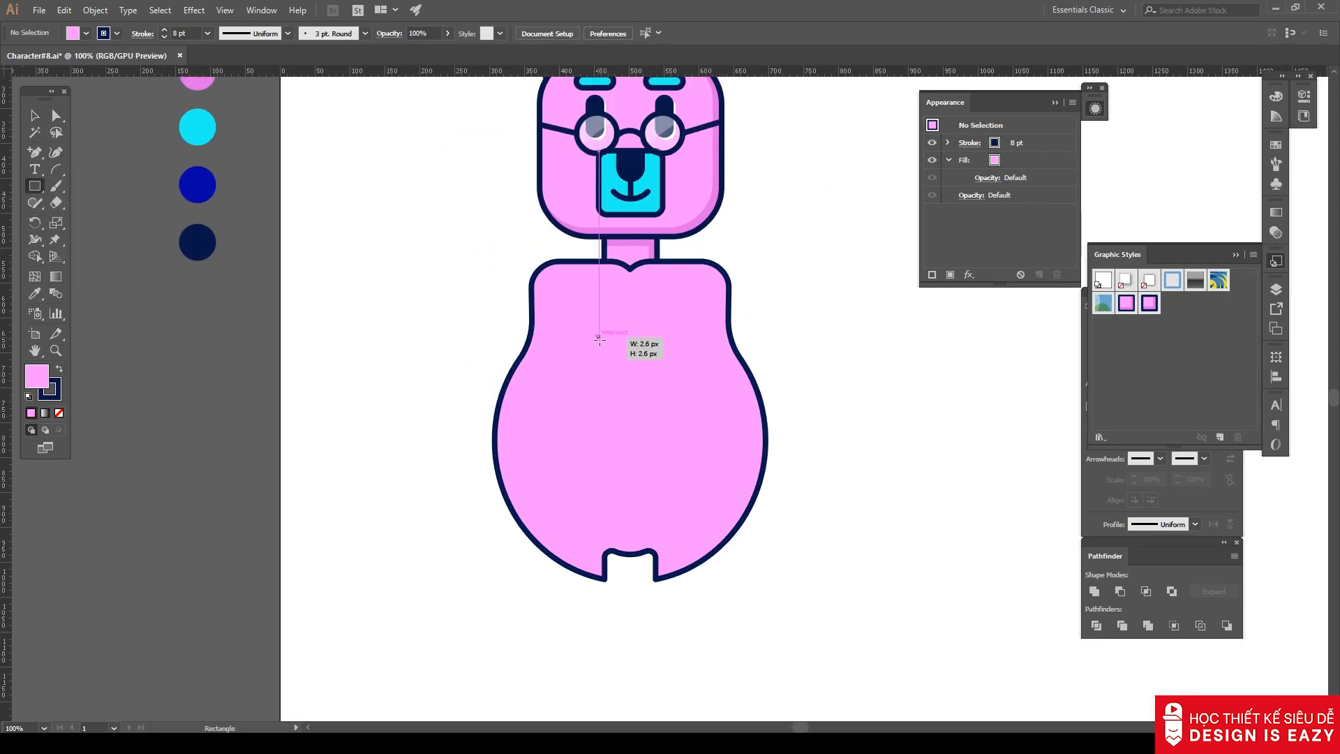
{"action": "left_click_drag", "start_coordinate": [617, 370], "coordinate": [613, 379]}
{"action": "scroll", "coordinate": [608, 348], "scroll_direction": "up", "scroll_amount": 2}
{"action": "scroll", "coordinate": [605, 351], "scroll_direction": "down", "scroll_amount": 3}
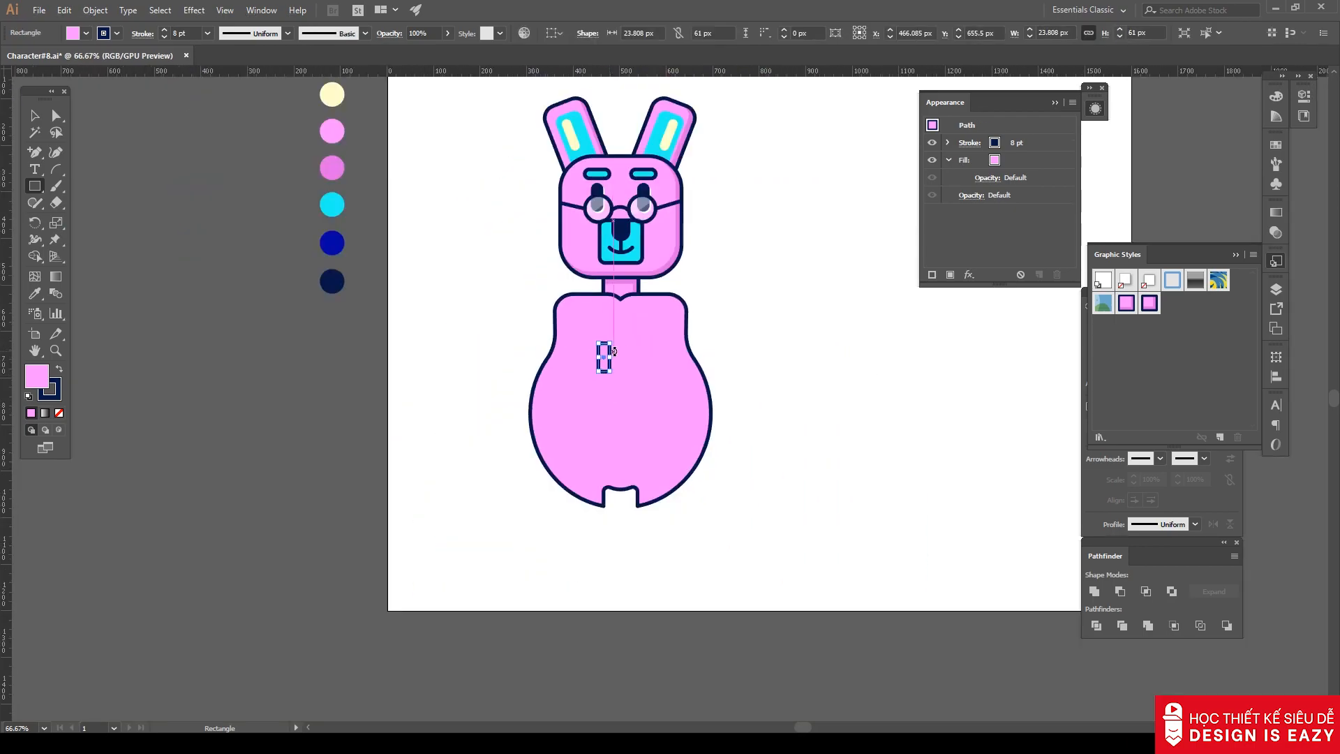
{"action": "key", "text": "i"}
{"action": "left_click", "coordinate": [334, 204]}
Round the cyan rectangle's corners fully so it forms a pill.
{"action": "scroll", "coordinate": [598, 355], "scroll_direction": "up", "scroll_amount": 4}
{"action": "key", "text": "a"}
{"action": "left_click_drag", "start_coordinate": [645, 315], "coordinate": [403, 374]}
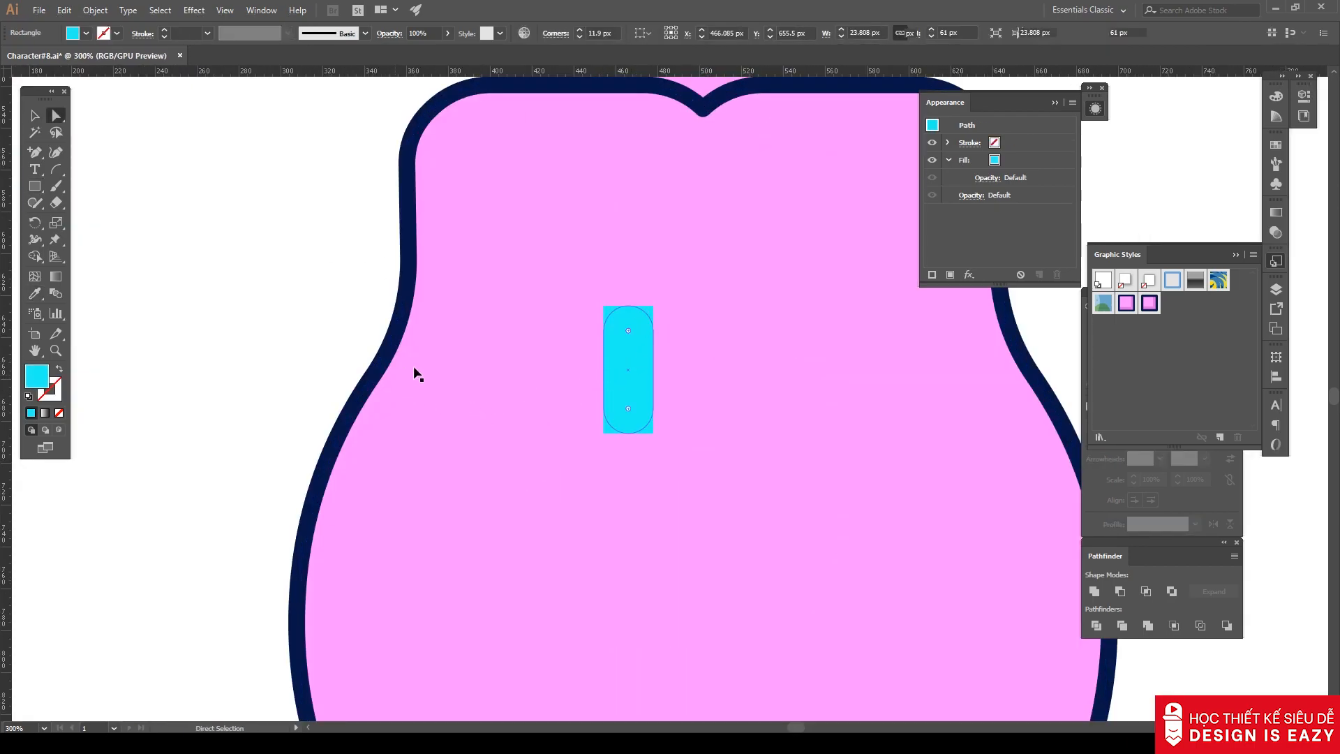
Rotate the cyan pill 45° and add a mirrored copy over it to form an X.
{"action": "key", "text": "v"}
{"action": "left_click_drag", "start_coordinate": [652, 300], "coordinate": [702, 340]}
{"action": "right_click", "coordinate": [650, 361]}
{"action": "mouse_move", "coordinate": [706, 561]}
{"action": "left_click", "coordinate": [832, 613]}
{"action": "left_click", "coordinate": [797, 419]}
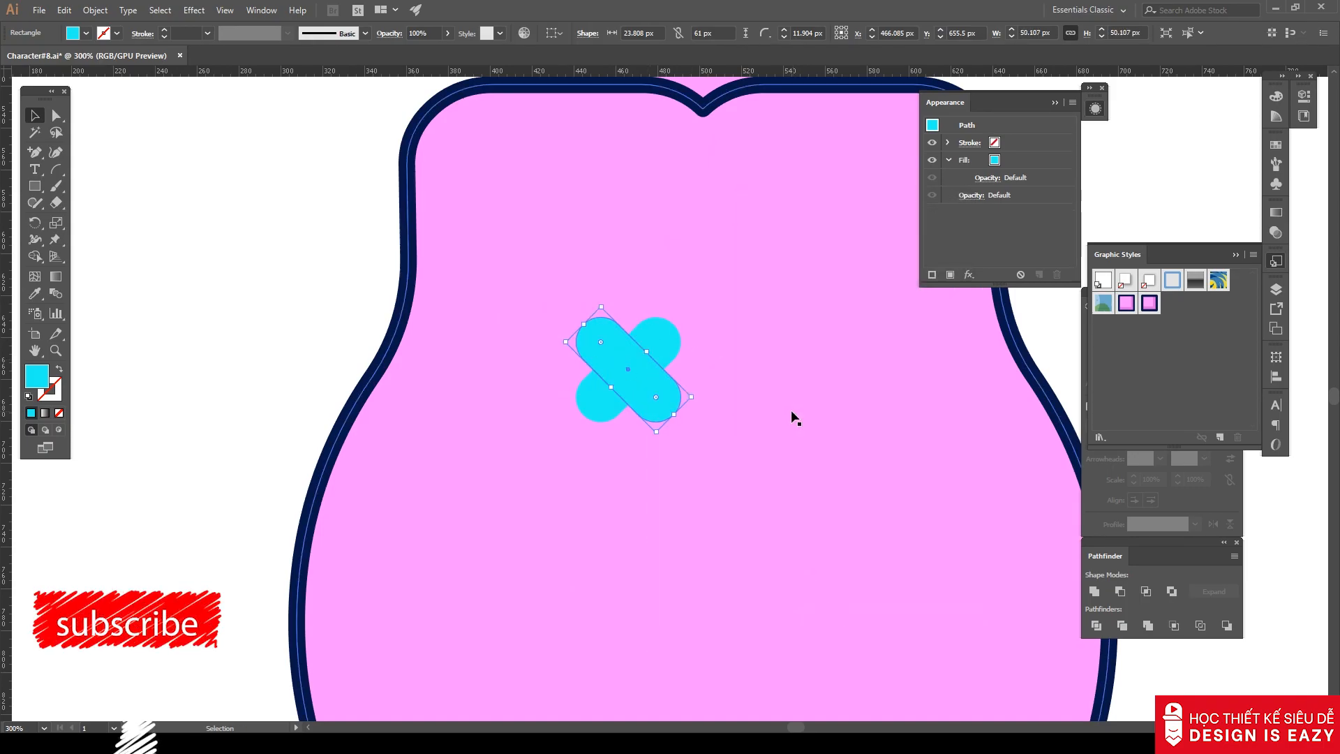
Group the X's two pills, enlarge the X slightly and shift it up toward the chest's left side.
{"action": "right_click", "coordinate": [657, 344]}
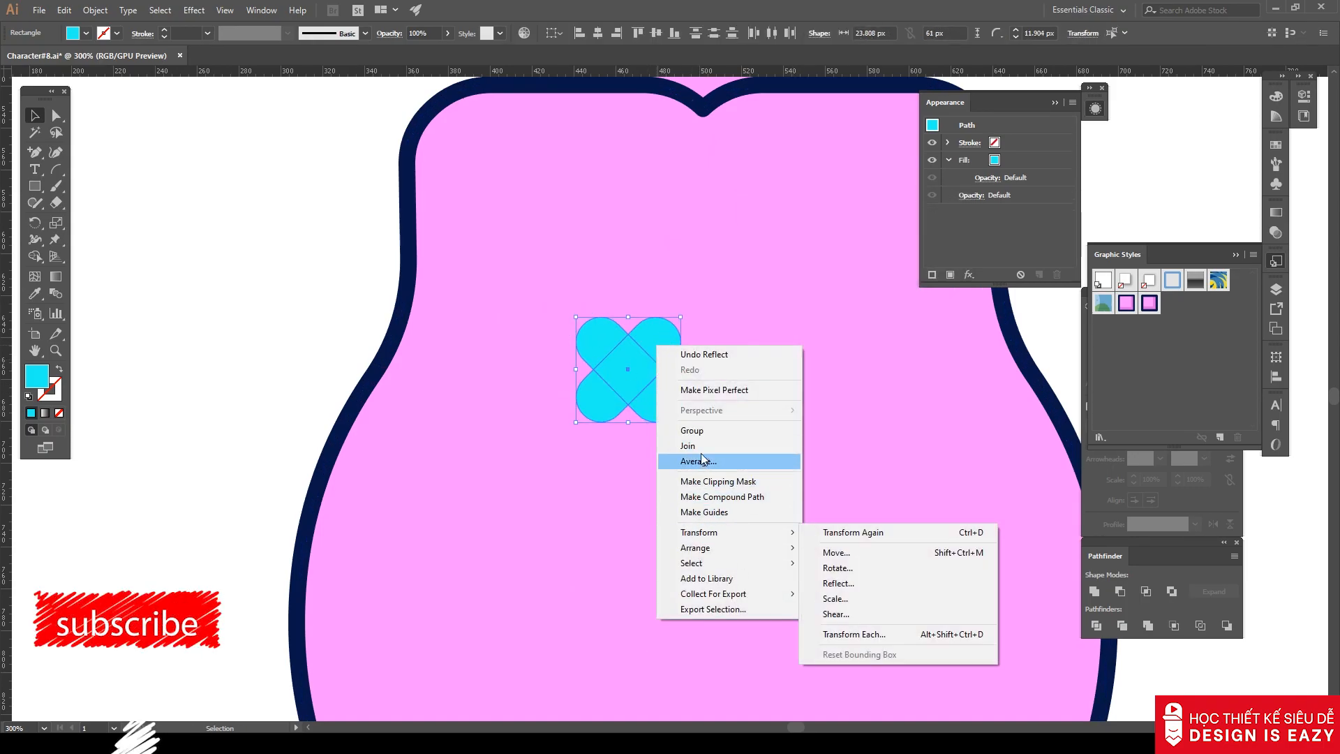
{"action": "left_click", "coordinate": [698, 440]}
{"action": "left_click_drag", "start_coordinate": [681, 422], "coordinate": [689, 430]}
{"action": "left_click_drag", "start_coordinate": [635, 370], "coordinate": [599, 314]}
{"action": "left_click", "coordinate": [254, 266]}
{"action": "scroll", "coordinate": [305, 266], "scroll_direction": "down", "scroll_amount": 1}
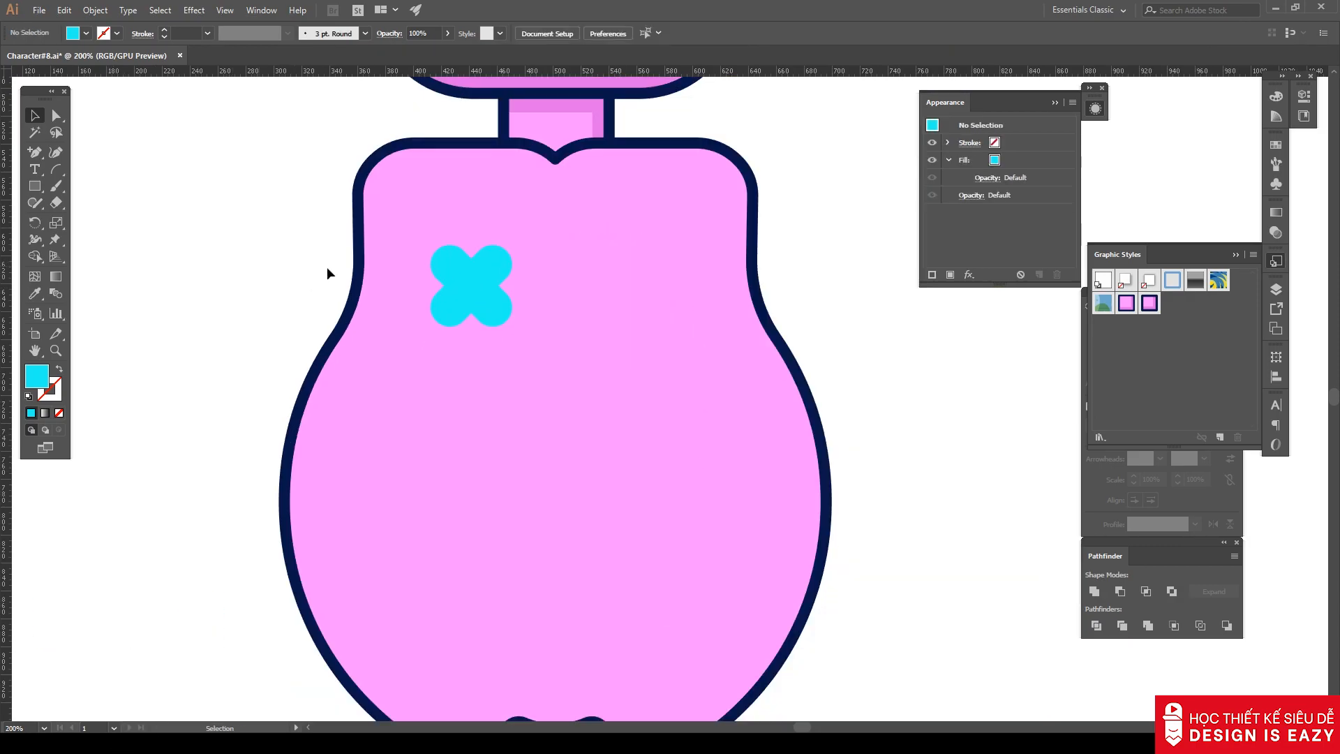
Duplicate the X level across to the chest's right side and centre the pair on the body.
{"action": "left_click_drag", "start_coordinate": [484, 298], "coordinate": [659, 296]}
{"action": "left_click", "coordinate": [496, 297], "text": "shift"}
{"action": "left_click", "coordinate": [838, 311]}
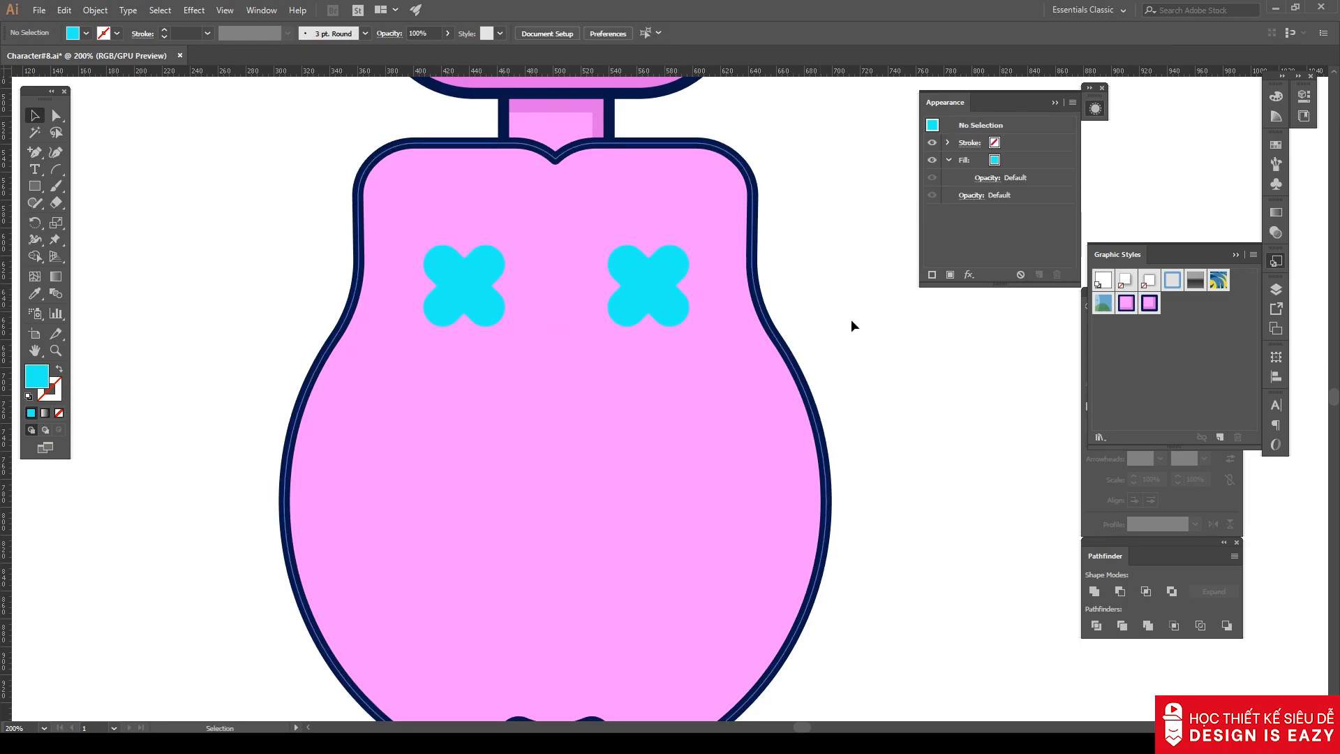
{"action": "scroll", "coordinate": [849, 377], "scroll_direction": "down", "scroll_amount": 2}
{"action": "left_click_drag", "start_coordinate": [863, 399], "coordinate": [820, 355]}
{"action": "left_click_drag", "start_coordinate": [33, 187], "coordinate": [91, 219]}
{"action": "left_click_drag", "start_coordinate": [658, 412], "coordinate": [721, 385]}
{"action": "key", "text": "ctrl+z"}
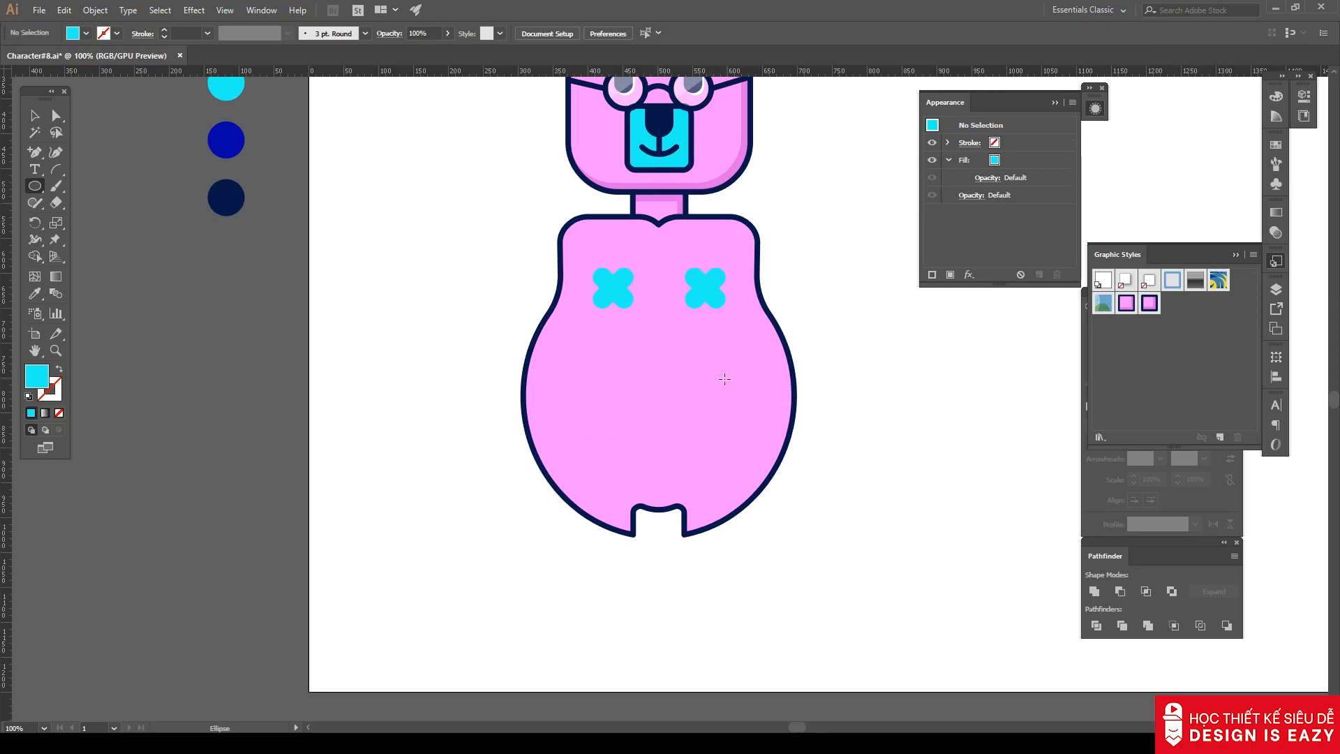
Draw a wide cyan patch with fully rounded corners, centred on the belly.
{"action": "mouse_move", "coordinate": [657, 423]}
{"action": "left_mouse_down"}
{"action": "mouse_move", "coordinate": [718, 366]}
{"action": "mouse_move", "coordinate": [730, 381]}
{"action": "mouse_move", "coordinate": [703, 410]}
{"action": "mouse_move", "coordinate": [639, 409]}
{"action": "left_mouse_up"}
{"action": "key", "text": "a"}
{"action": "key", "text": "v"}
{"action": "left_click_drag", "start_coordinate": [733, 423], "coordinate": [571, 371]}
{"action": "left_click", "coordinate": [848, 428]}
Draw a small navy circle as the belly button at the centre of the cyan patch.
{"action": "scroll", "coordinate": [605, 406], "scroll_direction": "up", "scroll_amount": 2}
{"action": "key", "text": "l"}
{"action": "scroll", "coordinate": [592, 389], "scroll_direction": "down", "scroll_amount": 3}
{"action": "key", "text": "i"}
{"action": "left_click", "coordinate": [296, 240]}
{"action": "key", "text": "v"}
{"action": "left_click", "coordinate": [796, 351]}
{"action": "scroll", "coordinate": [583, 338], "scroll_direction": "up", "scroll_amount": 2}
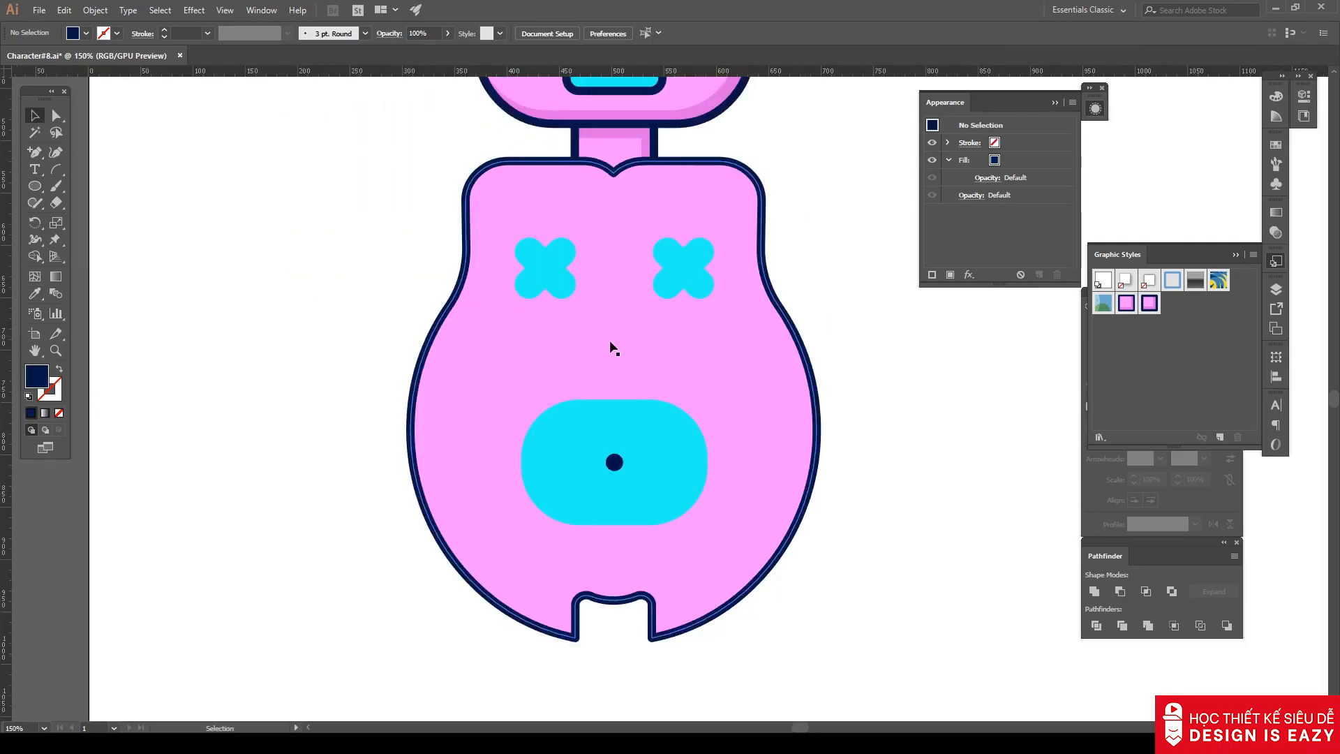
Draw a foot about 80 by 42 px left of the notch, round its outer upper corner and copy the body's fill and outline.
{"action": "left_click_drag", "start_coordinate": [225, 325], "coordinate": [240, 287]}
{"action": "left_click_drag", "start_coordinate": [35, 185], "coordinate": [105, 184]}
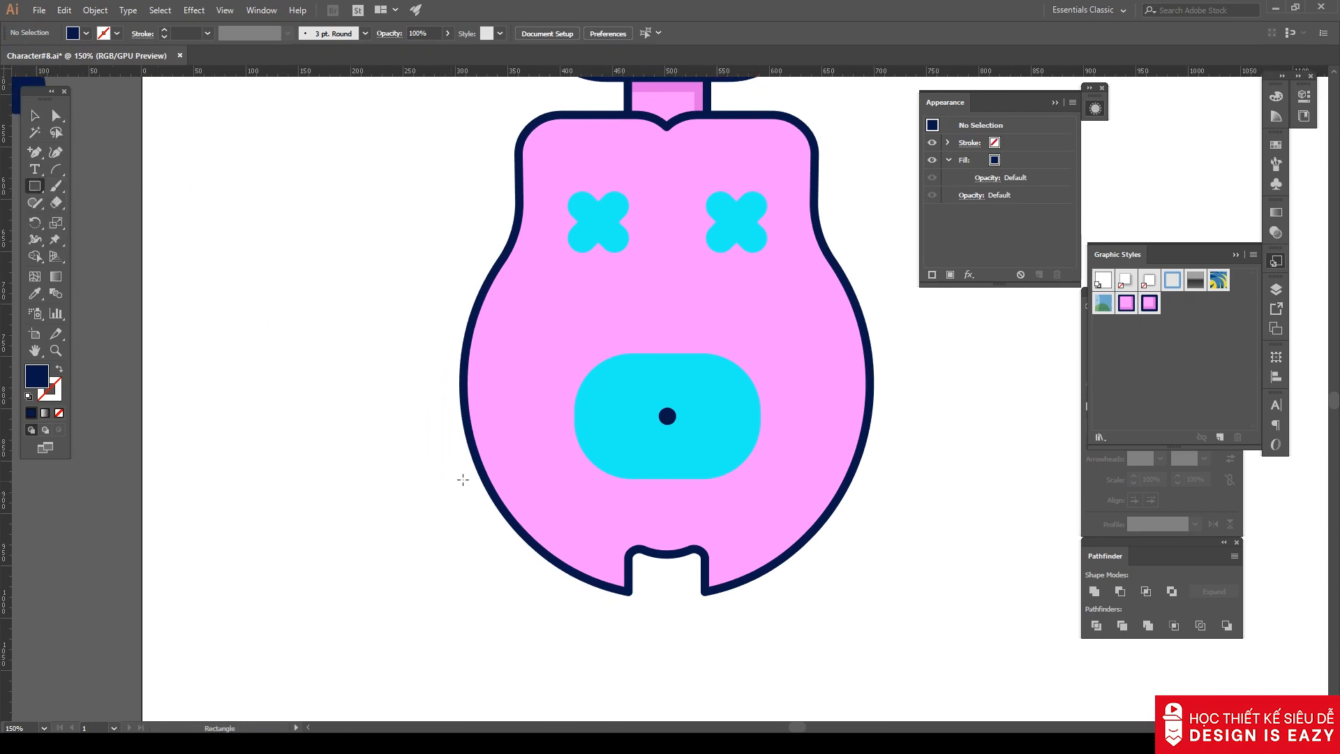
{"action": "mouse_move", "coordinate": [628, 609]}
{"action": "left_mouse_down"}
{"action": "mouse_move", "coordinate": [543, 564]}
{"action": "mouse_move", "coordinate": [586, 594]}
{"action": "left_mouse_up"}
{"action": "key", "text": "a"}
{"action": "key", "text": "i"}
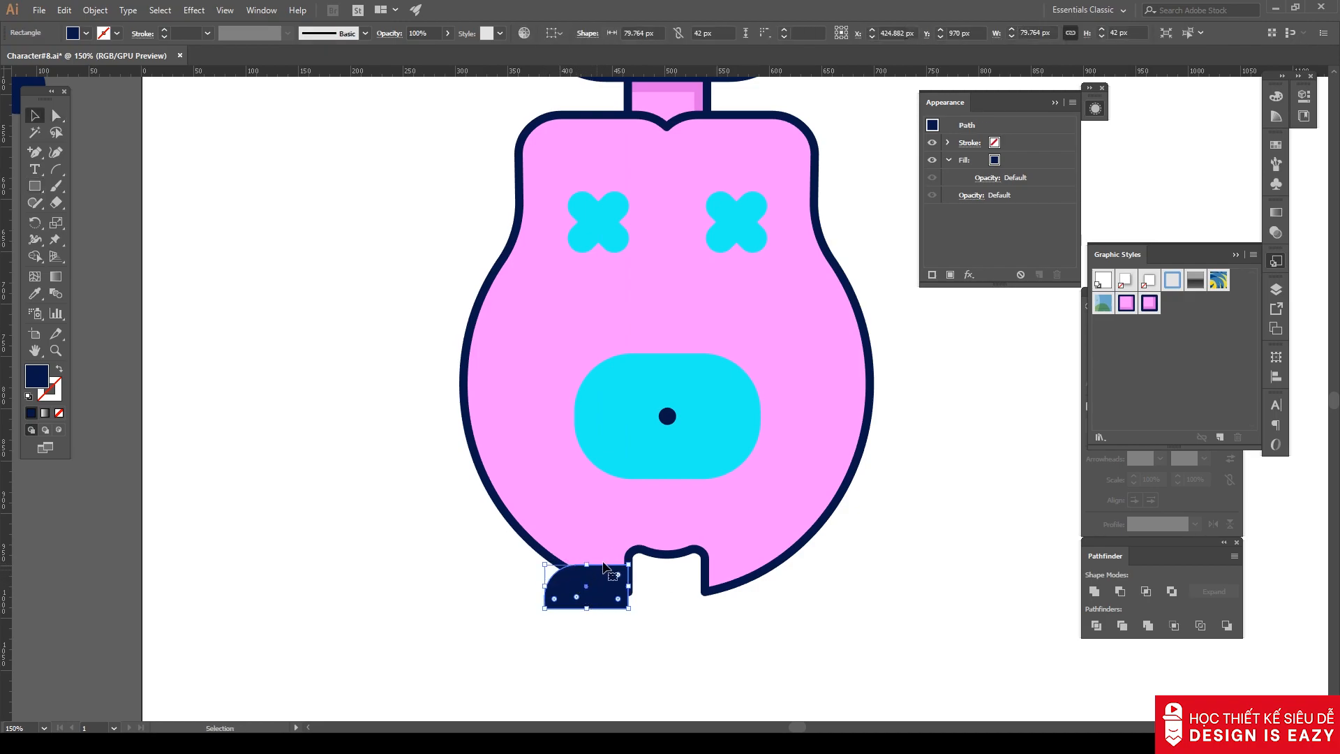
{"action": "left_click", "coordinate": [601, 545]}
{"action": "key", "text": "v"}
{"action": "left_click", "coordinate": [430, 564]}
Lengthen the foot slightly by lowering its bottom edge.
{"action": "left_click_drag", "start_coordinate": [474, 599], "coordinate": [431, 528]}
{"action": "key", "text": "a"}
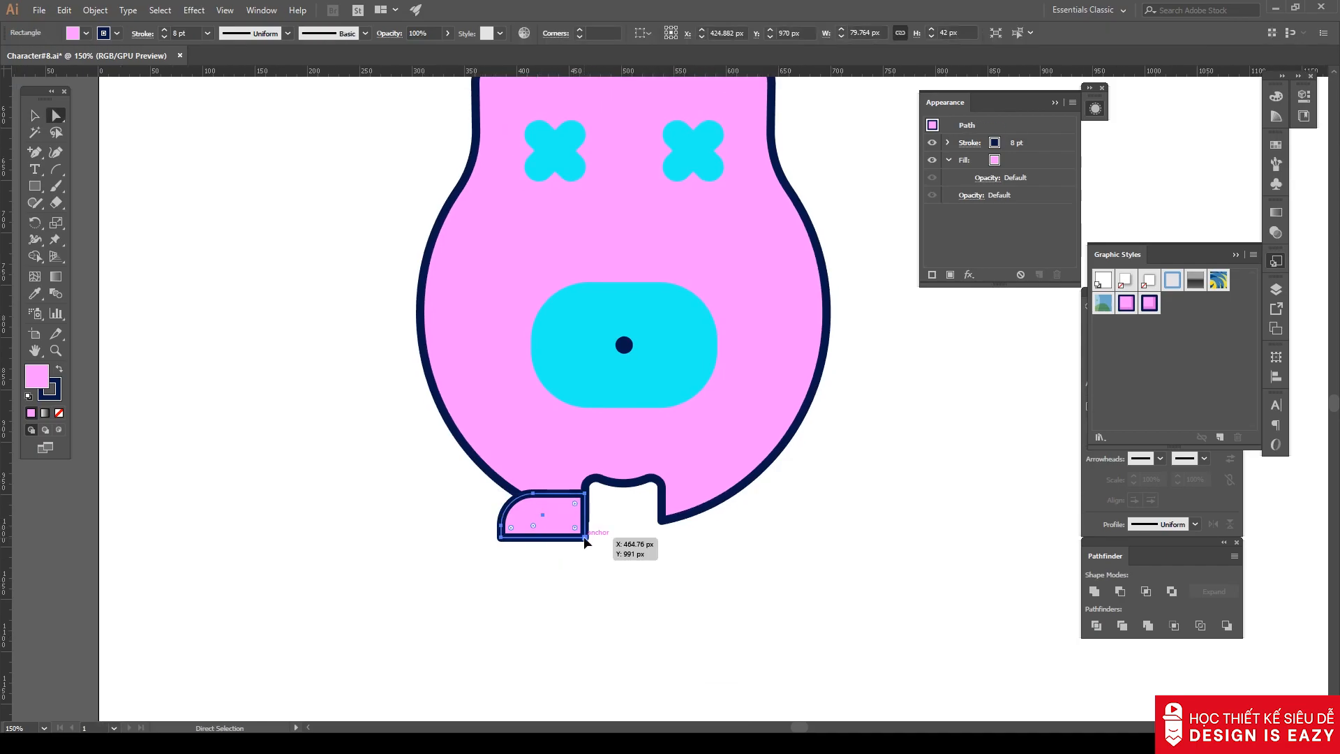
{"action": "left_click_drag", "start_coordinate": [580, 538], "coordinate": [581, 550]}
{"action": "key", "text": "v"}
{"action": "left_click", "coordinate": [589, 569]}
{"action": "scroll", "coordinate": [588, 569], "scroll_direction": "up", "scroll_amount": 4}
{"action": "left_click_drag", "start_coordinate": [516, 446], "coordinate": [531, 442]}
{"action": "left_click", "coordinate": [627, 504]}
{"action": "left_click", "coordinate": [669, 505]}
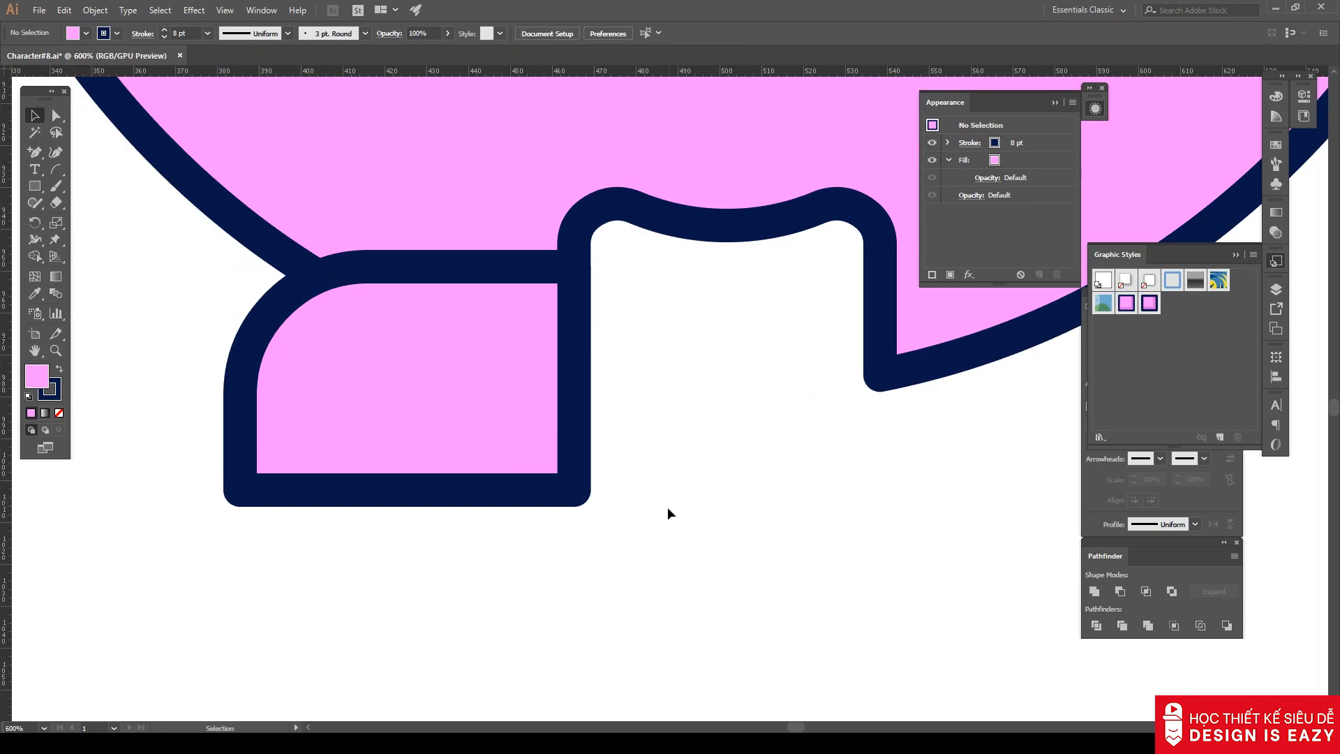
Draw an ellipse as wide as the foot, centre it on the foot's bottom edge and flatten it to about 21 px high.
{"action": "left_click_drag", "start_coordinate": [527, 513], "coordinate": [648, 514]}
{"action": "left_click", "coordinate": [38, 190]}
{"action": "left_click", "coordinate": [97, 219]}
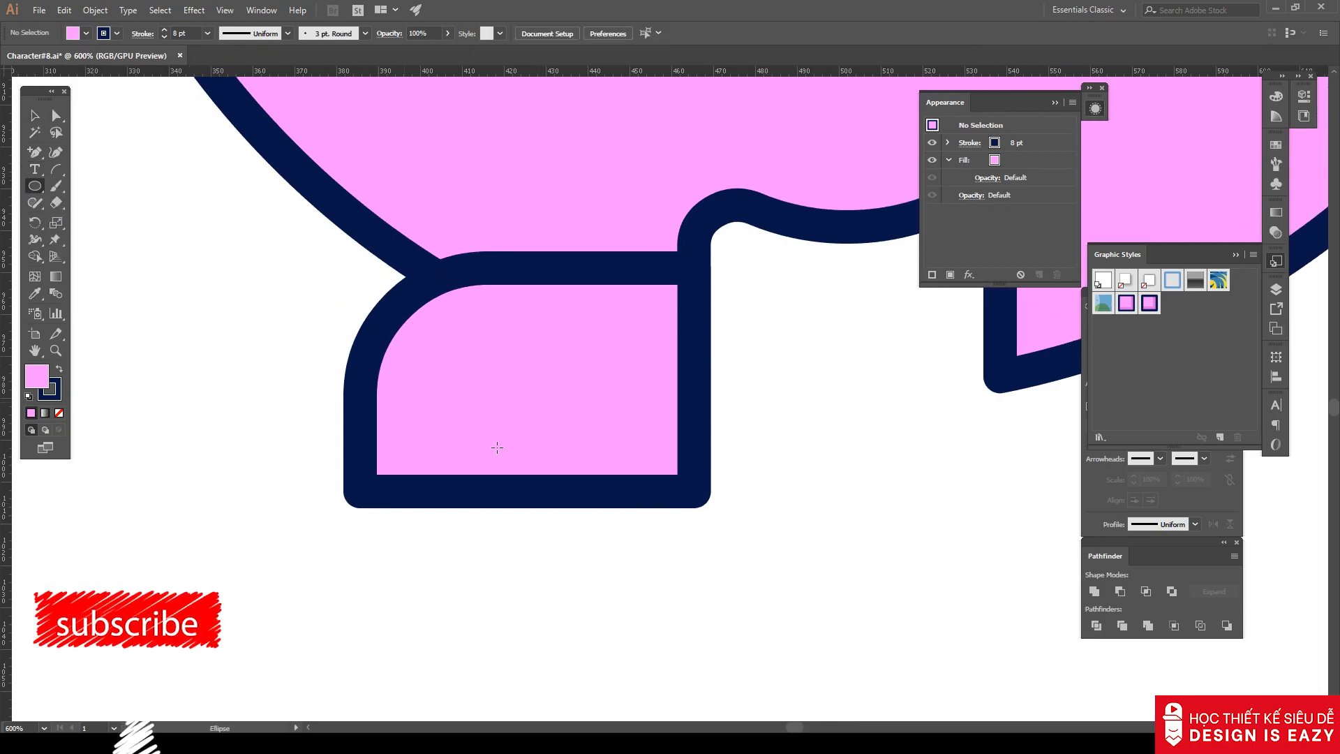
{"action": "left_click_drag", "start_coordinate": [361, 491], "coordinate": [693, 586]}
{"action": "key", "text": "v"}
{"action": "left_click_drag", "start_coordinate": [608, 554], "coordinate": [607, 503]}
{"action": "left_click_drag", "start_coordinate": [530, 439], "coordinate": [530, 447]}
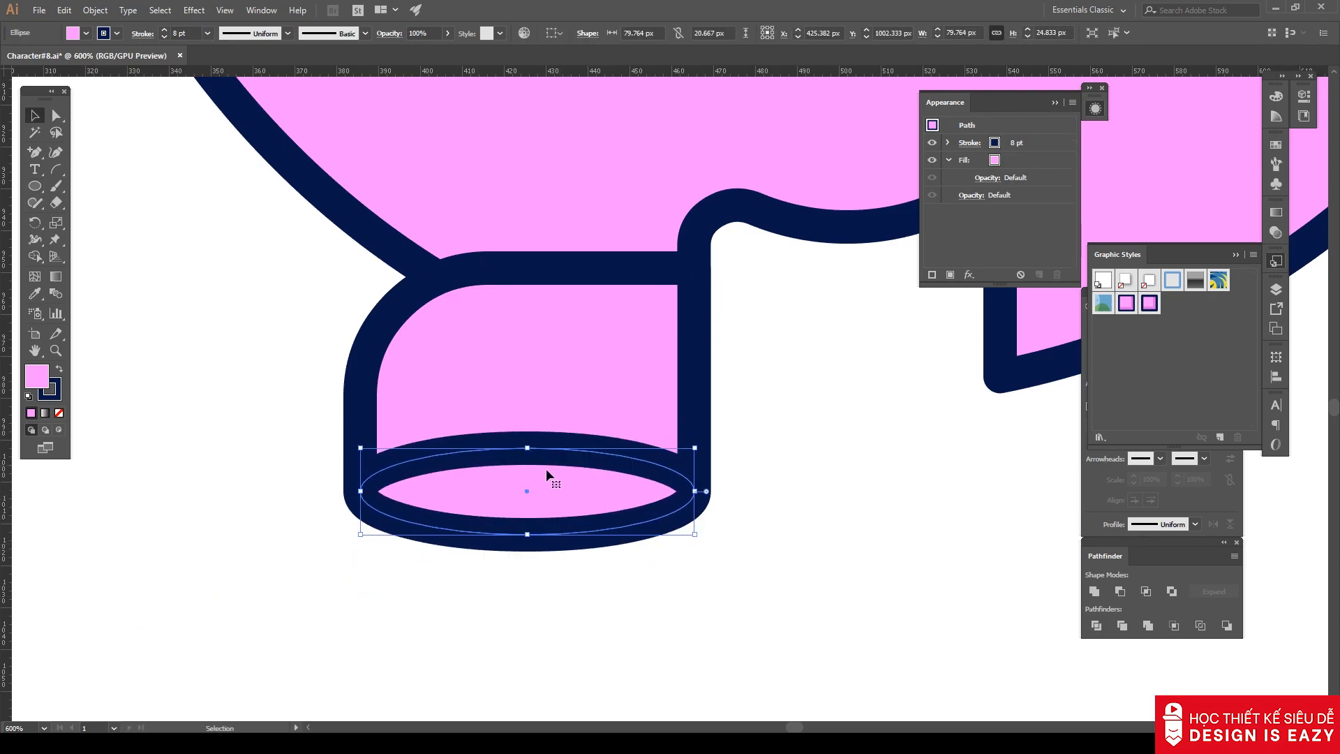
Fill the sole ellipse with cyan, keeping its navy outline, and lower the foot's top edge slightly.
{"action": "key", "text": "ctrl+1"}
{"action": "key", "text": "i"}
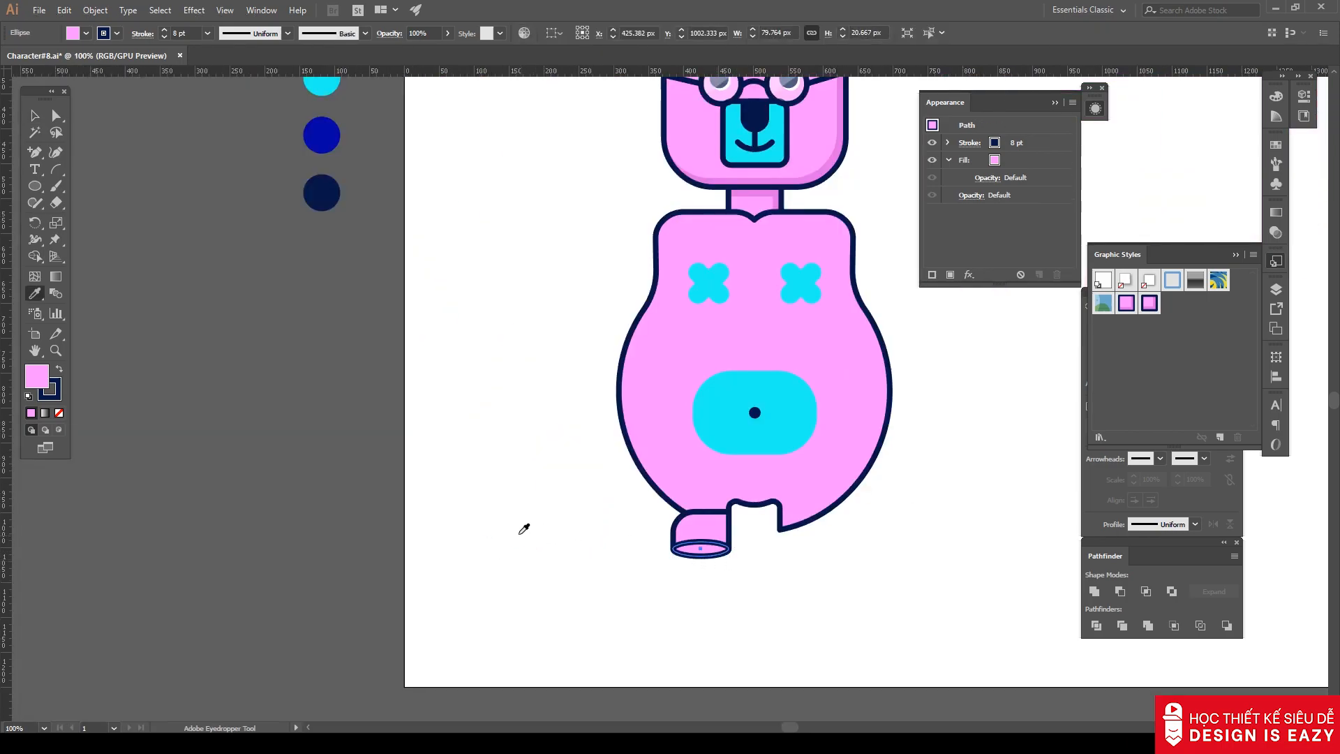
{"action": "scroll", "coordinate": [751, 563], "scroll_direction": "up", "scroll_amount": 3}
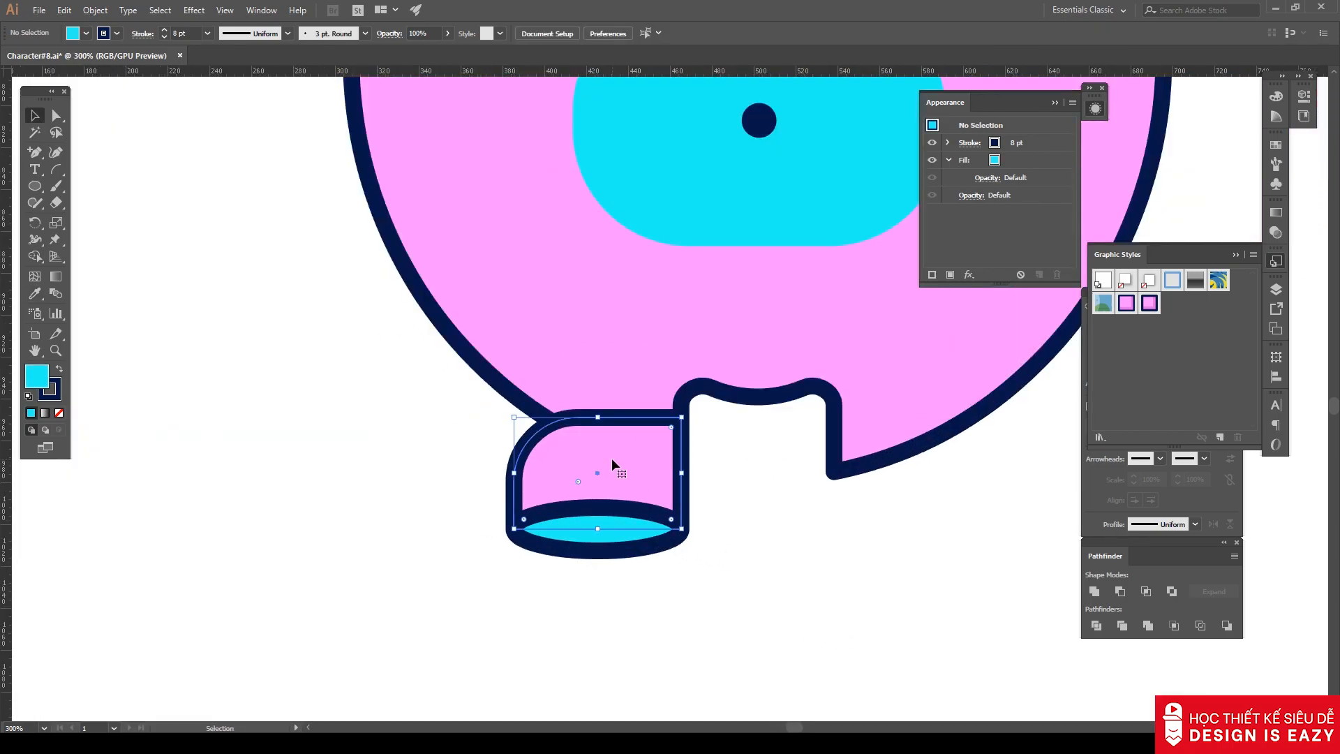
{"action": "key", "text": "v"}
{"action": "left_click", "coordinate": [611, 458]}
{"action": "left_click_drag", "start_coordinate": [599, 417], "coordinate": [600, 428]}
{"action": "left_click", "coordinate": [744, 561]}
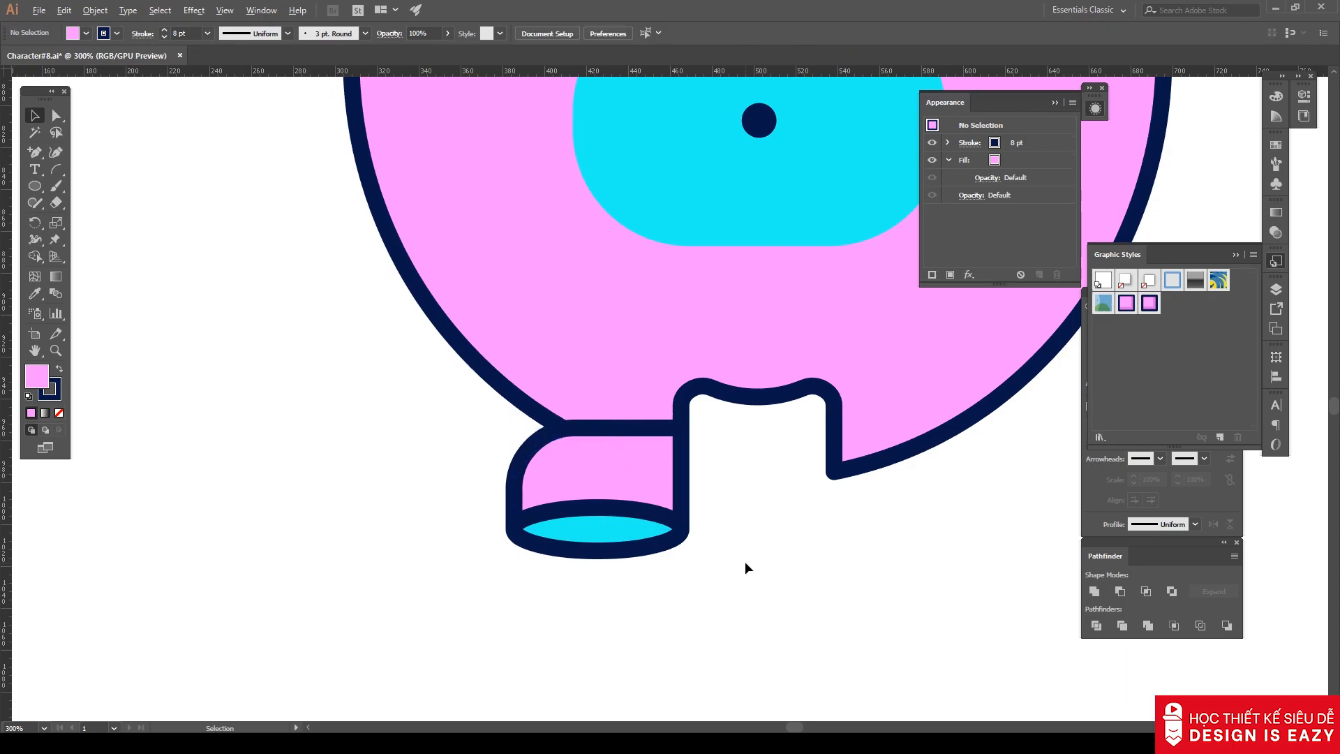
Apply Graphic Style 2 to the foot and set its Transform effect to move 2 px horizontally and 2 px vertically.
{"action": "left_click", "coordinate": [625, 531]}
{"action": "left_click", "coordinate": [602, 469], "text": "shift"}
{"action": "left_click", "coordinate": [761, 545]}
{"action": "left_click_drag", "start_coordinate": [761, 544], "coordinate": [631, 528]}
{"action": "left_click", "coordinate": [484, 466]}
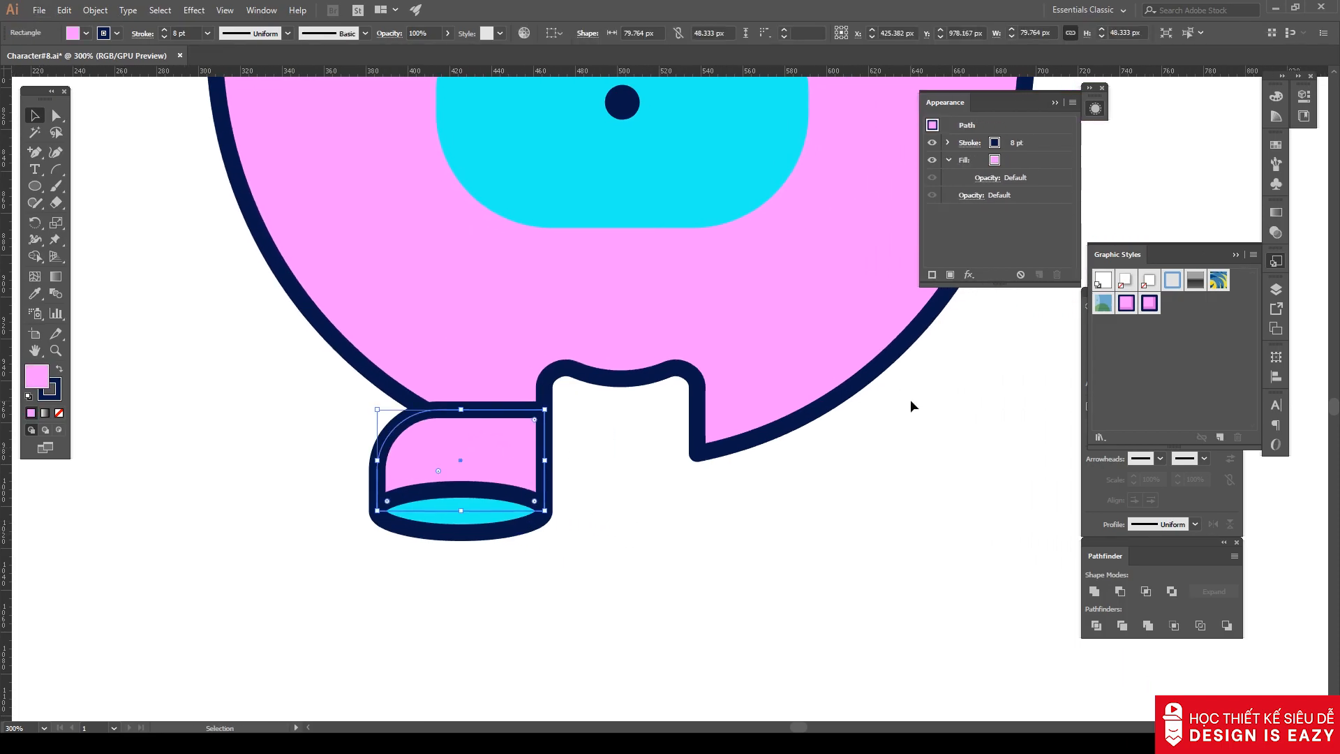
{"action": "left_click", "coordinate": [1152, 306]}
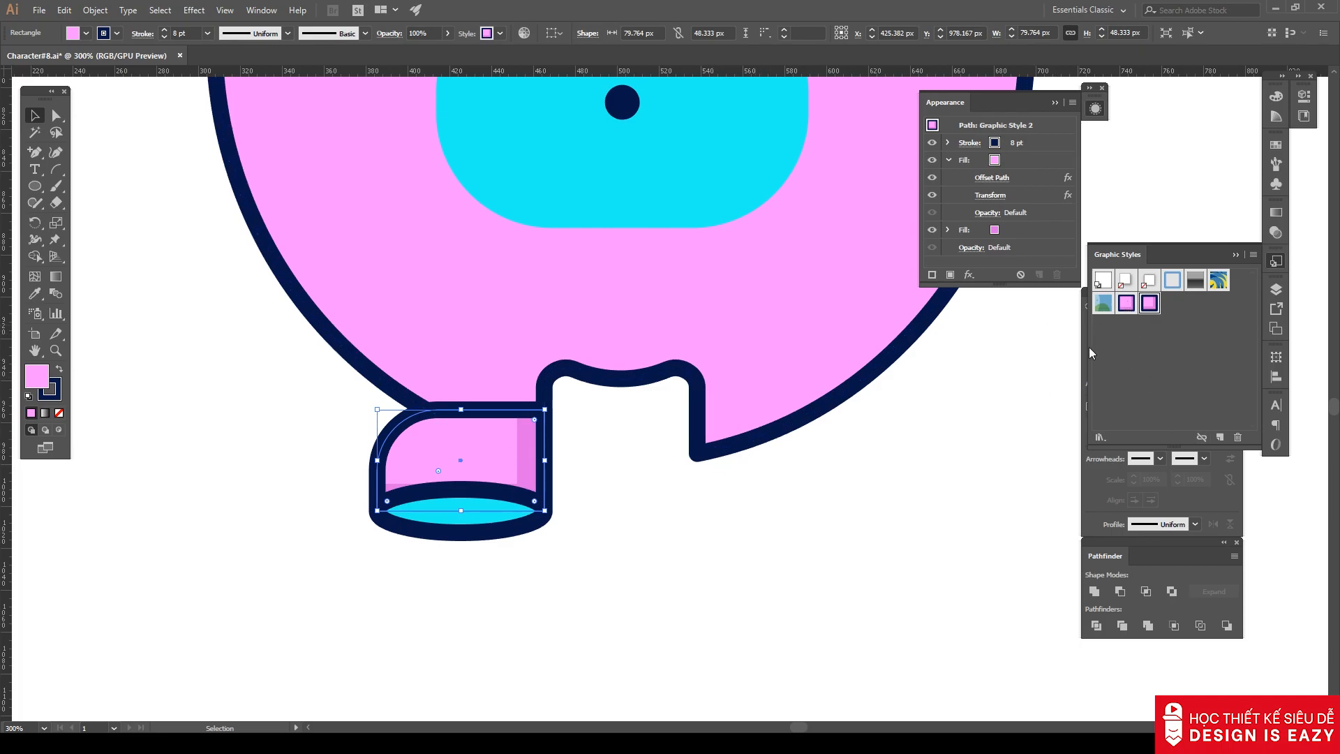
{"action": "left_click", "coordinate": [989, 195]}
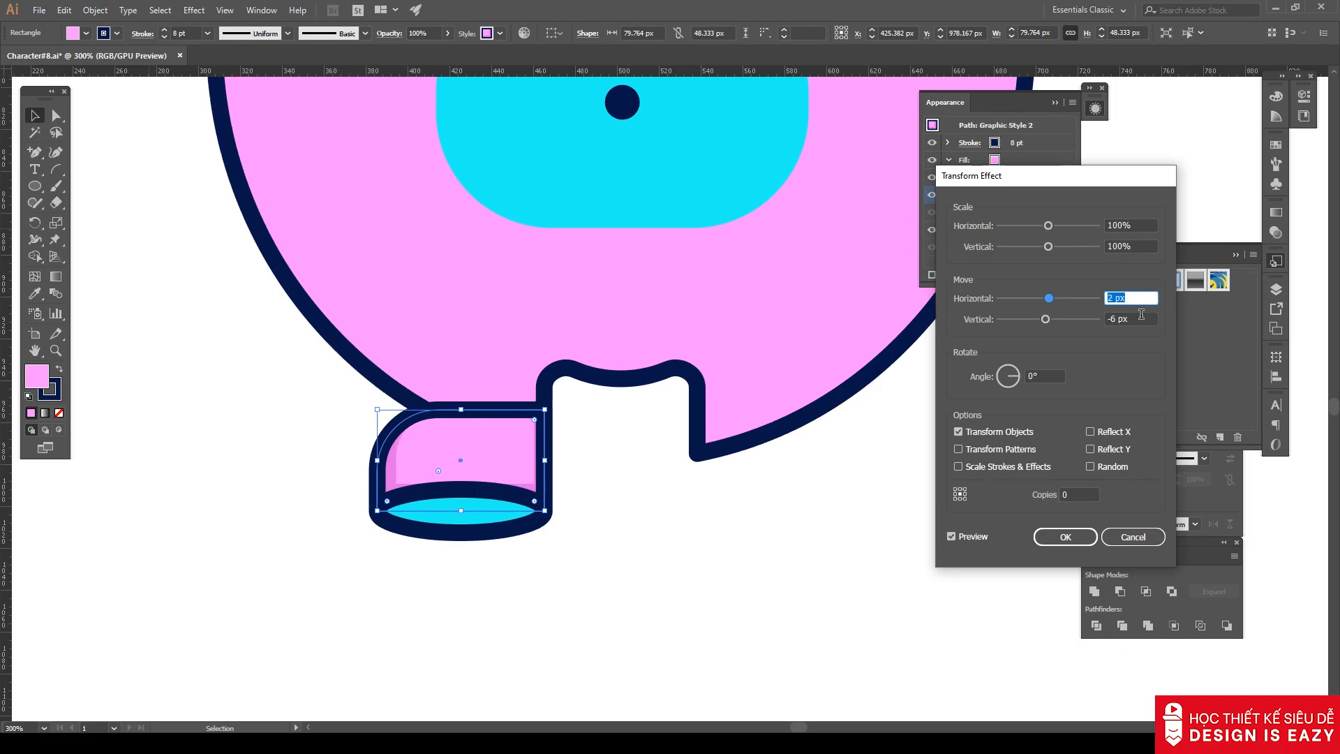
{"action": "key", "text": "Tab"}
{"action": "key", "text": "Up"}
{"action": "key", "text": "Up"}
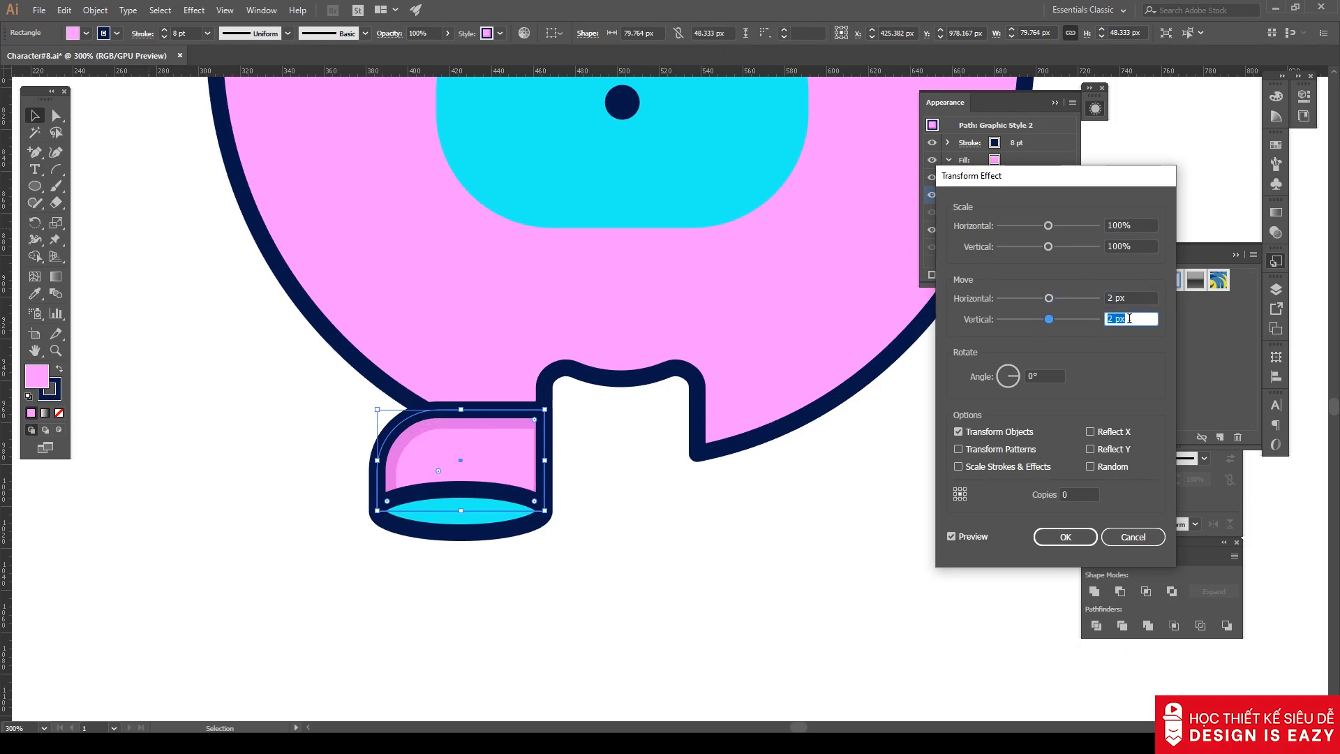
{"action": "left_click", "coordinate": [1077, 545]}
Group the foot with its sole and place a mirrored copy on the other side of the notch.
{"action": "left_click", "coordinate": [482, 533], "text": "shift"}
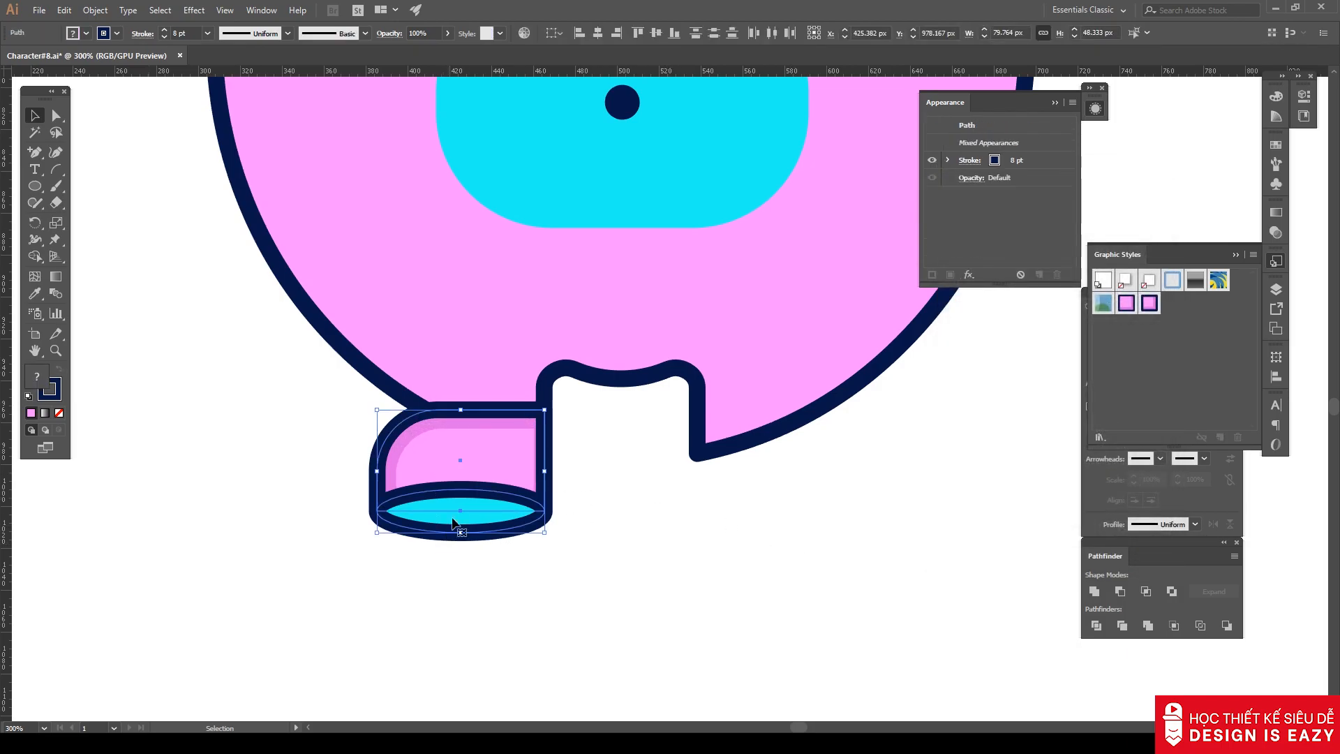
{"action": "right_click", "coordinate": [464, 502]}
{"action": "left_click", "coordinate": [516, 313]}
{"action": "right_click", "coordinate": [466, 474]}
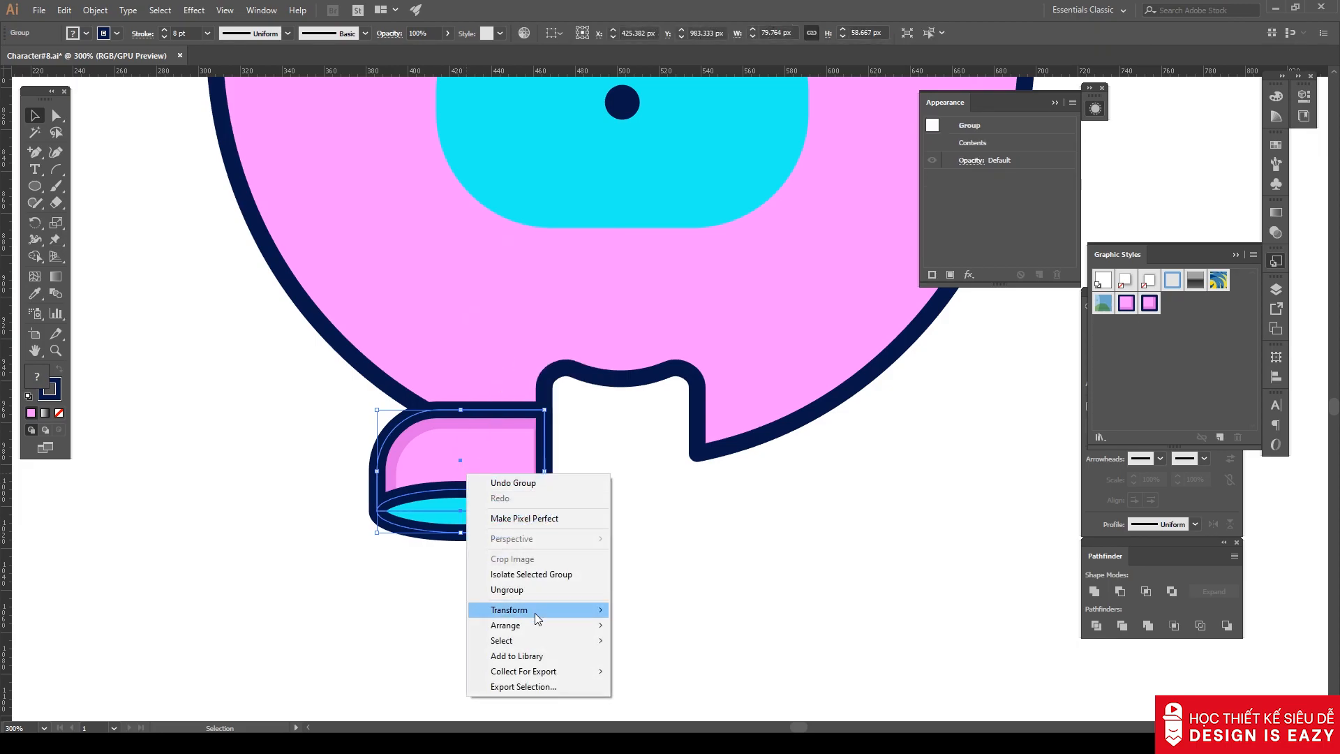
{"action": "mouse_move", "coordinate": [535, 610]}
{"action": "left_click", "coordinate": [646, 661]}
{"action": "left_click", "coordinate": [858, 413]}
{"action": "left_click_drag", "start_coordinate": [482, 480], "coordinate": [792, 474]}
{"action": "left_click", "coordinate": [752, 592]}
{"action": "key", "text": "ctrl+1"}
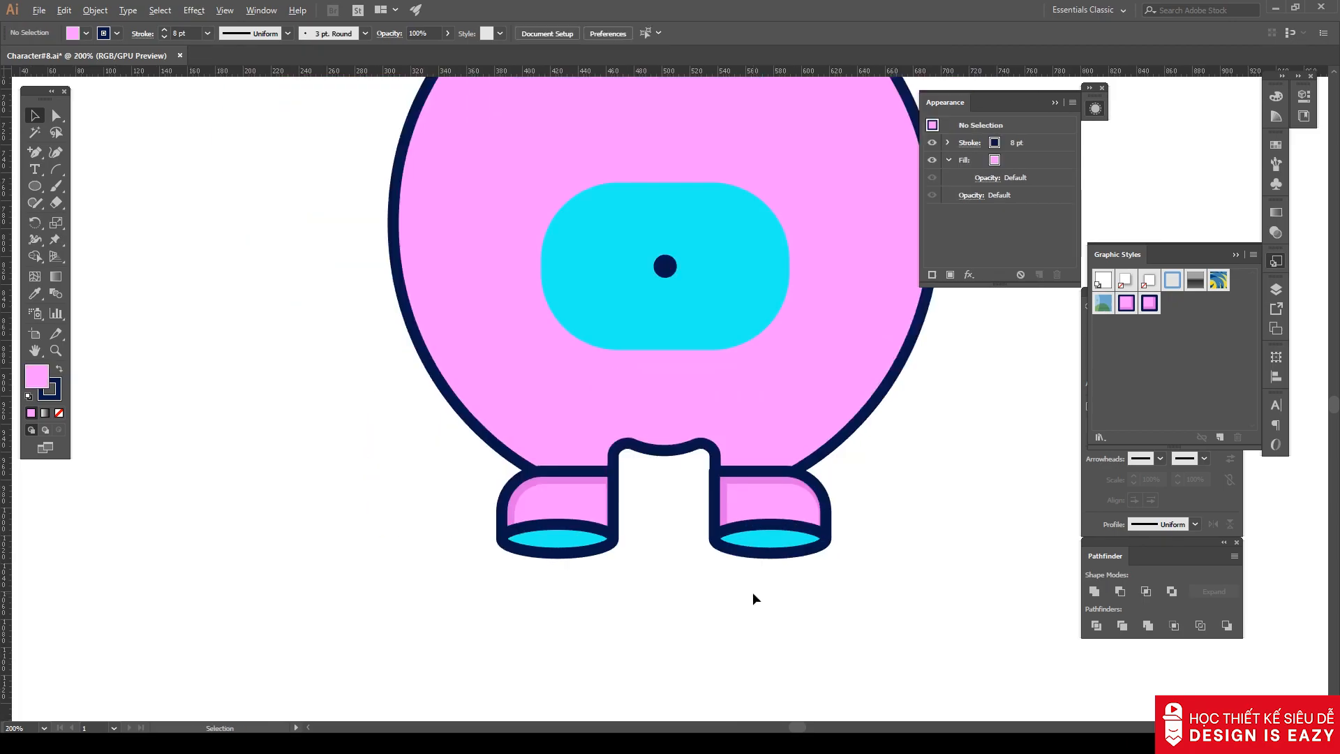
Narrow the belly slightly by moving the widest and waist anchor points on both sides inward.
{"action": "scroll", "coordinate": [753, 592], "scroll_direction": "down", "scroll_amount": 2}
{"action": "left_click_drag", "start_coordinate": [855, 557], "coordinate": [818, 553]}
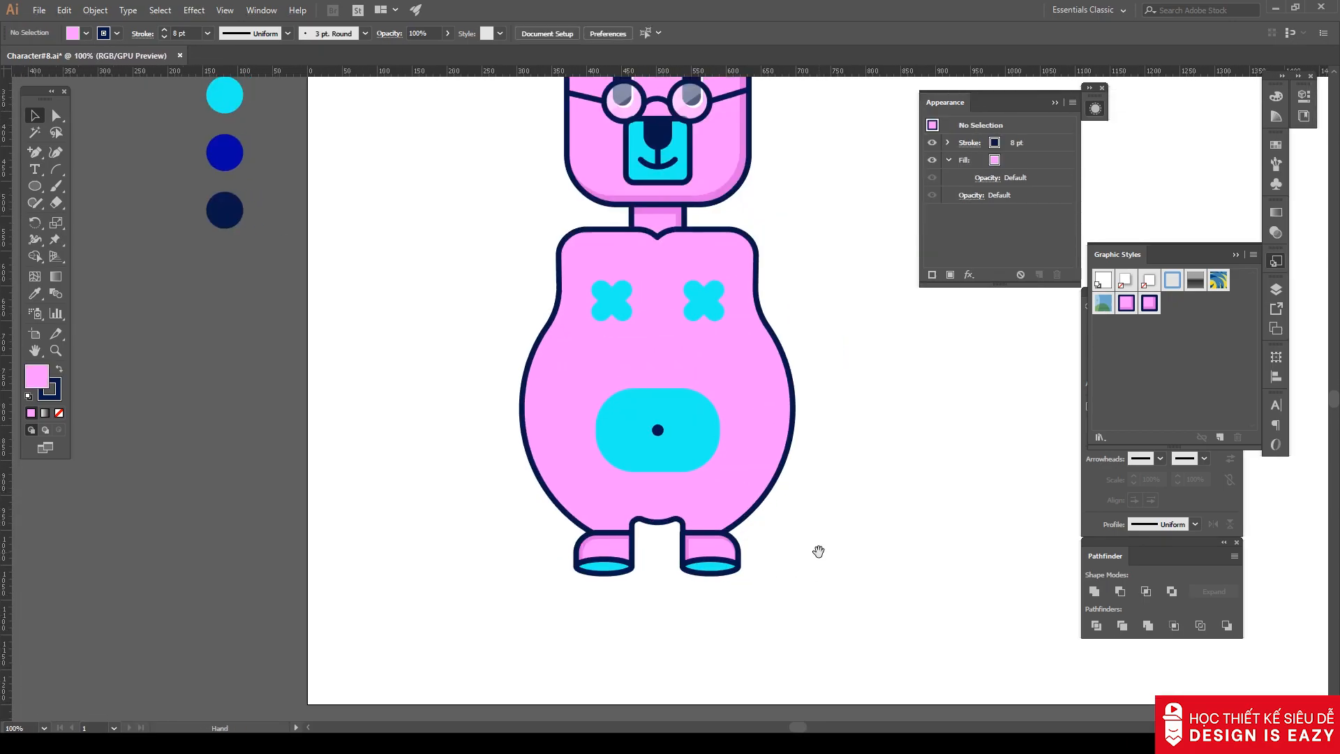
{"action": "left_click", "coordinate": [773, 488]}
{"action": "key", "text": "a"}
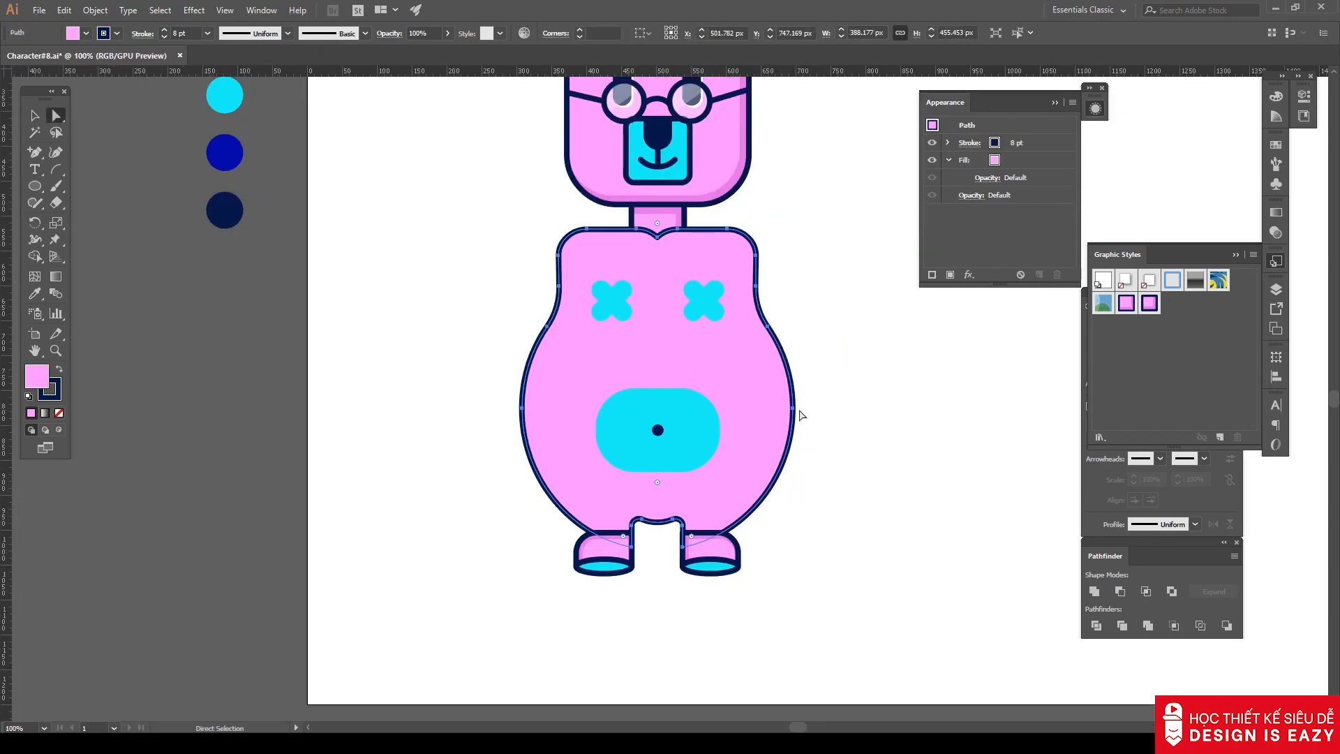
{"action": "left_click", "coordinate": [794, 412]}
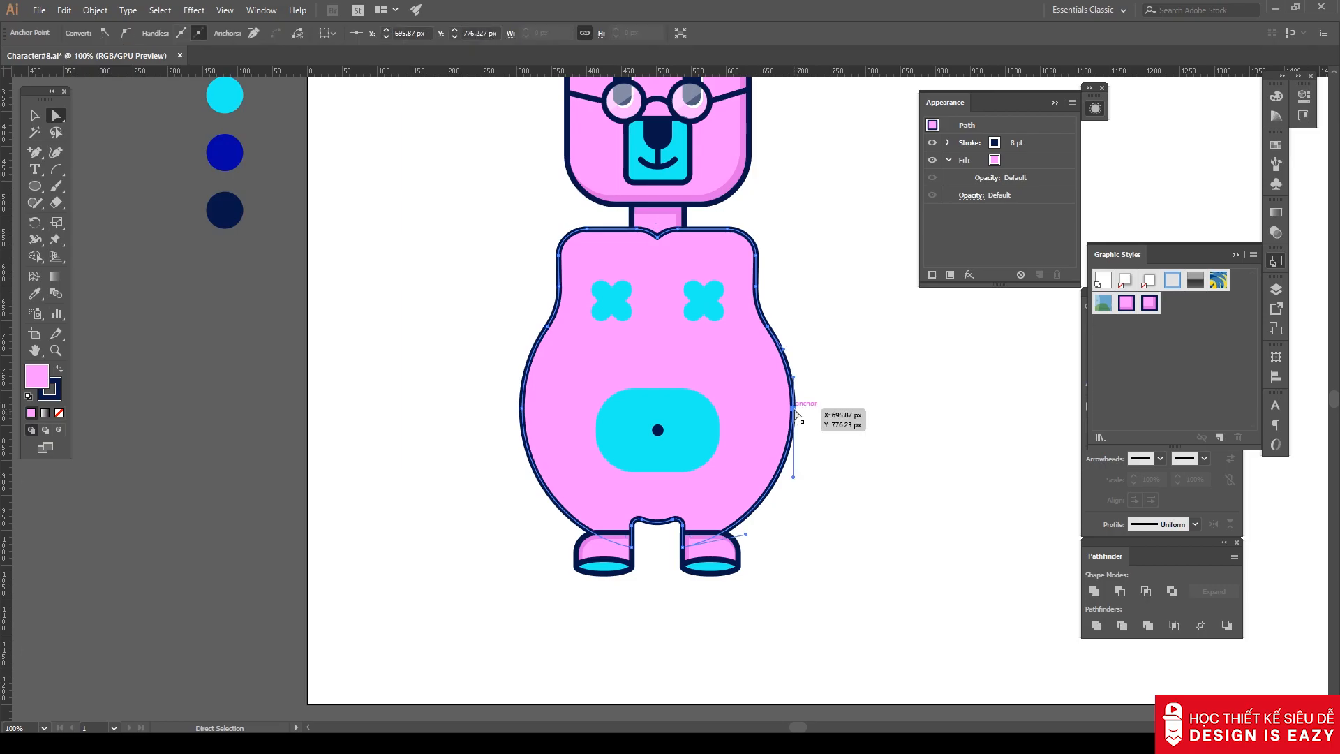
{"action": "left_click", "coordinate": [770, 333]}
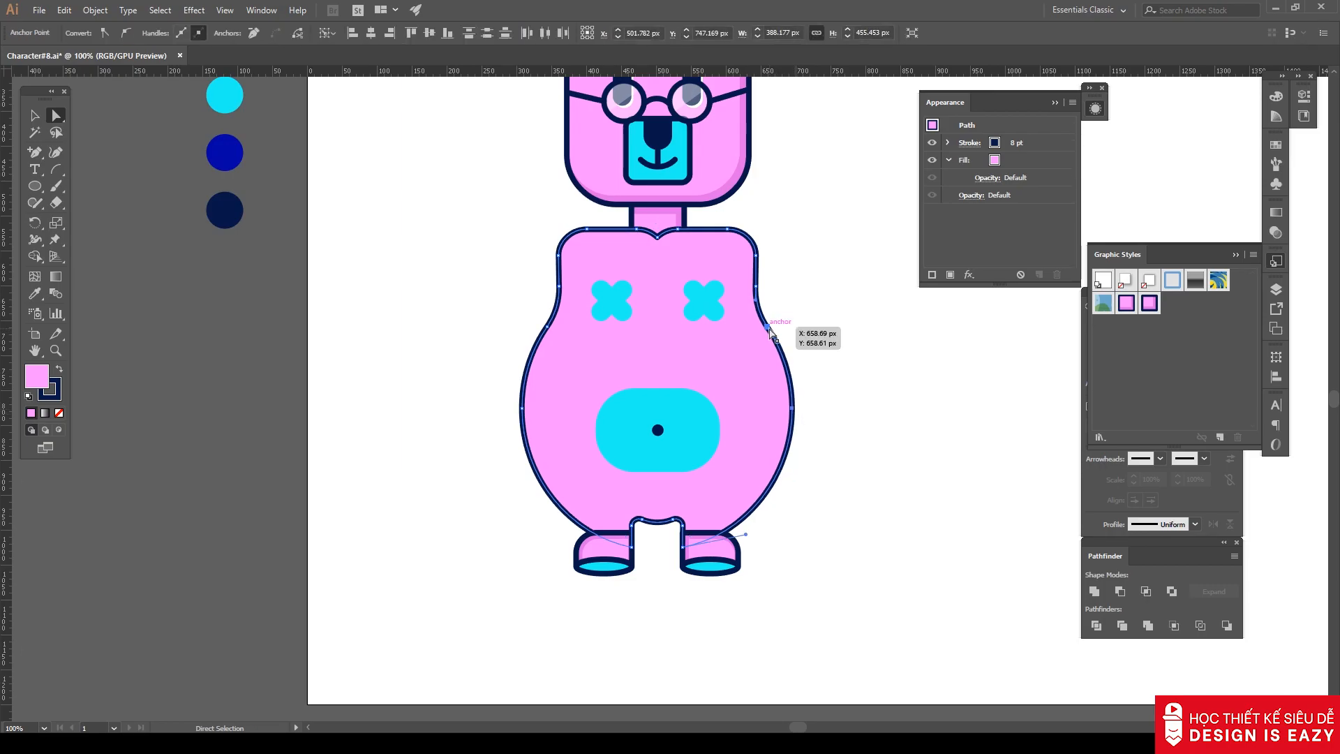
{"action": "key", "text": "ctrl+shift+a"}
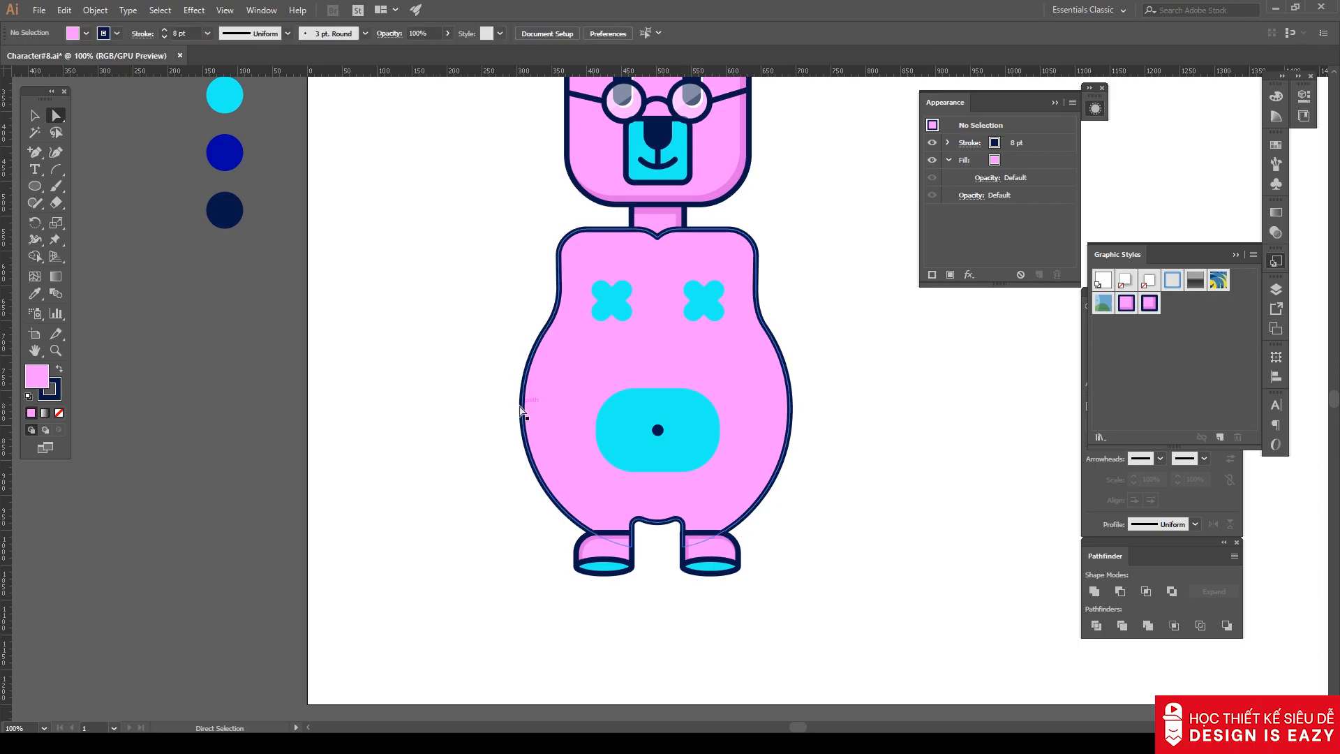
{"action": "left_click", "coordinate": [523, 406]}
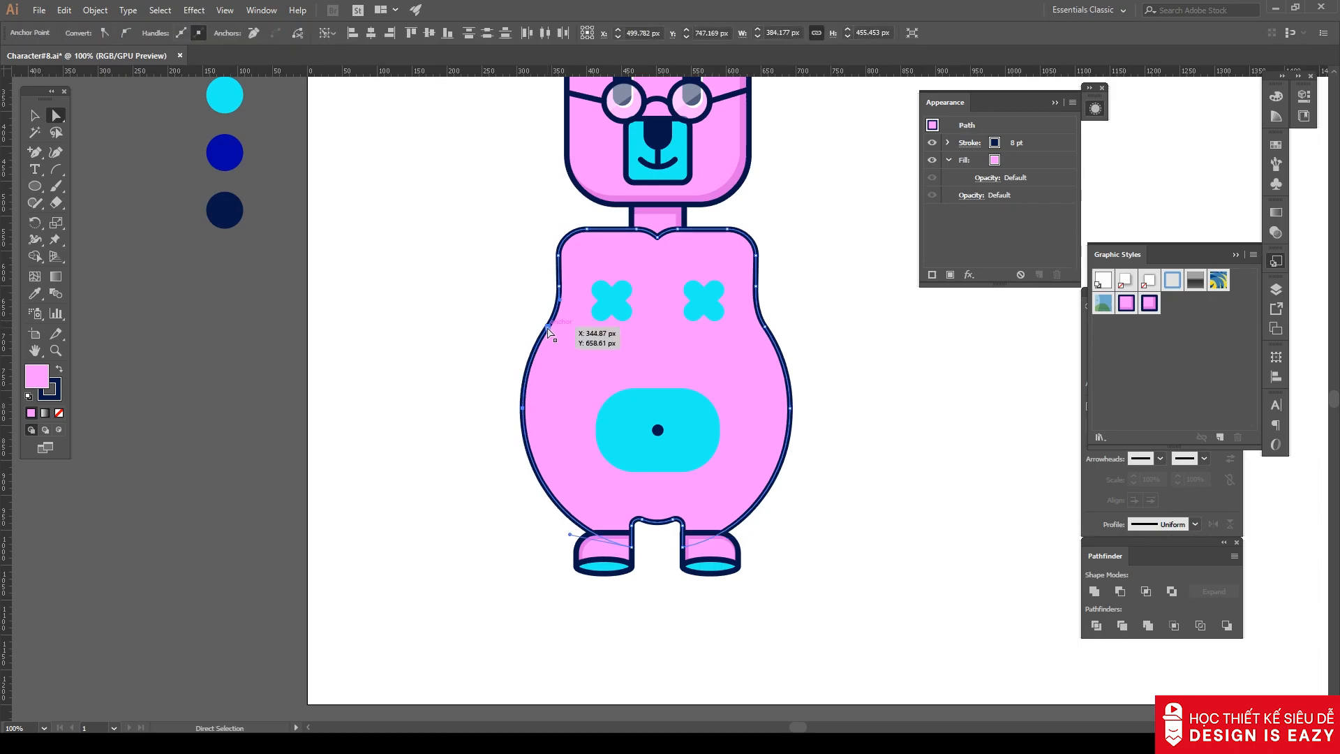
{"action": "key", "text": "v"}
Widen both feet outward to about 90 px each.
{"action": "left_click", "coordinate": [849, 446]}
{"action": "left_click_drag", "start_coordinate": [849, 446], "coordinate": [765, 451]}
{"action": "scroll", "coordinate": [515, 617], "scroll_direction": "up", "scroll_amount": 2}
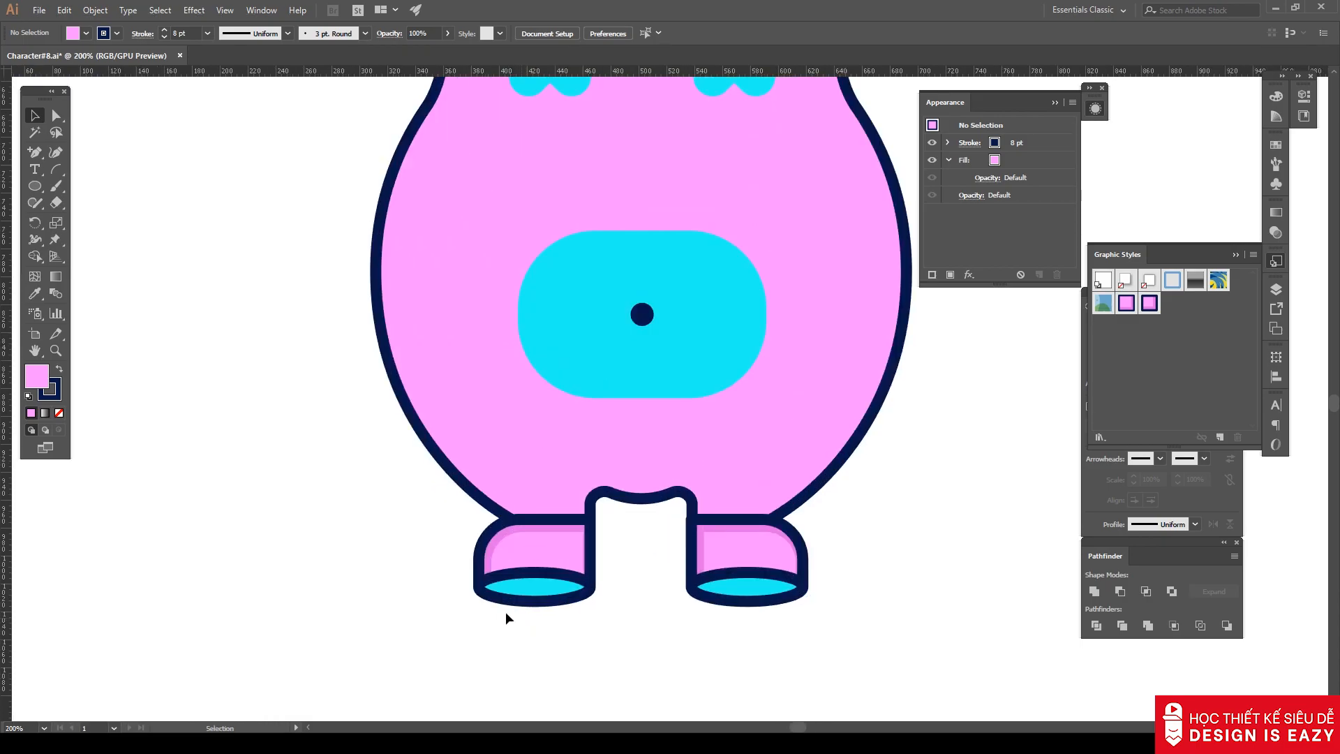
{"action": "left_click", "coordinate": [499, 599]}
{"action": "left_click_drag", "start_coordinate": [542, 520], "coordinate": [525, 520]}
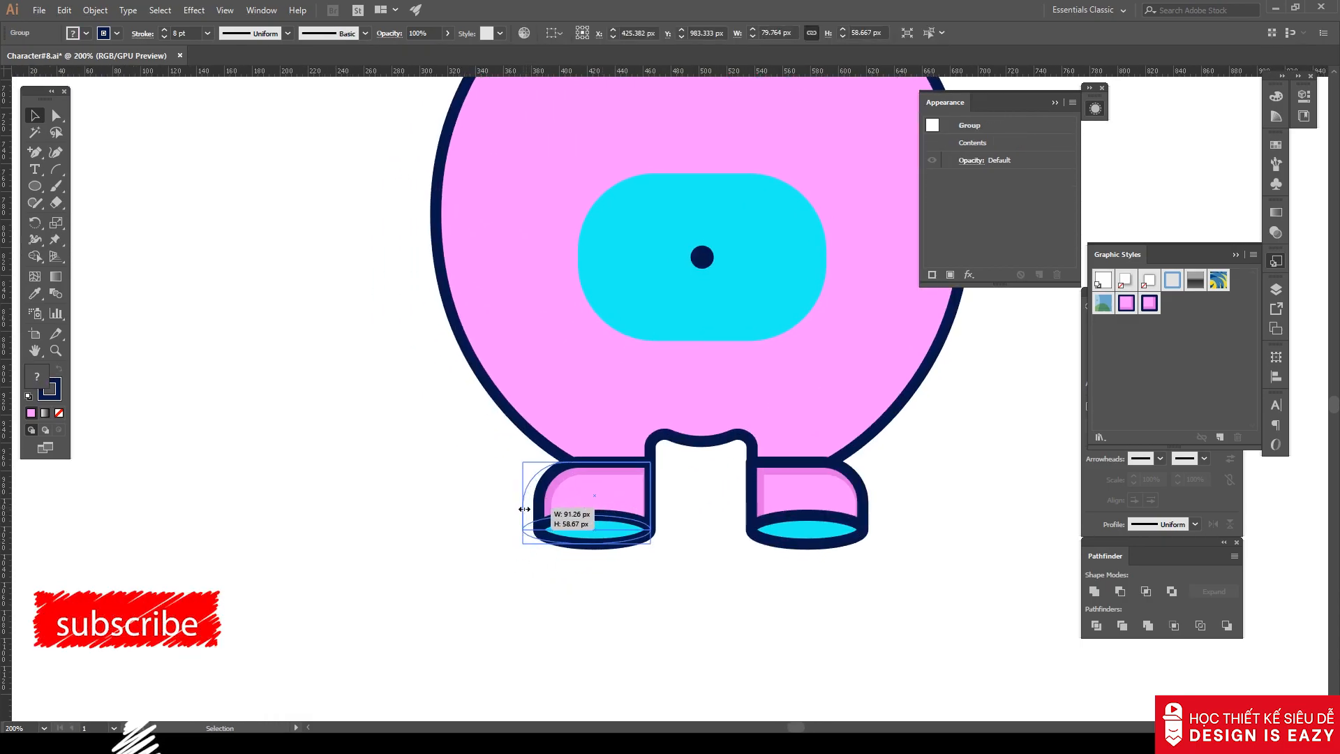
{"action": "left_click", "coordinate": [865, 525]}
{"action": "left_click_drag", "start_coordinate": [869, 529], "coordinate": [878, 577]}
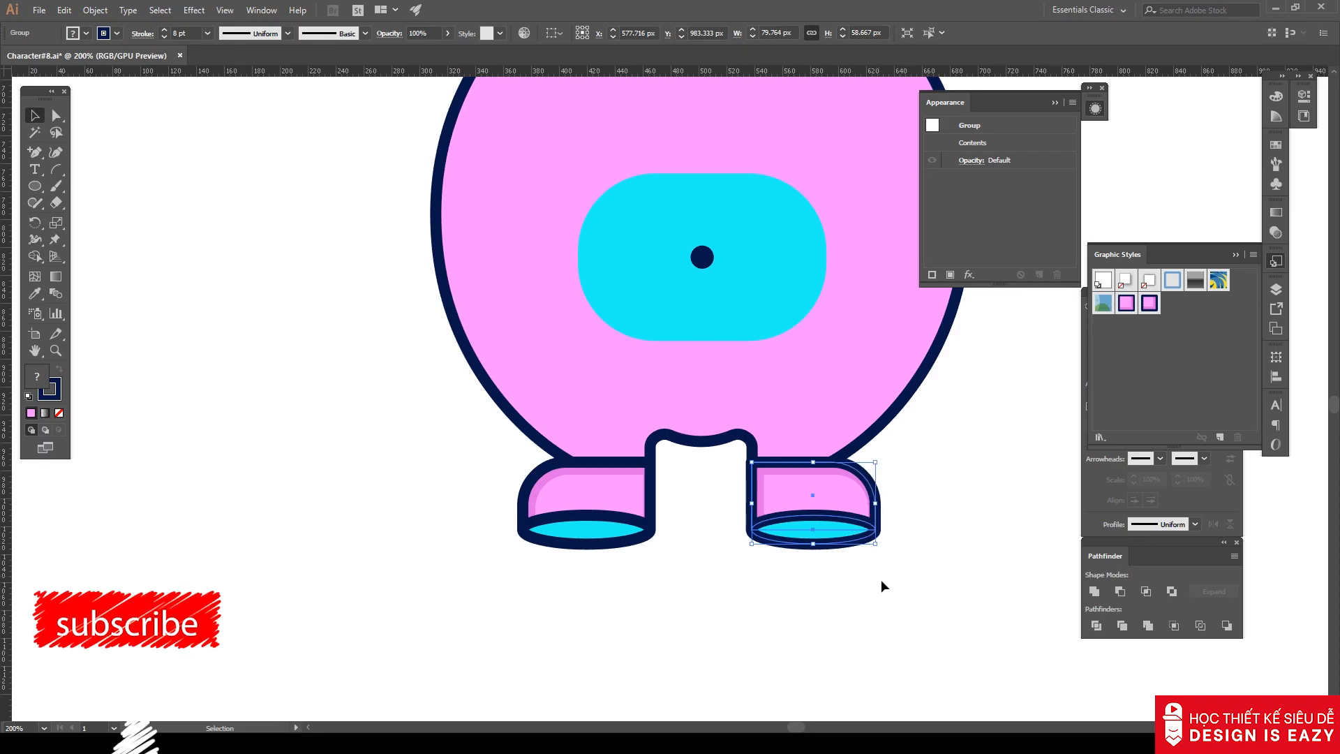
Draw a rounded rectangle about 44 by 10 px on the left foot and give it the cream swatch's fill without stroke.
{"action": "left_click", "coordinate": [878, 576]}
{"action": "scroll", "coordinate": [815, 563], "scroll_direction": "down", "scroll_amount": 1}
{"action": "scroll", "coordinate": [649, 548], "scroll_direction": "up", "scroll_amount": 3}
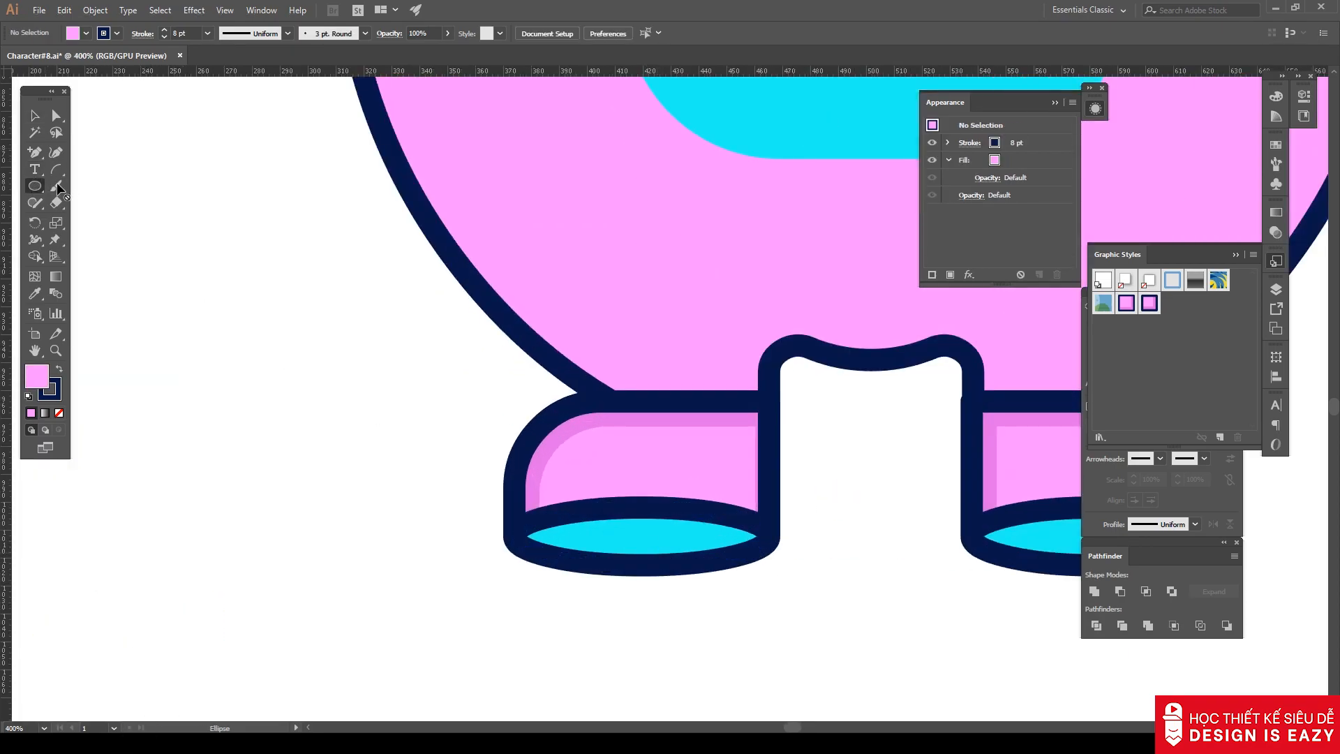
{"action": "left_click_drag", "start_coordinate": [38, 187], "coordinate": [81, 205]}
{"action": "left_click_drag", "start_coordinate": [717, 469], "coordinate": [594, 441]}
{"action": "scroll", "coordinate": [479, 428], "scroll_direction": "down", "scroll_amount": 4}
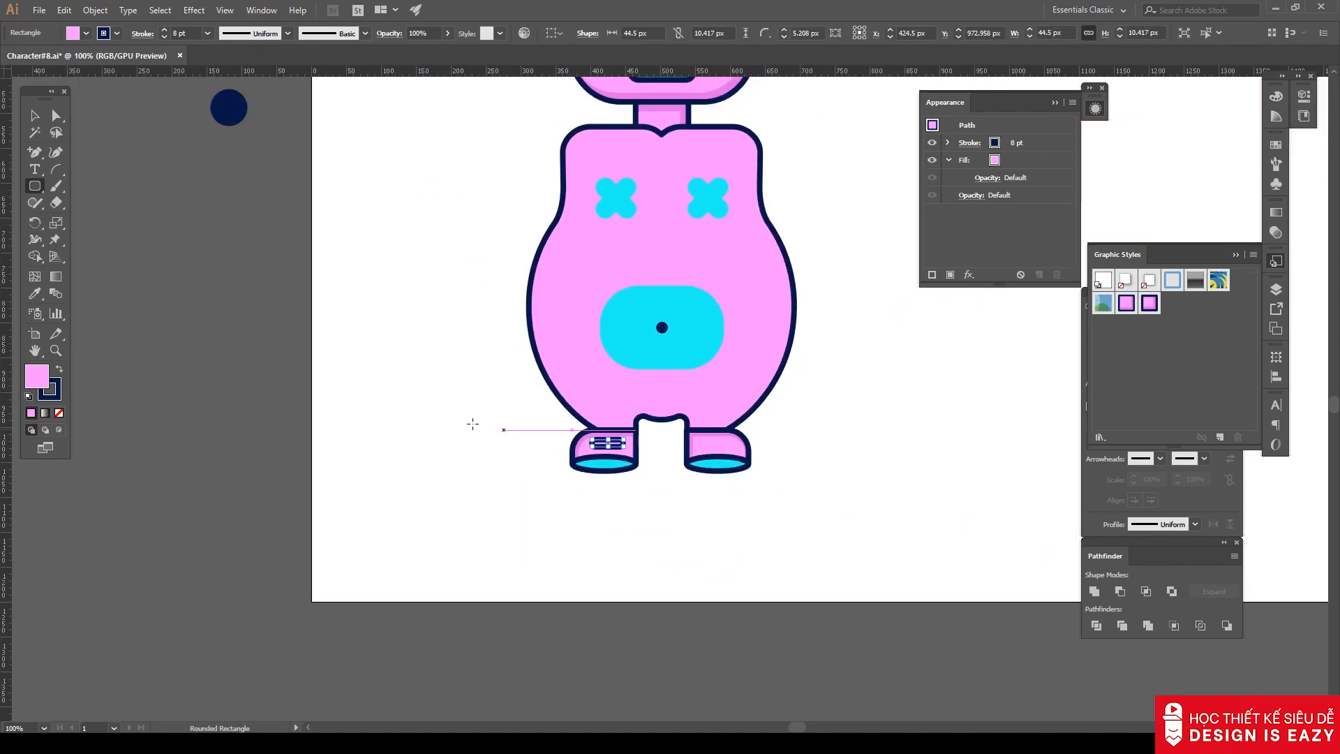
{"action": "scroll", "coordinate": [240, 261], "scroll_direction": "up", "scroll_amount": 6}
{"action": "key", "text": "i"}
{"action": "scroll", "coordinate": [296, 282], "scroll_direction": "up", "scroll_amount": 1}
{"action": "left_click", "coordinate": [229, 85]}
{"action": "scroll", "coordinate": [434, 278], "scroll_direction": "down", "scroll_amount": 3}
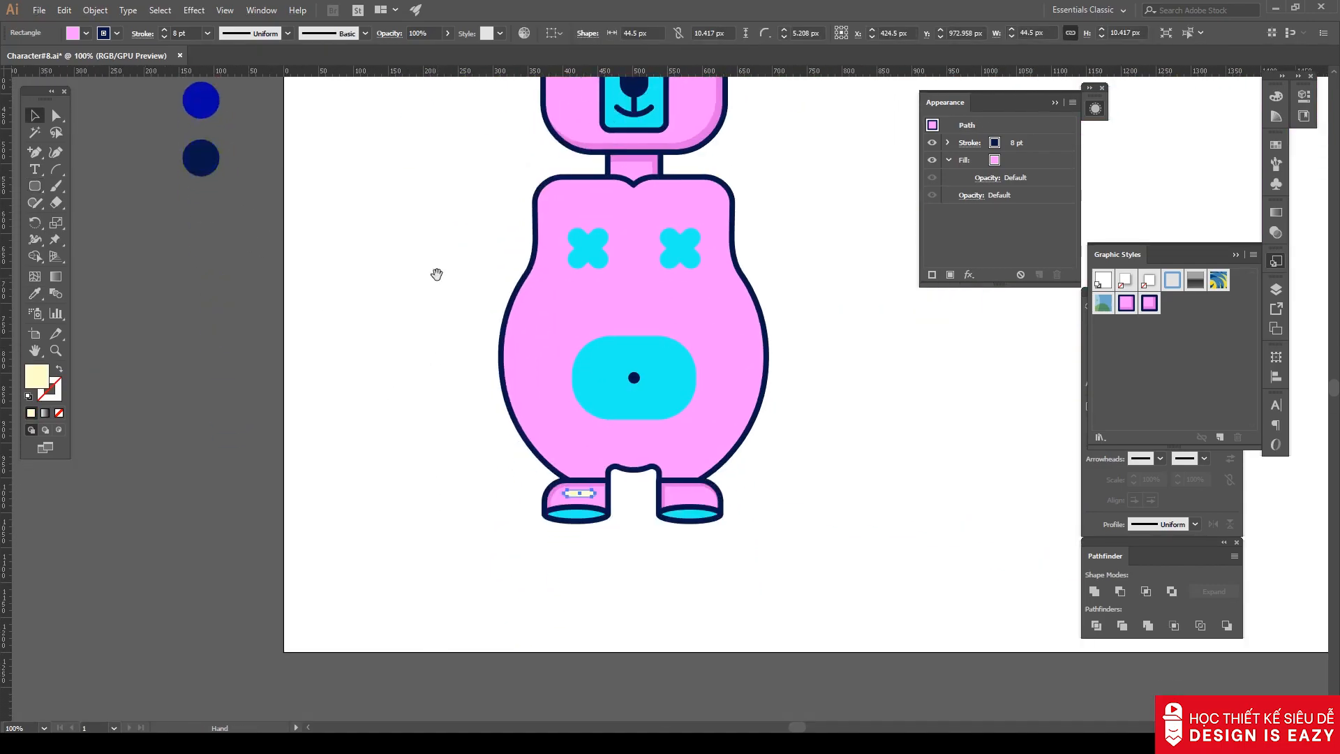
Adjust the cream highlight's position on the left foot and place a copy on the right foot.
{"action": "key", "text": "v"}
{"action": "key", "text": "ctrl+shift+a"}
{"action": "scroll", "coordinate": [587, 517], "scroll_direction": "up", "scroll_amount": 5}
{"action": "left_click_drag", "start_coordinate": [560, 359], "coordinate": [555, 359]}
{"action": "scroll", "coordinate": [488, 366], "scroll_direction": "down", "scroll_amount": 3}
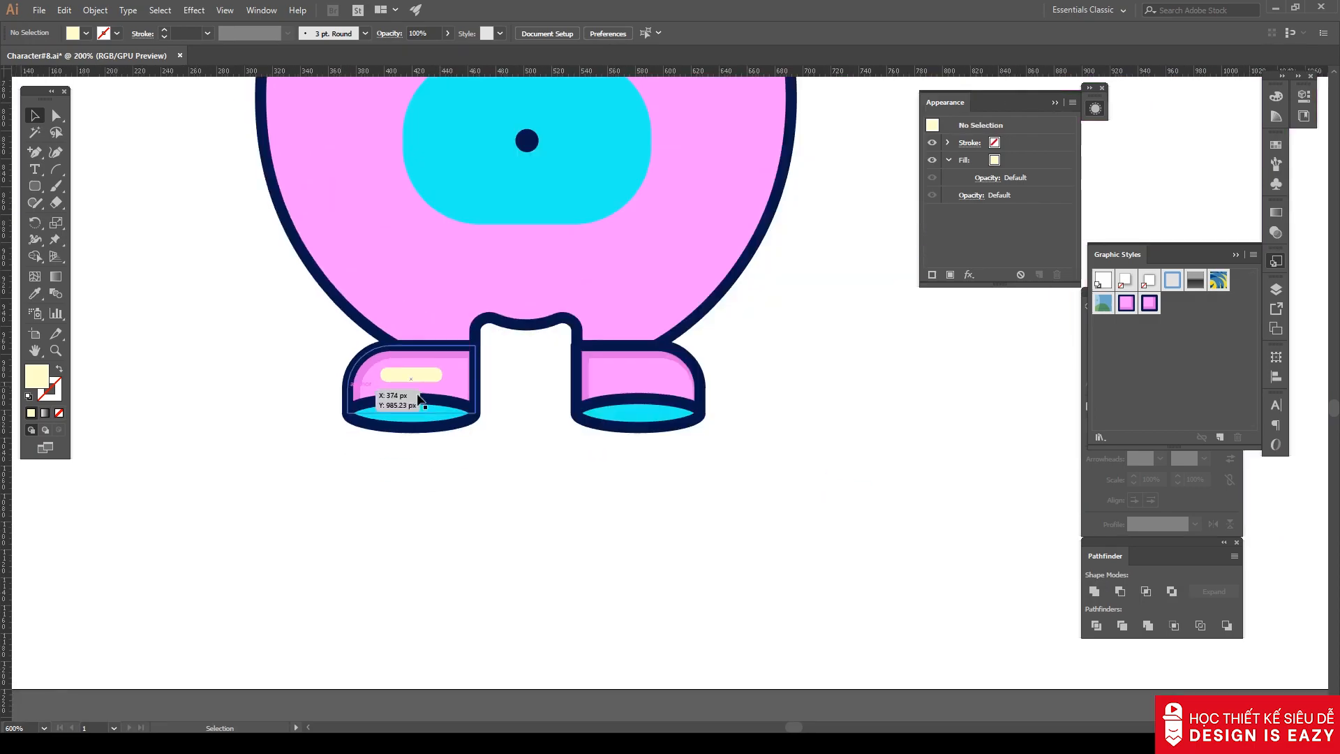
{"action": "left_click_drag", "start_coordinate": [653, 370], "coordinate": [650, 373]}
{"action": "left_click", "coordinate": [784, 406]}
{"action": "scroll", "coordinate": [786, 406], "scroll_direction": "down", "scroll_amount": 3}
{"action": "left_click_drag", "start_coordinate": [804, 396], "coordinate": [751, 489]}
Draw a vertical rectangle about 74 px wide beside the body and place a copy about 198 px tall at its lower end.
{"action": "left_click_drag", "start_coordinate": [35, 187], "coordinate": [82, 196]}
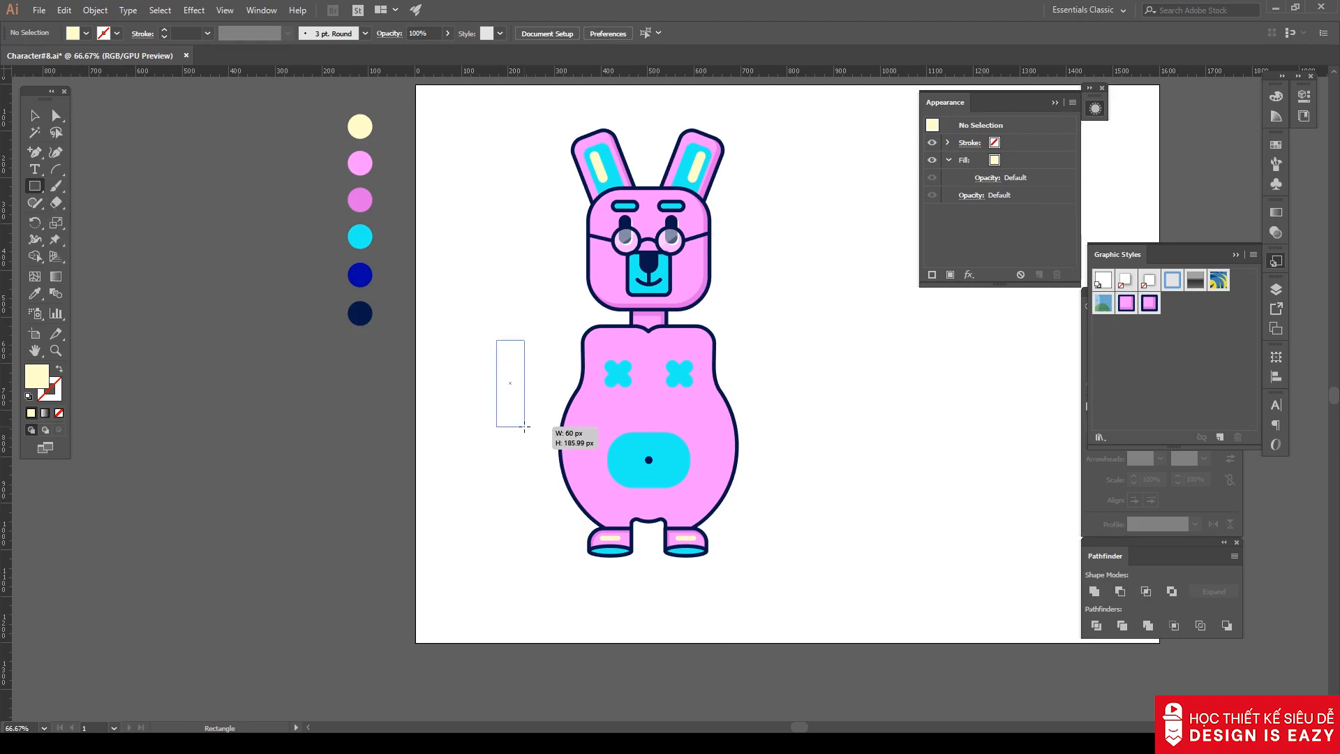
{"action": "scroll", "coordinate": [526, 358], "scroll_direction": "up", "scroll_amount": 2}
{"action": "left_click_drag", "start_coordinate": [529, 432], "coordinate": [509, 574]}
{"action": "key", "text": "v"}
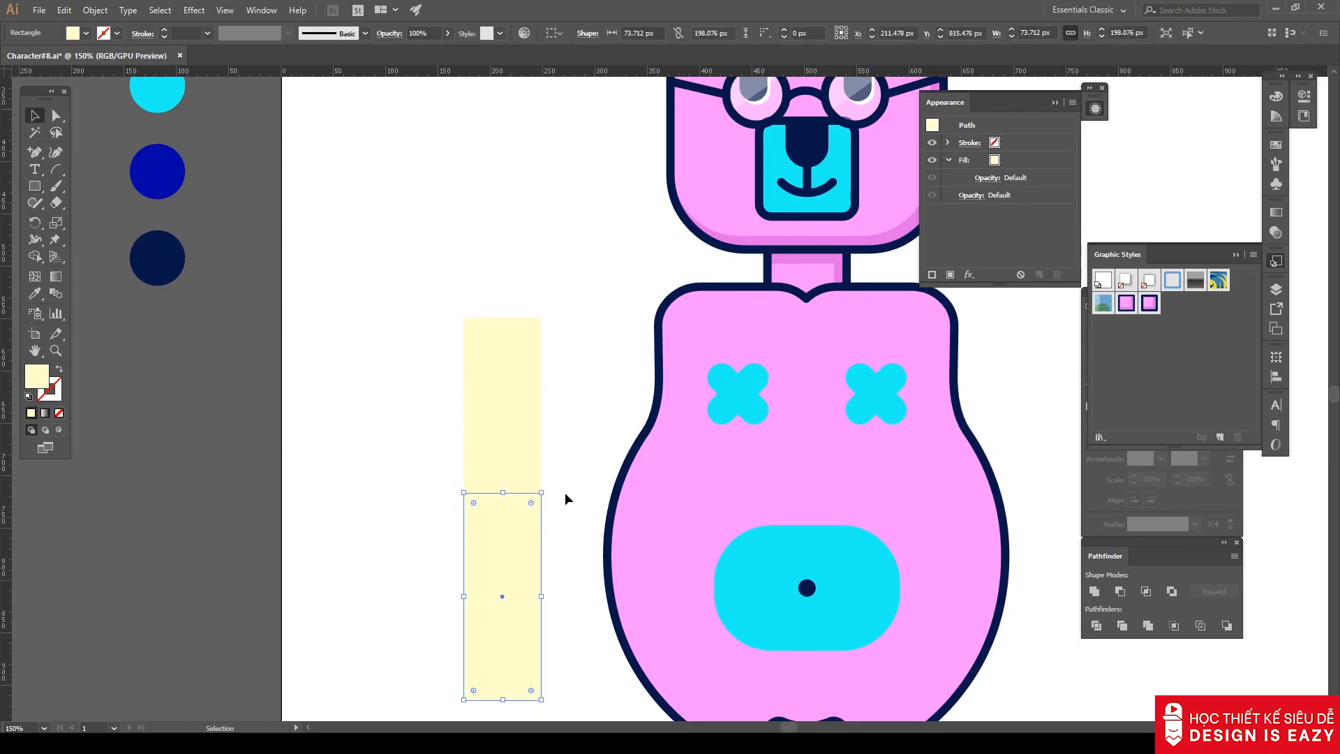
Sample the body's pink fill and 8 pt navy stroke onto both arm rectangles with the Eyedropper.
{"action": "key", "text": "i"}
{"action": "left_click", "coordinate": [694, 349]}
{"action": "key", "text": "v"}
{"action": "left_click", "coordinate": [515, 554]}
{"action": "key", "text": "i"}
{"action": "left_click", "coordinate": [538, 420]}
{"action": "key", "text": "v"}
{"action": "left_click", "coordinate": [589, 462]}
{"action": "left_click_drag", "start_coordinate": [571, 486], "coordinate": [588, 417]}
Fully round the ends of the two arm rectangles where they meet at the elbow.
{"action": "left_click", "coordinate": [540, 455]}
{"action": "key", "text": "a"}
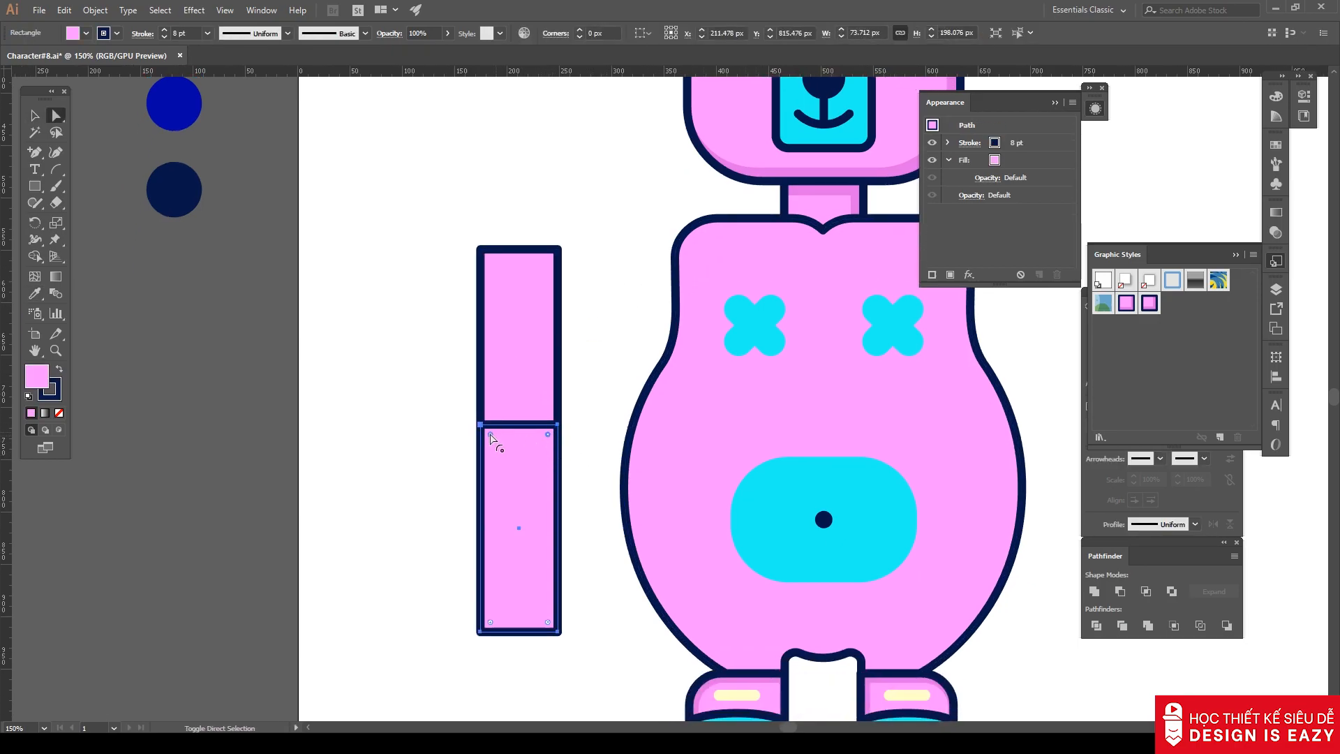
{"action": "left_click_drag", "start_coordinate": [544, 529], "coordinate": [543, 528]}
{"action": "left_click_drag", "start_coordinate": [548, 629], "coordinate": [518, 421]}
{"action": "key", "text": "v"}
{"action": "left_click", "coordinate": [614, 345]}
Rotate the lower arm rectangle outward around the elbow so the arm bends down to the left.
{"action": "left_click_drag", "start_coordinate": [531, 485], "coordinate": [467, 483]}
{"action": "key", "text": "r"}
{"action": "left_click", "coordinate": [520, 427]}
{"action": "key", "text": "v"}
{"action": "left_click", "coordinate": [577, 371]}
{"action": "key", "text": "ctrl+minus"}
{"action": "key", "text": "ctrl+minus"}
{"action": "key", "text": "ctrl+minus"}
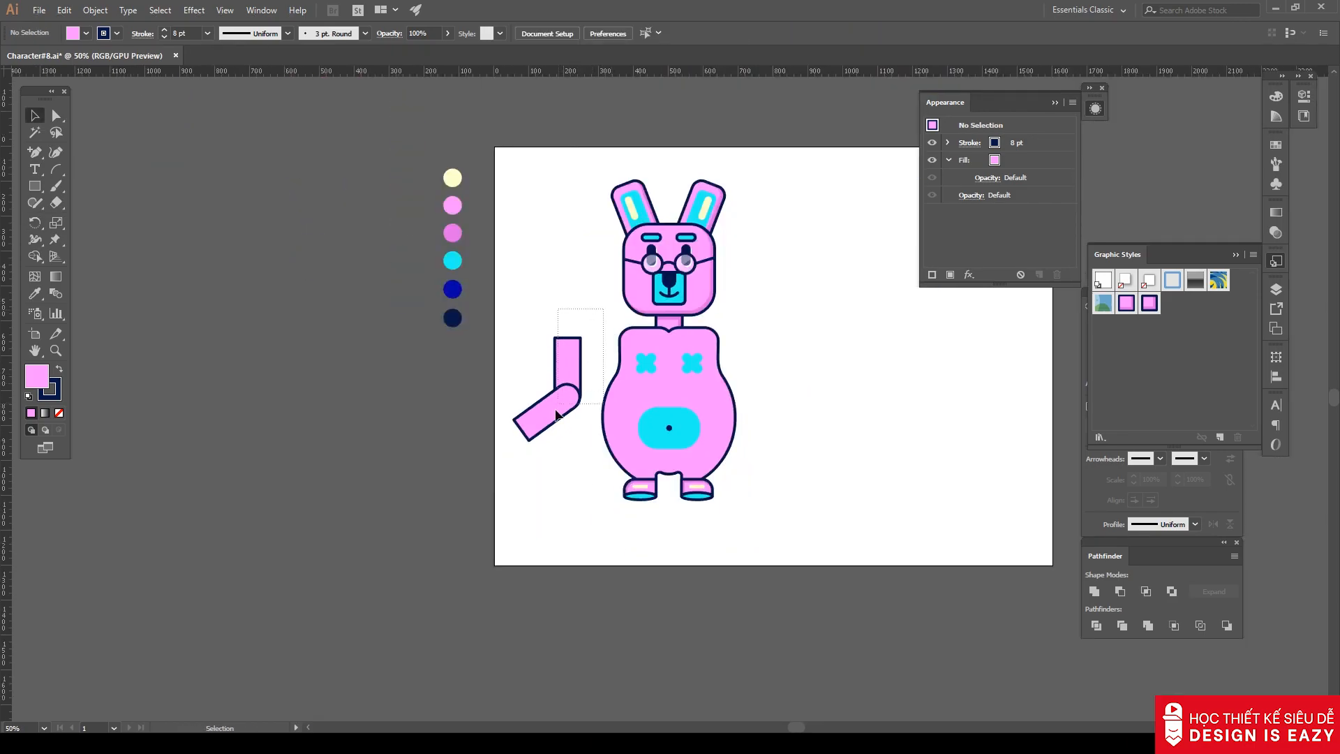
Select both arm segments and rotate the whole arm around a point near the elbow.
{"action": "left_click_drag", "start_coordinate": [557, 407], "coordinate": [555, 408]}
{"action": "scroll", "coordinate": [598, 322], "scroll_direction": "up", "scroll_amount": 2}
{"action": "left_click_drag", "start_coordinate": [582, 347], "coordinate": [521, 490]}
{"action": "key", "text": "r"}
{"action": "left_click", "coordinate": [497, 456]}
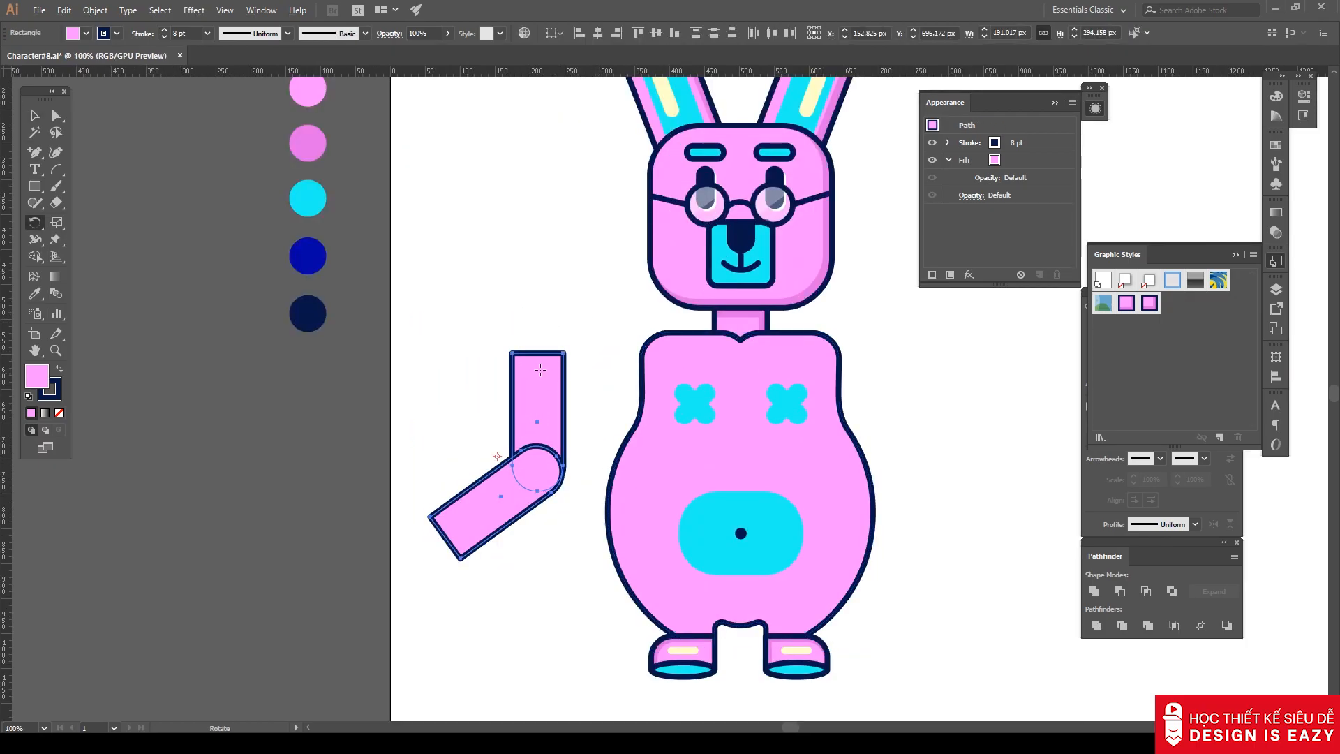
{"action": "left_click_drag", "start_coordinate": [548, 374], "coordinate": [468, 398]}
Move the arm onto the left shoulder and send it behind the body.
{"action": "key", "text": "v"}
{"action": "left_click_drag", "start_coordinate": [514, 479], "coordinate": [579, 329]}
{"action": "left_click_drag", "start_coordinate": [456, 386], "coordinate": [578, 415]}
{"action": "mouse_move", "coordinate": [447, 357]}
{"action": "left_mouse_down"}
{"action": "mouse_move", "coordinate": [462, 361]}
{"action": "mouse_move", "coordinate": [451, 352]}
{"action": "left_mouse_up"}
{"action": "right_click", "coordinate": [550, 413]}
{"action": "mouse_move", "coordinate": [628, 610]}
{"action": "left_click", "coordinate": [803, 637]}
{"action": "left_click_drag", "start_coordinate": [581, 430], "coordinate": [581, 421]}
Adjust the position and angle of the arm segments so the forearm rises up and left from the elbow.
{"action": "left_click", "coordinate": [549, 346]}
{"action": "scroll", "coordinate": [549, 345], "scroll_direction": "up", "scroll_amount": 1}
{"action": "mouse_move", "coordinate": [548, 361]}
{"action": "left_mouse_down"}
{"action": "mouse_move", "coordinate": [568, 348]}
{"action": "mouse_move", "coordinate": [551, 386]}
{"action": "mouse_move", "coordinate": [563, 377]}
{"action": "left_mouse_up"}
{"action": "left_click", "coordinate": [548, 416]}
{"action": "key", "text": "r"}
{"action": "key", "text": "v"}
{"action": "left_click", "coordinate": [445, 438]}
{"action": "left_click_drag", "start_coordinate": [444, 434], "coordinate": [442, 434]}
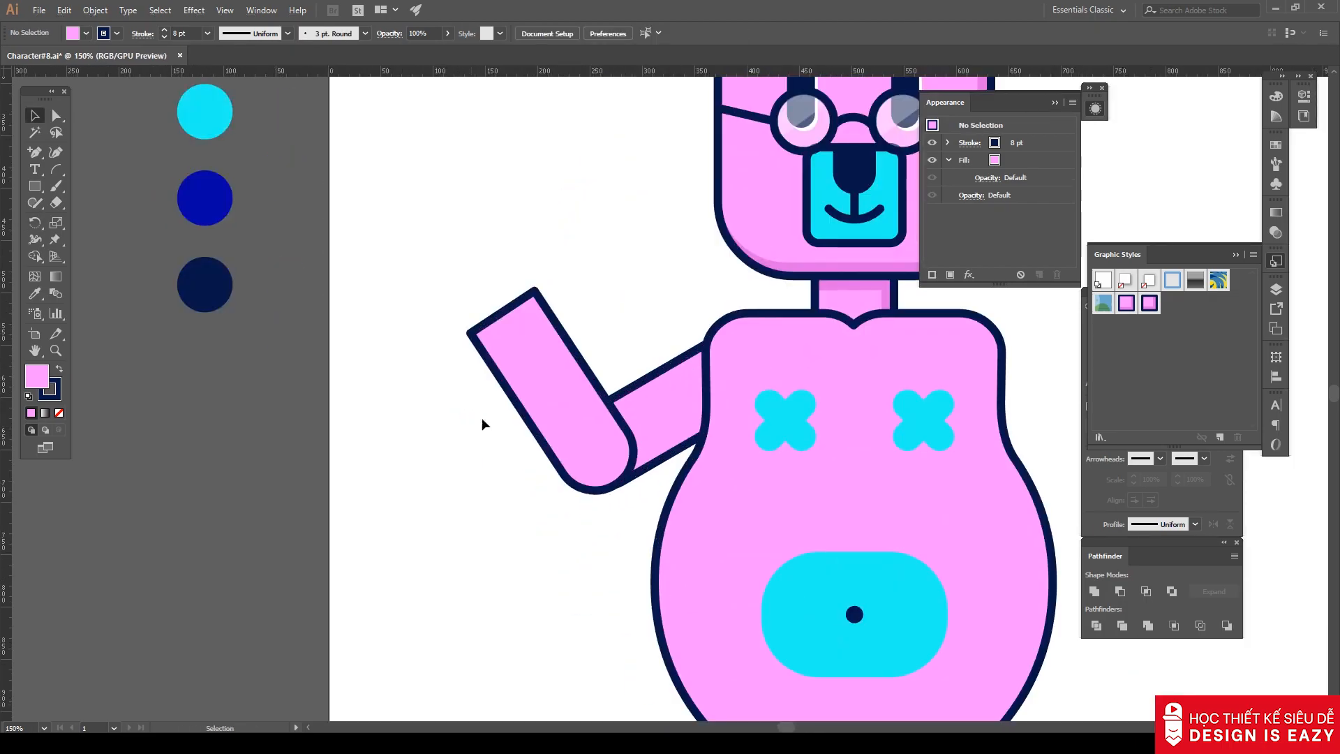
Unite the forearm and upper arm into one shape and delete the extra anchor point below the elbow.
{"action": "left_click_drag", "start_coordinate": [563, 501], "coordinate": [564, 501]}
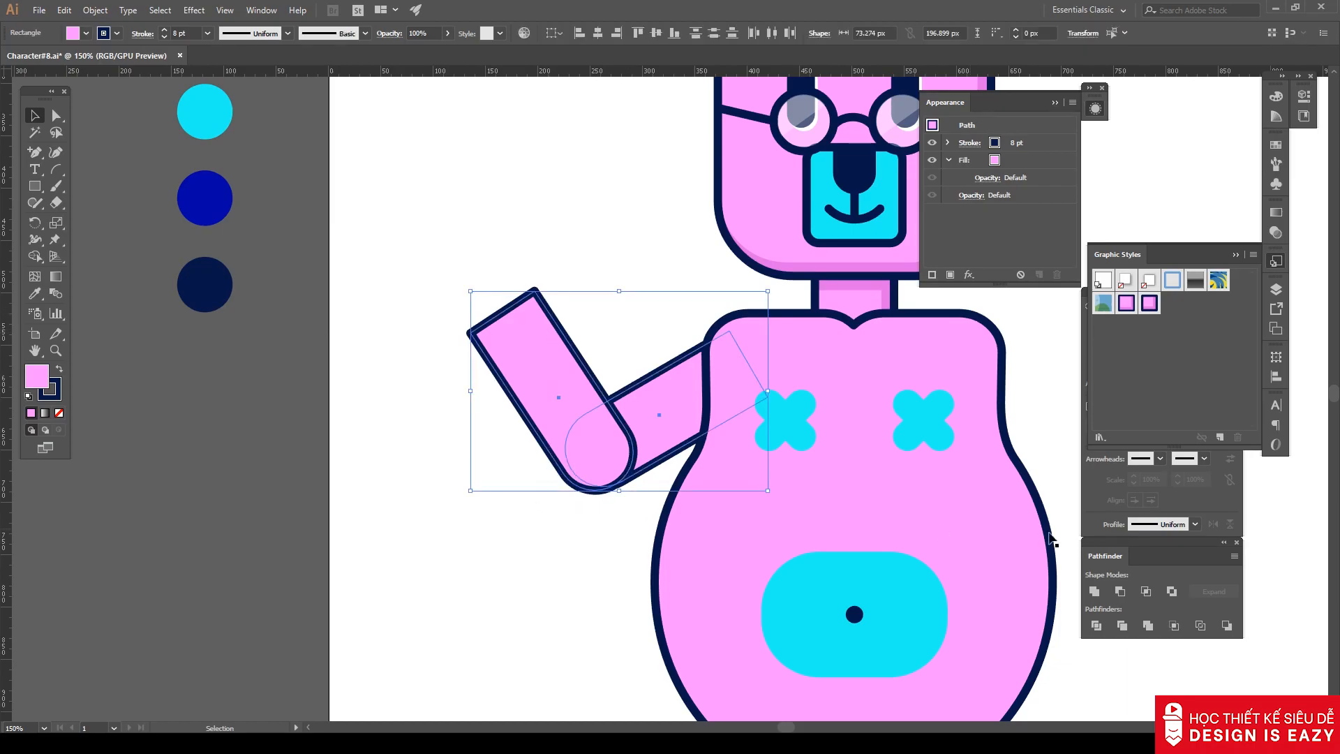
{"action": "left_click", "coordinate": [1092, 592]}
{"action": "scroll", "coordinate": [622, 405], "scroll_direction": "up", "scroll_amount": 2}
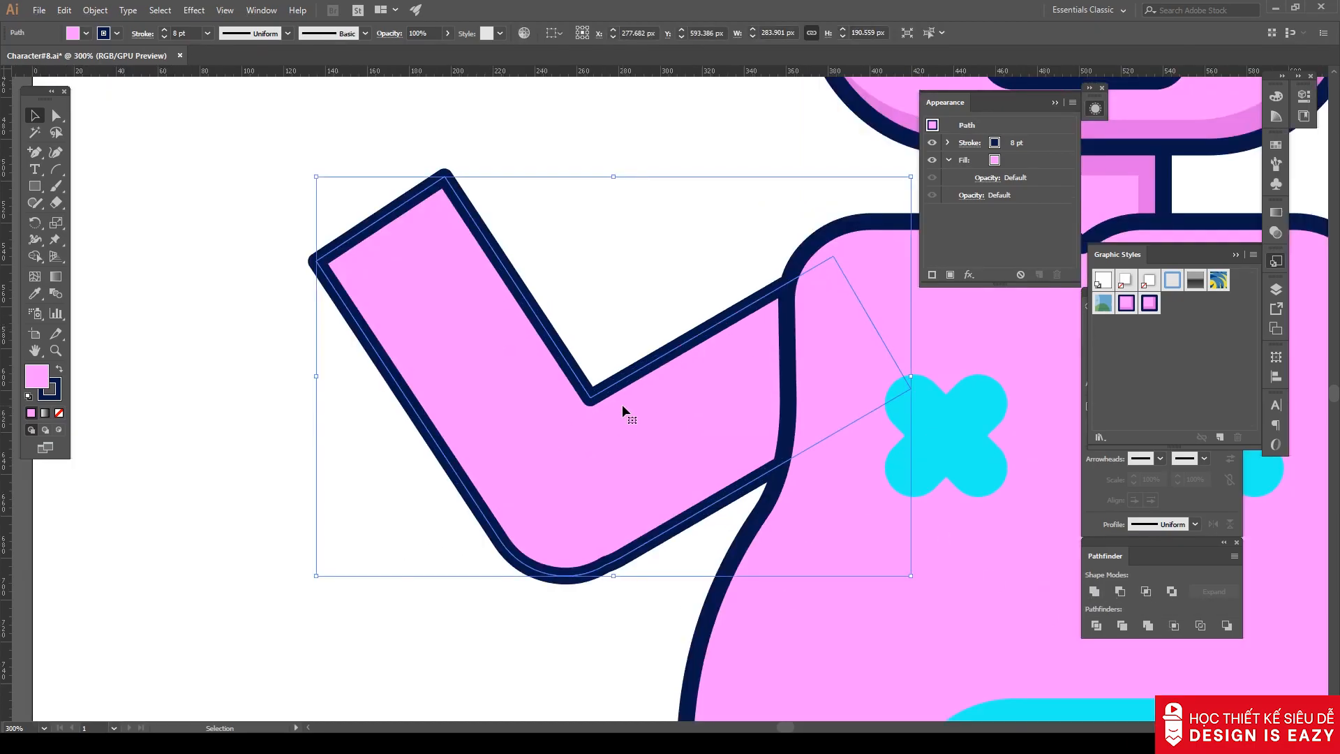
{"action": "key", "text": "a"}
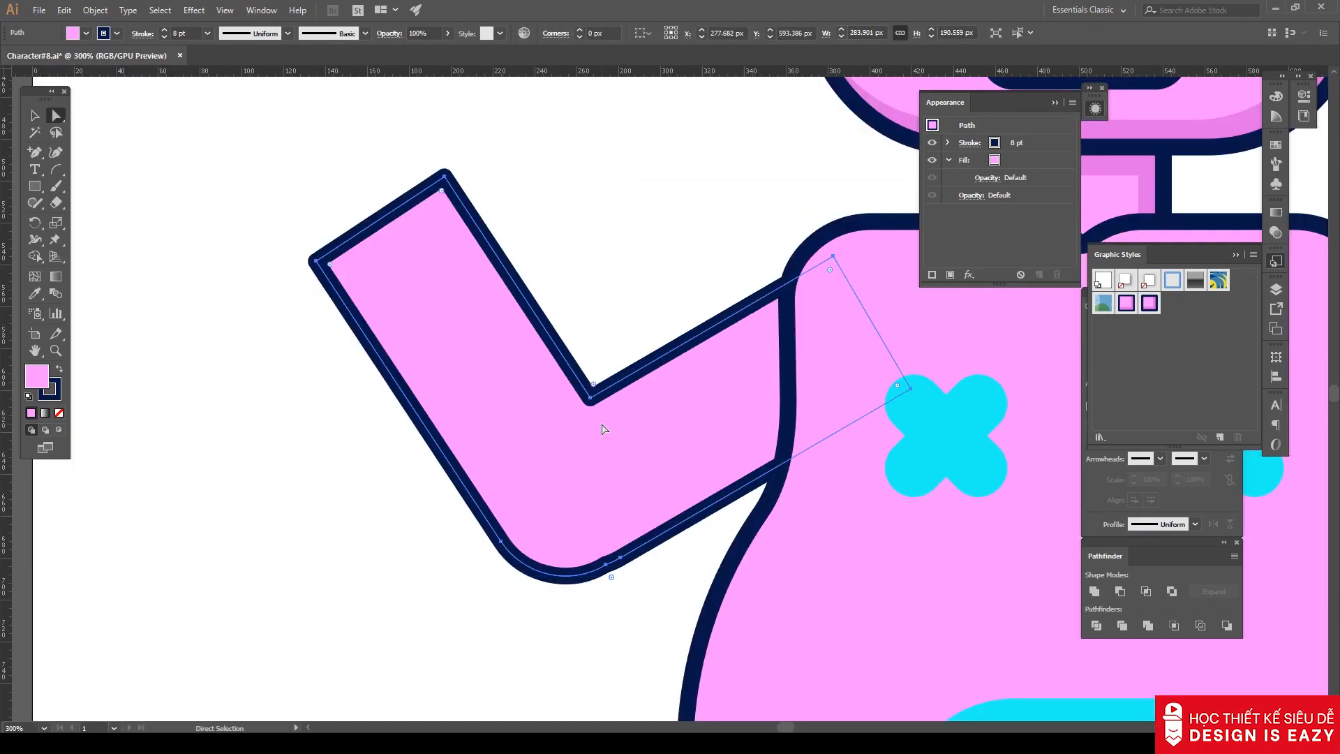
{"action": "left_click", "coordinate": [621, 560]}
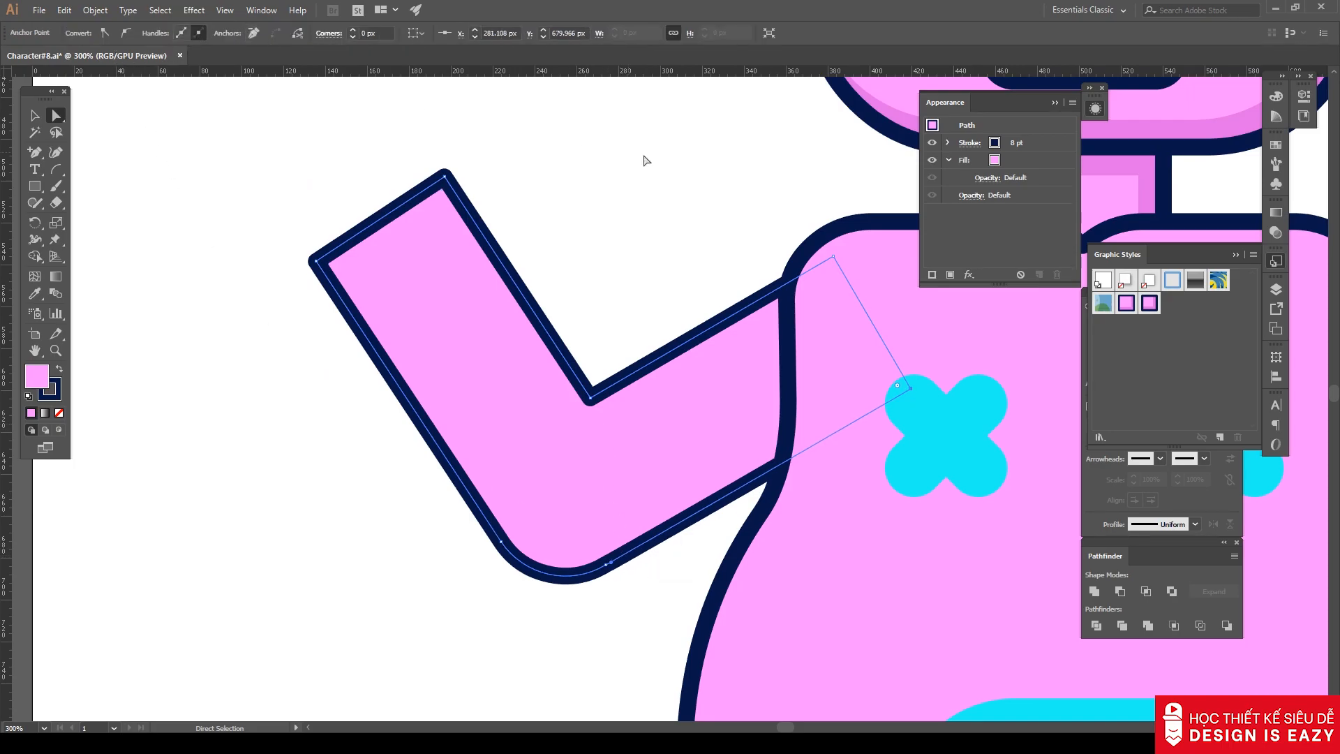
{"action": "left_click", "coordinate": [673, 411]}
{"action": "key", "text": "p"}
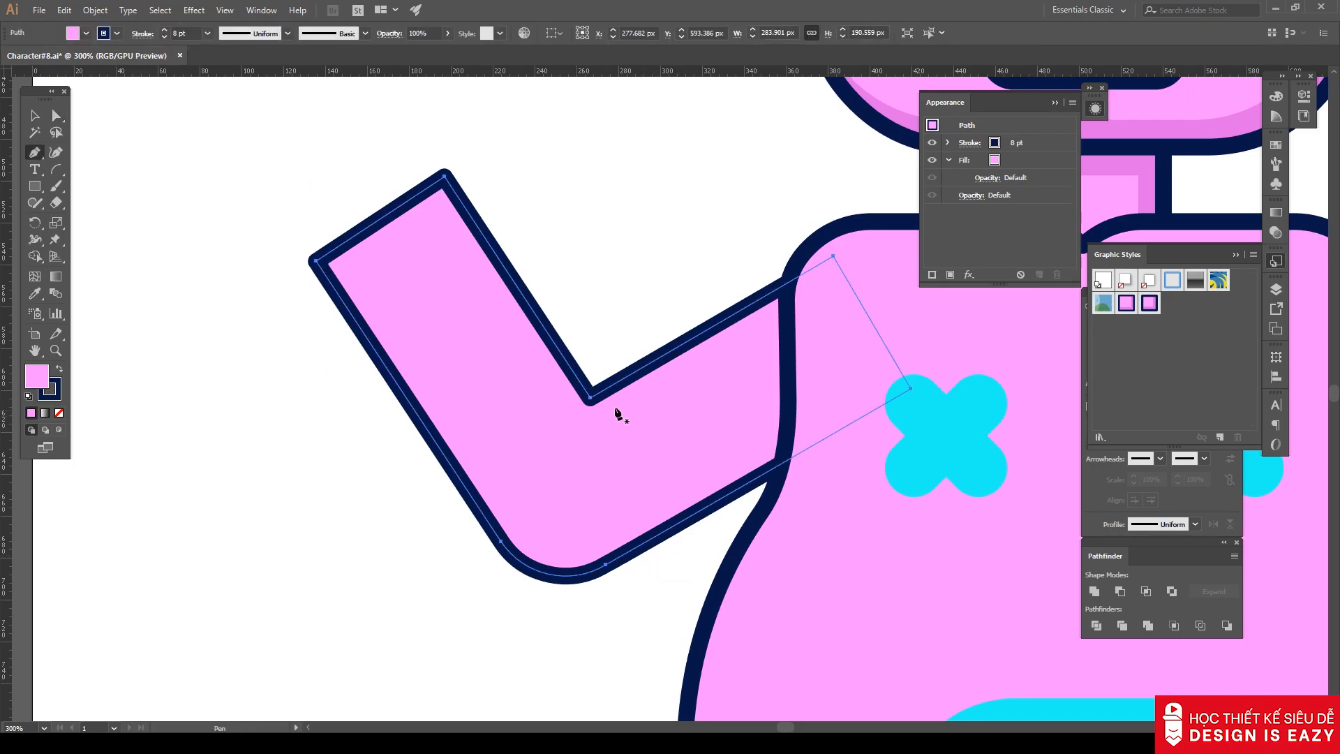
{"action": "key", "text": "ctrl"}
{"action": "left_click", "coordinate": [612, 435]}
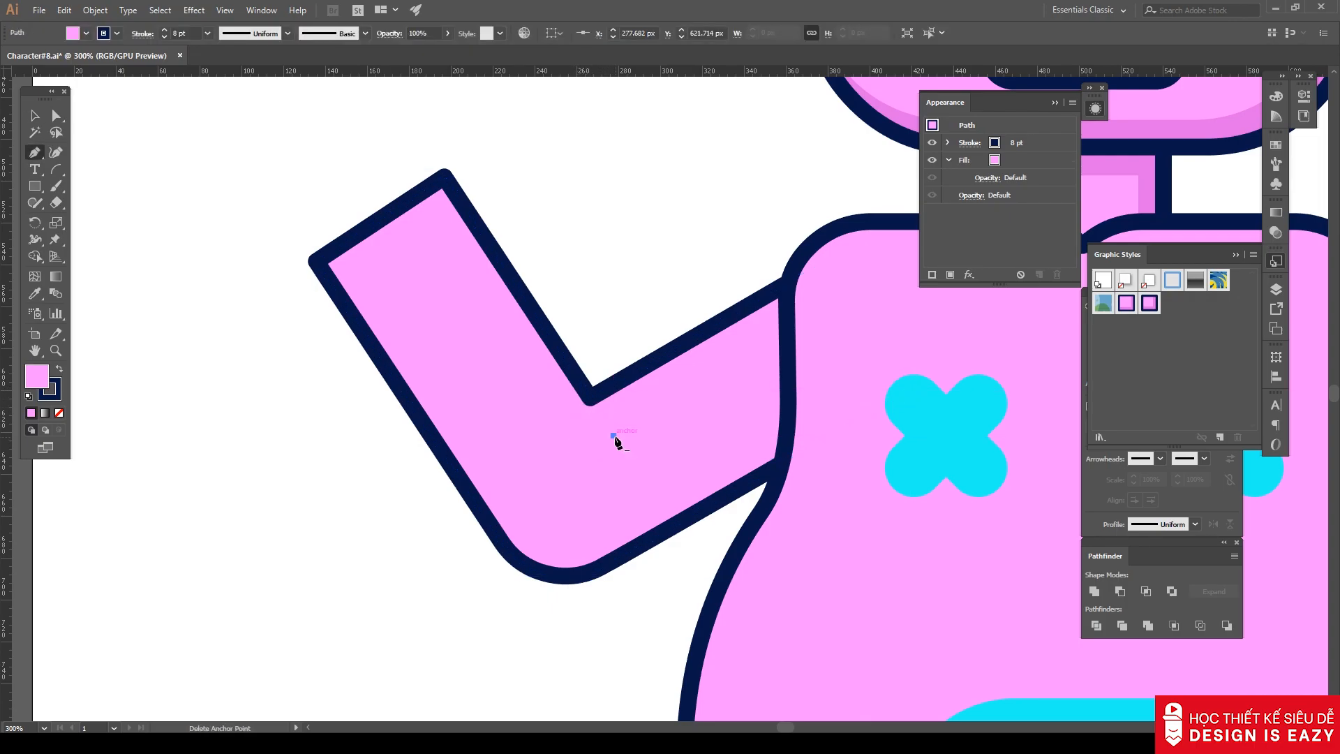
{"action": "key", "text": "ctrl+z"}
Draw a short crease line with the Pen tool continuing the forearm's inner edge past the elbow into the arm.
{"action": "left_click", "coordinate": [640, 290], "text": "ctrl"}
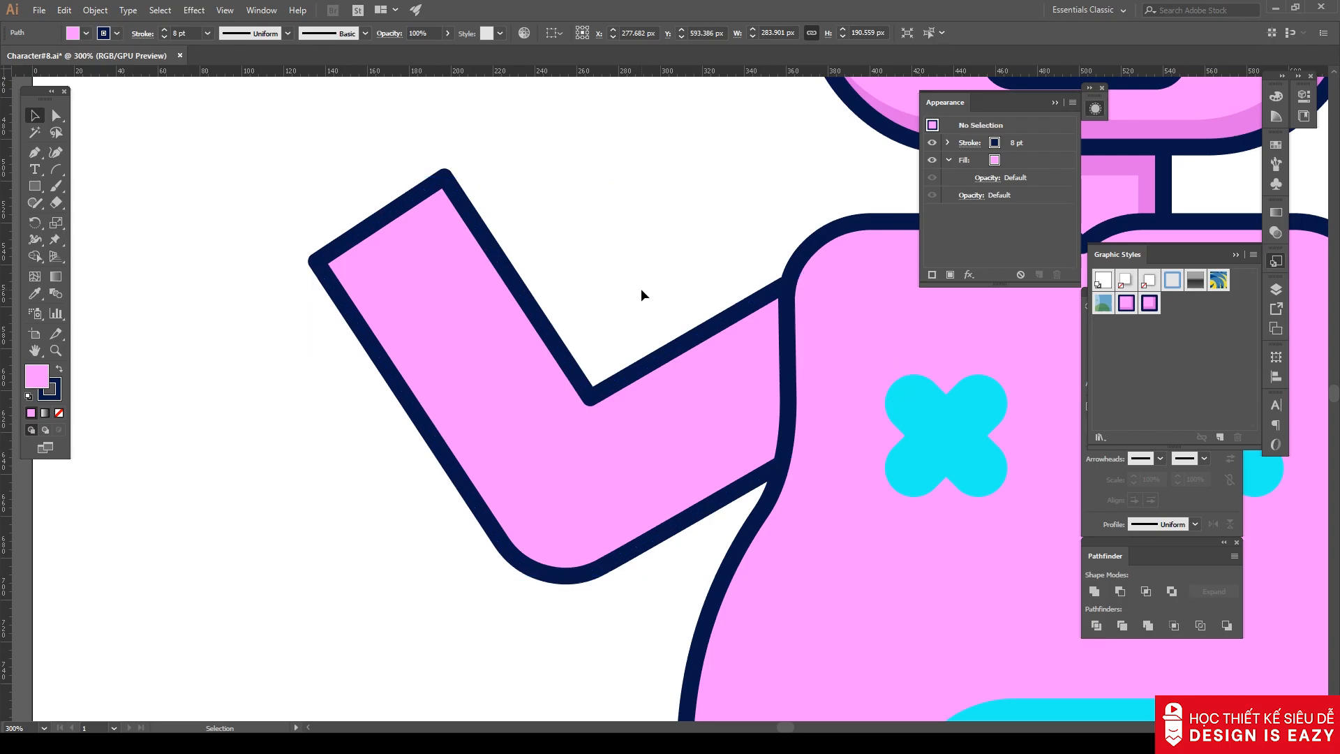
{"action": "left_click", "coordinate": [573, 371]}
{"action": "left_click", "coordinate": [618, 440]}
{"action": "left_click", "coordinate": [610, 272], "text": "ctrl"}
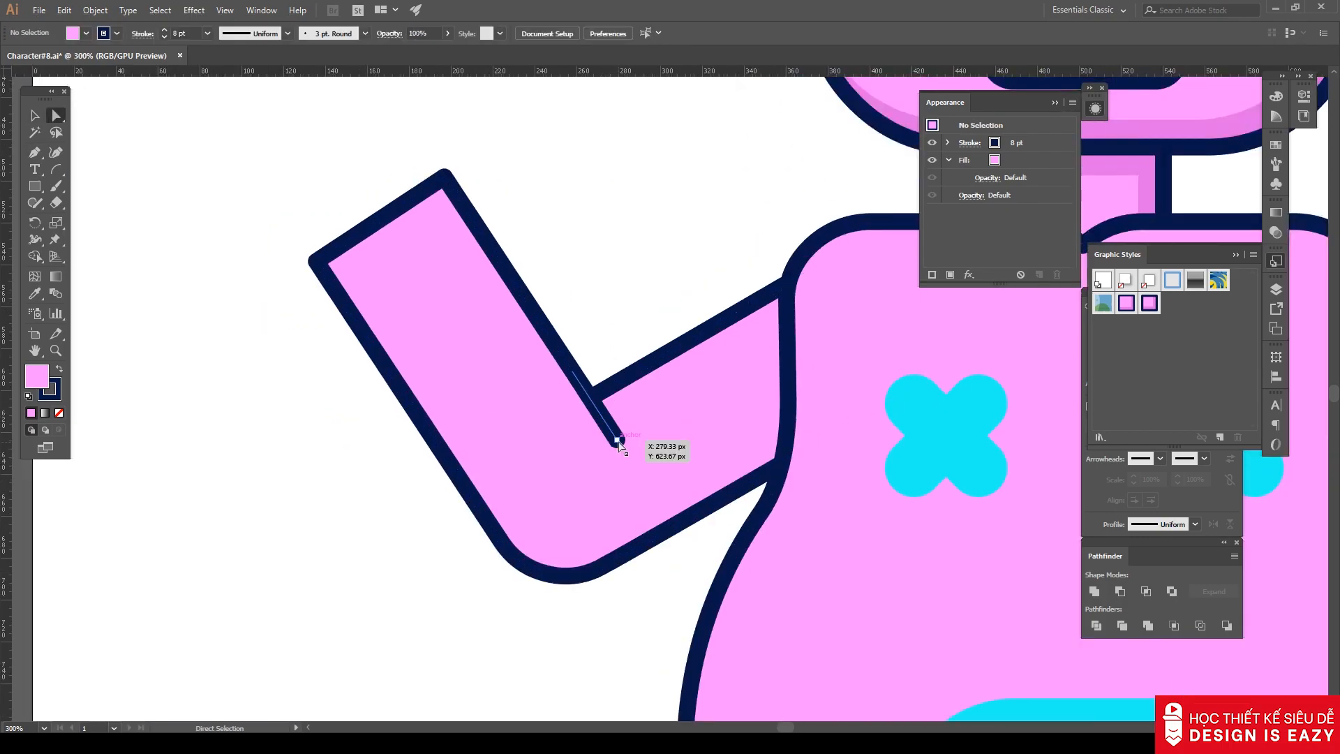
{"action": "left_click_drag", "start_coordinate": [619, 441], "coordinate": [622, 448]}
{"action": "left_click", "coordinate": [631, 270]}
Draw a rectangle about 65 by 47 px above the forearm and fully round its corners as the palm.
{"action": "scroll", "coordinate": [632, 270], "scroll_direction": "down", "scroll_amount": 2}
{"action": "left_click_drag", "start_coordinate": [641, 244], "coordinate": [556, 244]}
{"action": "left_click_drag", "start_coordinate": [415, 222], "coordinate": [478, 278]}
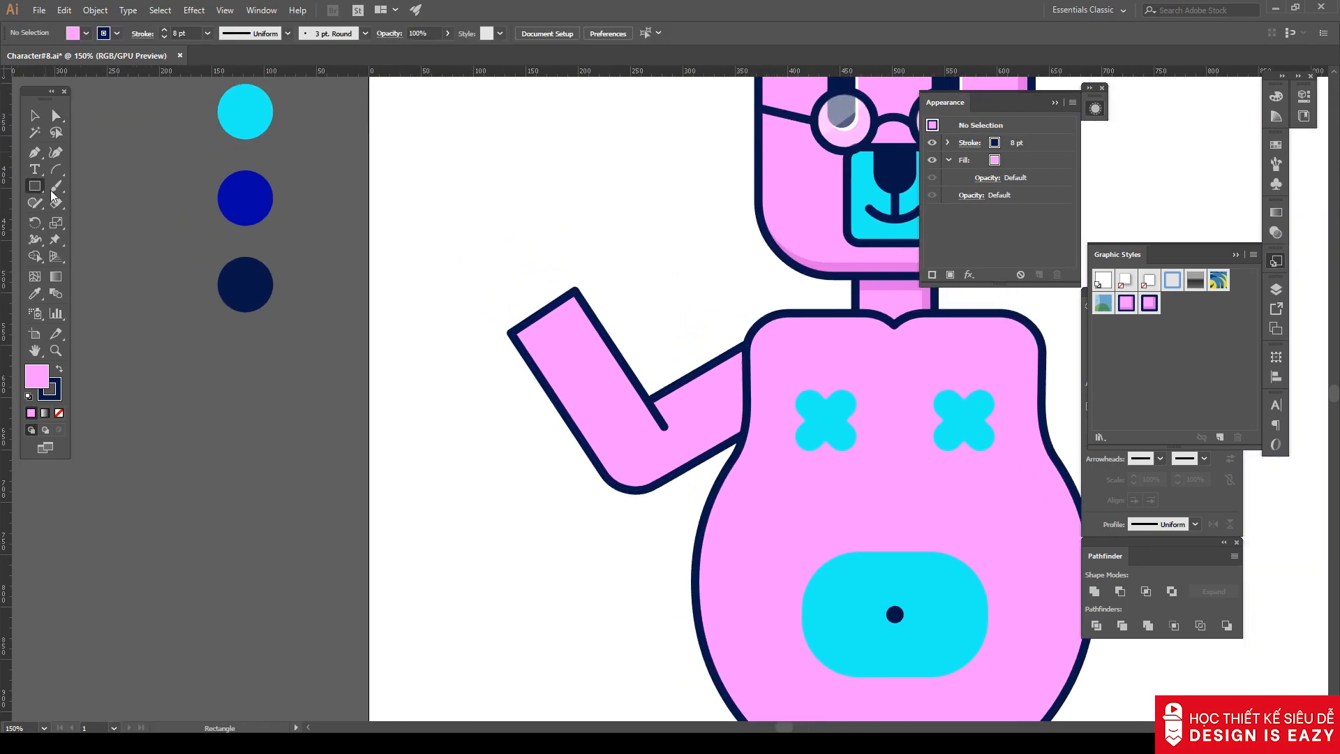
{"action": "scroll", "coordinate": [499, 252], "scroll_direction": "up", "scroll_amount": 3}
{"action": "left_click_drag", "start_coordinate": [557, 296], "coordinate": [522, 271]}
{"action": "key", "text": "a"}
{"action": "key", "text": "v"}
{"action": "left_click", "coordinate": [533, 195]}
{"action": "scroll", "coordinate": [534, 189], "scroll_direction": "up", "scroll_amount": 2}
{"action": "left_click", "coordinate": [551, 330]}
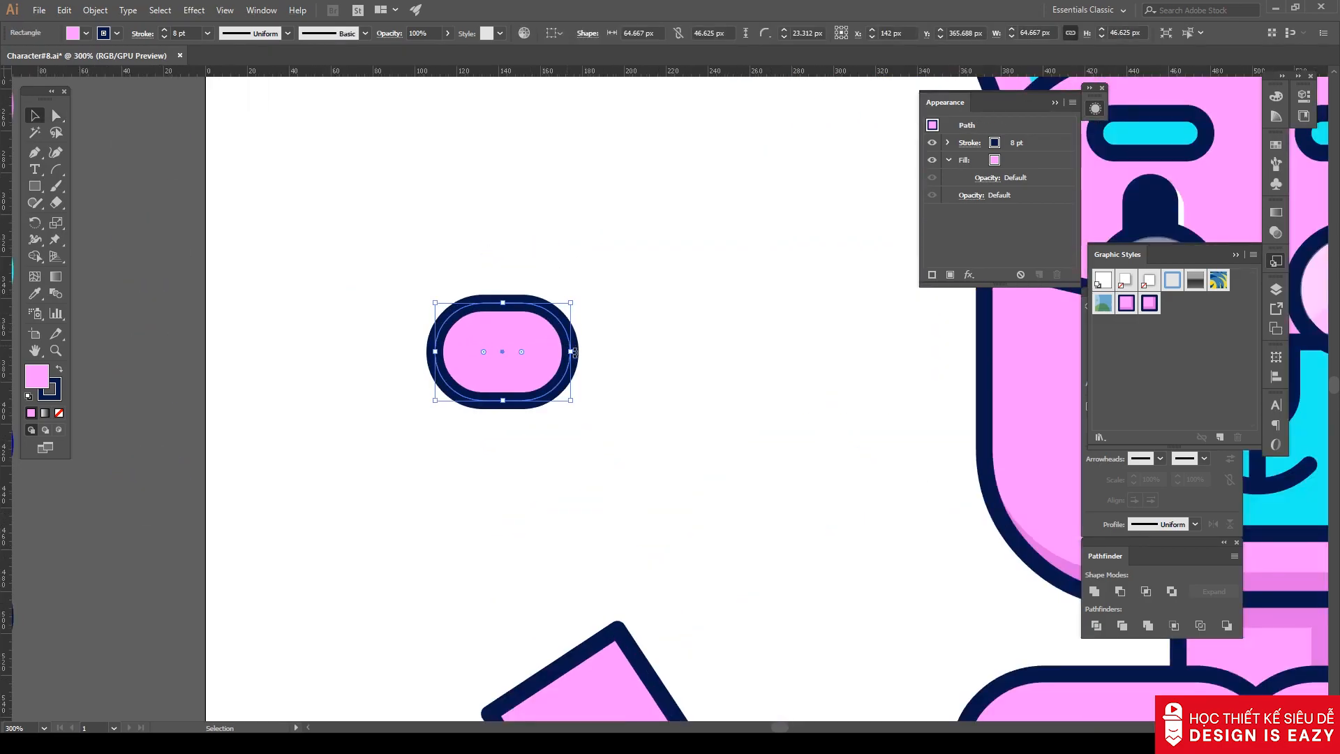
Enlarge the palm to about 83 by 55 px, keeping its ends fully rounded.
{"action": "left_click_drag", "start_coordinate": [572, 354], "coordinate": [589, 354]}
{"action": "left_click_drag", "start_coordinate": [506, 303], "coordinate": [508, 287]}
{"action": "key", "text": "a"}
{"action": "key", "text": "v"}
{"action": "left_click", "coordinate": [328, 227]}
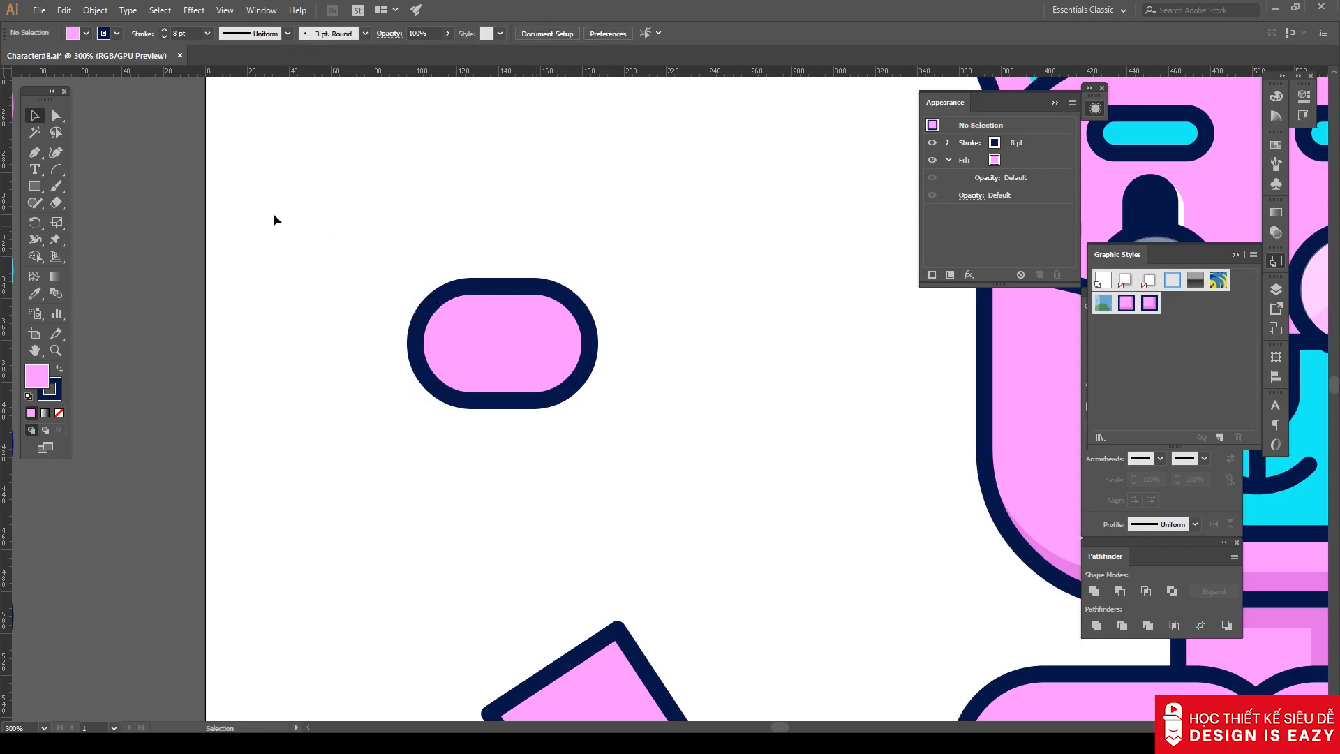
Draw a fully rounded vertical finger about 35 by 72 px at the palm's upper right edge.
{"action": "left_click_drag", "start_coordinate": [33, 184], "coordinate": [87, 185]}
{"action": "left_click_drag", "start_coordinate": [523, 165], "coordinate": [497, 164]}
{"action": "key", "text": "v"}
{"action": "left_click_drag", "start_coordinate": [542, 222], "coordinate": [563, 239]}
{"action": "key", "text": "a"}
{"action": "left_click_drag", "start_coordinate": [569, 191], "coordinate": [439, 299]}
{"action": "key", "text": "v"}
{"action": "left_click", "coordinate": [648, 250]}
{"action": "left_click", "coordinate": [563, 246]}
{"action": "left_click_drag", "start_coordinate": [579, 255], "coordinate": [590, 256]}
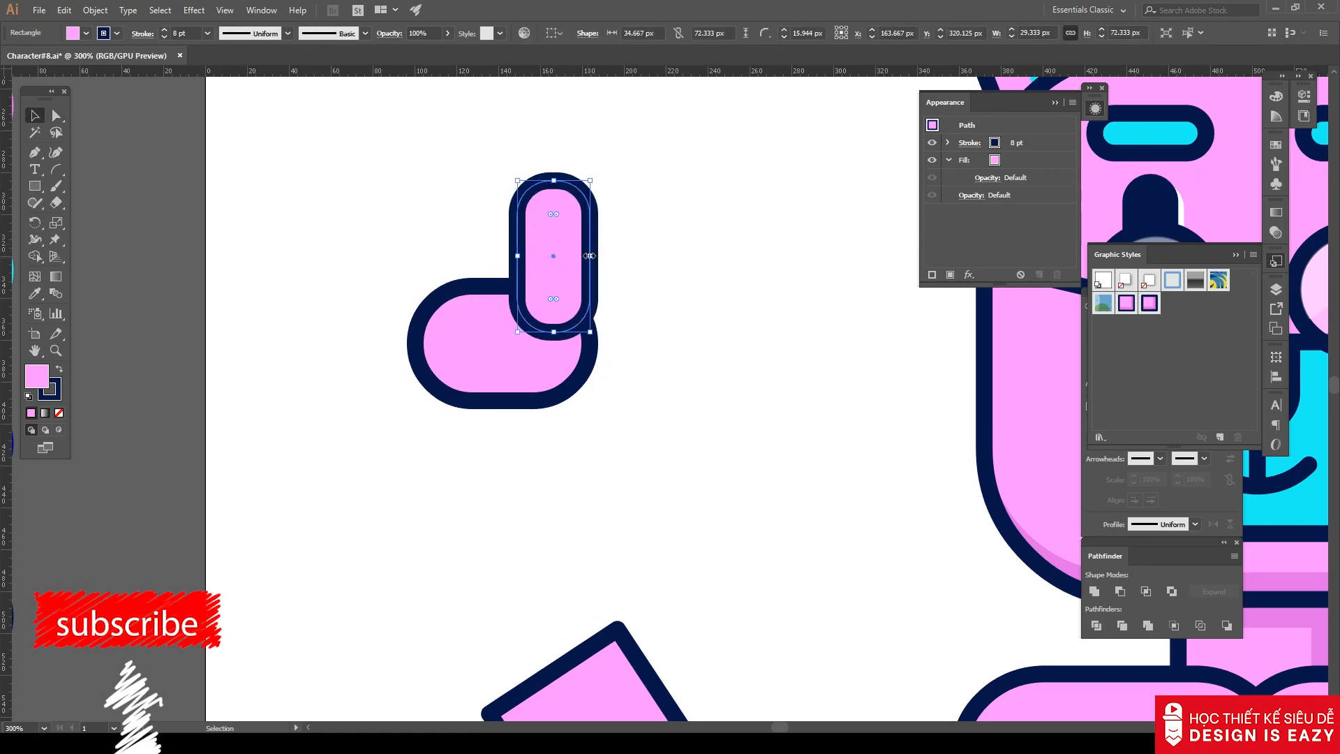
Send the finger behind the palm and fully round its corners again.
{"action": "right_click", "coordinate": [570, 252]}
{"action": "mouse_move", "coordinate": [634, 480]}
{"action": "left_click", "coordinate": [759, 516]}
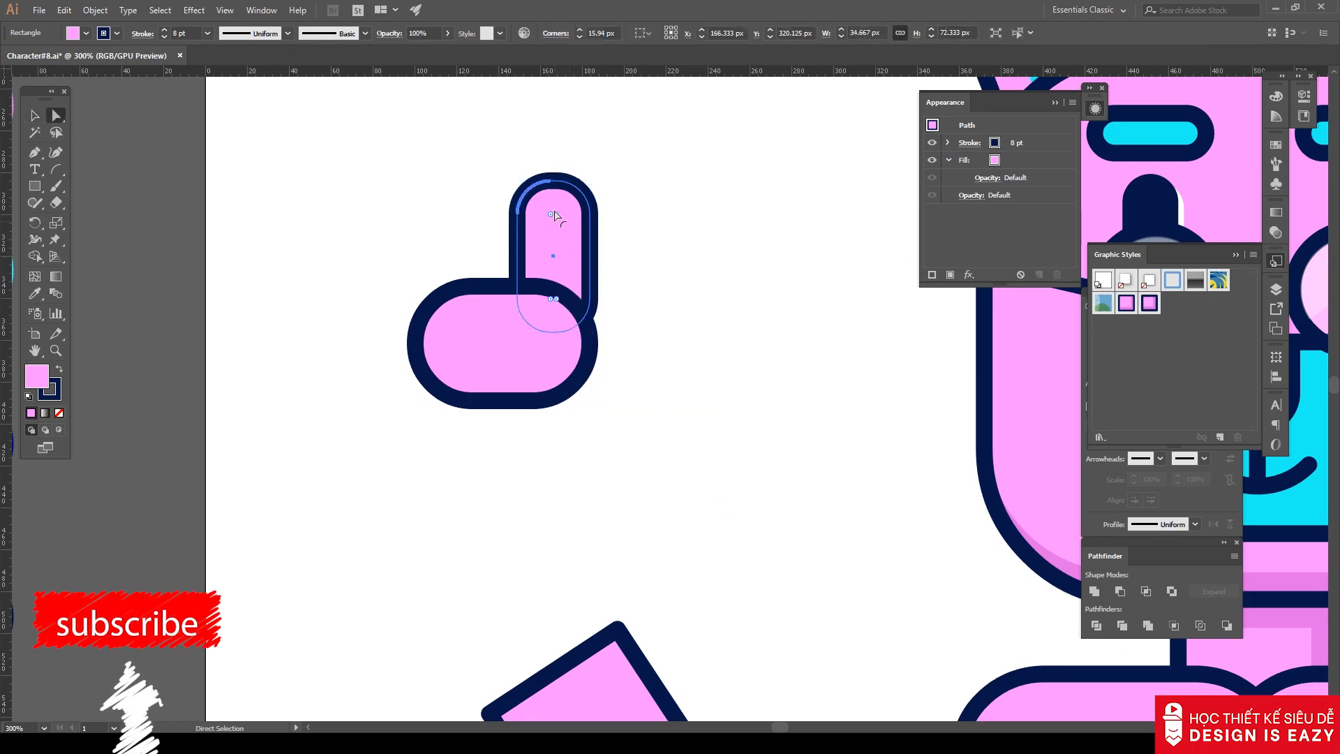
{"action": "left_click", "coordinate": [637, 270]}
{"action": "left_click", "coordinate": [561, 261]}
Lengthen the right finger to 100 px and tilt it slightly outward over the palm's edge.
{"action": "scroll", "coordinate": [572, 366], "scroll_direction": "up", "scroll_amount": 3}
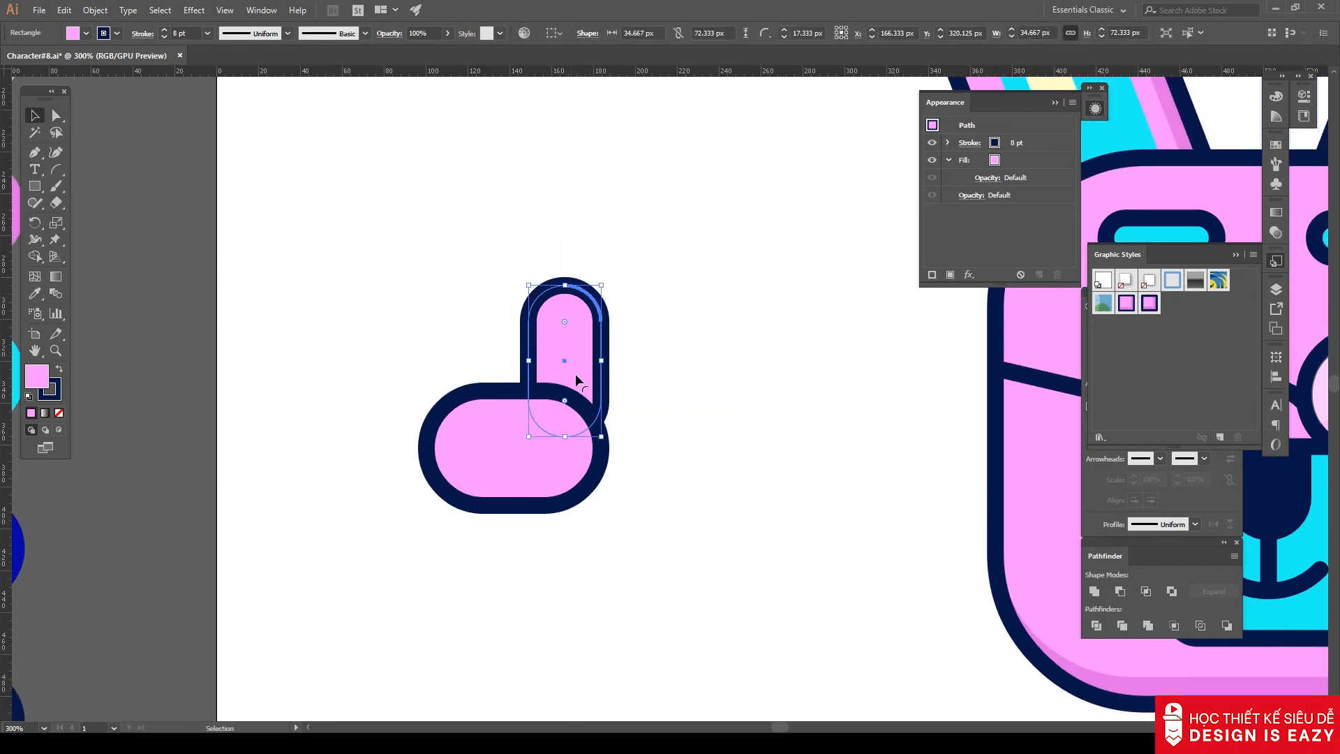
{"action": "left_click_drag", "start_coordinate": [566, 439], "coordinate": [565, 454]}
{"action": "left_click_drag", "start_coordinate": [565, 284], "coordinate": [624, 251]}
{"action": "left_click", "coordinate": [655, 266]}
{"action": "left_click", "coordinate": [600, 271]}
{"action": "left_click", "coordinate": [636, 267]}
{"action": "left_click_drag", "start_coordinate": [584, 317], "coordinate": [595, 326]}
Reflect a copy of the finger across the vertical axis and move it to the palm's left side.
{"action": "right_click", "coordinate": [589, 344]}
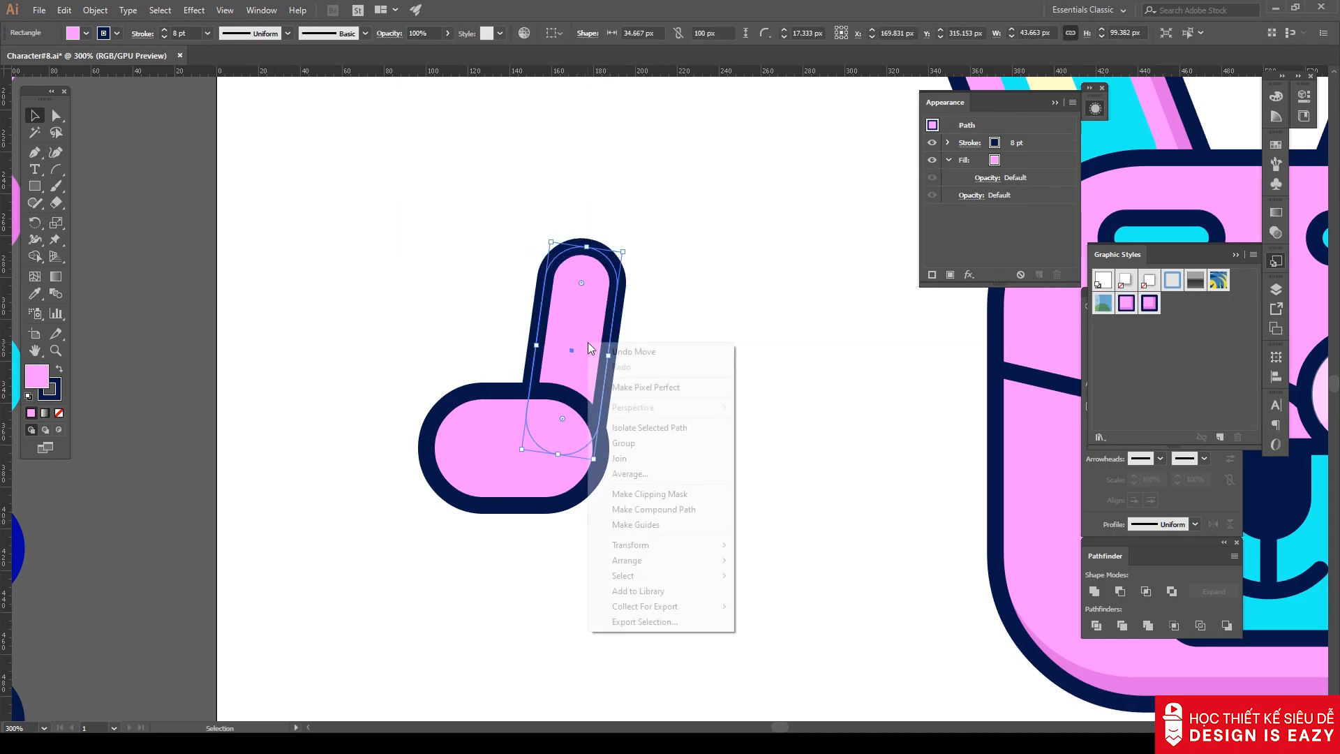
{"action": "mouse_move", "coordinate": [671, 545]}
{"action": "left_click", "coordinate": [789, 604]}
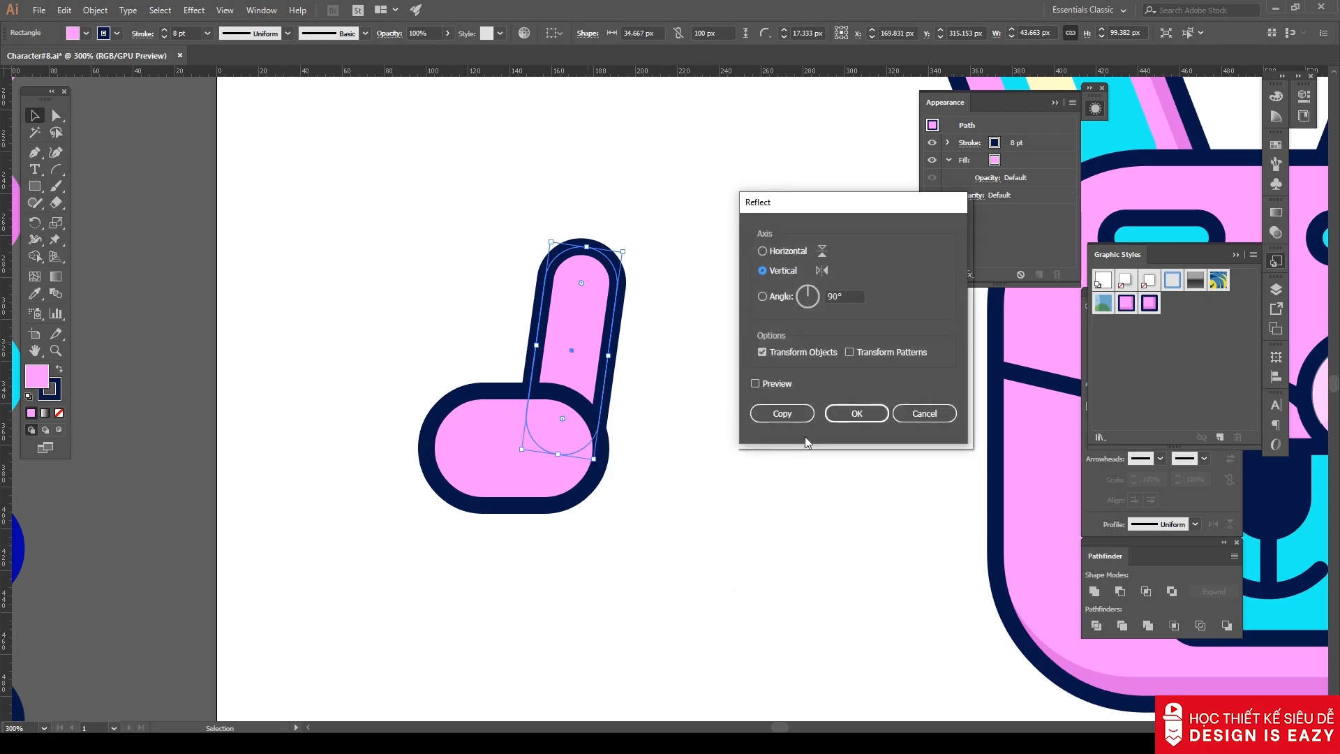
{"action": "left_click", "coordinate": [778, 415]}
{"action": "left_click_drag", "start_coordinate": [571, 340], "coordinate": [453, 340]}
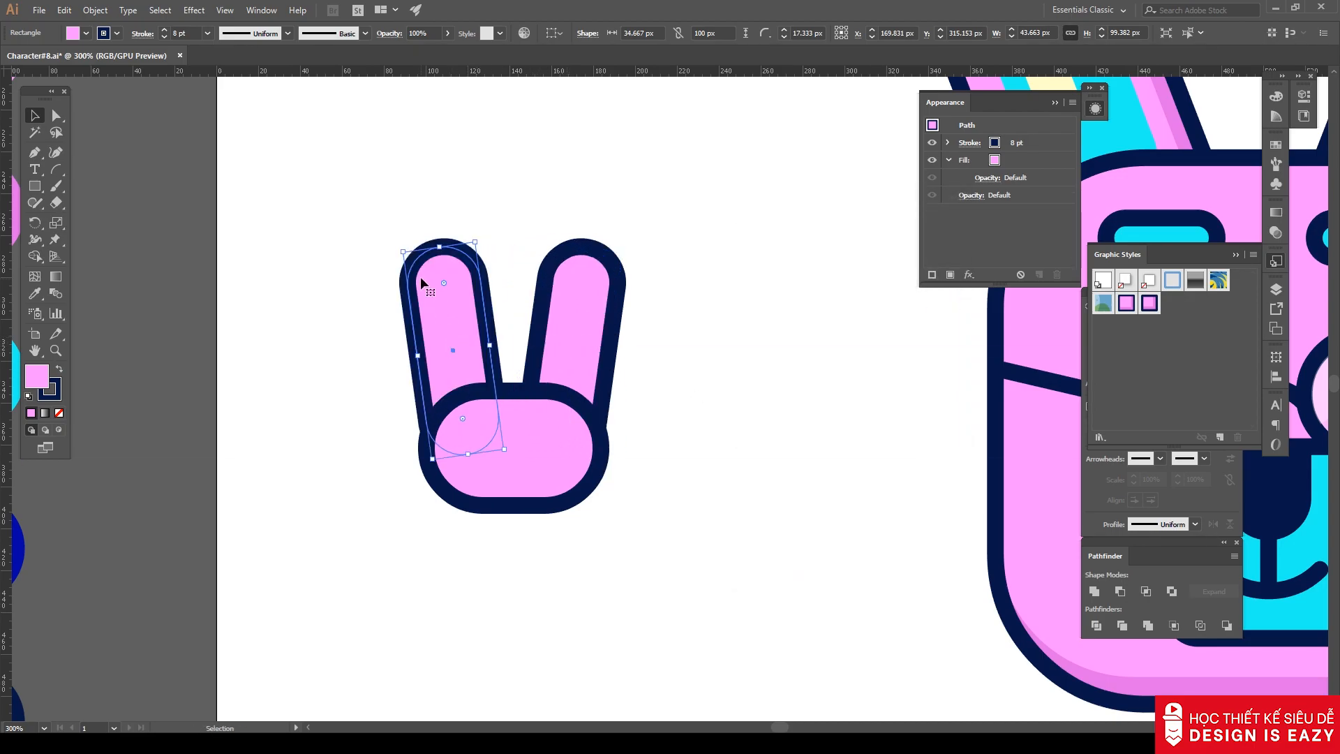
Shorten the left finger to about 80 px and tilt it further outward.
{"action": "left_click_drag", "start_coordinate": [438, 247], "coordinate": [441, 288]}
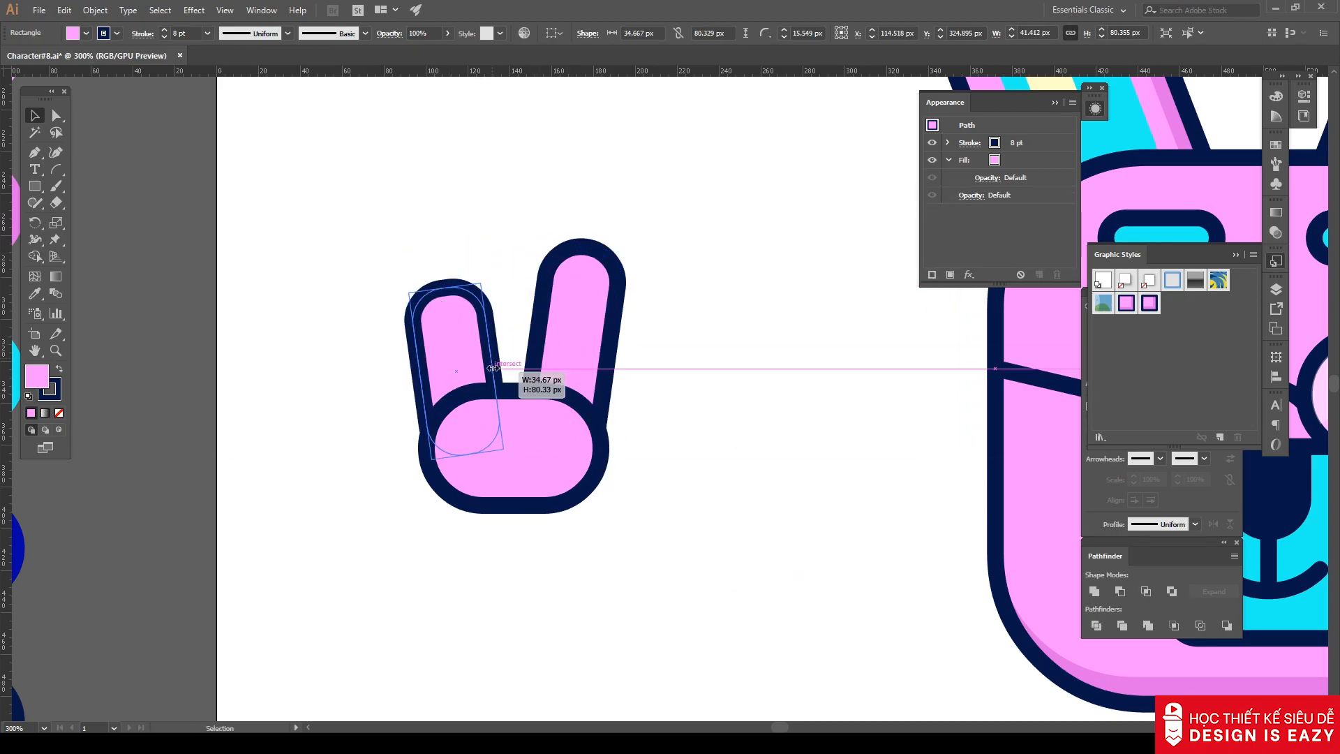
{"action": "left_click", "coordinate": [386, 392]}
{"action": "left_click", "coordinate": [449, 290]}
{"action": "left_click_drag", "start_coordinate": [472, 283], "coordinate": [474, 279]}
{"action": "left_click", "coordinate": [660, 295]}
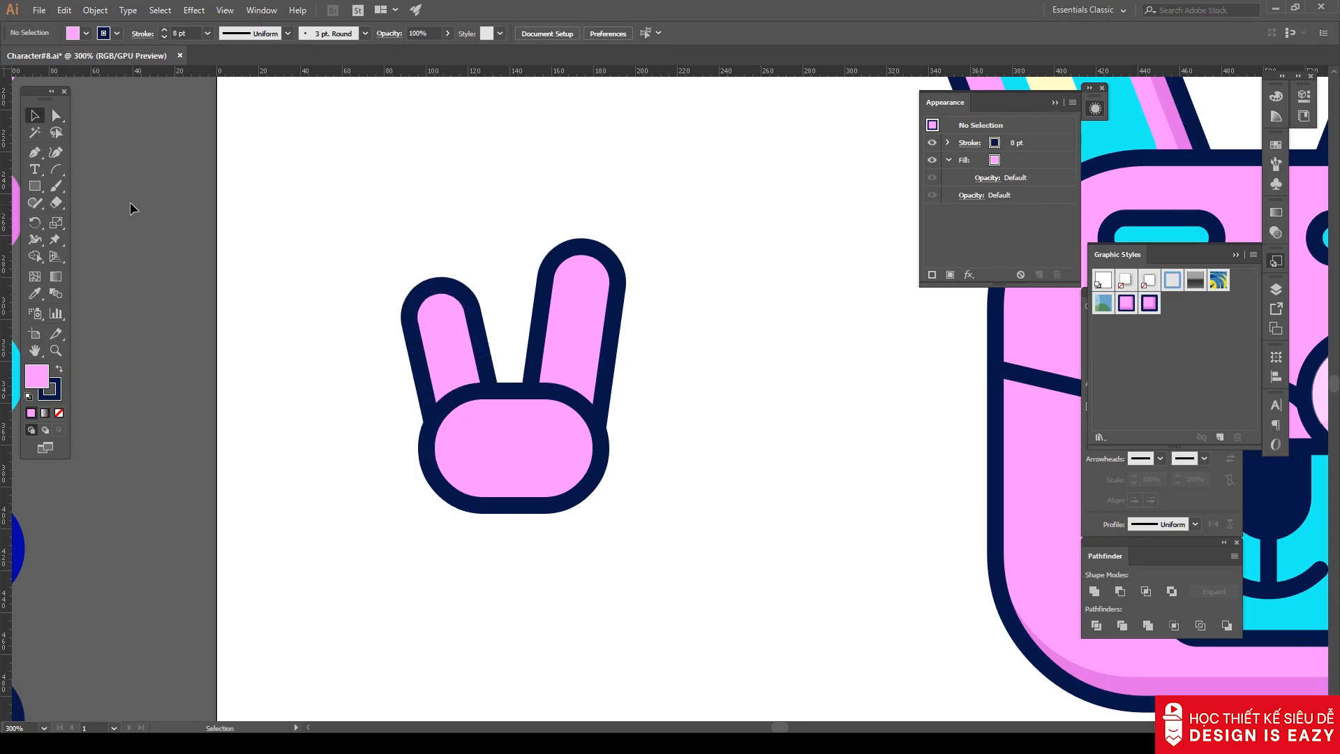
Draw a rectangle about 26 by 49 px over the palm's upper middle and fully round its corners as a folded finger.
{"action": "mouse_move", "coordinate": [510, 415]}
{"action": "left_mouse_down"}
{"action": "mouse_move", "coordinate": [539, 398]}
{"action": "mouse_move", "coordinate": [544, 342]}
{"action": "mouse_move", "coordinate": [551, 383]}
{"action": "mouse_move", "coordinate": [537, 363]}
{"action": "left_mouse_up"}
{"action": "key", "text": "a"}
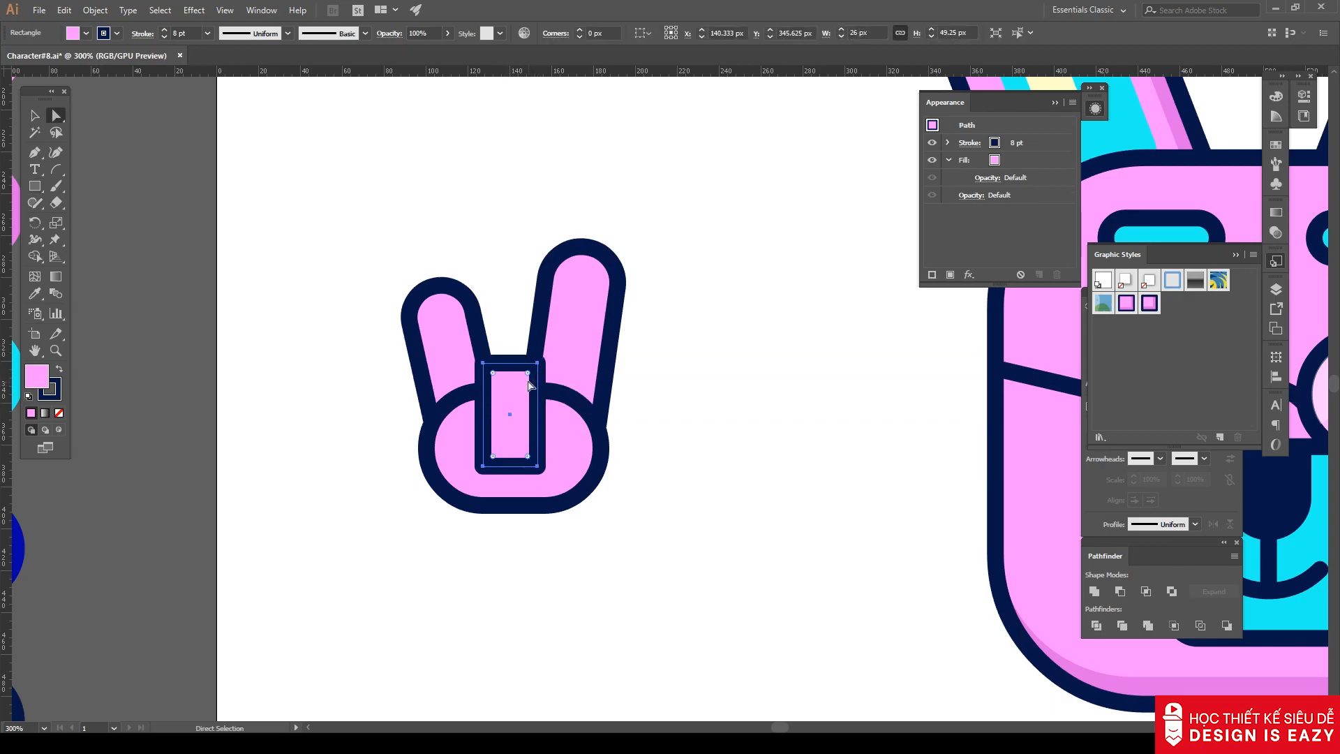
{"action": "left_click_drag", "start_coordinate": [448, 453], "coordinate": [448, 453]}
{"action": "key", "text": "v"}
{"action": "key", "text": "ctrl+shift+a"}
Resize the folded middle finger to about 26 by 41 px and keep its ends fully rounded.
{"action": "left_click_drag", "start_coordinate": [534, 424], "coordinate": [548, 404]}
{"action": "scroll", "coordinate": [522, 375], "scroll_direction": "up", "scroll_amount": 1}
{"action": "left_click_drag", "start_coordinate": [505, 347], "coordinate": [504, 357]}
{"action": "key", "text": "a"}
{"action": "left_click_drag", "start_coordinate": [455, 448], "coordinate": [455, 448]}
{"action": "key", "text": "v"}
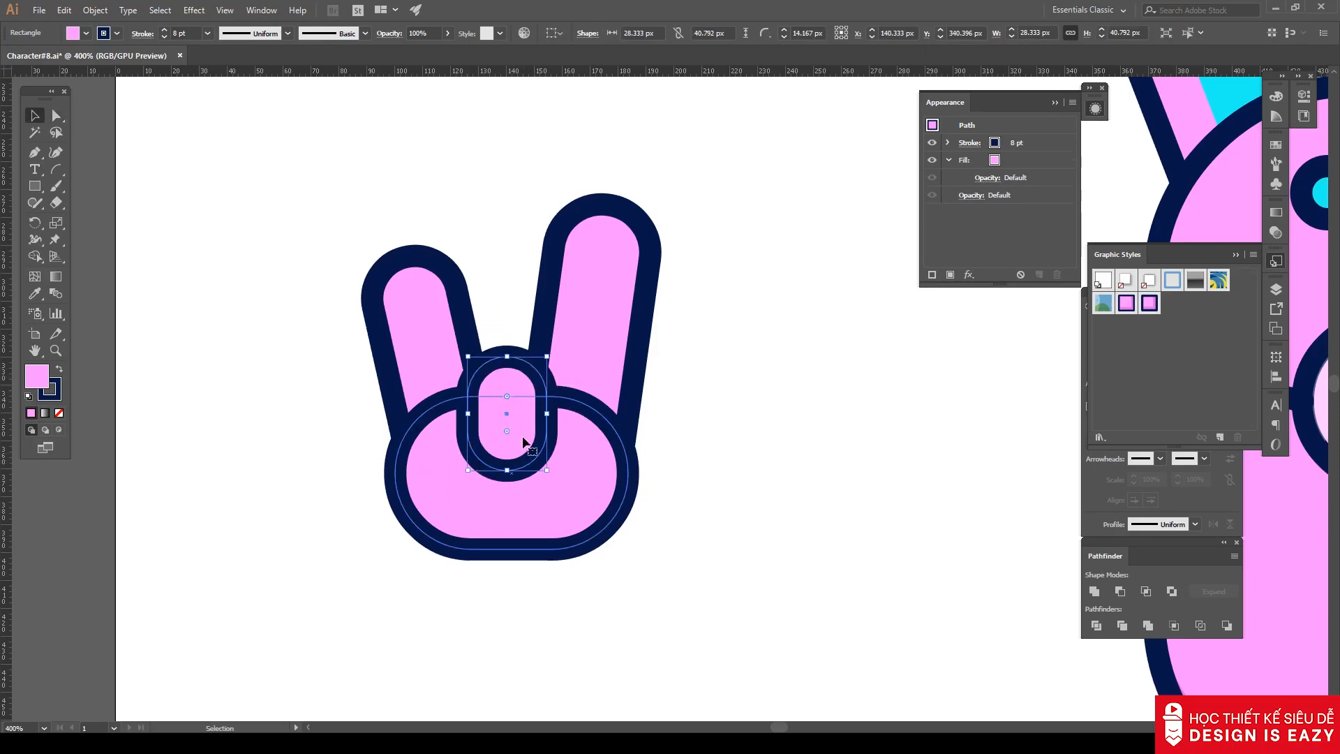
{"action": "left_click_drag", "start_coordinate": [546, 416], "coordinate": [541, 417]}
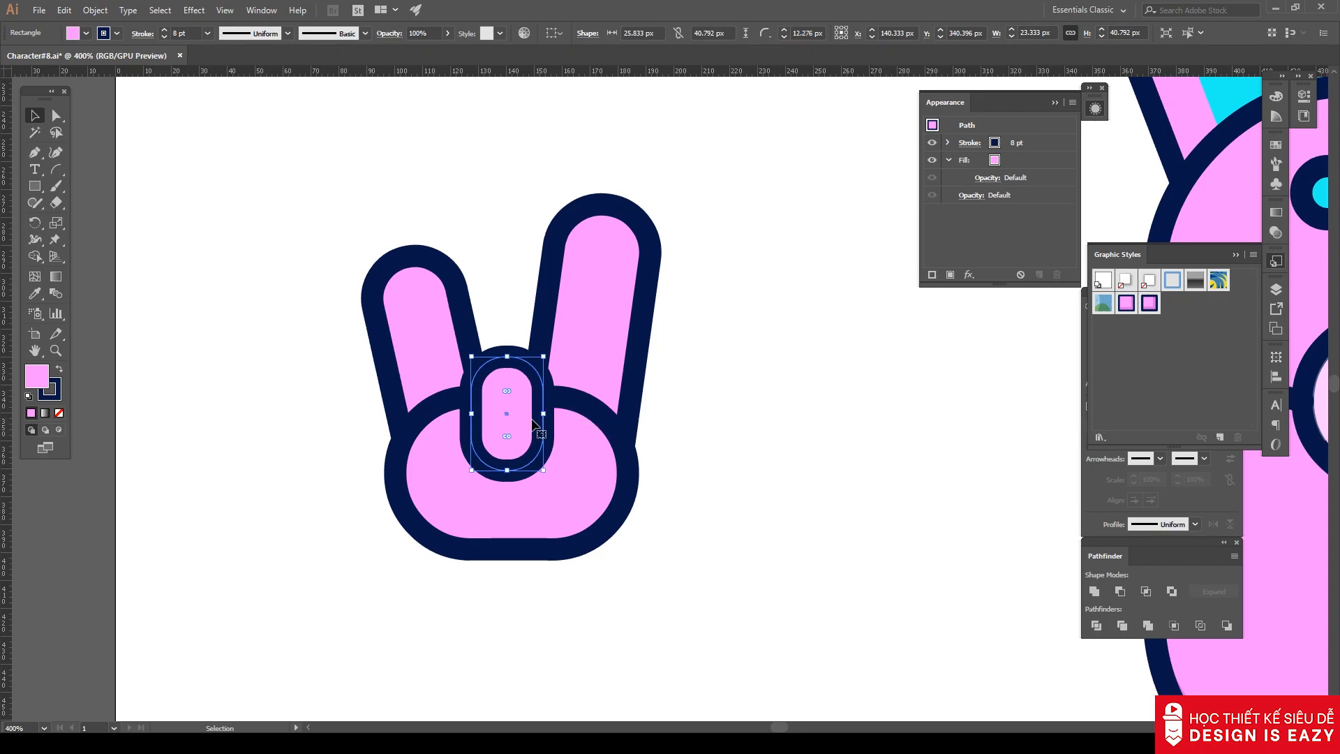
{"action": "left_click", "coordinate": [733, 371]}
Draw a fully rounded thumb about 52 by 34 px overlapping the palm's lower right corner.
{"action": "left_click_drag", "start_coordinate": [36, 185], "coordinate": [104, 203]}
{"action": "mouse_move", "coordinate": [633, 550]}
{"action": "left_mouse_down"}
{"action": "mouse_move", "coordinate": [487, 465]}
{"action": "mouse_move", "coordinate": [587, 535]}
{"action": "mouse_move", "coordinate": [635, 513]}
{"action": "mouse_move", "coordinate": [626, 529]}
{"action": "mouse_move", "coordinate": [579, 496]}
{"action": "left_mouse_up"}
{"action": "key", "text": "a"}
{"action": "key", "text": "v"}
{"action": "left_click_drag", "start_coordinate": [589, 554], "coordinate": [590, 566]}
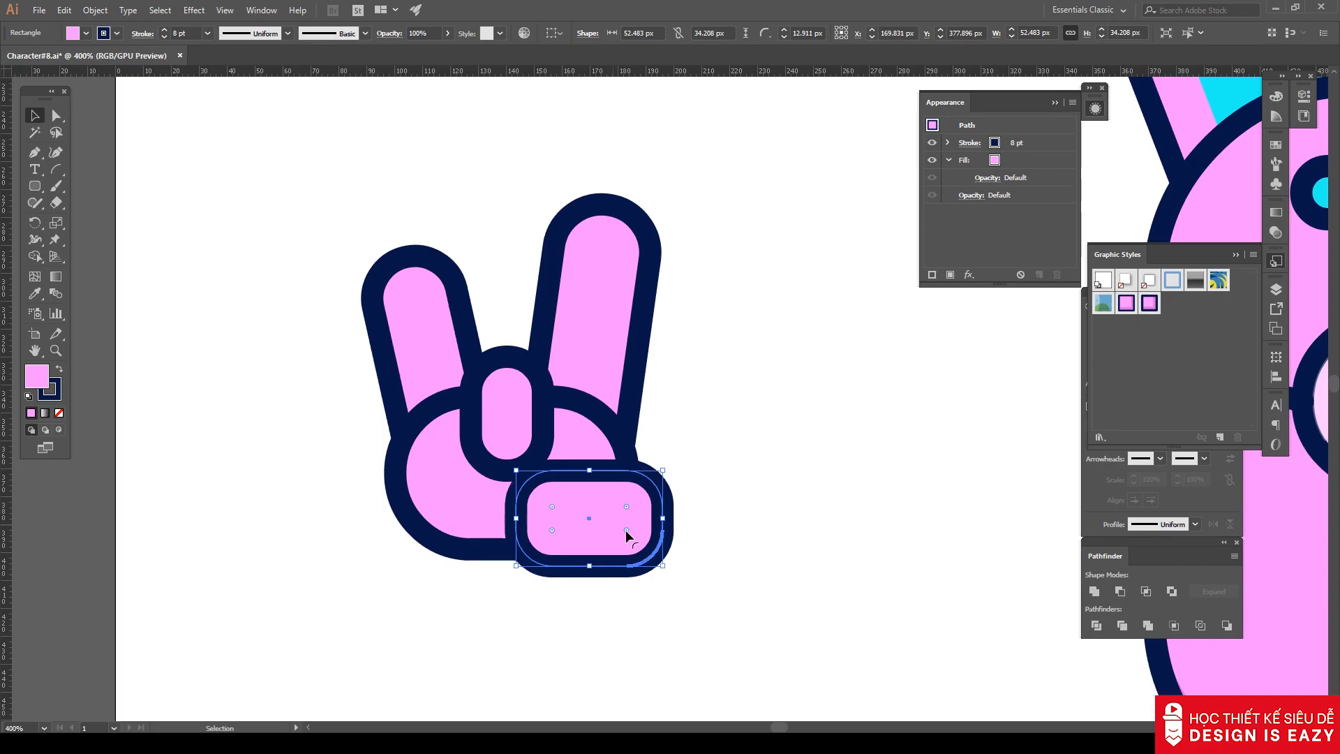
{"action": "left_click_drag", "start_coordinate": [625, 512], "coordinate": [624, 529]}
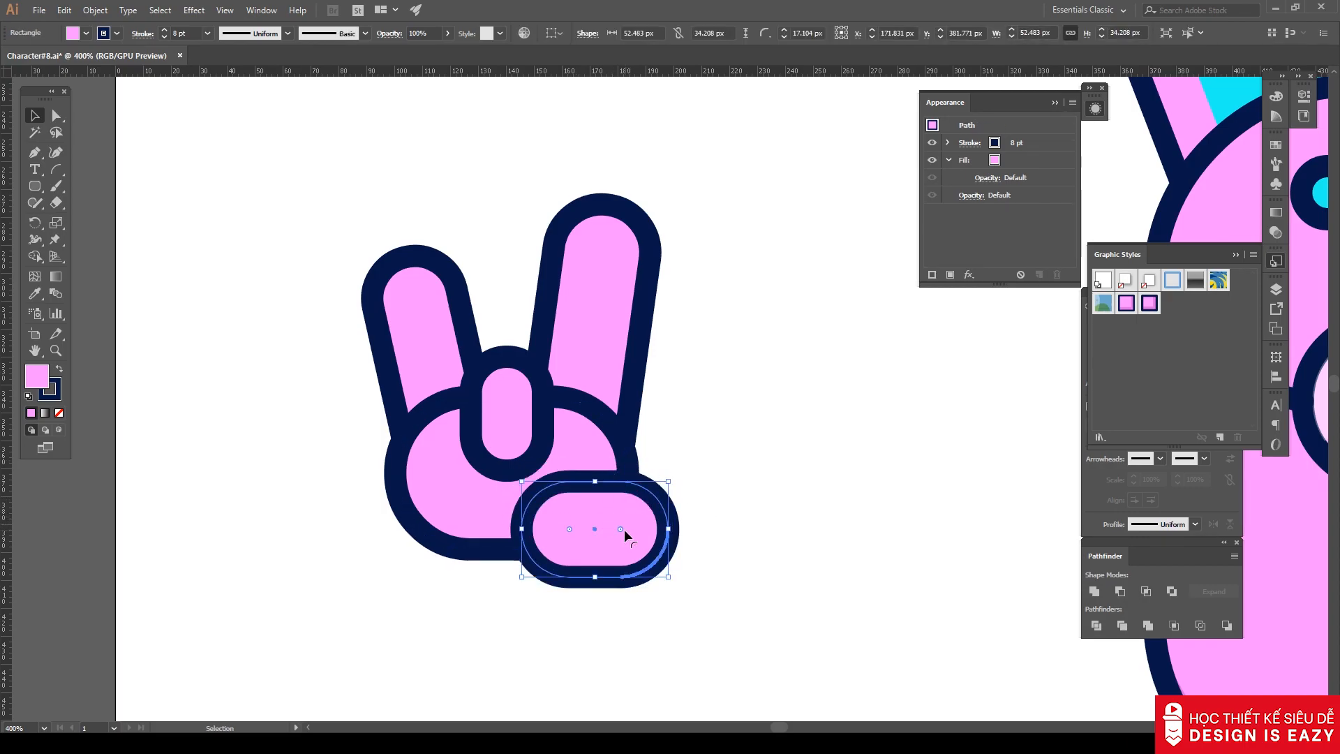
{"action": "left_click", "coordinate": [736, 483]}
{"action": "scroll", "coordinate": [736, 483], "scroll_direction": "down", "scroll_amount": 2}
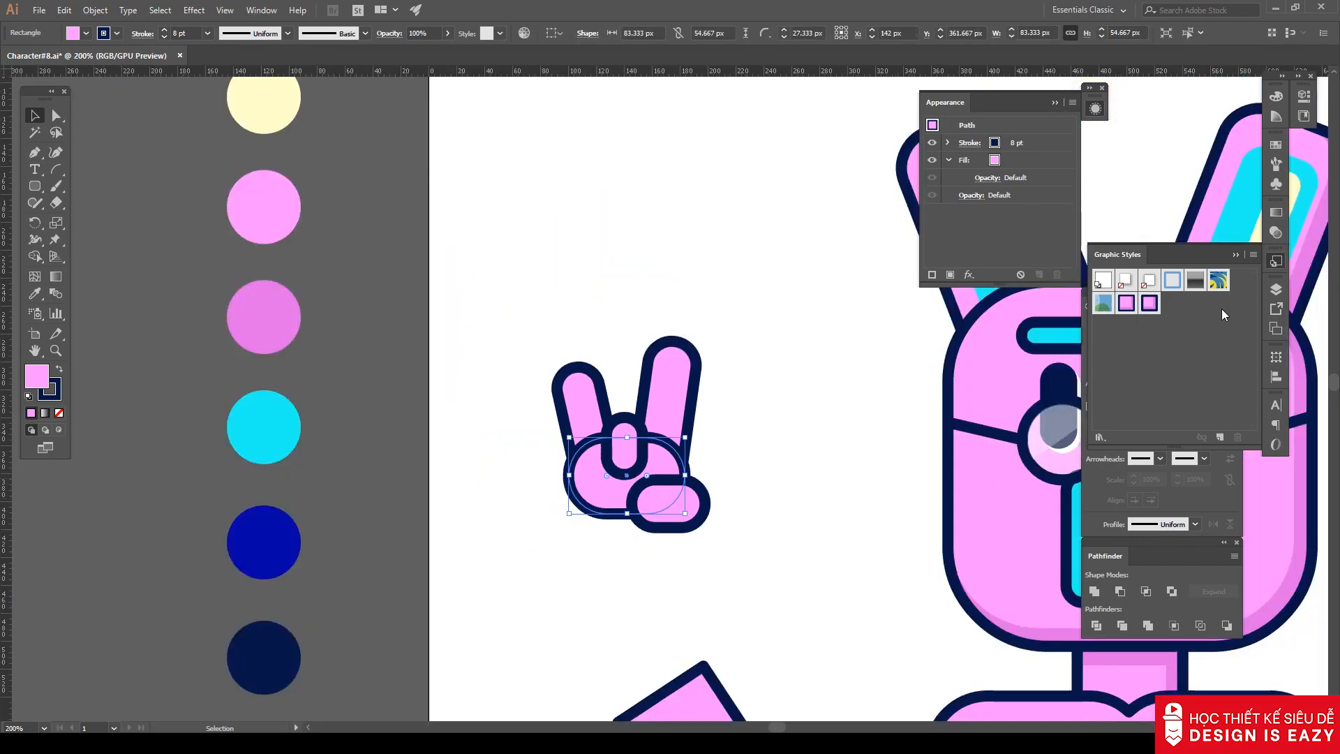
Apply the shaded Graphic Style 2 to the palm, the thumb and both raised fingers.
{"action": "left_click", "coordinate": [1149, 303]}
{"action": "left_click", "coordinate": [681, 513]}
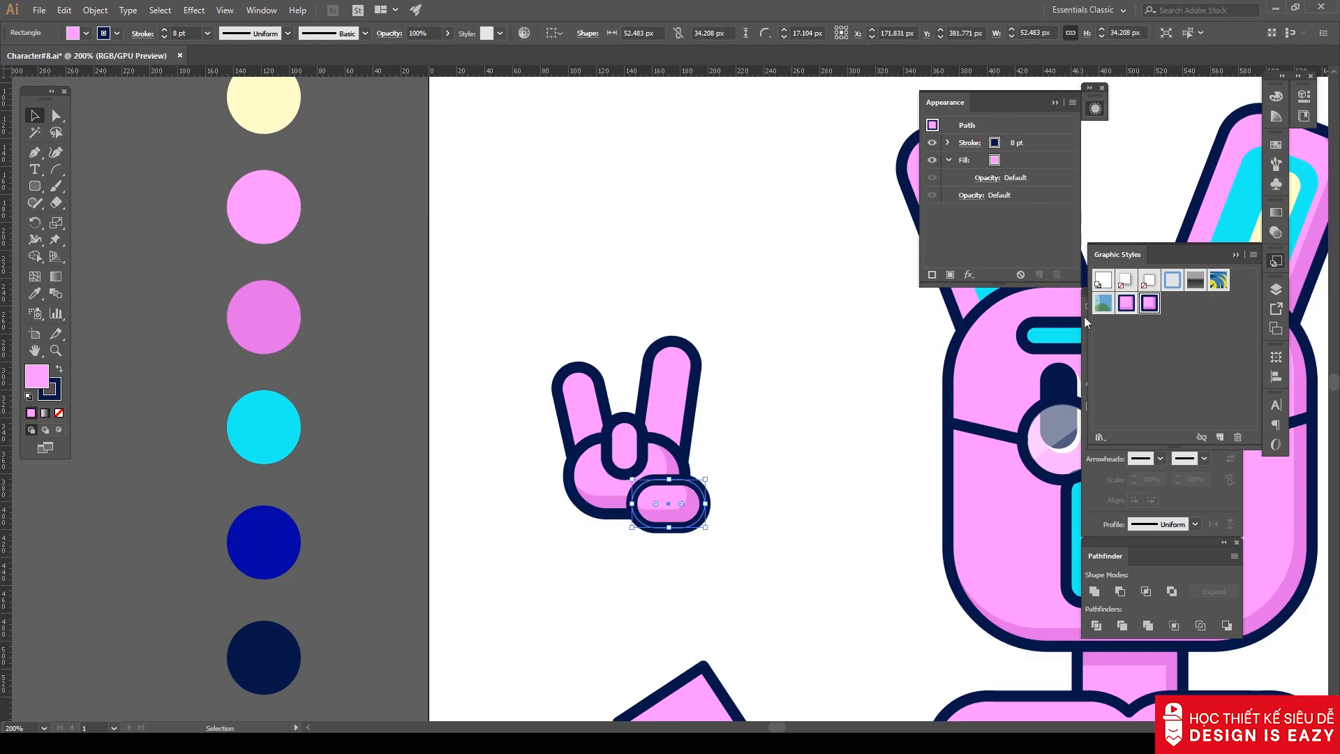
{"action": "left_click", "coordinate": [682, 387]}
{"action": "left_click", "coordinate": [588, 400], "text": "shift"}
{"action": "left_click", "coordinate": [1149, 303]}
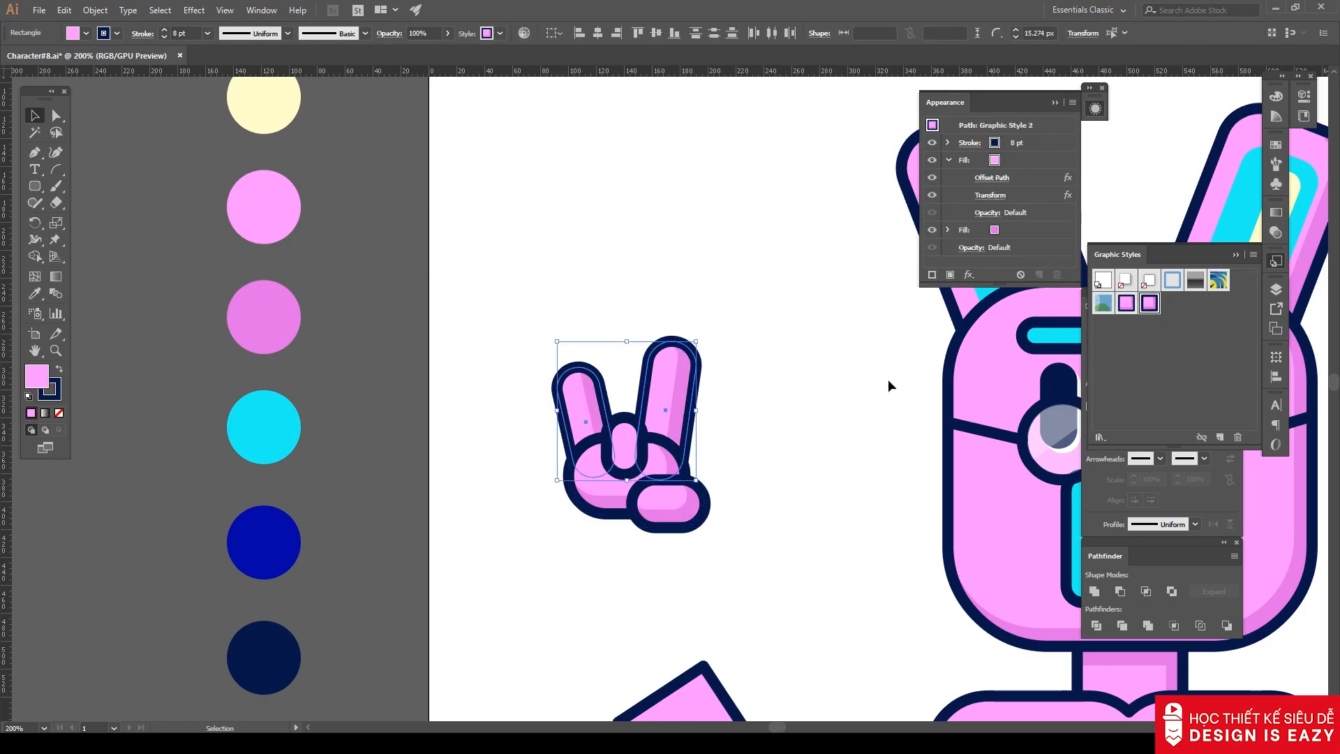
Draw a fully rounded highlight about 21 by 46 px on the right raised finger and fill it with the palette's cream.
{"action": "left_click", "coordinate": [780, 427]}
{"action": "key", "text": "ctrl+plus"}
{"action": "left_click_drag", "start_coordinate": [34, 185], "coordinate": [75, 192]}
{"action": "mouse_move", "coordinate": [414, 187]}
{"action": "left_mouse_down"}
{"action": "mouse_move", "coordinate": [441, 290]}
{"action": "mouse_move", "coordinate": [457, 286]}
{"action": "mouse_move", "coordinate": [347, 305]}
{"action": "mouse_move", "coordinate": [615, 335]}
{"action": "mouse_move", "coordinate": [554, 329]}
{"action": "left_mouse_up"}
{"action": "key", "text": "a"}
{"action": "scroll", "coordinate": [347, 305], "scroll_direction": "down", "scroll_amount": 2}
{"action": "key", "text": "i"}
{"action": "left_click", "coordinate": [209, 94]}
{"action": "key", "text": "v"}
{"action": "left_click", "coordinate": [455, 278]}
{"action": "scroll", "coordinate": [456, 280], "scroll_direction": "up", "scroll_amount": 2}
{"action": "scroll", "coordinate": [554, 329], "scroll_direction": "up", "scroll_amount": 2}
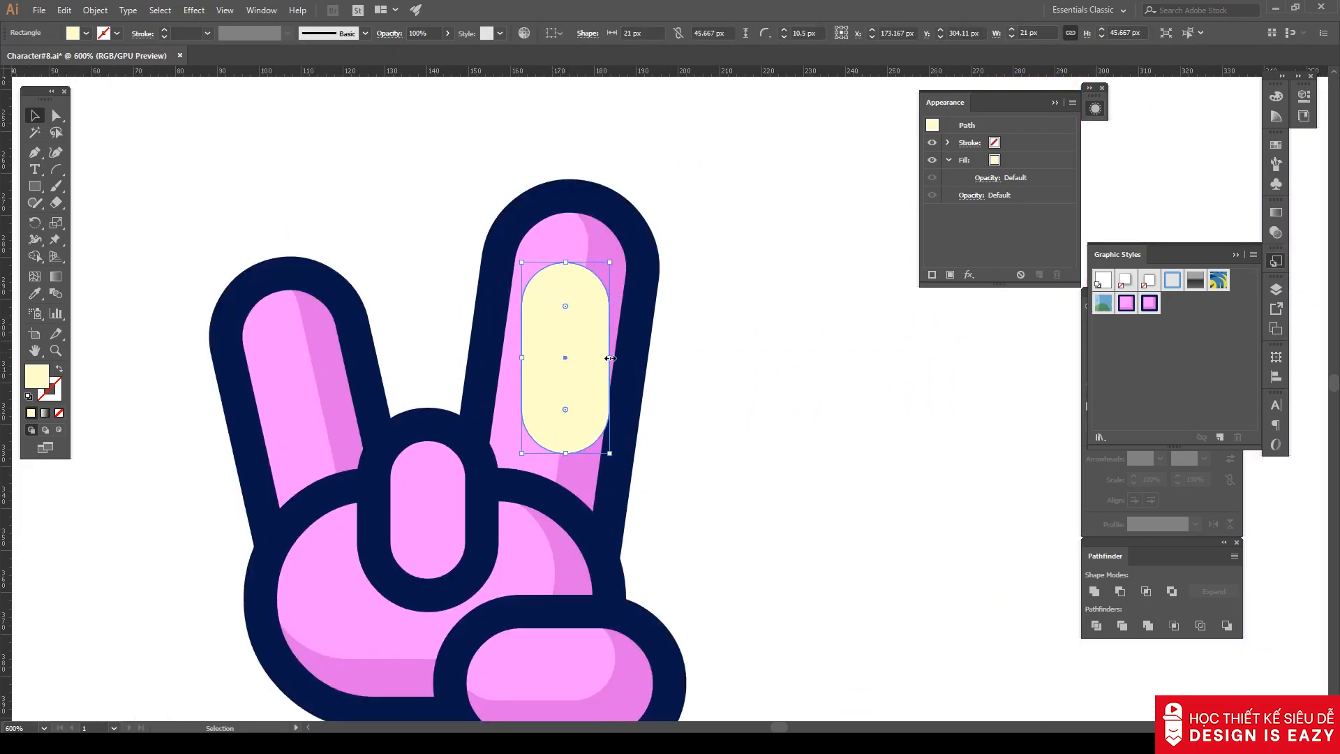
Shrink the right finger's cream highlight to about 10 by 28 px and tilt it along the finger's outer side.
{"action": "left_click_drag", "start_coordinate": [608, 450], "coordinate": [572, 370]}
{"action": "left_click_drag", "start_coordinate": [578, 260], "coordinate": [571, 241]}
{"action": "scroll", "coordinate": [600, 254], "scroll_direction": "up", "scroll_amount": 3}
{"action": "left_click_drag", "start_coordinate": [528, 298], "coordinate": [510, 293]}
{"action": "left_click", "coordinate": [846, 386]}
{"action": "scroll", "coordinate": [846, 389], "scroll_direction": "down", "scroll_amount": 4}
{"action": "left_click_drag", "start_coordinate": [742, 412], "coordinate": [739, 438]}
{"action": "left_click", "coordinate": [894, 456]}
{"action": "left_click_drag", "start_coordinate": [895, 456], "coordinate": [838, 392]}
{"action": "left_click", "coordinate": [697, 342]}
{"action": "scroll", "coordinate": [725, 291], "scroll_direction": "up", "scroll_amount": 2}
{"action": "left_click_drag", "start_coordinate": [696, 263], "coordinate": [688, 279]}
{"action": "left_click", "coordinate": [865, 464]}
{"action": "scroll", "coordinate": [864, 463], "scroll_direction": "down", "scroll_amount": 2}
{"action": "left_click_drag", "start_coordinate": [865, 459], "coordinate": [864, 436]}
{"action": "scroll", "coordinate": [865, 436], "scroll_direction": "up", "scroll_amount": 1}
Copy the cream highlight onto the left raised finger and rotate it to follow that finger's tilt.
{"action": "left_click", "coordinate": [733, 335]}
{"action": "left_click_drag", "start_coordinate": [728, 320], "coordinate": [470, 399]}
{"action": "key", "text": "r"}
{"action": "left_click", "coordinate": [465, 376]}
{"action": "left_click_drag", "start_coordinate": [456, 455], "coordinate": [459, 392]}
{"action": "key", "text": "v"}
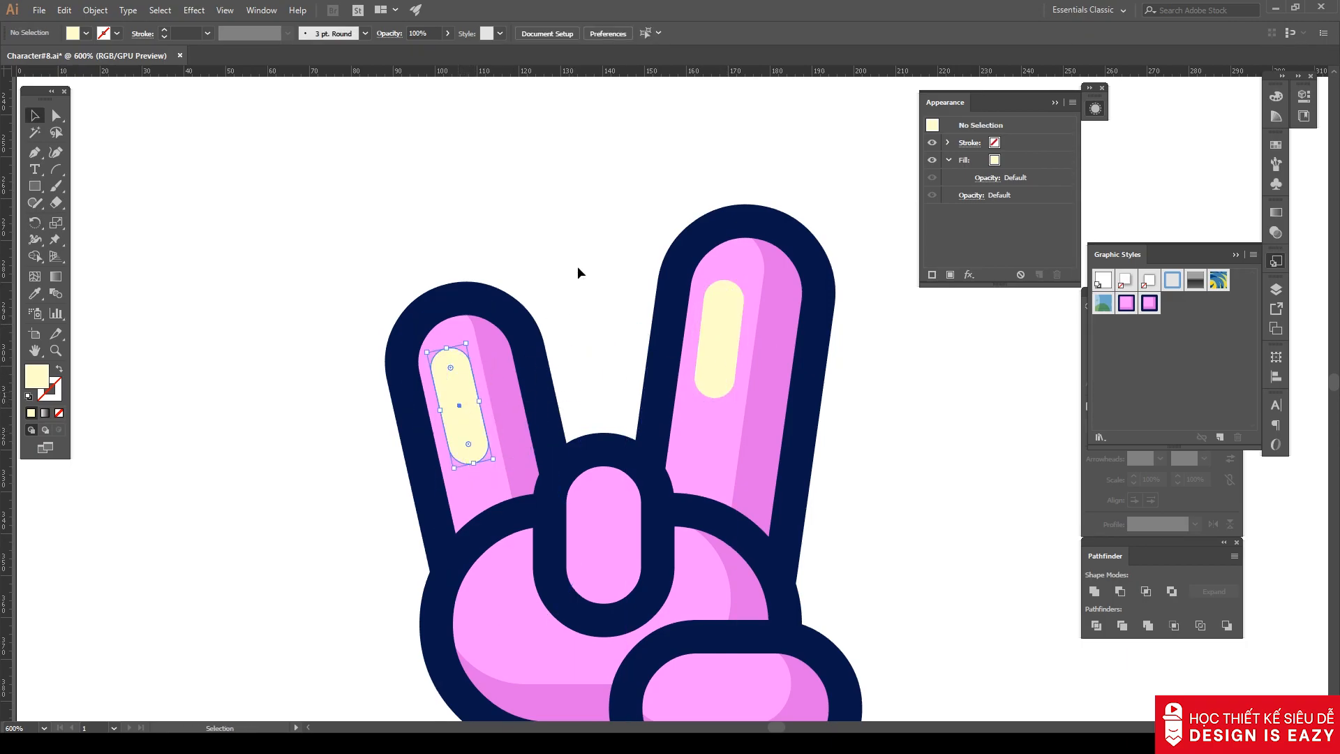
{"action": "left_click", "coordinate": [576, 267]}
Copy a highlight onto the folded middle finger, straighten it and shrink it to about 8 by 18 px.
{"action": "left_click_drag", "start_coordinate": [586, 359], "coordinate": [564, 198]}
{"action": "left_click_drag", "start_coordinate": [462, 257], "coordinate": [561, 453]}
{"action": "key", "text": "r"}
{"action": "scroll", "coordinate": [577, 368], "scroll_direction": "up", "scroll_amount": 3}
{"action": "key", "text": "a"}
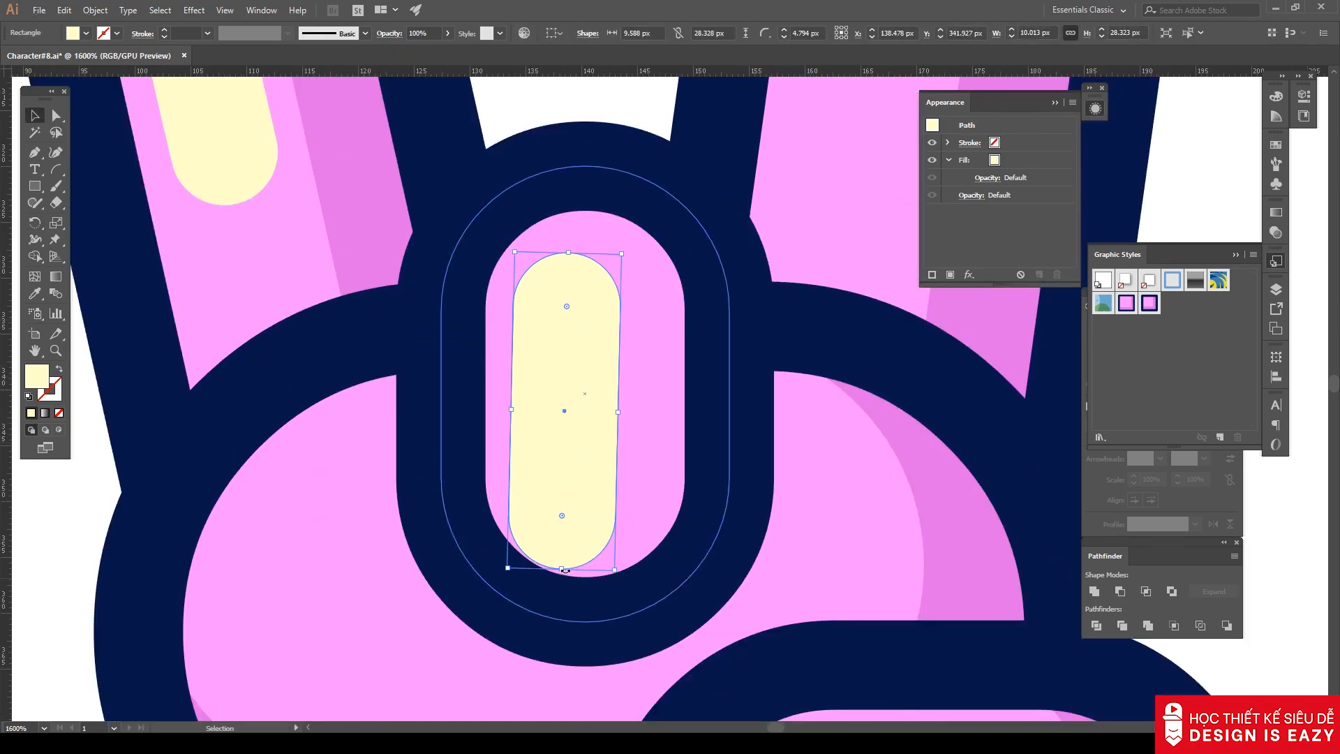
{"action": "left_click_drag", "start_coordinate": [563, 568], "coordinate": [597, 453]}
{"action": "key", "text": "v"}
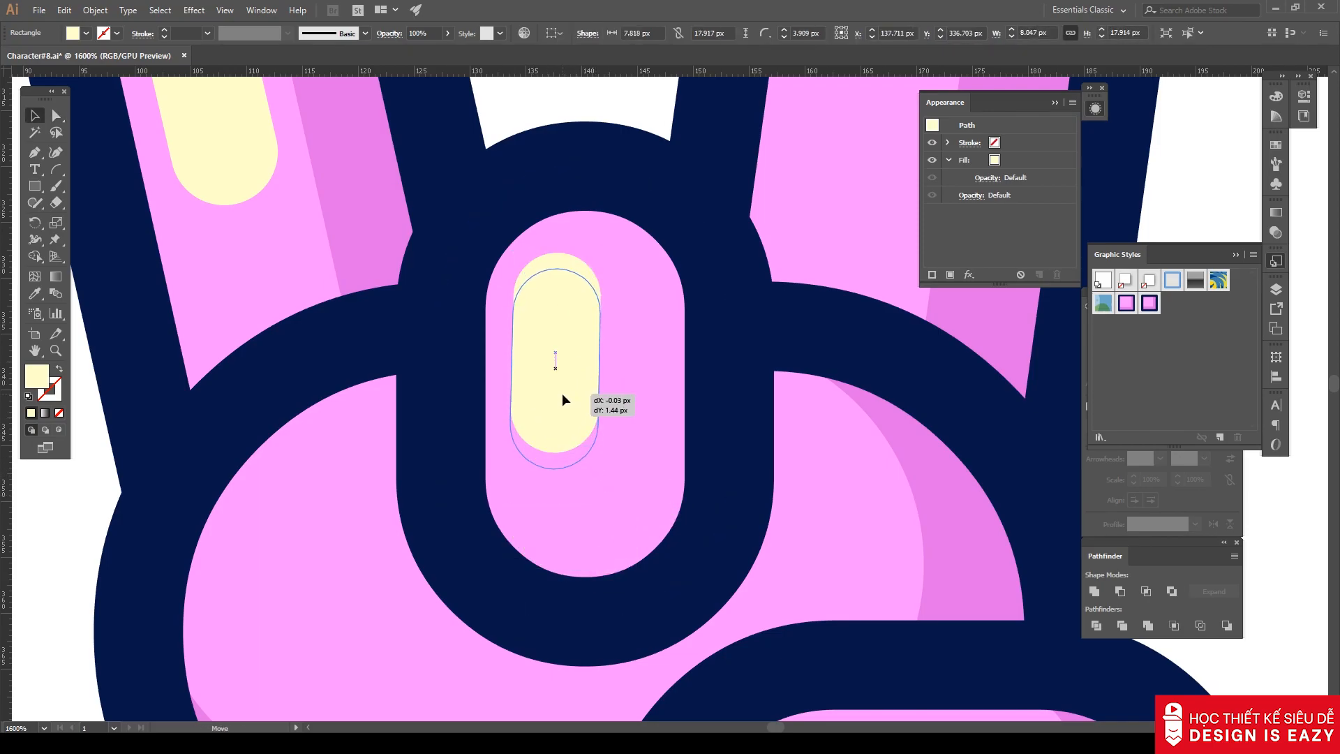
Apply the shaded Graphic Style 2 to the folded middle finger.
{"action": "left_click", "coordinate": [628, 447]}
{"action": "key", "text": "ctrl+minus"}
{"action": "key", "text": "ctrl+minus"}
{"action": "key", "text": "ctrl+minus"}
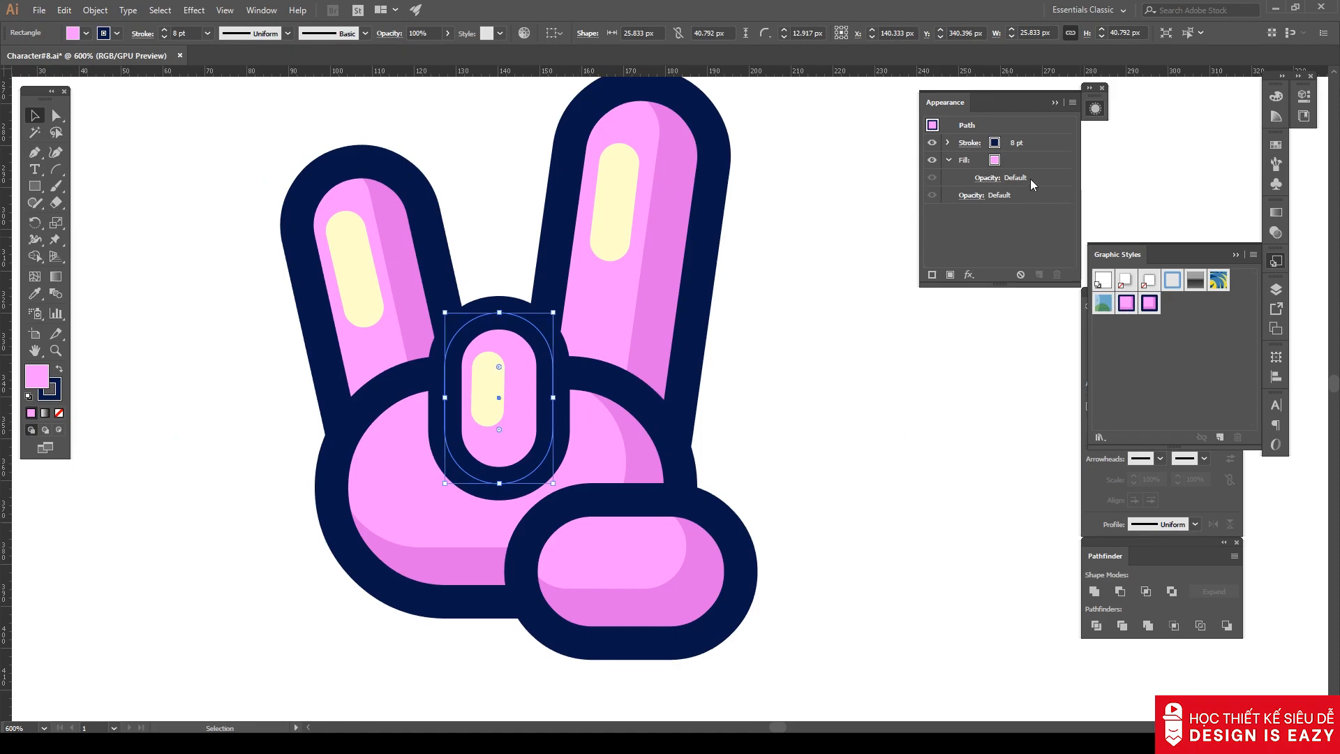
{"action": "left_click", "coordinate": [1150, 304]}
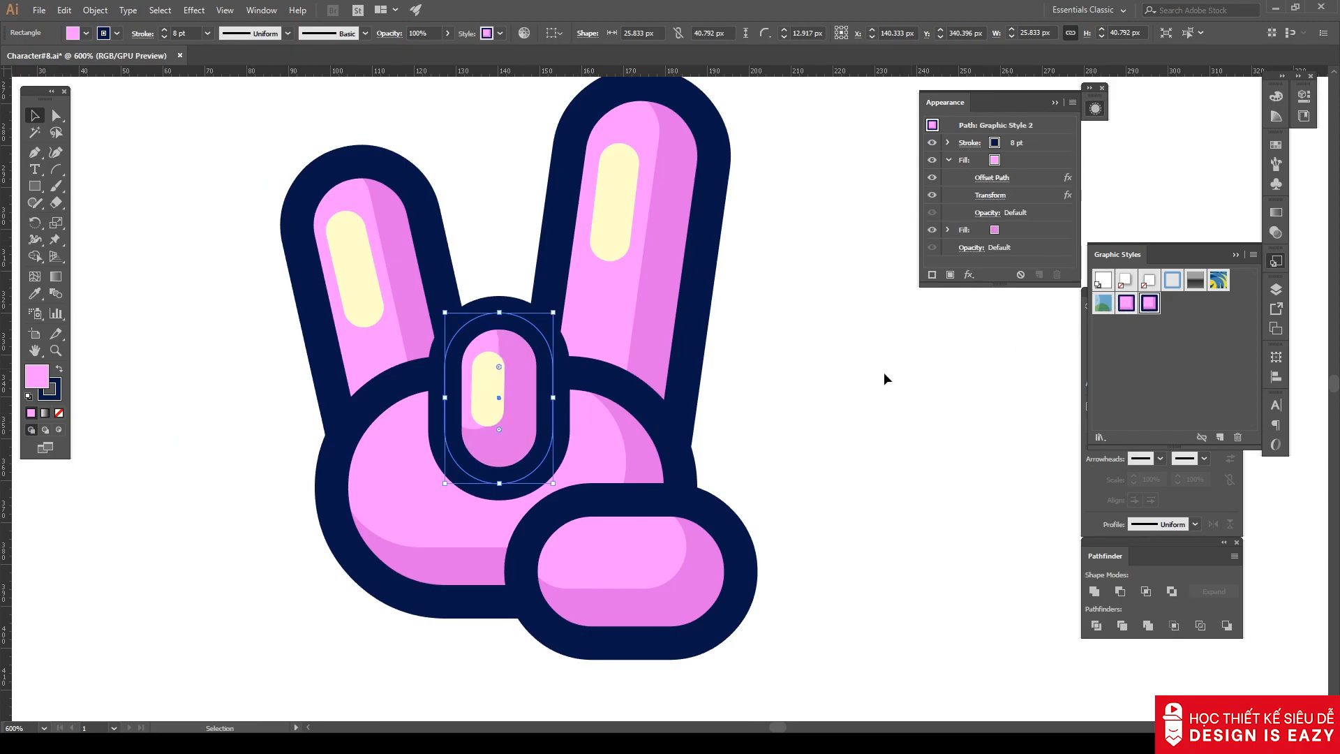
Set the folded finger's shading Transform to move -4 px horizontally and -2 px vertically, with an Offset Path of -4 px.
{"action": "left_click", "coordinate": [992, 196]}
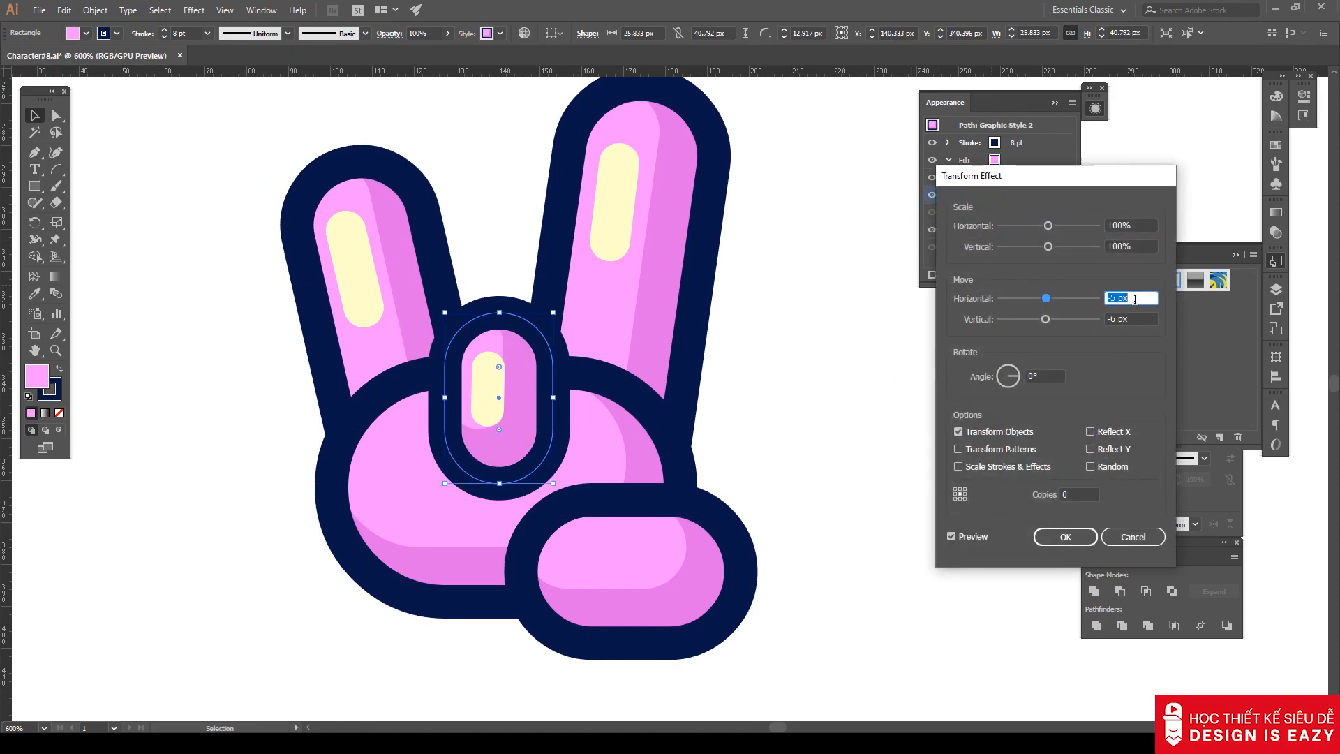
{"action": "key", "text": "Up"}
{"action": "key", "text": "Up"}
{"action": "key", "text": "Up"}
{"action": "key", "text": "Up"}
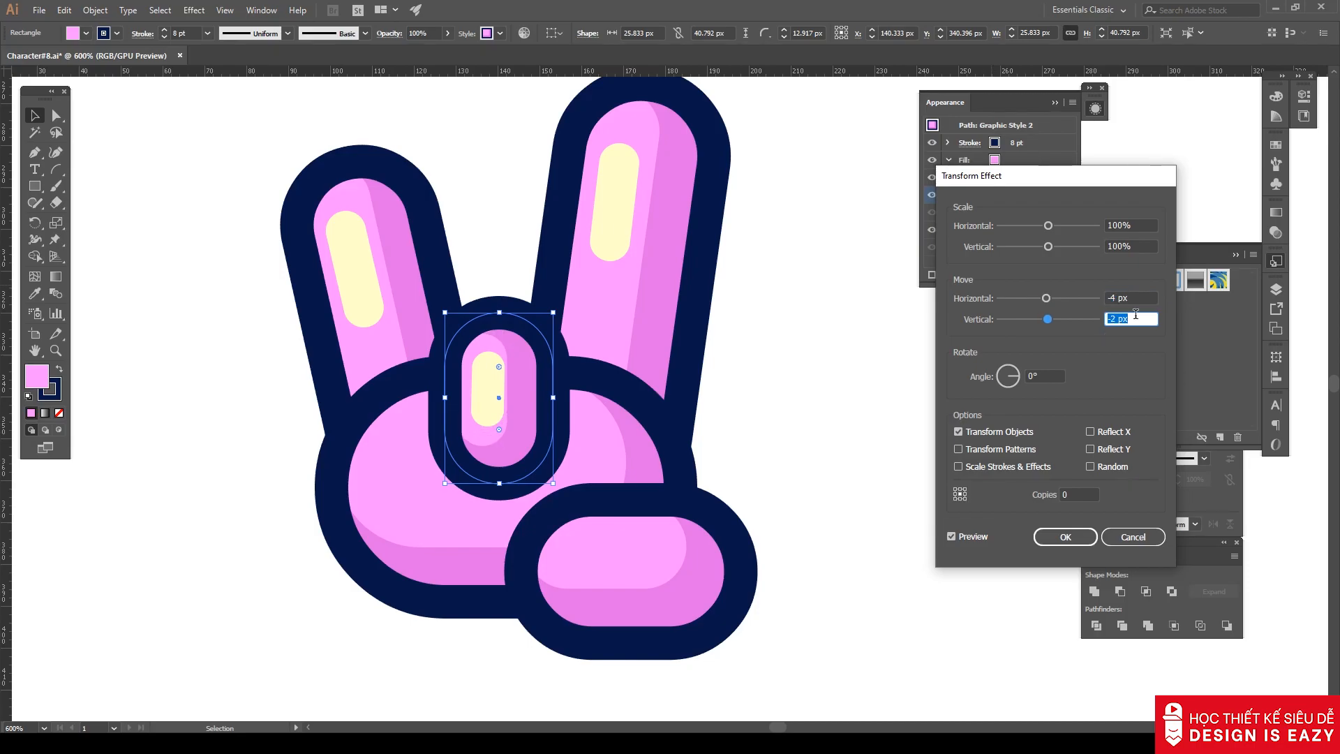
{"action": "left_click", "coordinate": [1068, 538]}
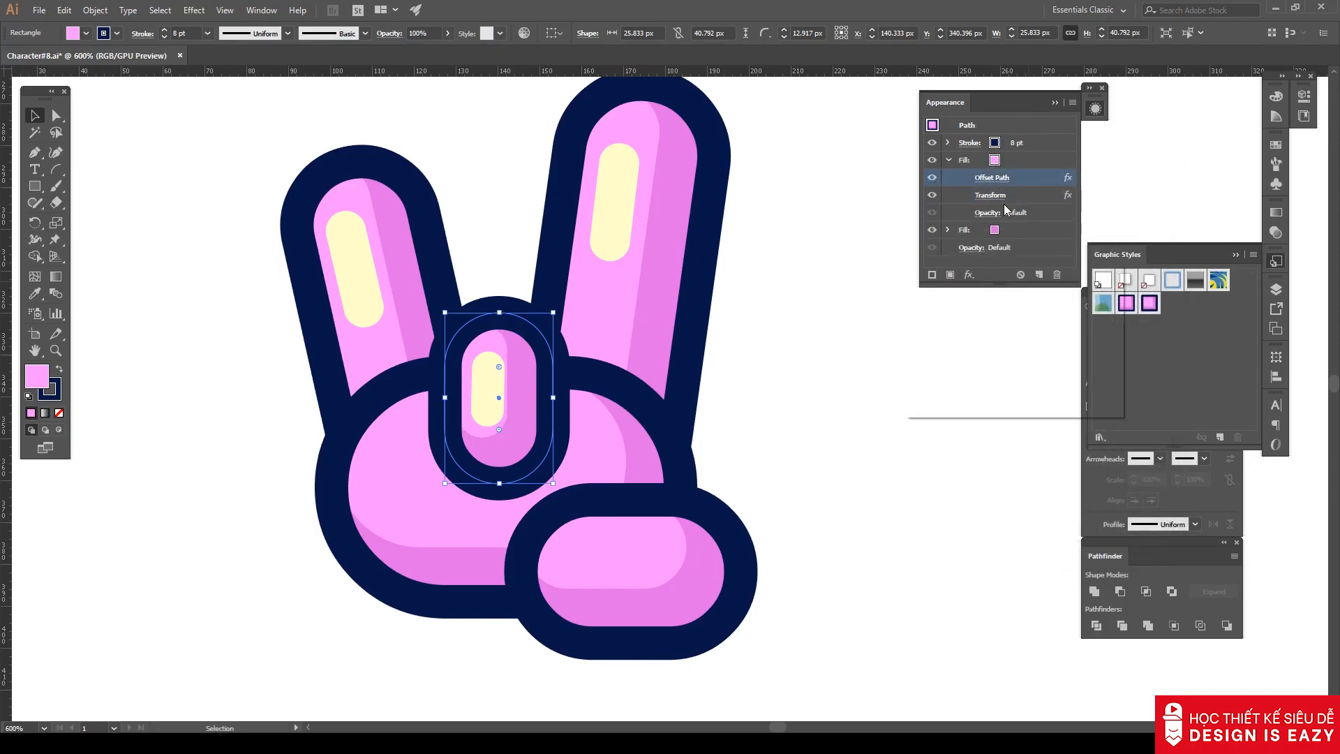
{"action": "left_click", "coordinate": [992, 177]}
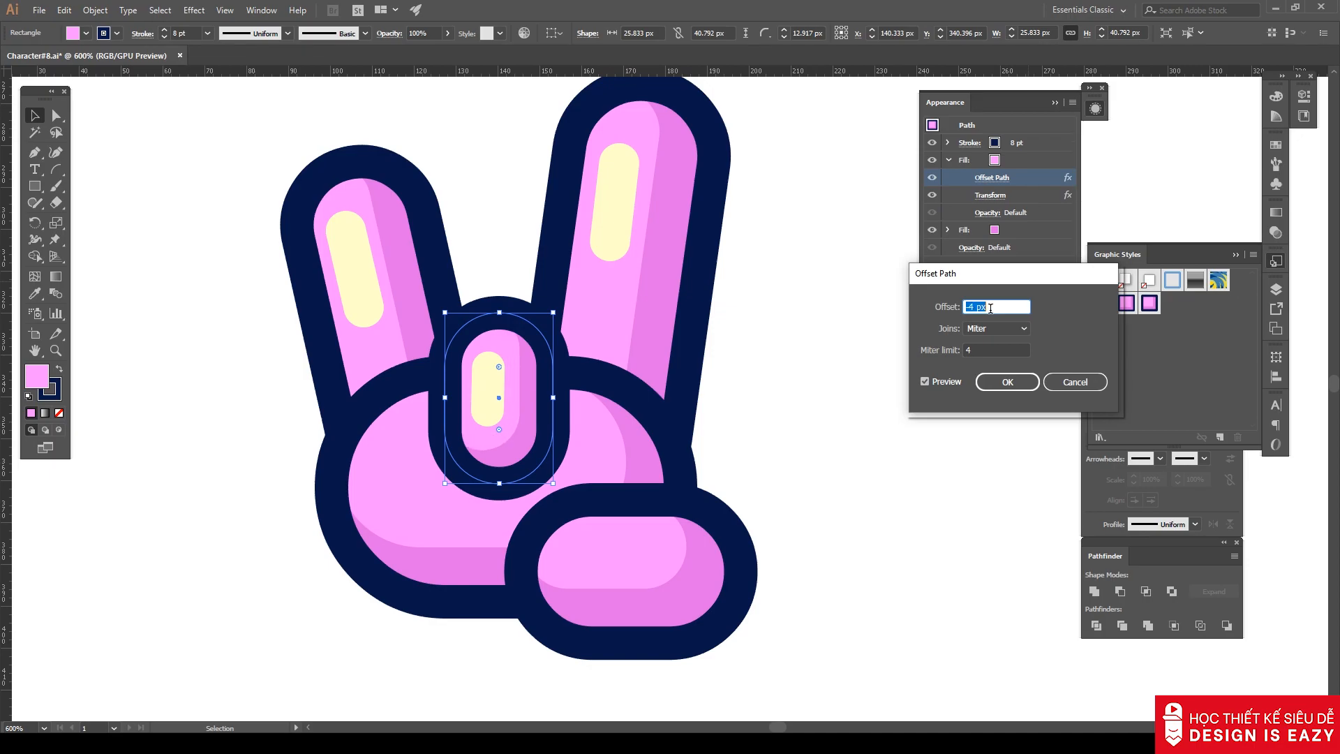
{"action": "key", "text": "Return"}
{"action": "left_click", "coordinate": [801, 349]}
{"action": "scroll", "coordinate": [803, 349], "scroll_direction": "down", "scroll_amount": 6}
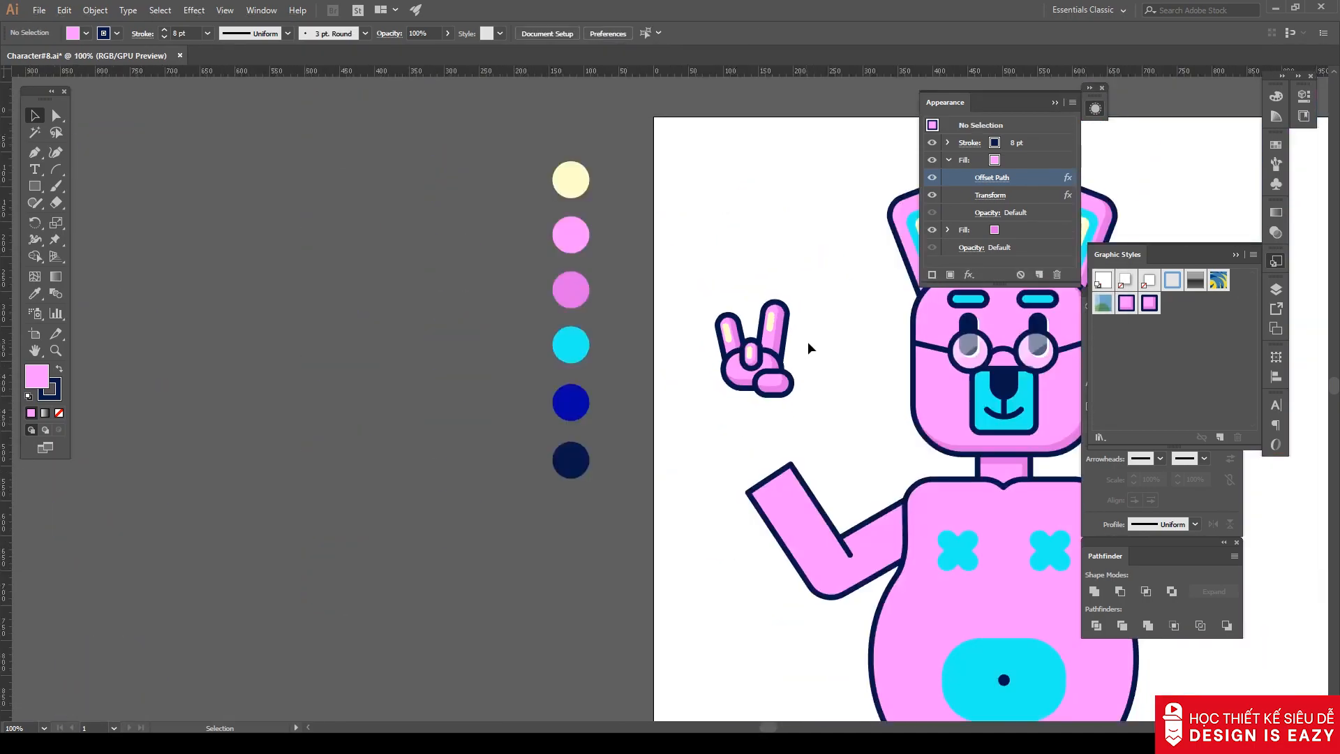
Set the thumb's shading to an Offset Path of -3 px and a Transform move of -5 px horizontally and -4 px vertically.
{"action": "scroll", "coordinate": [833, 407], "scroll_direction": "up", "scroll_amount": 3}
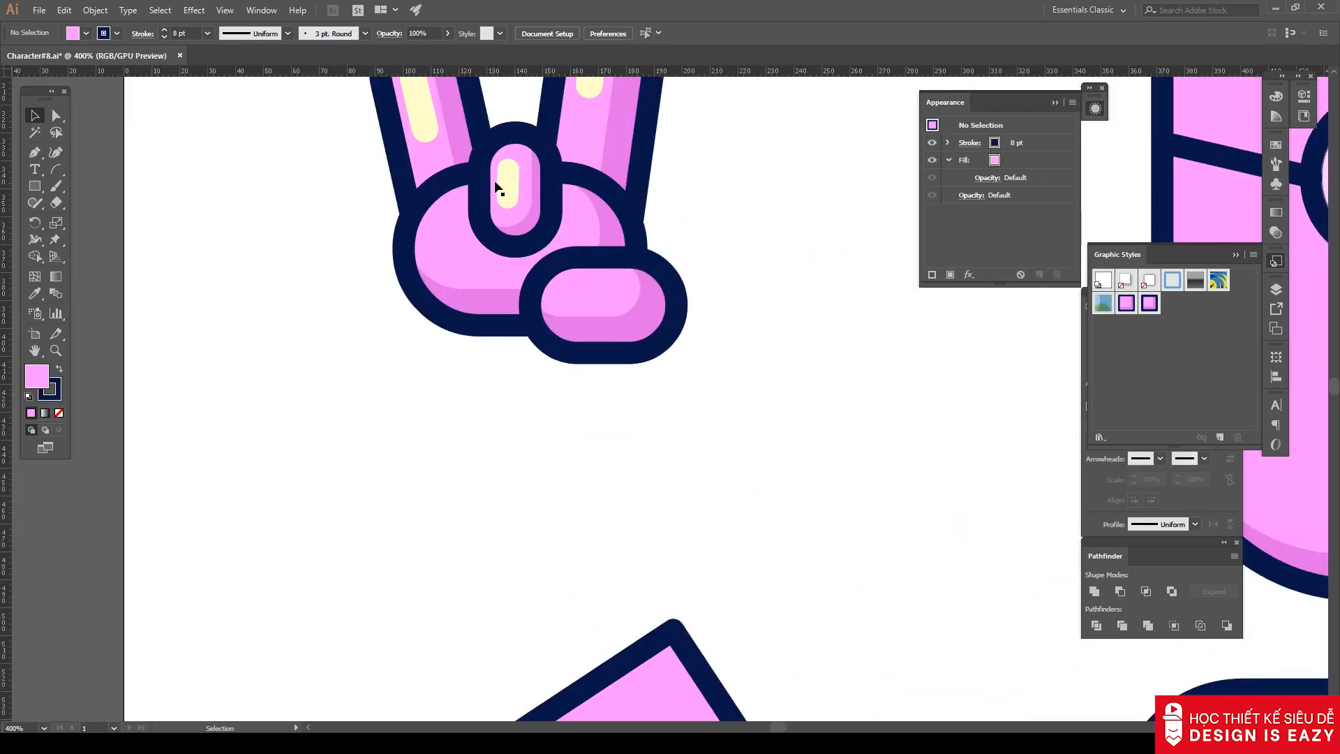
{"action": "scroll", "coordinate": [578, 303], "scroll_direction": "up", "scroll_amount": 1}
{"action": "left_click", "coordinate": [636, 311]}
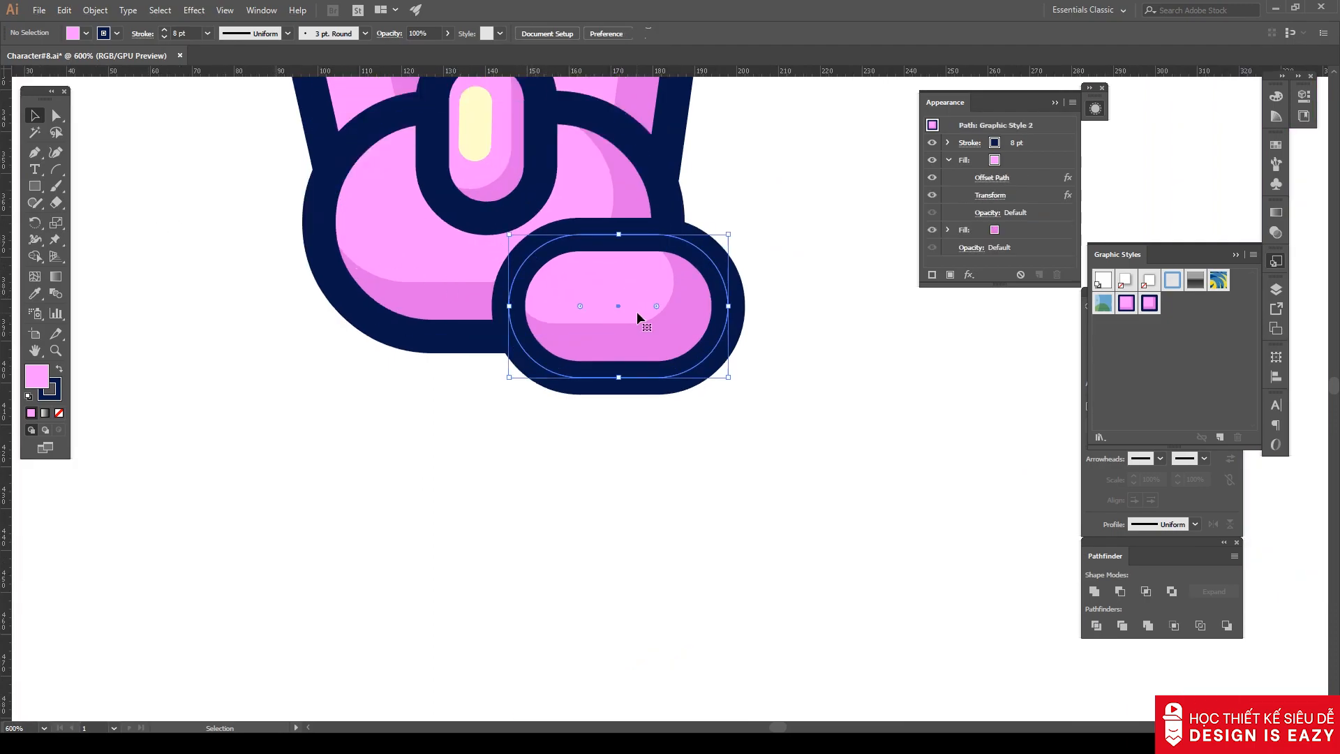
{"action": "left_click", "coordinate": [992, 177]}
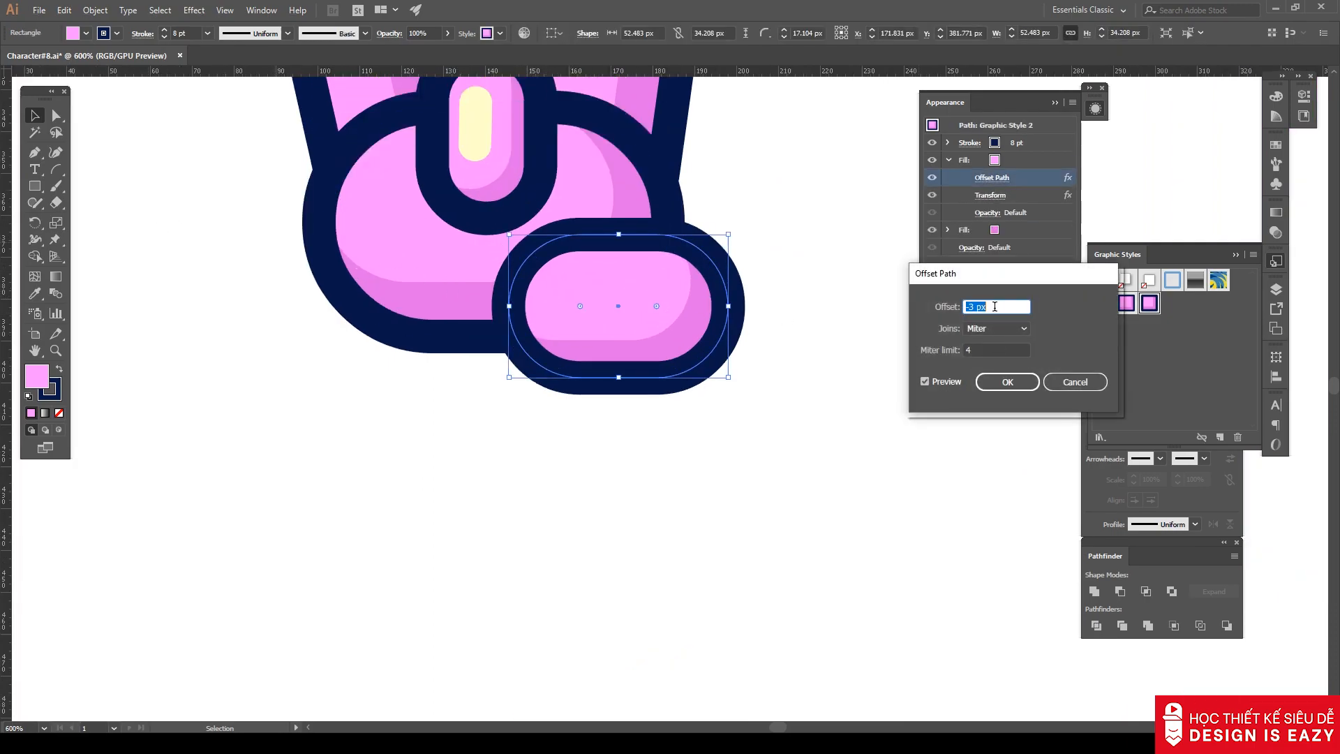
{"action": "key", "text": "Return"}
{"action": "left_click", "coordinate": [990, 196]}
{"action": "double_click", "coordinate": [1130, 297]}
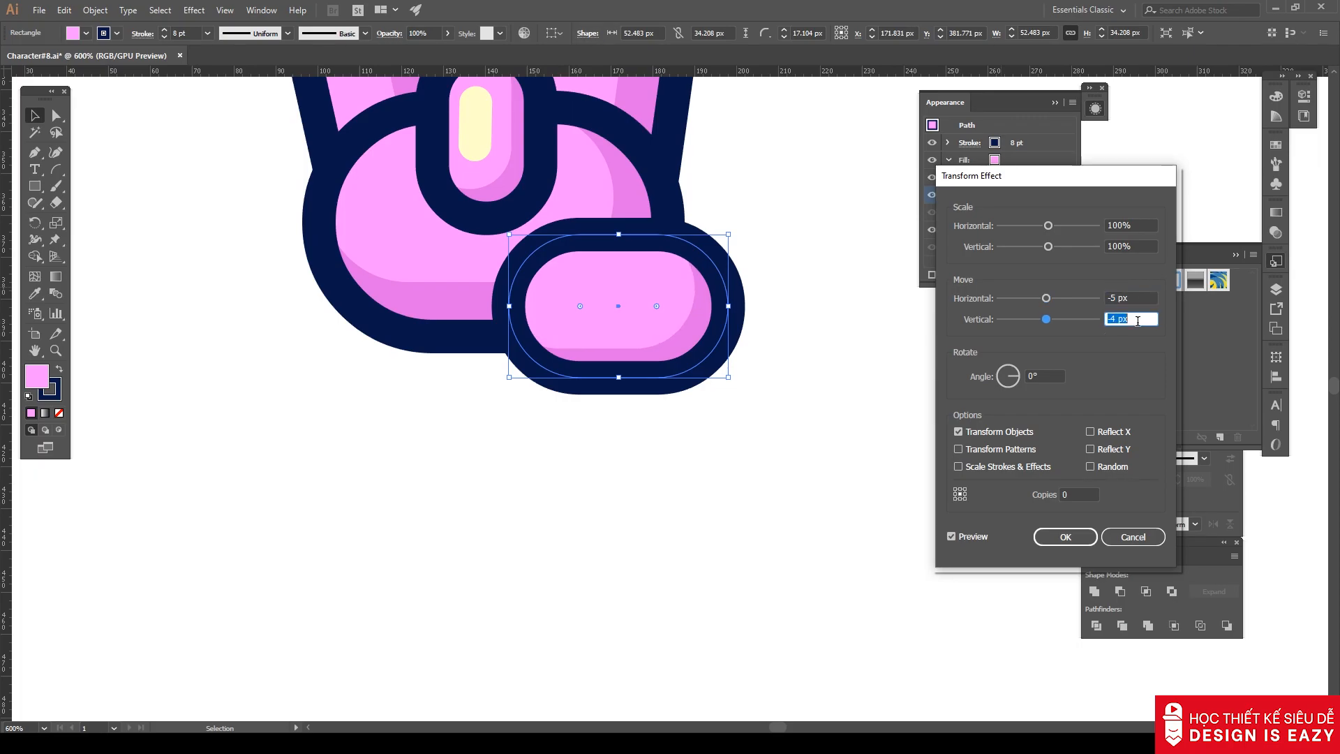
{"action": "key", "text": "Return"}
{"action": "left_click", "coordinate": [905, 440]}
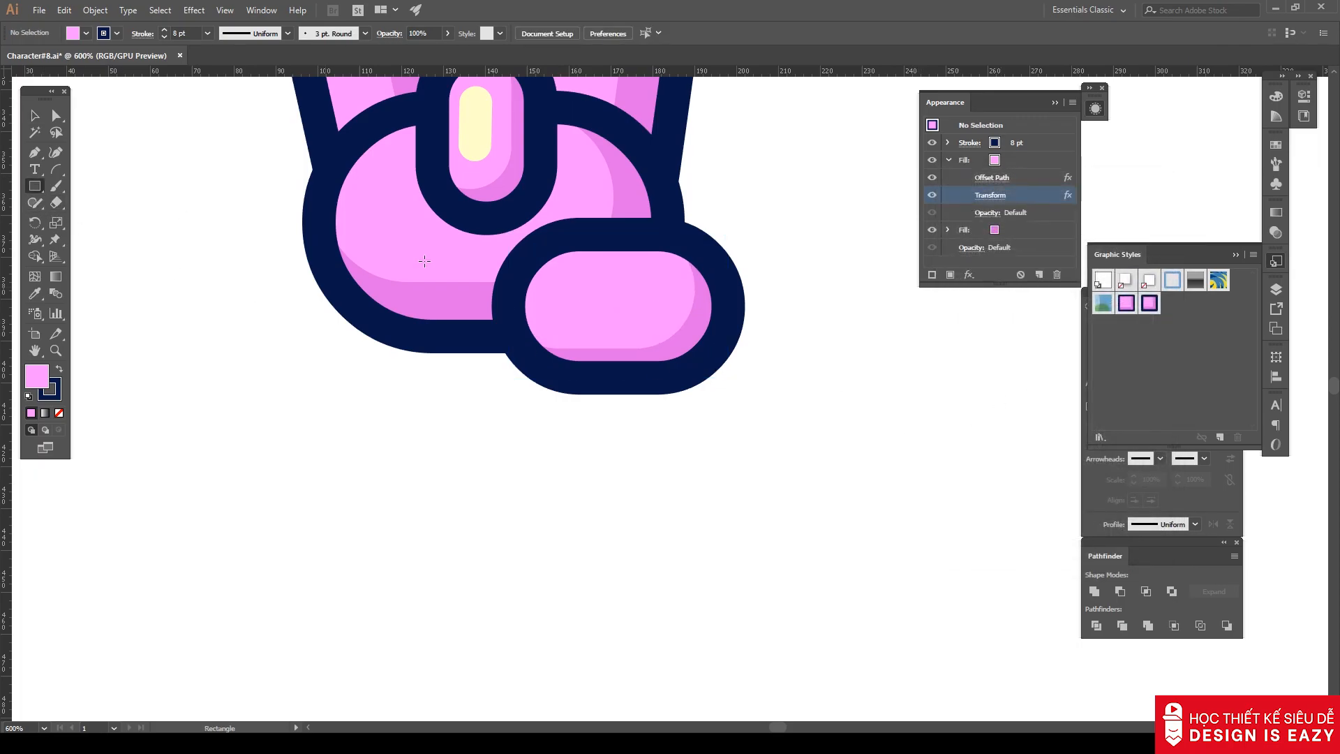
Draw a fully rounded horizontal highlight about 28 by 11 px on the thumb and fill it with cream.
{"action": "left_click_drag", "start_coordinate": [660, 321], "coordinate": [671, 350]}
{"action": "key", "text": "i"}
{"action": "left_click", "coordinate": [484, 148]}
{"action": "key", "text": "v"}
{"action": "left_click", "coordinate": [684, 388]}
{"action": "scroll", "coordinate": [660, 289], "scroll_direction": "up", "scroll_amount": 2}
{"action": "left_click_drag", "start_coordinate": [610, 309], "coordinate": [678, 308]}
{"action": "left_click", "coordinate": [925, 401]}
{"action": "left_click", "coordinate": [613, 324]}
{"action": "left_click", "coordinate": [960, 460]}
{"action": "left_click", "coordinate": [598, 327]}
{"action": "key", "text": "ctrl+minus"}
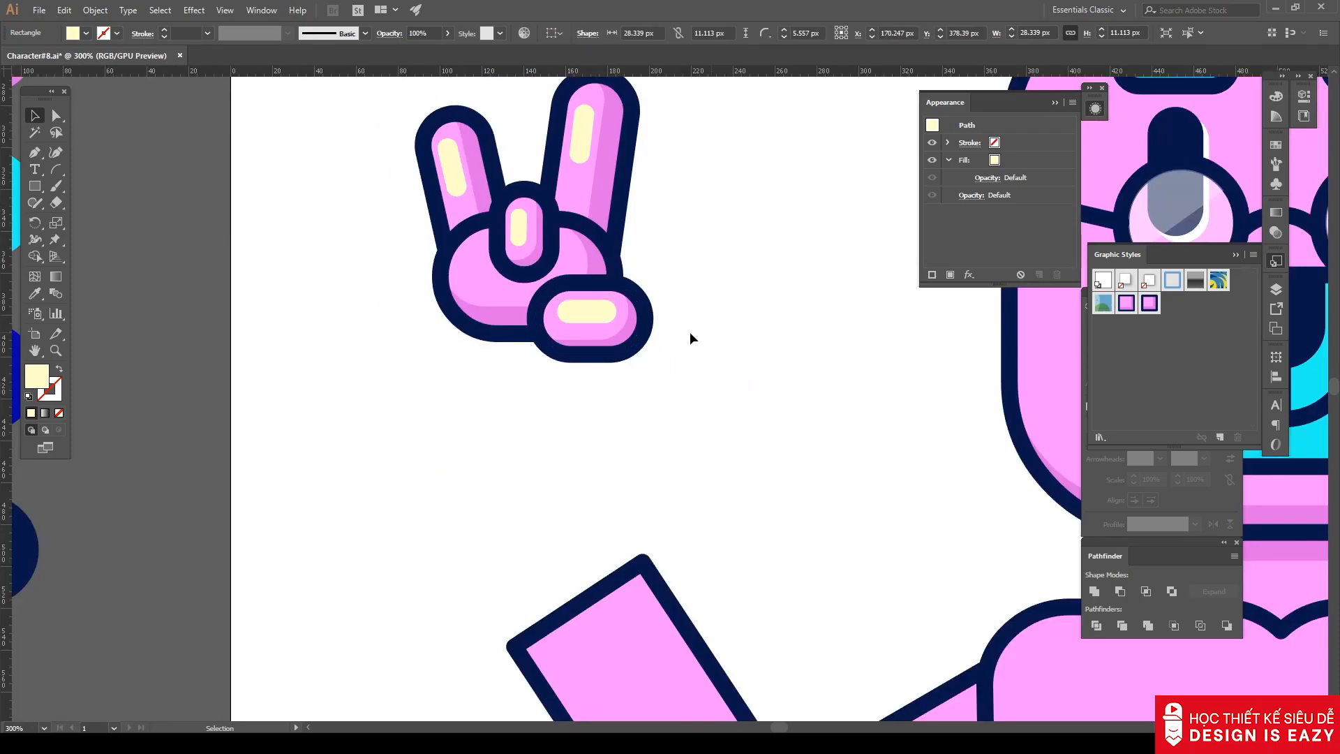
Shorten the thumb highlight to about 27 px and nudge it slightly down within the lighter area.
{"action": "left_click_drag", "start_coordinate": [651, 330], "coordinate": [584, 337]}
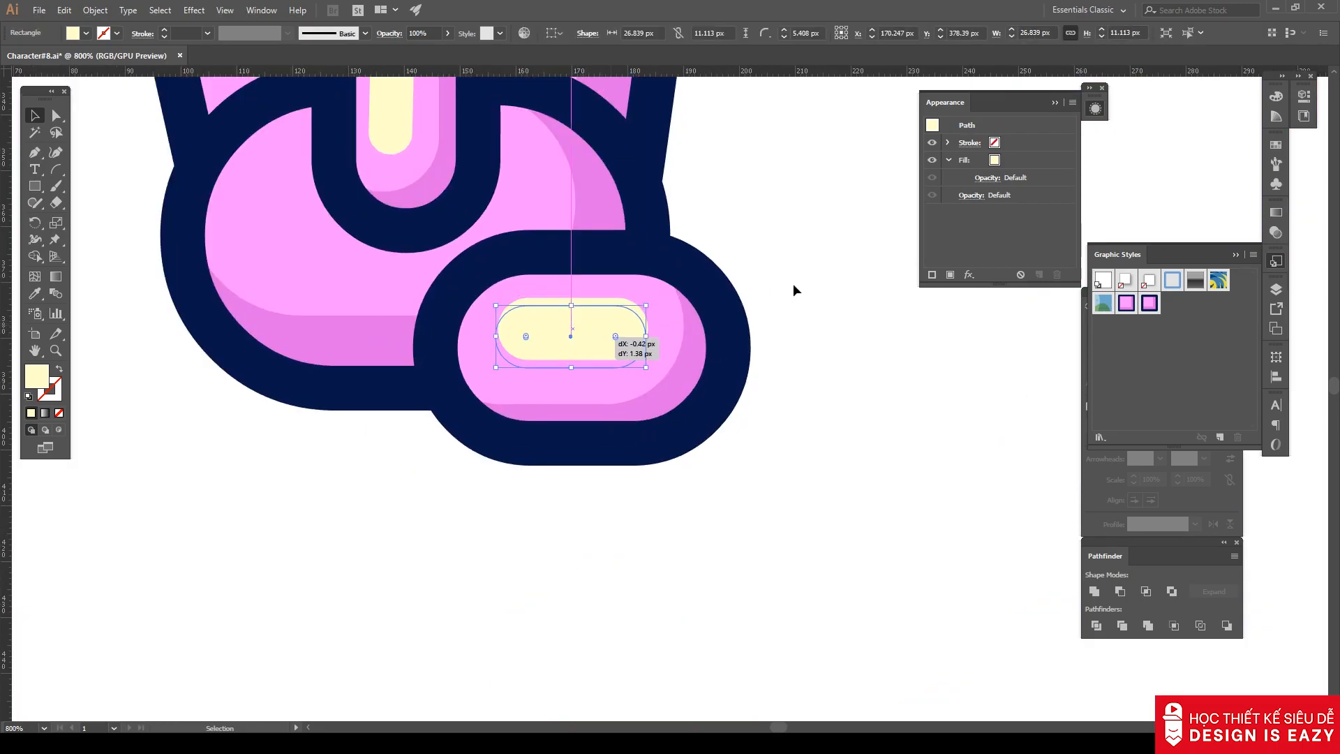
{"action": "left_click", "coordinate": [773, 286]}
{"action": "scroll", "coordinate": [801, 288], "scroll_direction": "down", "scroll_amount": 4}
{"action": "scroll", "coordinate": [801, 288], "scroll_direction": "up", "scroll_amount": 4}
{"action": "scroll", "coordinate": [656, 309], "scroll_direction": "up", "scroll_amount": 2}
{"action": "left_click", "coordinate": [633, 307]}
{"action": "key", "text": "a"}
{"action": "left_click", "coordinate": [881, 355]}
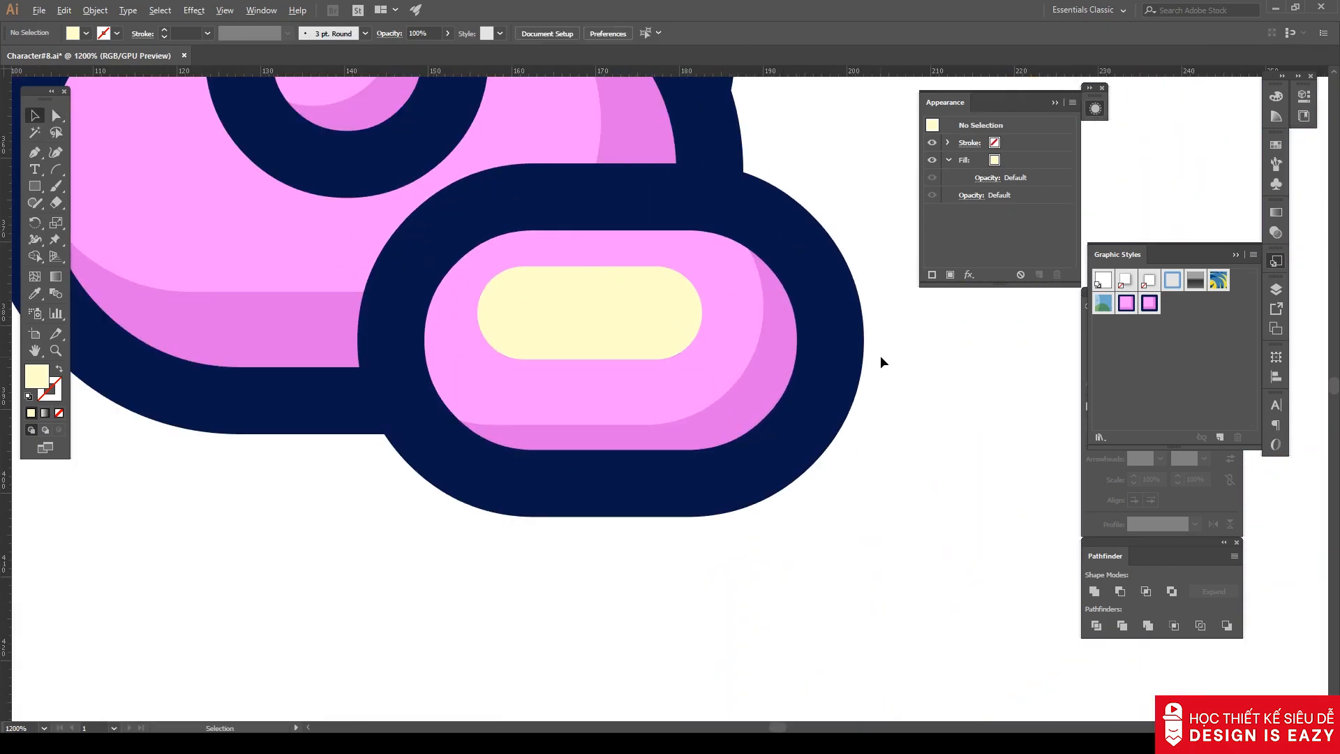
Group all parts of the hand and move the hand onto the end of the raised forearm.
{"action": "scroll", "coordinate": [881, 354], "scroll_direction": "down", "scroll_amount": 3}
{"action": "left_click_drag", "start_coordinate": [862, 349], "coordinate": [731, 346]}
{"action": "scroll", "coordinate": [698, 338], "scroll_direction": "down", "scroll_amount": 2}
{"action": "key", "text": "v"}
{"action": "left_click_drag", "start_coordinate": [705, 174], "coordinate": [592, 486]}
{"action": "left_click_drag", "start_coordinate": [662, 374], "coordinate": [668, 364]}
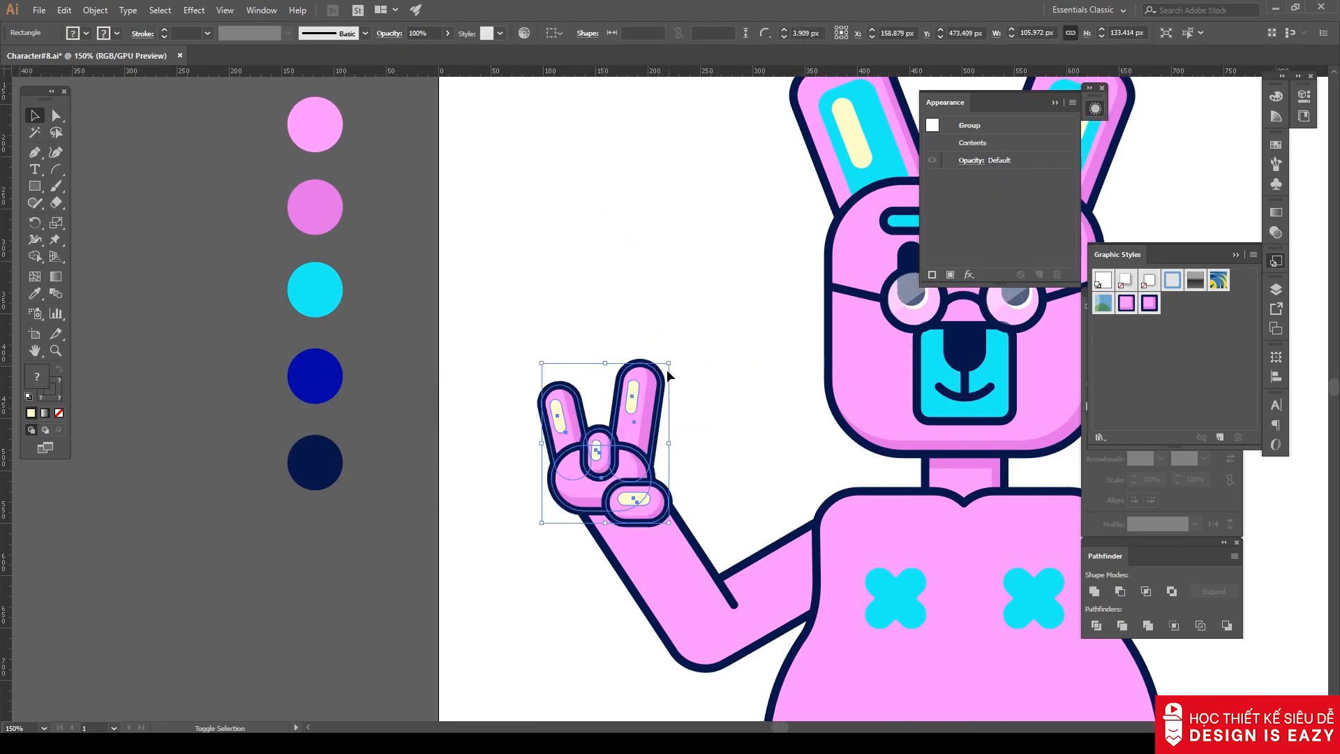
Rotate the hand counterclockwise to line it up with the forearm.
{"action": "scroll", "coordinate": [677, 417], "scroll_direction": "up", "scroll_amount": 2}
{"action": "key", "text": "r"}
{"action": "left_click", "coordinate": [548, 613]}
{"action": "left_click_drag", "start_coordinate": [624, 617], "coordinate": [664, 570]}
{"action": "key", "text": "v"}
Position the rotated hand so that its palm covers the open end of the forearm.
{"action": "left_click", "coordinate": [692, 552]}
{"action": "left_click_drag", "start_coordinate": [542, 523], "coordinate": [570, 509]}
{"action": "left_click_drag", "start_coordinate": [672, 293], "coordinate": [676, 268]}
{"action": "left_click", "coordinate": [735, 388]}
{"action": "scroll", "coordinate": [735, 382], "scroll_direction": "down", "scroll_amount": 3}
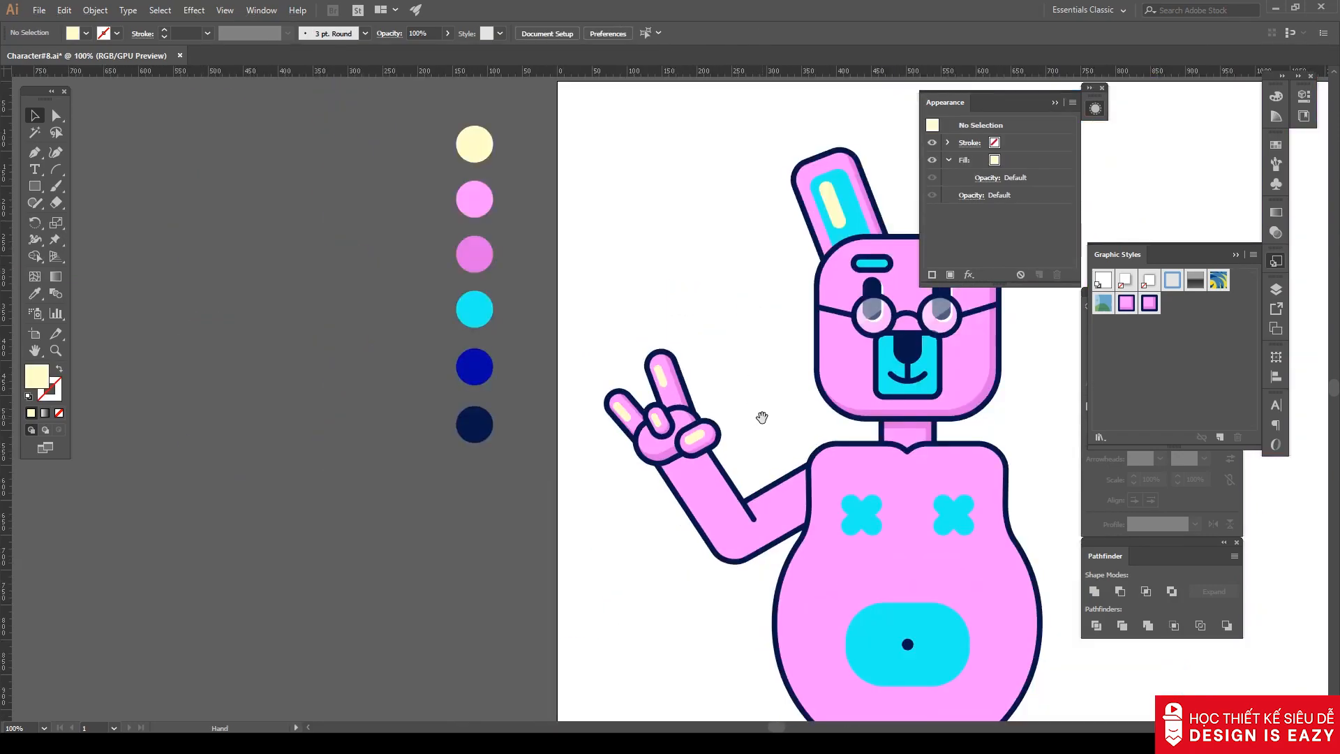
{"action": "left_click_drag", "start_coordinate": [763, 416], "coordinate": [684, 368]}
{"action": "scroll", "coordinate": [629, 360], "scroll_direction": "up", "scroll_amount": 2}
{"action": "left_click_drag", "start_coordinate": [560, 392], "coordinate": [568, 403]}
{"action": "left_click", "coordinate": [690, 350]}
Shorten the forearm by pulling its wrist anchor points toward the elbow, and move the hand down onto it.
{"action": "key", "text": "a"}
{"action": "left_click", "coordinate": [639, 522]}
{"action": "left_click", "coordinate": [601, 402]}
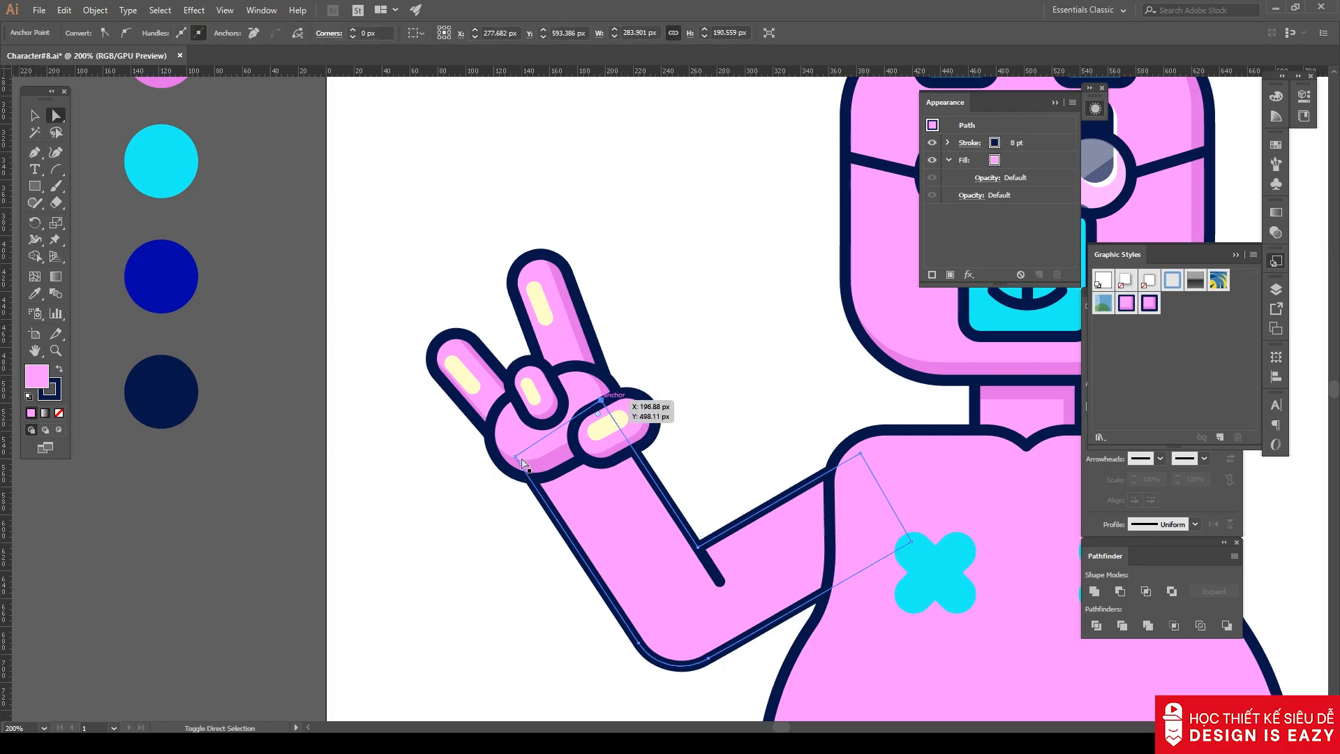
{"action": "left_click_drag", "start_coordinate": [517, 455], "coordinate": [546, 504]}
{"action": "key", "text": "v"}
{"action": "left_click_drag", "start_coordinate": [567, 383], "coordinate": [593, 428]}
{"action": "left_click", "coordinate": [722, 390]}
{"action": "key", "text": "ctrl+minus"}
{"action": "key", "text": "ctrl+minus"}
{"action": "key", "text": "ctrl+minus"}
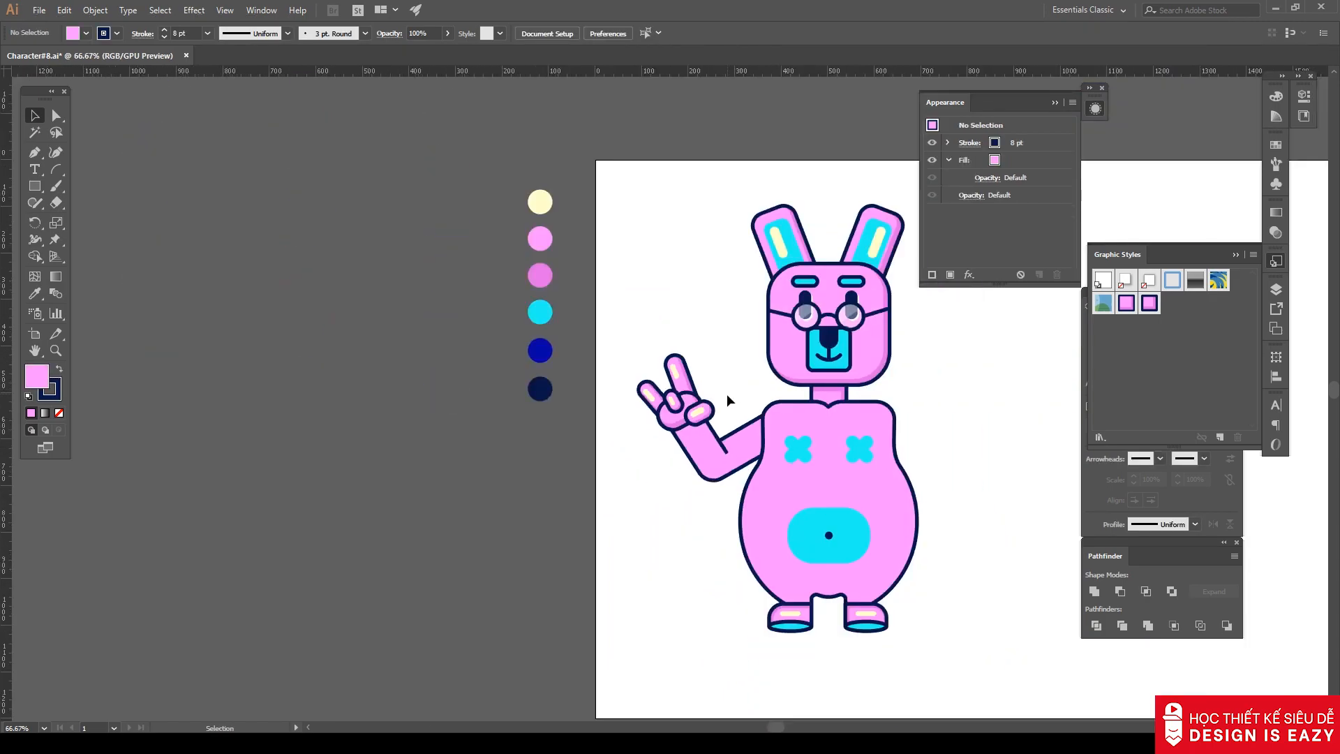
Pull the arm's outer elbow corner down about 16 px to thicken the bend.
{"action": "scroll", "coordinate": [590, 462], "scroll_direction": "up", "scroll_amount": 3}
{"action": "key", "text": "a"}
{"action": "left_click", "coordinate": [588, 465]}
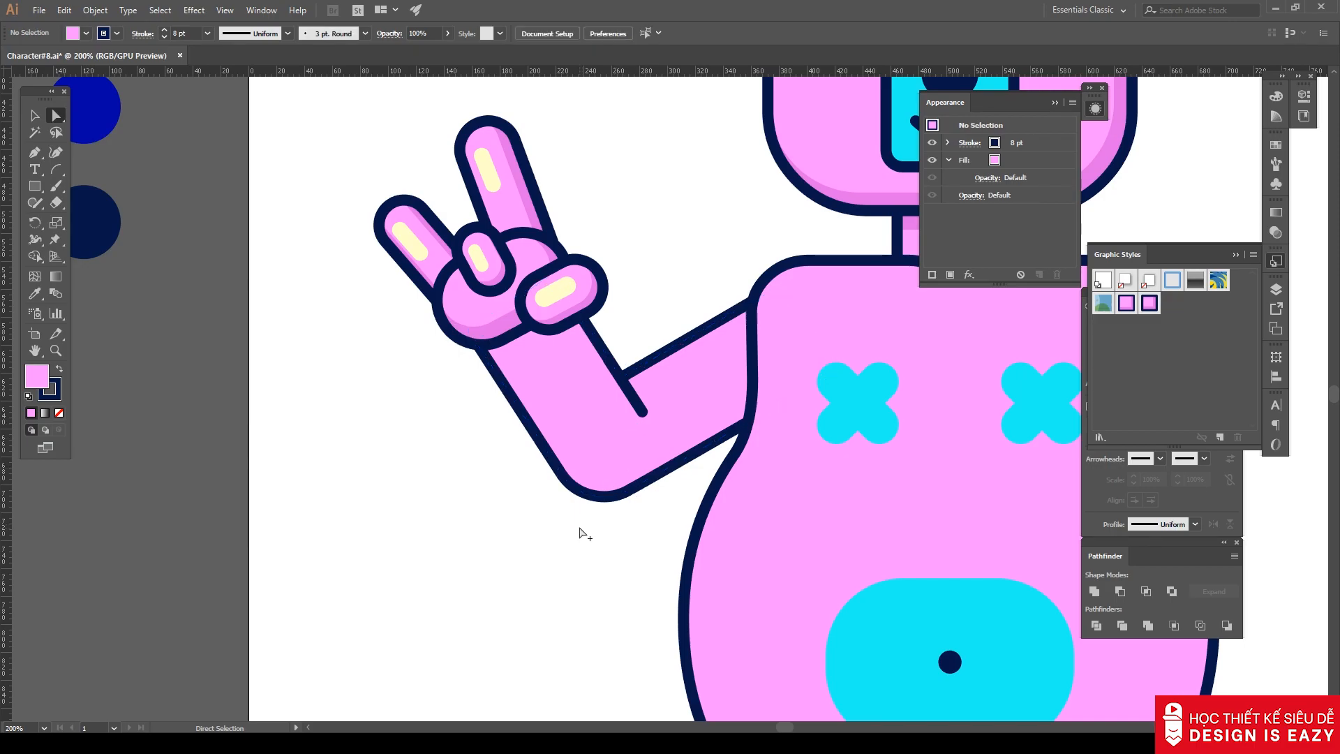
{"action": "scroll", "coordinate": [579, 531], "scroll_direction": "down", "scroll_amount": 2}
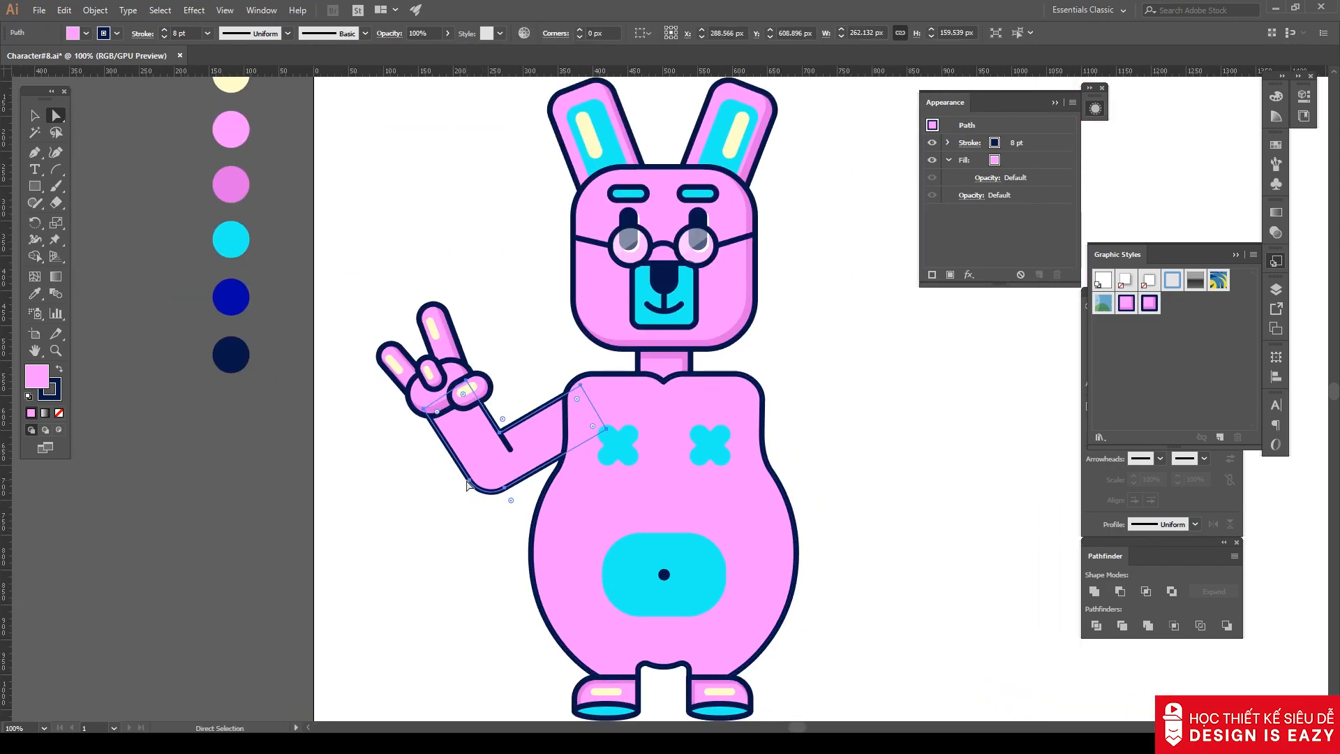
{"action": "left_click", "coordinate": [503, 488]}
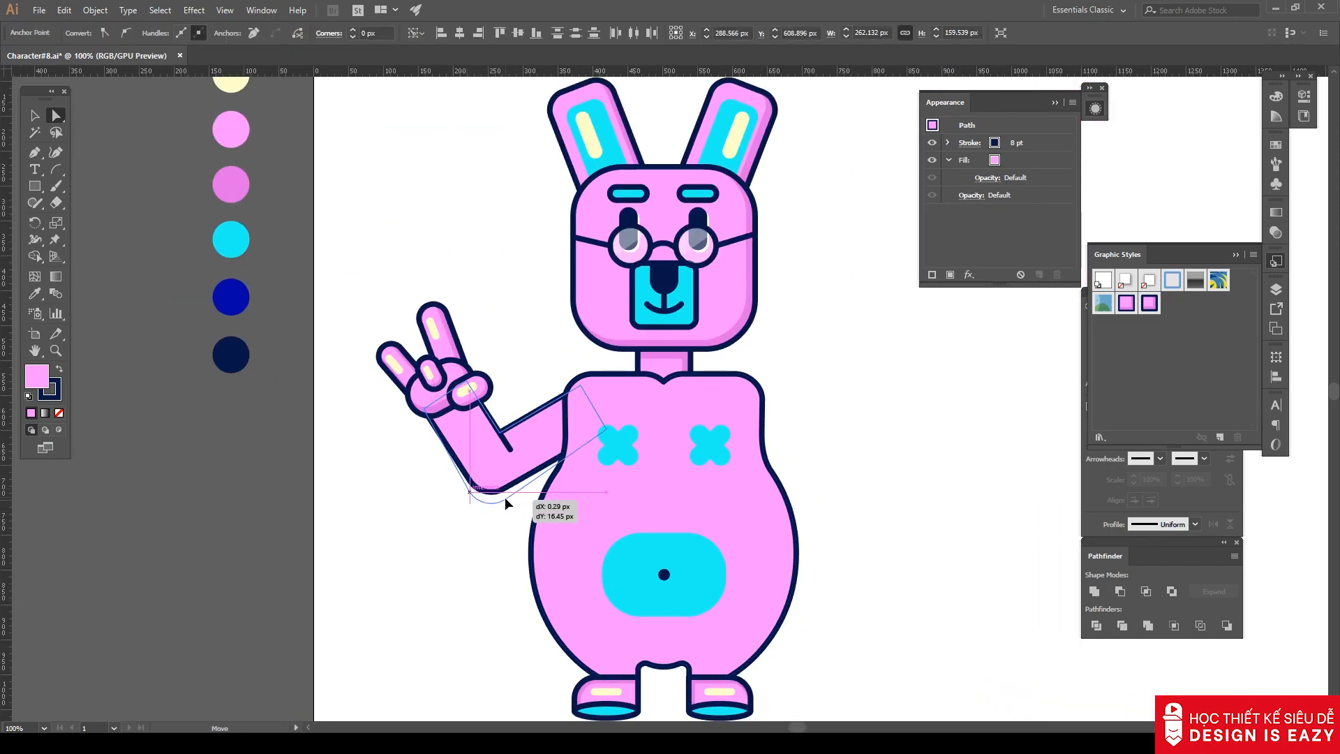
{"action": "left_click_drag", "start_coordinate": [505, 497], "coordinate": [504, 497]}
{"action": "left_click", "coordinate": [432, 546]}
{"action": "scroll", "coordinate": [422, 525], "scroll_direction": "up", "scroll_amount": 2}
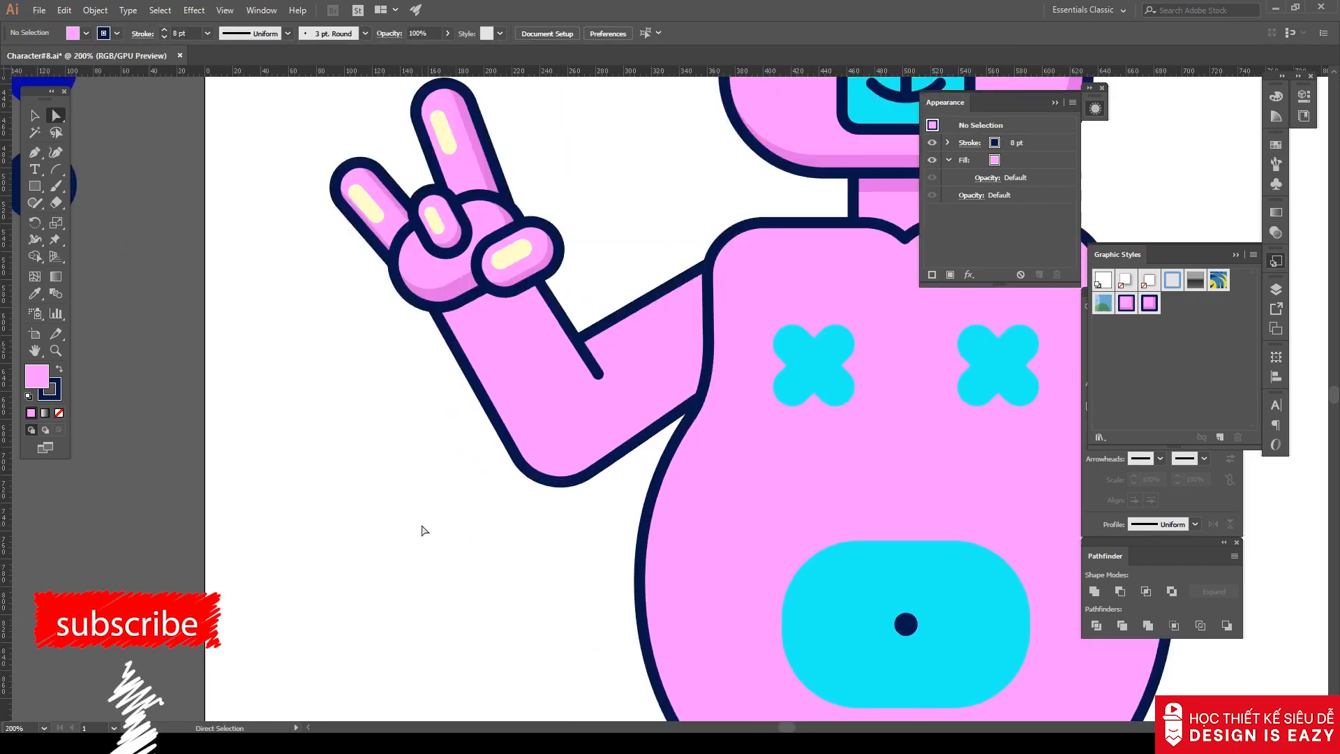
Shift the forearm's outer wrist anchor point outward to even out the forearm's width beneath the hand.
{"action": "left_click", "coordinate": [454, 353]}
{"action": "mouse_move", "coordinate": [424, 296]}
{"action": "left_mouse_down"}
{"action": "mouse_move", "coordinate": [402, 292]}
{"action": "mouse_move", "coordinate": [417, 298]}
{"action": "left_mouse_up"}
{"action": "left_click", "coordinate": [362, 412]}
{"action": "scroll", "coordinate": [362, 412], "scroll_direction": "down", "scroll_amount": 3}
{"action": "scroll", "coordinate": [364, 414], "scroll_direction": "up", "scroll_amount": 3}
{"action": "key", "text": "v"}
{"action": "left_click", "coordinate": [442, 329]}
{"action": "key", "text": "a"}
{"action": "left_click", "coordinate": [370, 369]}
{"action": "scroll", "coordinate": [368, 368], "scroll_direction": "down", "scroll_amount": 3}
{"action": "key", "text": "v"}
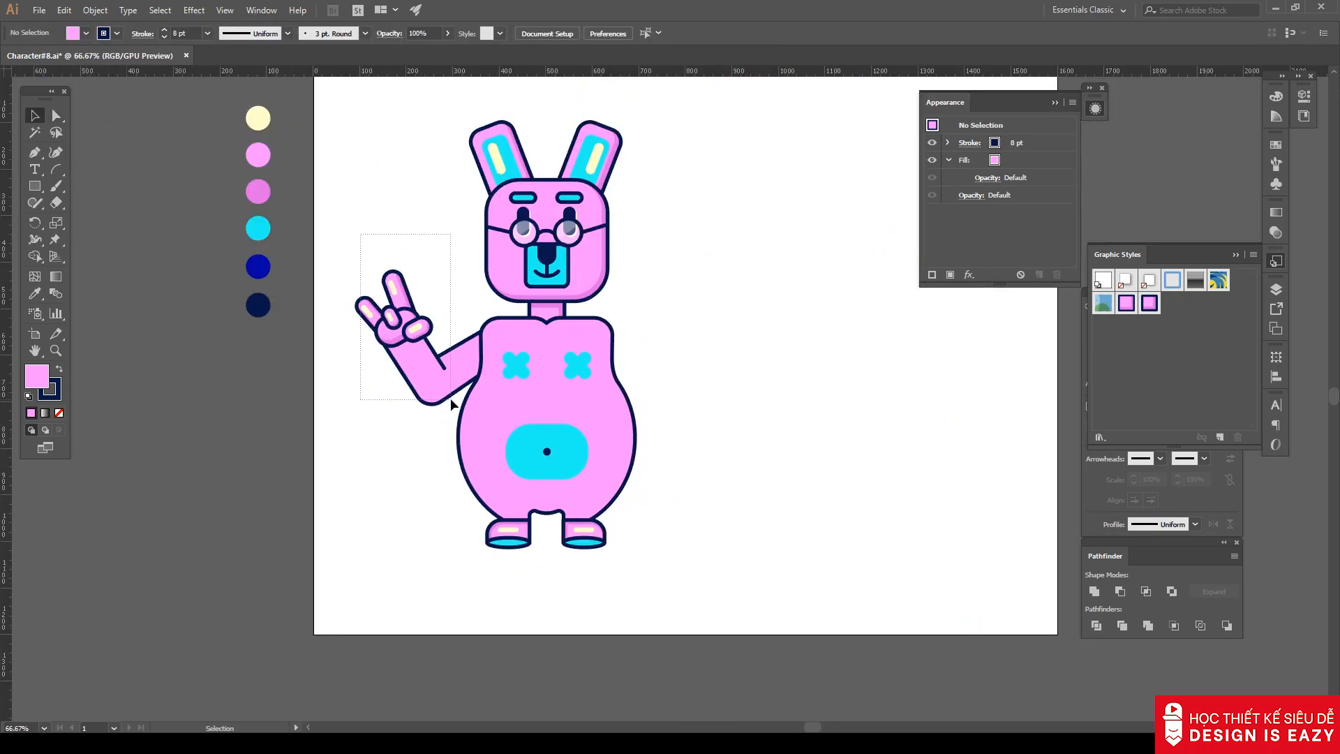
Draw a vertical rounded bar about 19 by 59 px beside the raised arm and fill it with cream.
{"action": "scroll", "coordinate": [375, 432], "scroll_direction": "up", "scroll_amount": 2}
{"action": "left_click_drag", "start_coordinate": [34, 186], "coordinate": [132, 186]}
{"action": "left_click_drag", "start_coordinate": [407, 485], "coordinate": [412, 483]}
{"action": "key", "text": "a"}
{"action": "key", "text": "i"}
{"action": "left_click", "coordinate": [448, 264]}
{"action": "key", "text": "v"}
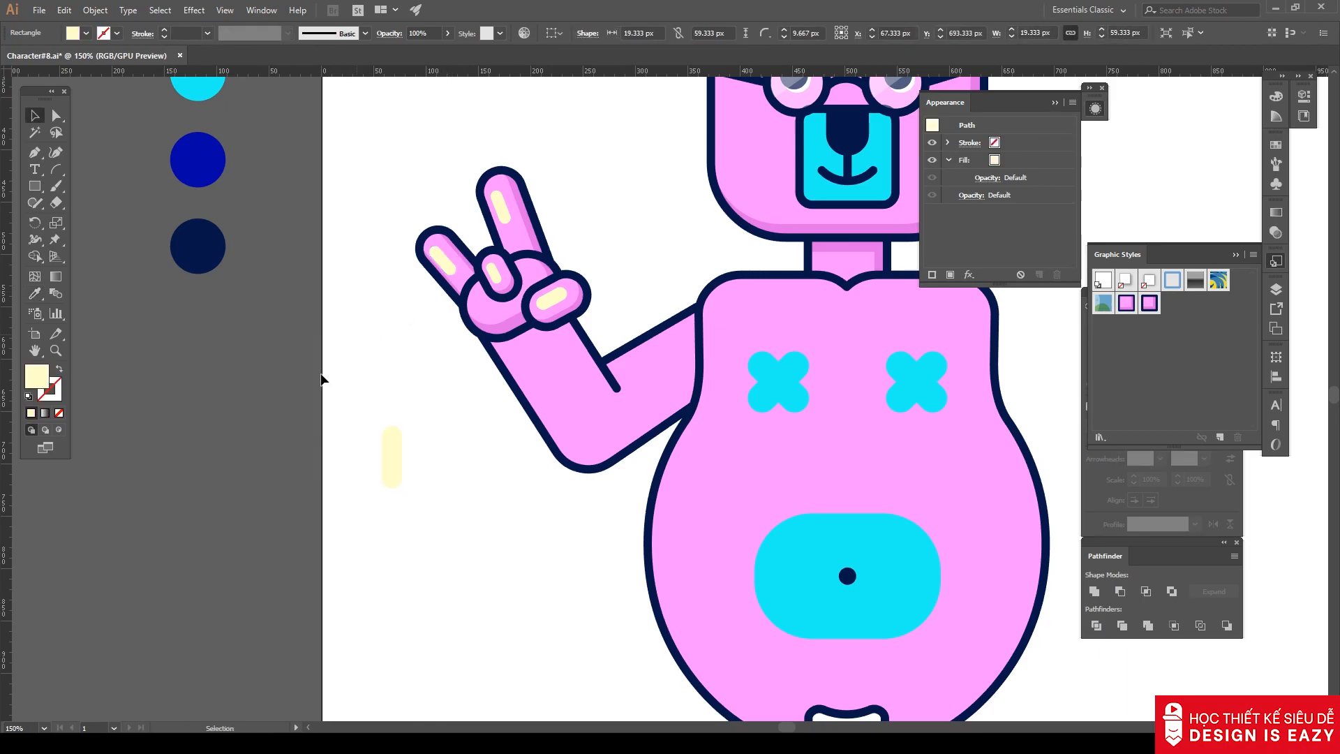
{"action": "left_click", "coordinate": [322, 377]}
Duplicate the cream bar above itself and shorten the copy to a small rounded dot.
{"action": "scroll", "coordinate": [322, 376], "scroll_direction": "up", "scroll_amount": 3}
{"action": "left_click_drag", "start_coordinate": [520, 600], "coordinate": [517, 418]}
{"action": "left_click_drag", "start_coordinate": [514, 338], "coordinate": [414, 515]}
{"action": "key", "text": "a"}
{"action": "key", "text": "v"}
{"action": "left_click_drag", "start_coordinate": [511, 438], "coordinate": [511, 458]}
{"action": "key", "text": "a"}
{"action": "key", "text": "v"}
{"action": "left_click", "coordinate": [581, 499]}
{"action": "scroll", "coordinate": [581, 499], "scroll_direction": "down", "scroll_amount": 2}
{"action": "left_click_drag", "start_coordinate": [605, 517], "coordinate": [532, 469]}
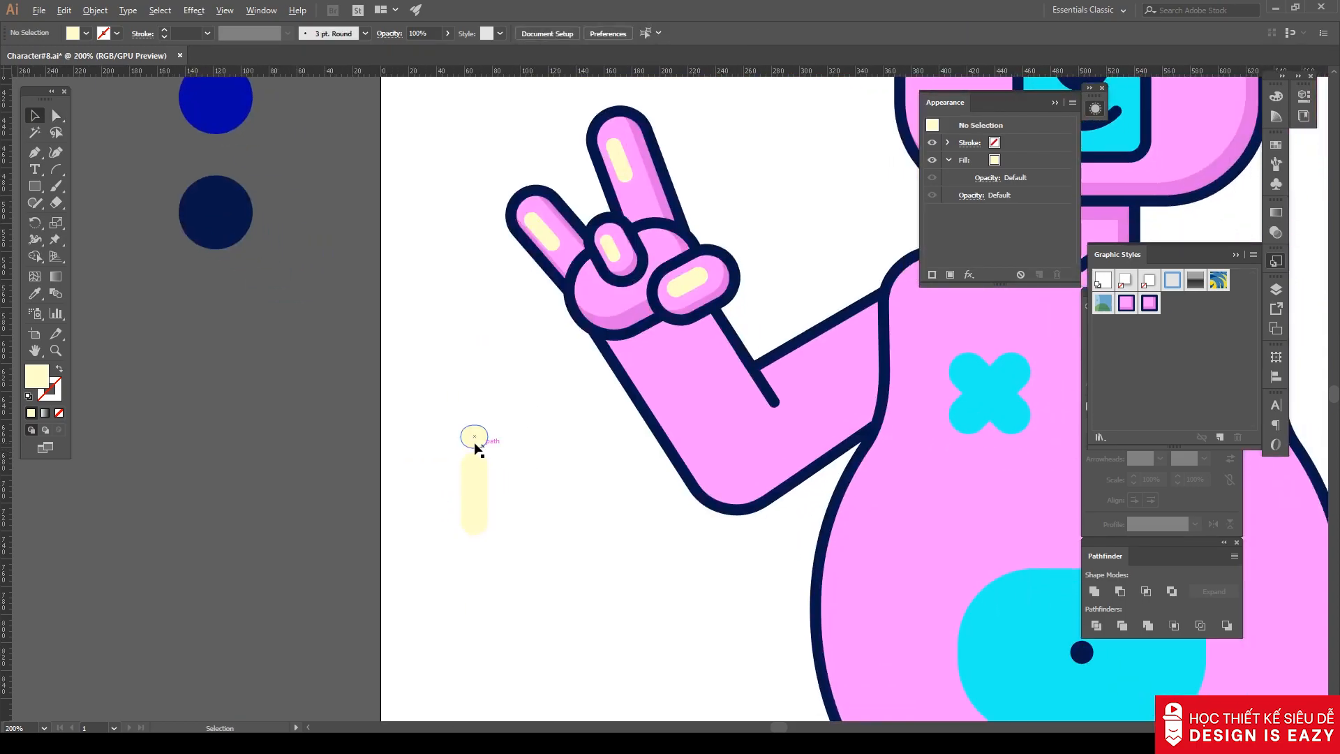
Round off the ends of the cream dot and bar beside the arm and group the two as one highlight.
{"action": "scroll", "coordinate": [475, 444], "scroll_direction": "up", "scroll_amount": 3}
{"action": "left_click", "coordinate": [479, 442]}
{"action": "left_click", "coordinate": [497, 566], "text": "shift"}
{"action": "left_click_drag", "start_coordinate": [513, 557], "coordinate": [505, 559]}
{"action": "left_click_drag", "start_coordinate": [505, 390], "coordinate": [519, 331]}
{"action": "scroll", "coordinate": [552, 463], "scroll_direction": "down", "scroll_amount": 5}
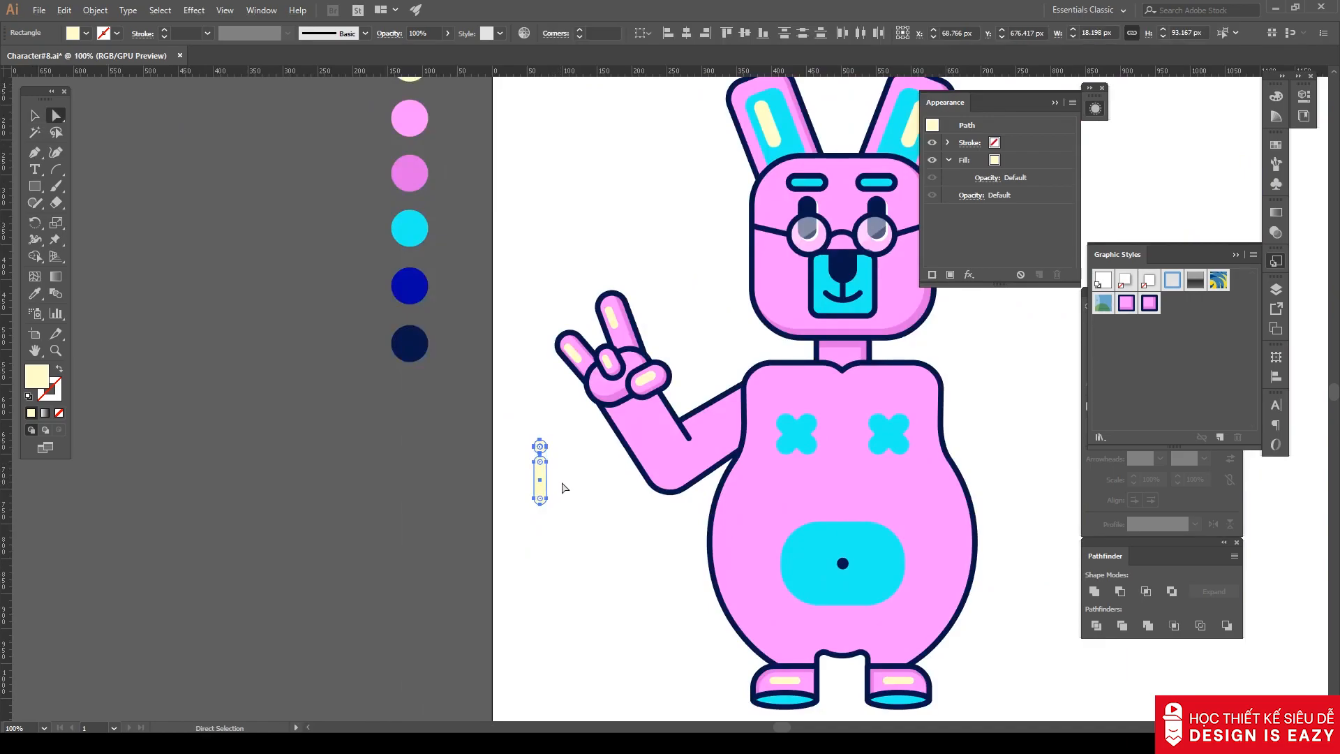
{"action": "scroll", "coordinate": [559, 471], "scroll_direction": "up", "scroll_amount": 2}
Rotate the cream highlight group to match the upper arm's slope and place it between the elbow and the body.
{"action": "key", "text": "r"}
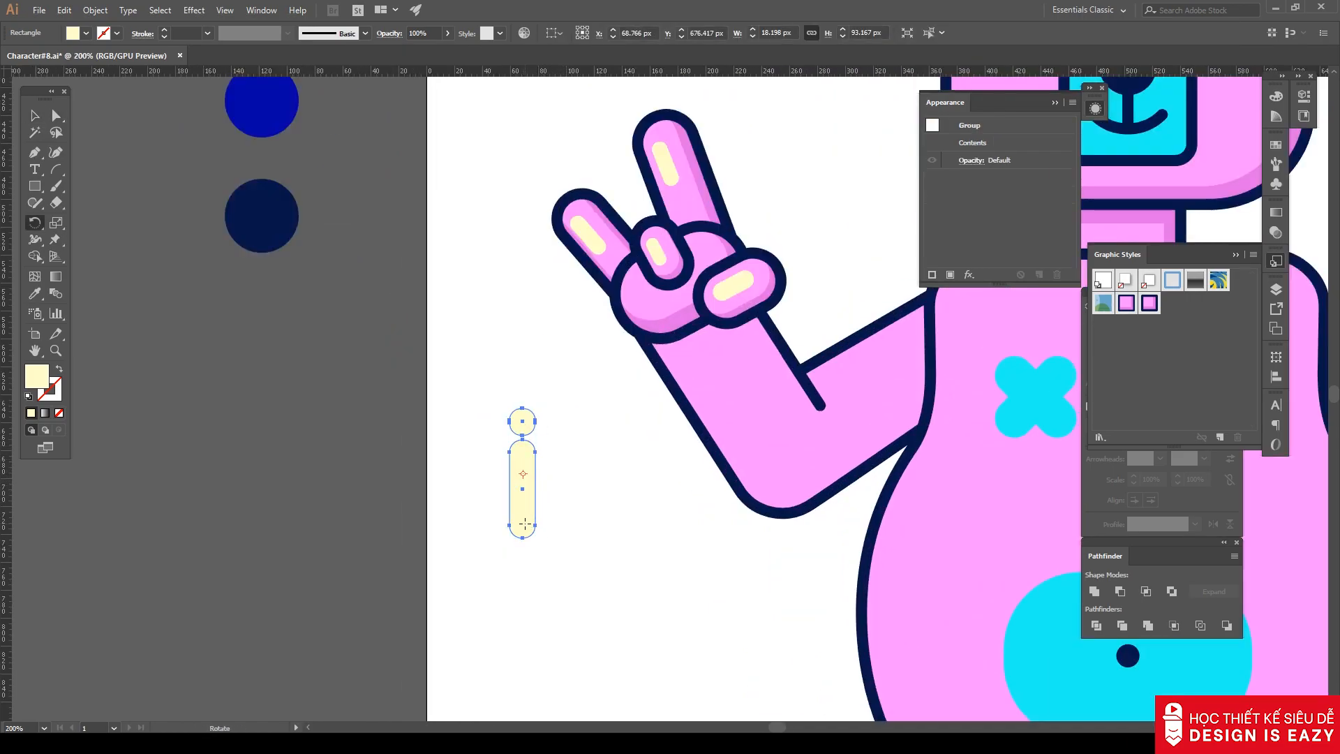
{"action": "left_click_drag", "start_coordinate": [476, 536], "coordinate": [865, 430]}
{"action": "key", "text": "v"}
{"action": "left_click", "coordinate": [519, 580]}
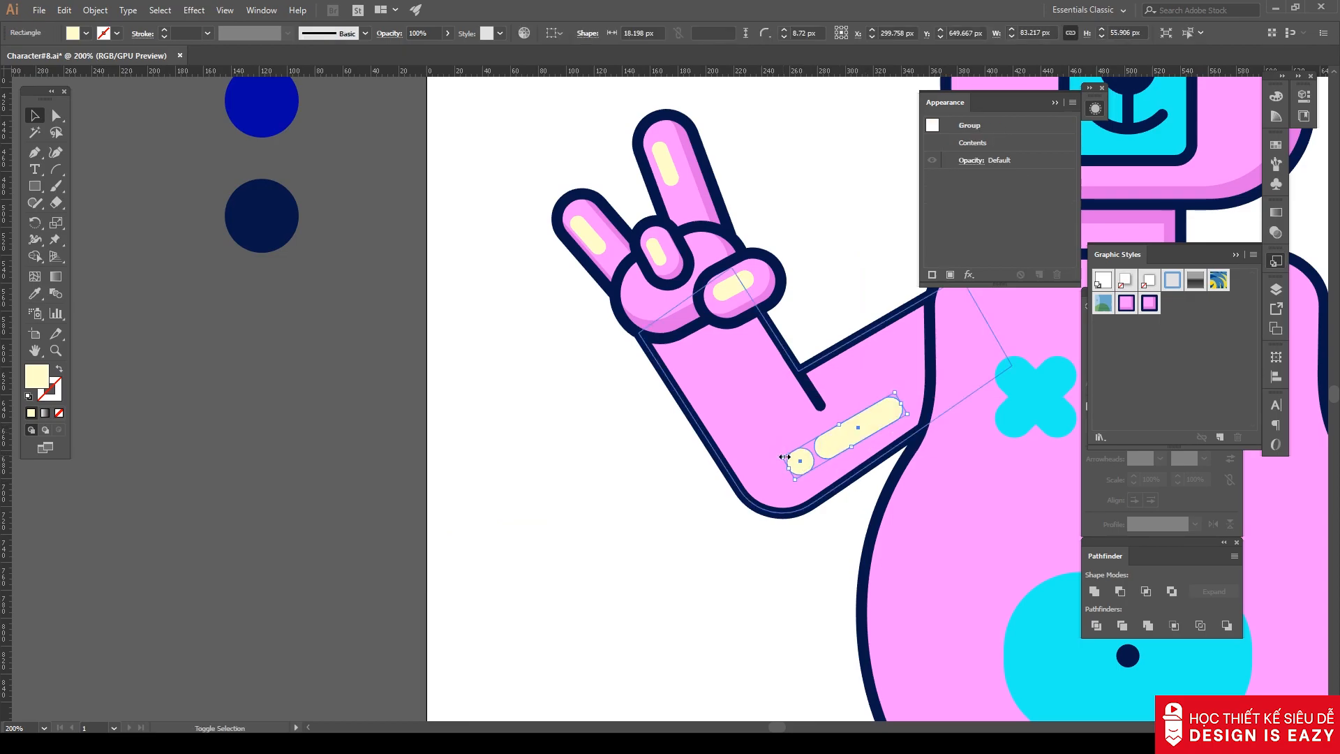
{"action": "left_click_drag", "start_coordinate": [774, 455], "coordinate": [775, 455]}
{"action": "left_click_drag", "start_coordinate": [851, 434], "coordinate": [858, 430]}
{"action": "left_click", "coordinate": [666, 523]}
Apply the shaded pink graphic style with the 8 pt navy stroke to the arm shape.
{"action": "scroll", "coordinate": [666, 522], "scroll_direction": "down", "scroll_amount": 2}
{"action": "left_click_drag", "start_coordinate": [666, 522], "coordinate": [466, 500]}
{"action": "left_click", "coordinate": [521, 427]}
{"action": "left_click", "coordinate": [1148, 304]}
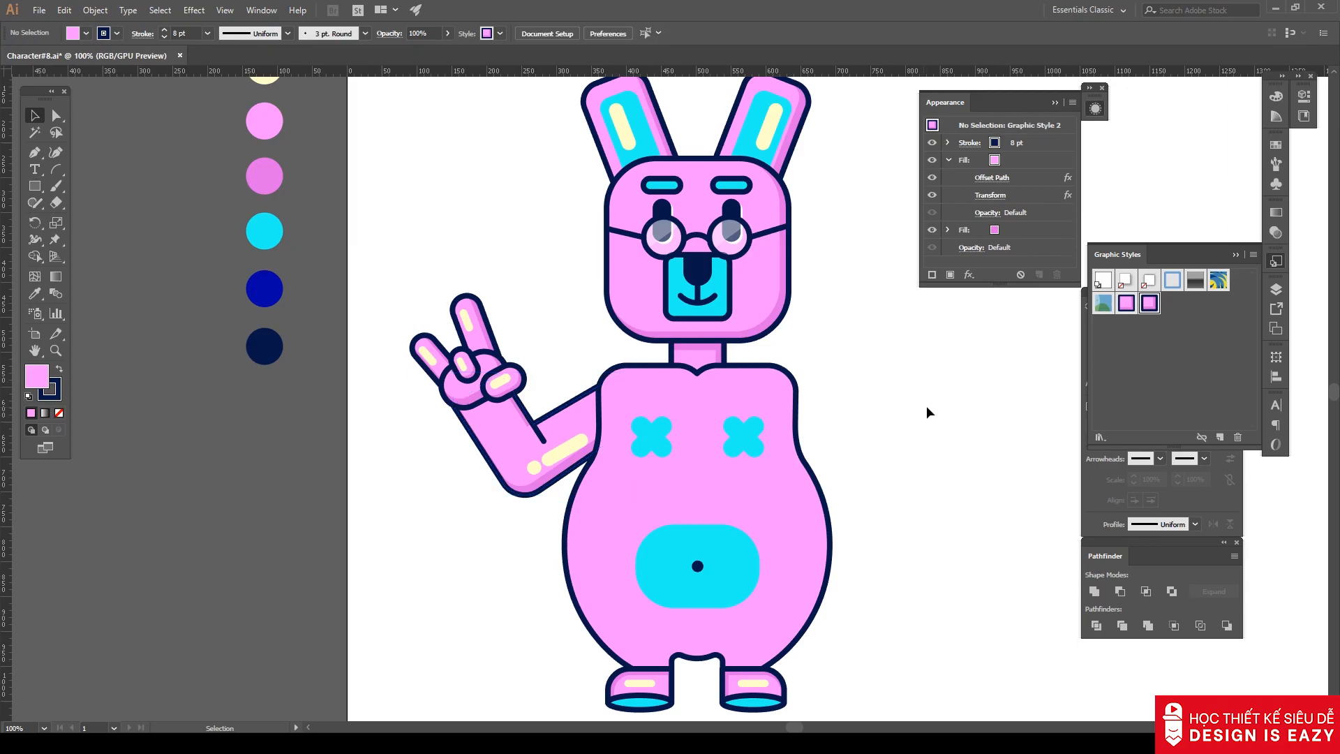
{"action": "scroll", "coordinate": [505, 458], "scroll_direction": "up", "scroll_amount": 3}
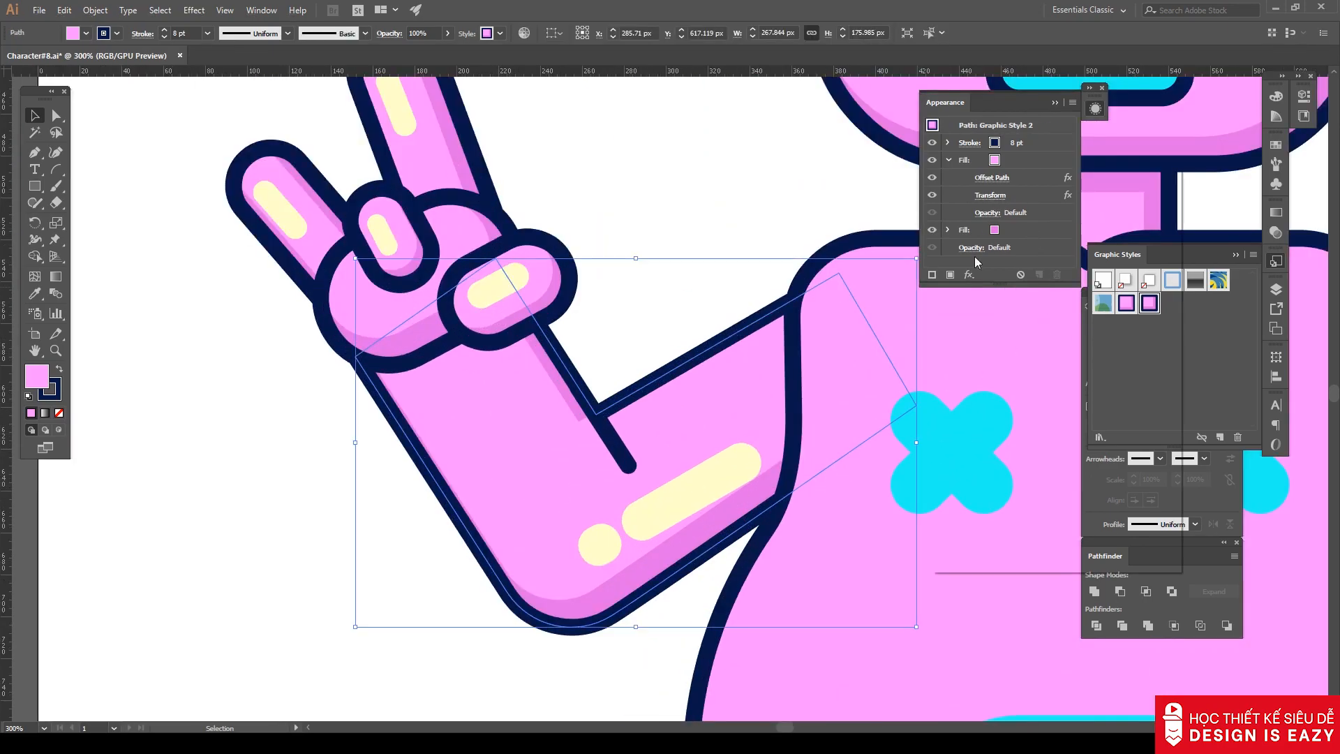
Set the horizontal move of the arm fill's Transform effect to -8 px.
{"action": "left_click", "coordinate": [990, 195]}
{"action": "left_click", "coordinate": [1138, 297]}
{"action": "key", "text": "Up"}
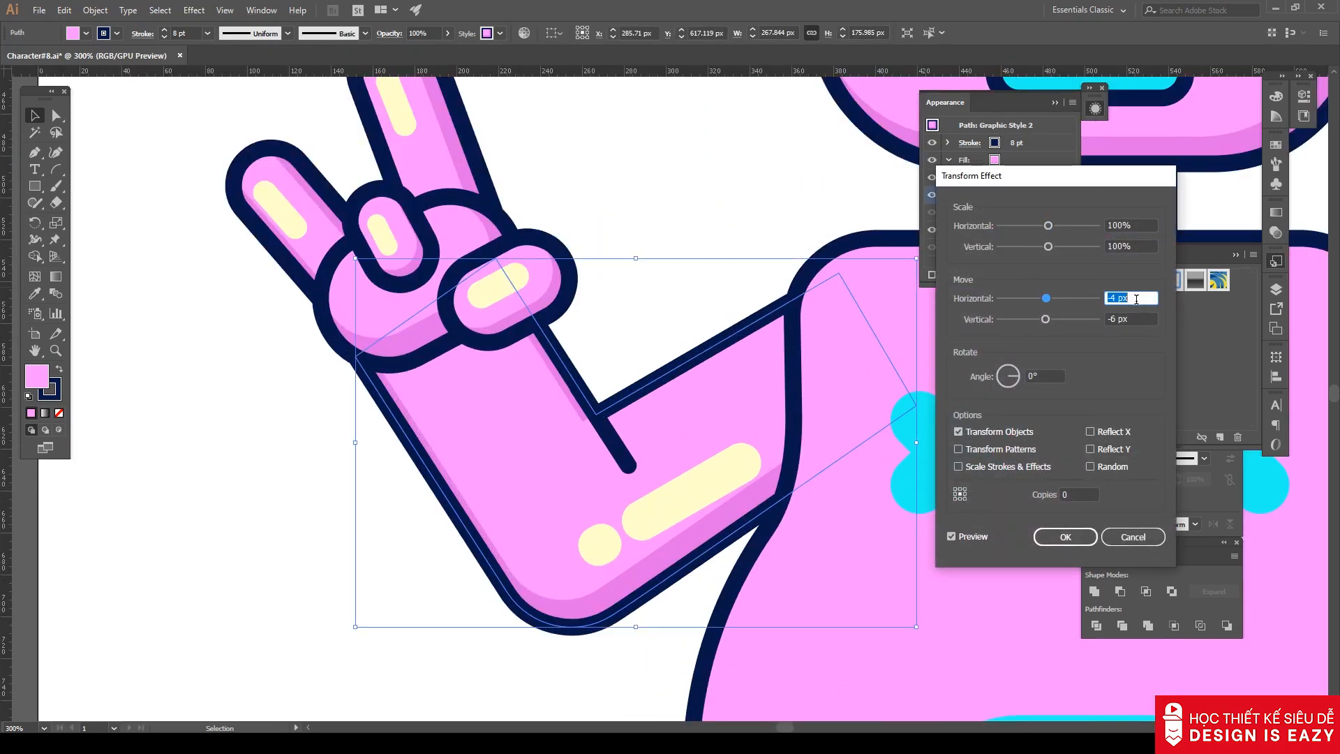
{"action": "key", "text": "Down"}
{"action": "key", "text": "Down"}
{"action": "key", "text": "Down"}
{"action": "key", "text": "Down"}
{"action": "key", "text": "Down"}
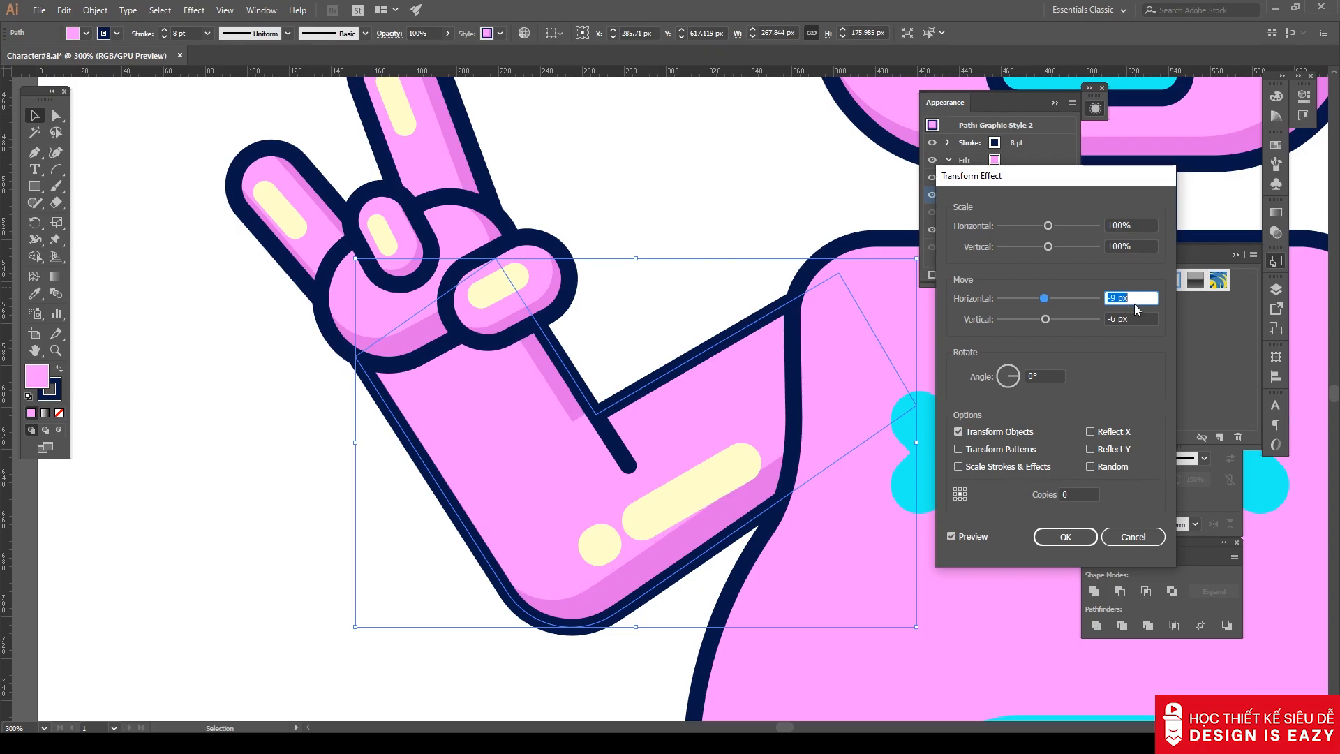
{"action": "key", "text": "Up"}
Set the vertical move of the arm fill's Transform effect to -12 px.
{"action": "left_click", "coordinate": [1132, 314]}
{"action": "key", "text": "Up"}
{"action": "key", "text": "Down"}
{"action": "key", "text": "Down"}
{"action": "key", "text": "Down"}
{"action": "key", "text": "Down"}
{"action": "key", "text": "Down"}
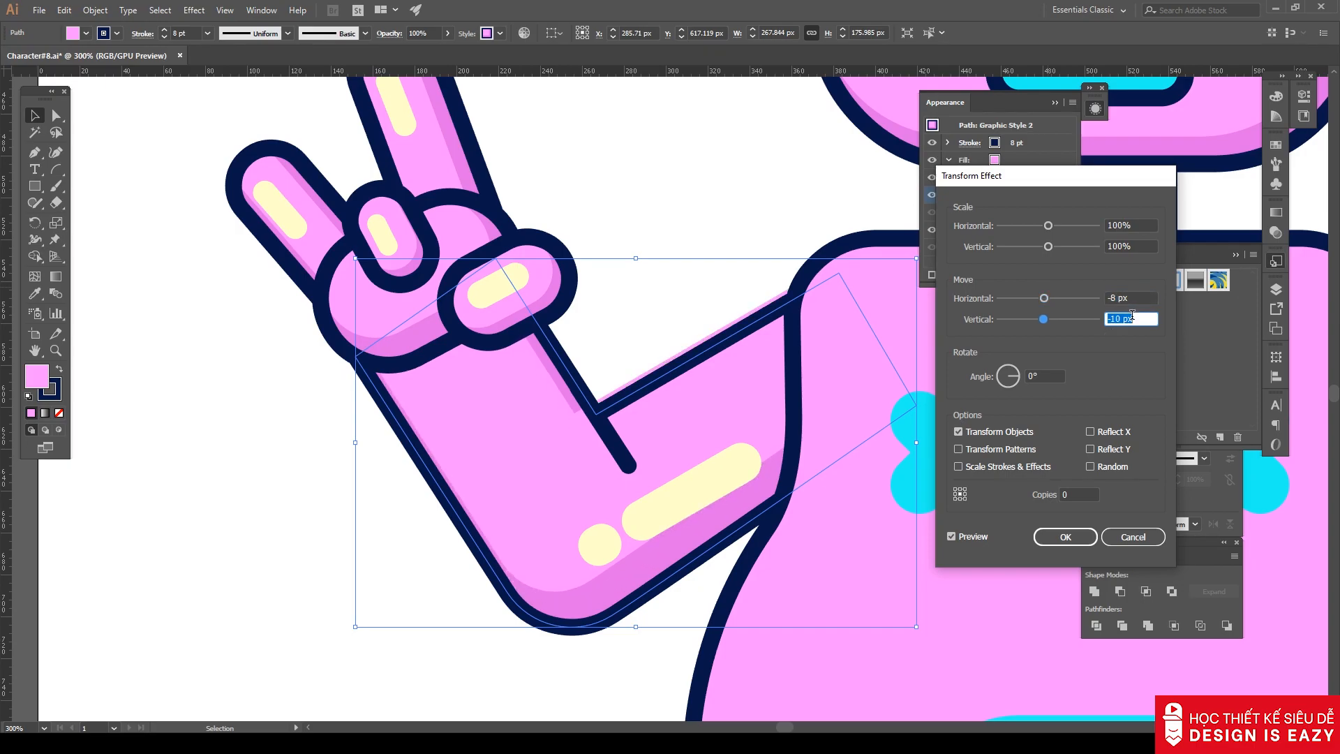
{"action": "key", "text": "Down"}
{"action": "key", "text": "Down"}
Raise the Transform effect's horizontal move to -3 px and accept the arm's shading shift.
{"action": "left_click", "coordinate": [1142, 297]}
{"action": "key", "text": "Up"}
{"action": "key", "text": "Up"}
{"action": "key", "text": "Up"}
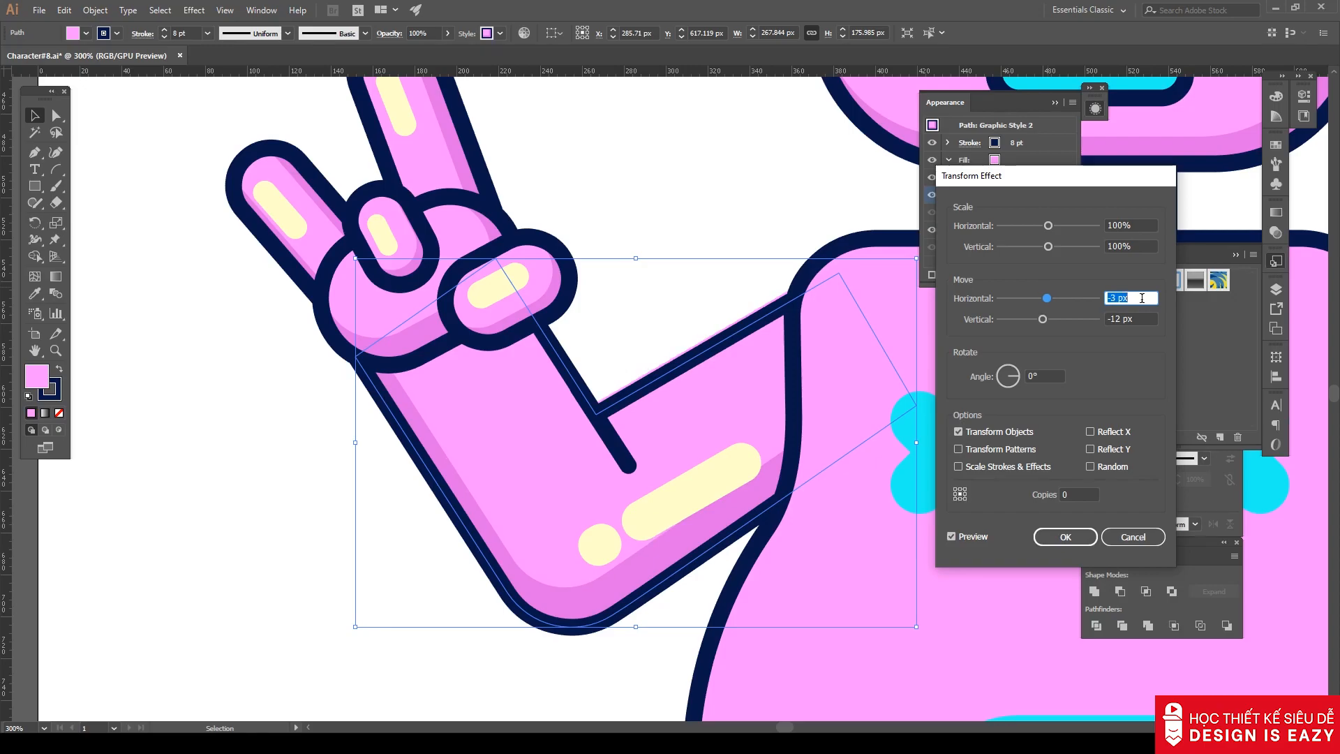
{"action": "left_click", "coordinate": [1057, 529]}
Set the Offset Path effect on the arm's light pink fill to -8 px with miter joins.
{"action": "left_click", "coordinate": [995, 177]}
{"action": "key", "text": "Down"}
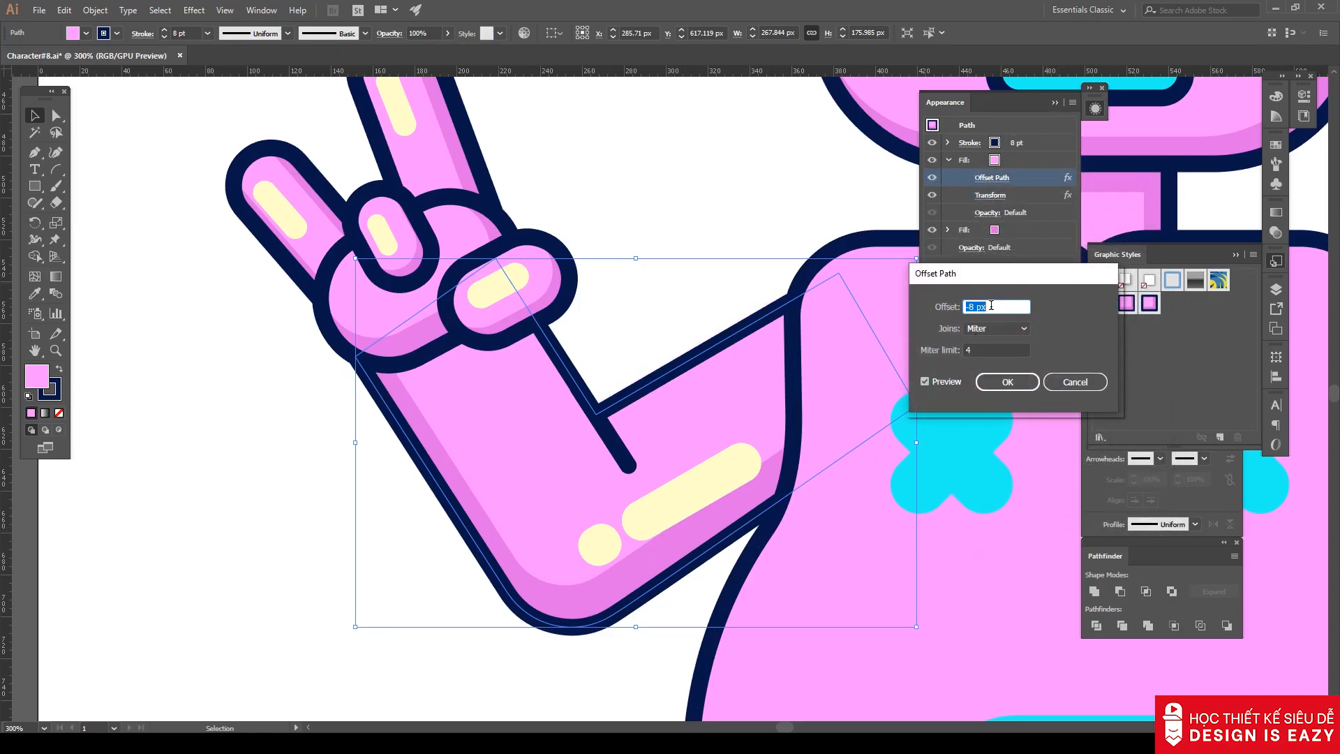
{"action": "left_click", "coordinate": [1007, 381]}
{"action": "left_click", "coordinate": [781, 253]}
Move the cream bar-and-dot highlight onto the forearm and rotate it along the forearm with the dot toward the hand.
{"action": "key", "text": "ctrl+1"}
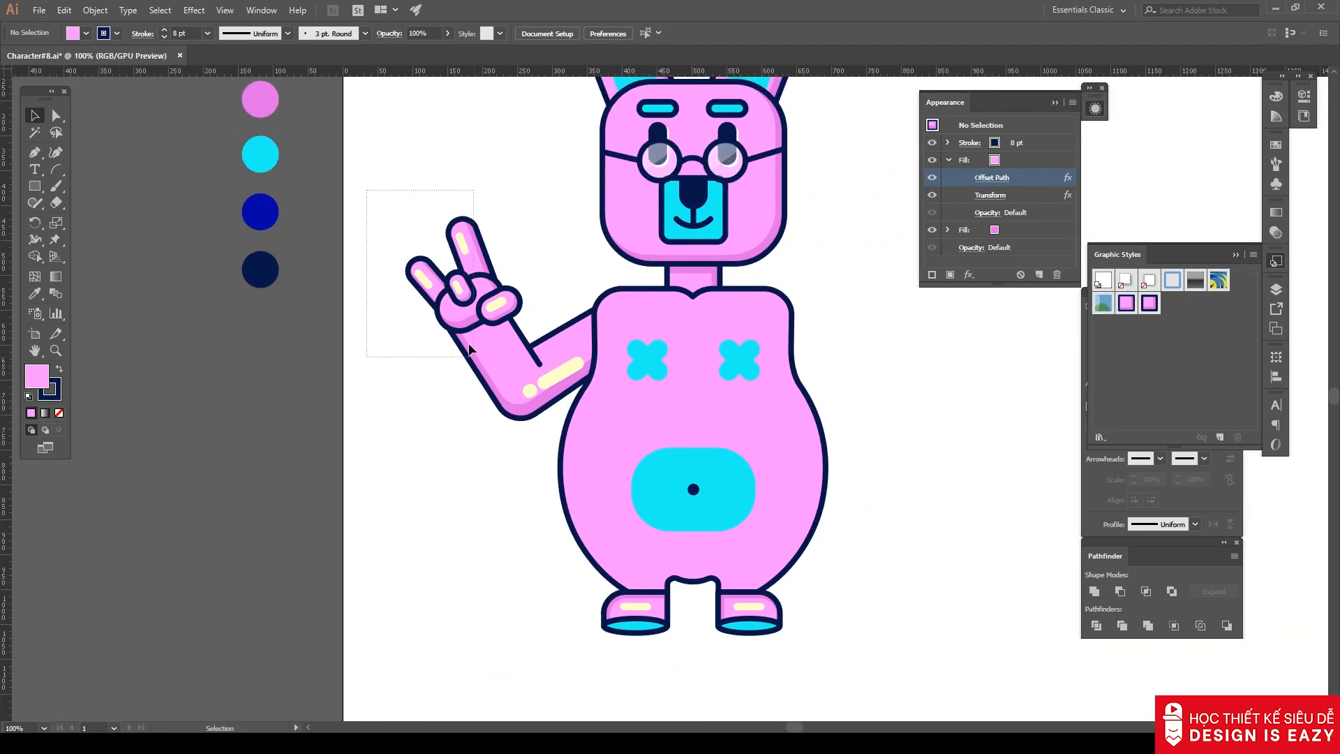
{"action": "scroll", "coordinate": [389, 366], "scroll_direction": "up", "scroll_amount": 3}
{"action": "left_click", "coordinate": [847, 418]}
{"action": "left_click_drag", "start_coordinate": [954, 336], "coordinate": [783, 418]}
{"action": "left_click_drag", "start_coordinate": [788, 393], "coordinate": [777, 396]}
{"action": "left_click", "coordinate": [809, 232]}
Set the arm fill's Transform effect to move 0 px horizontally and -5 px vertically.
{"action": "scroll", "coordinate": [807, 233], "scroll_direction": "down", "scroll_amount": 3}
{"action": "left_click_drag", "start_coordinate": [806, 232], "coordinate": [575, 331]}
{"action": "scroll", "coordinate": [610, 361], "scroll_direction": "up", "scroll_amount": 2}
{"action": "left_click", "coordinate": [610, 363]}
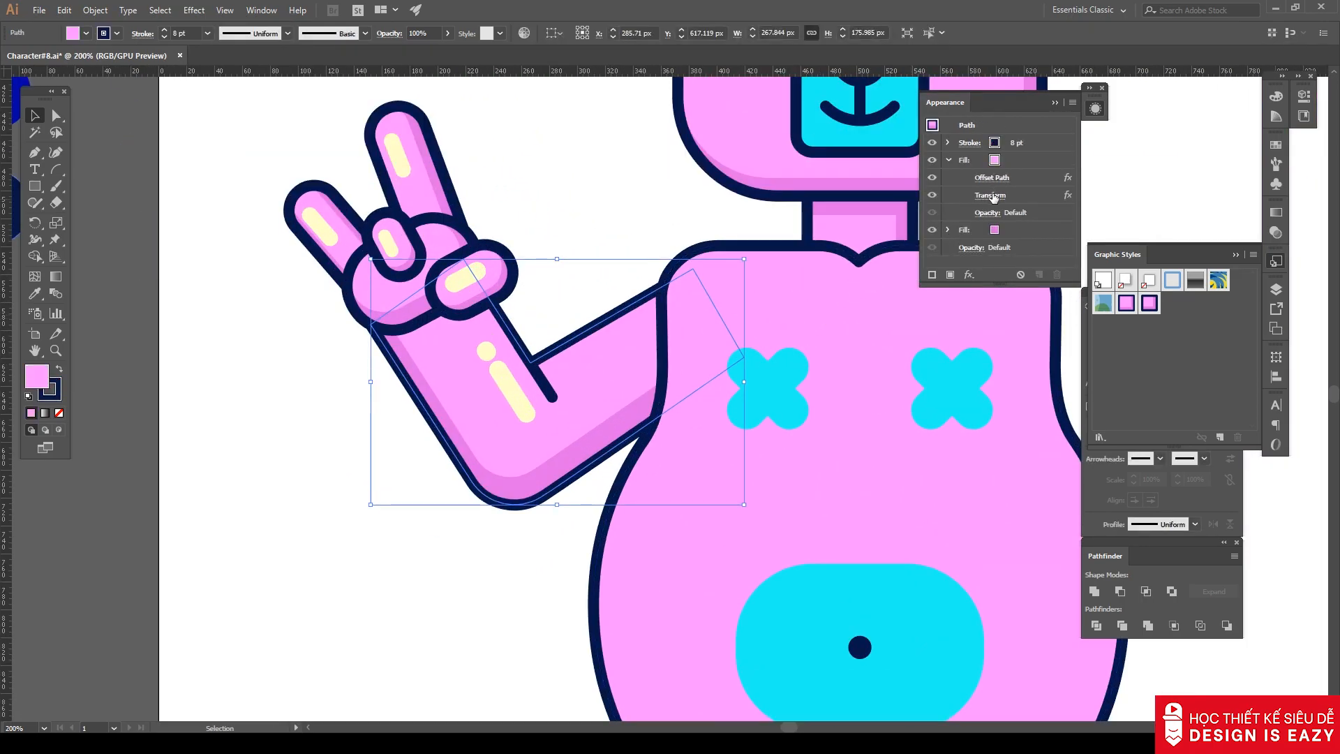
{"action": "left_click", "coordinate": [992, 195]}
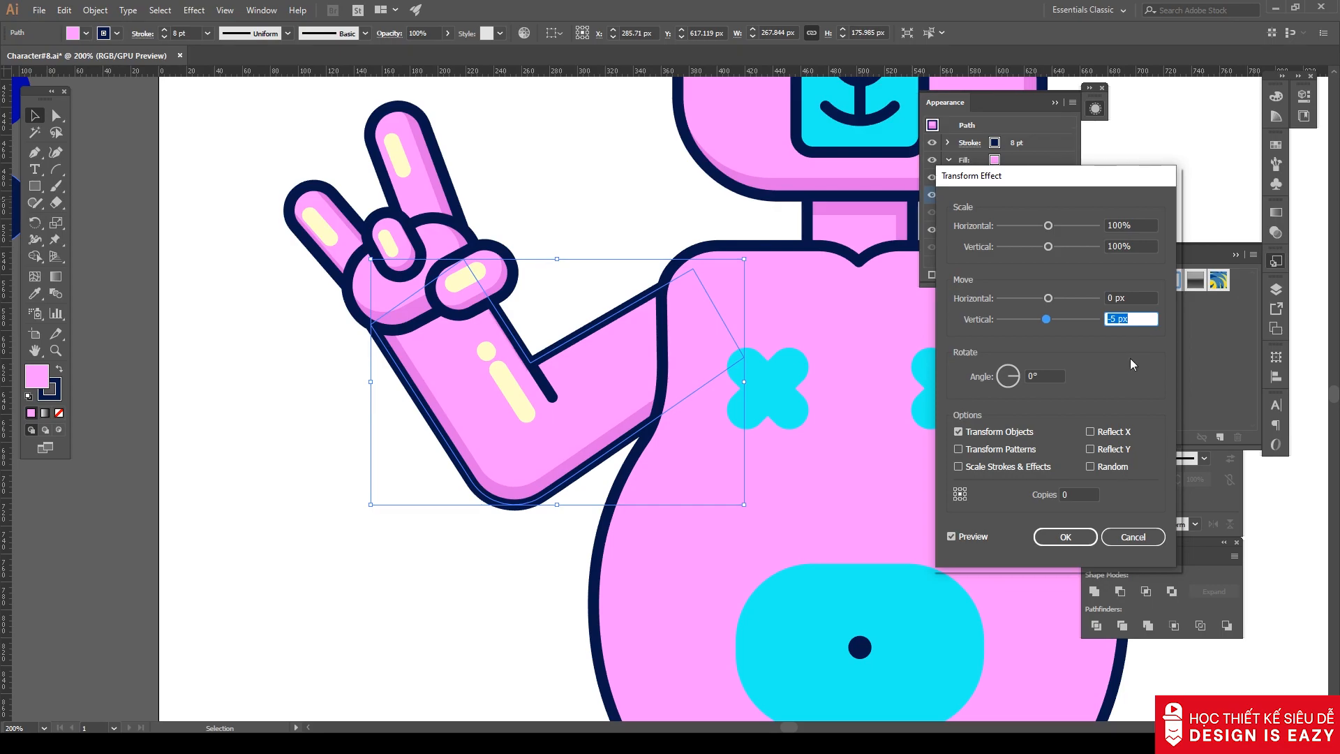
{"action": "left_click", "coordinate": [1064, 538]}
{"action": "left_click", "coordinate": [627, 194]}
Group all parts of the raised arm and hand, and send the group behind the body.
{"action": "scroll", "coordinate": [626, 194], "scroll_direction": "down", "scroll_amount": 2}
{"action": "left_click_drag", "start_coordinate": [576, 147], "coordinate": [479, 380]}
{"action": "left_click_drag", "start_coordinate": [535, 311], "coordinate": [462, 374]}
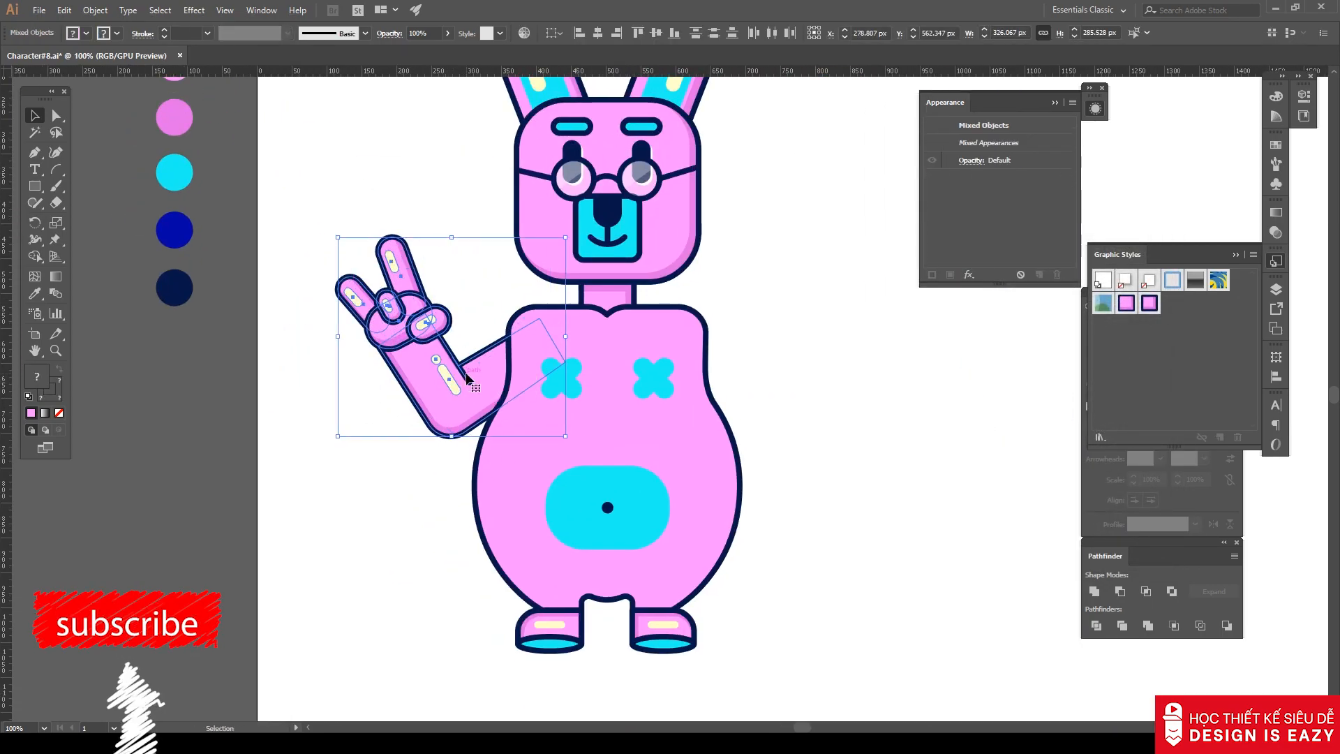
{"action": "right_click", "coordinate": [467, 374]}
{"action": "left_click", "coordinate": [503, 458]}
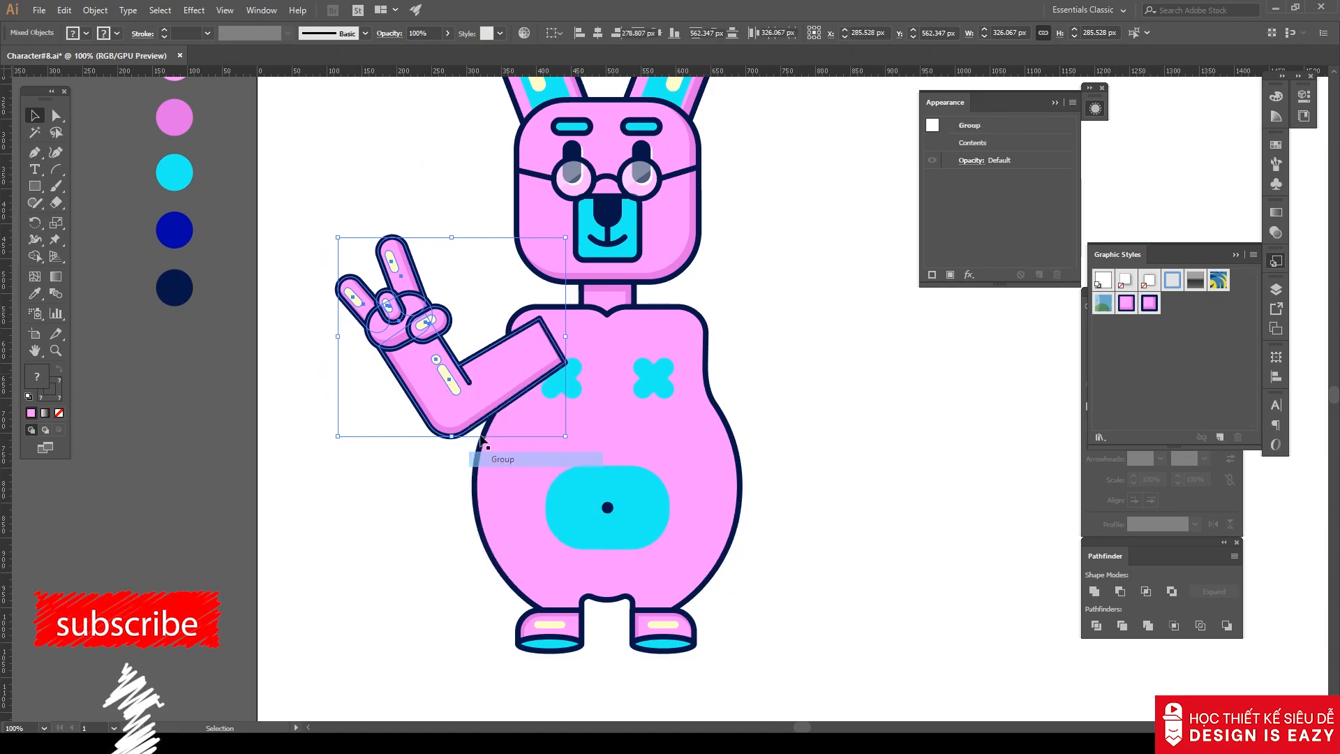
{"action": "right_click", "coordinate": [450, 376]}
{"action": "mouse_move", "coordinate": [502, 526]}
{"action": "left_click", "coordinate": [635, 572]}
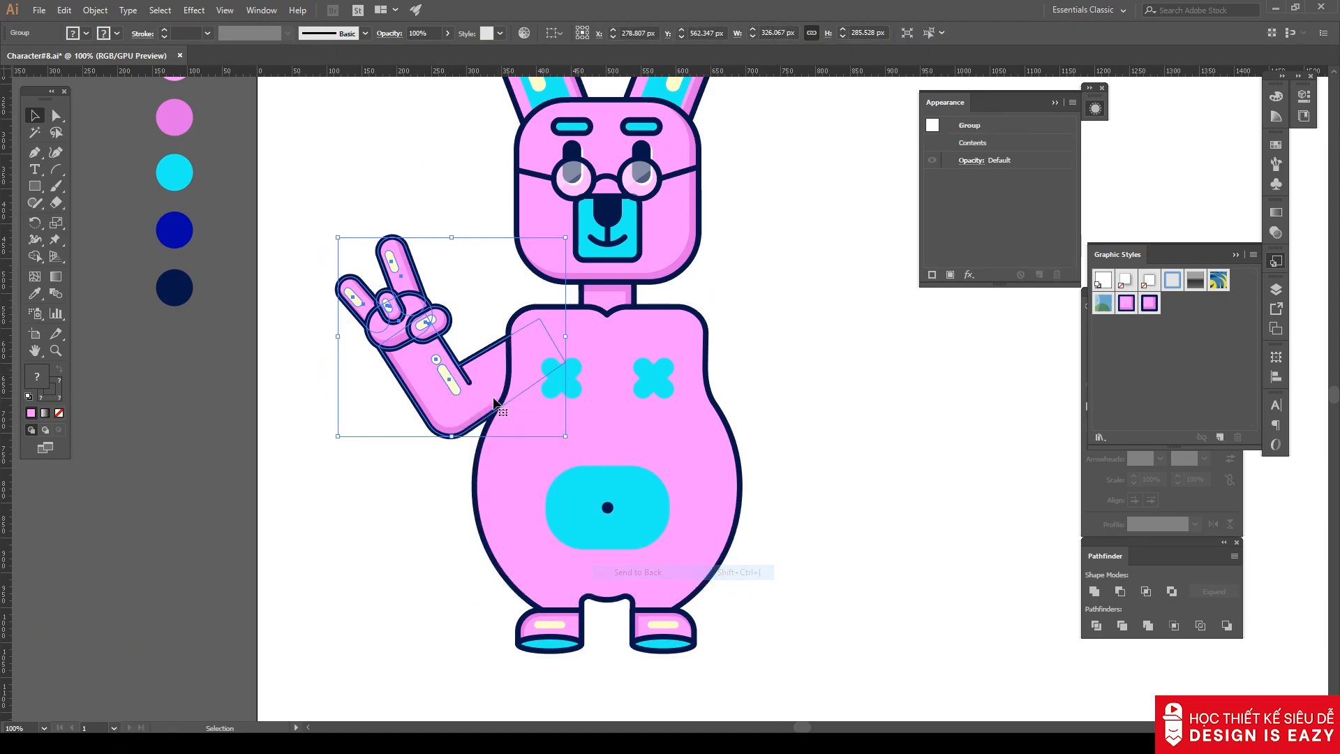
Reflect a copy of the arm group across the vertical axis and place it at the body's opposite shoulder.
{"action": "right_click", "coordinate": [479, 394]}
{"action": "left_click", "coordinate": [676, 577]}
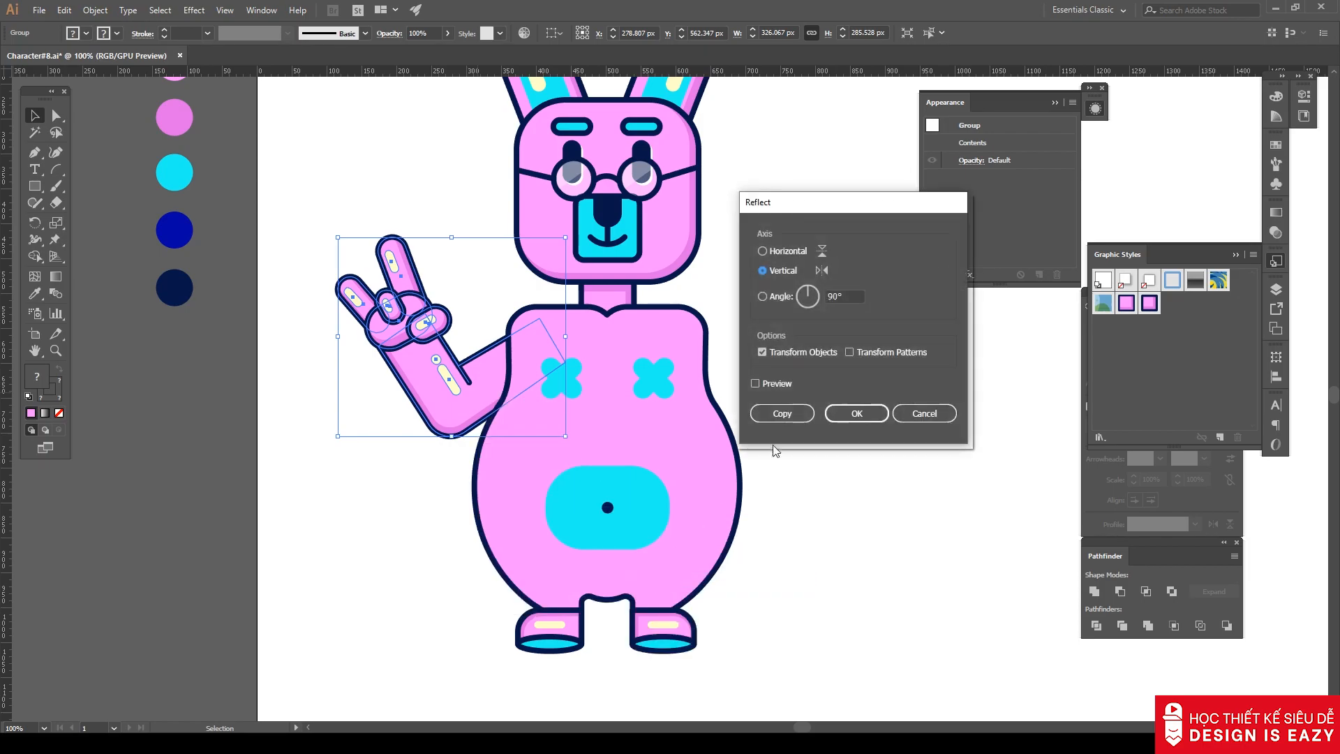
{"action": "key", "text": "Return"}
{"action": "left_click_drag", "start_coordinate": [488, 362], "coordinate": [803, 362]}
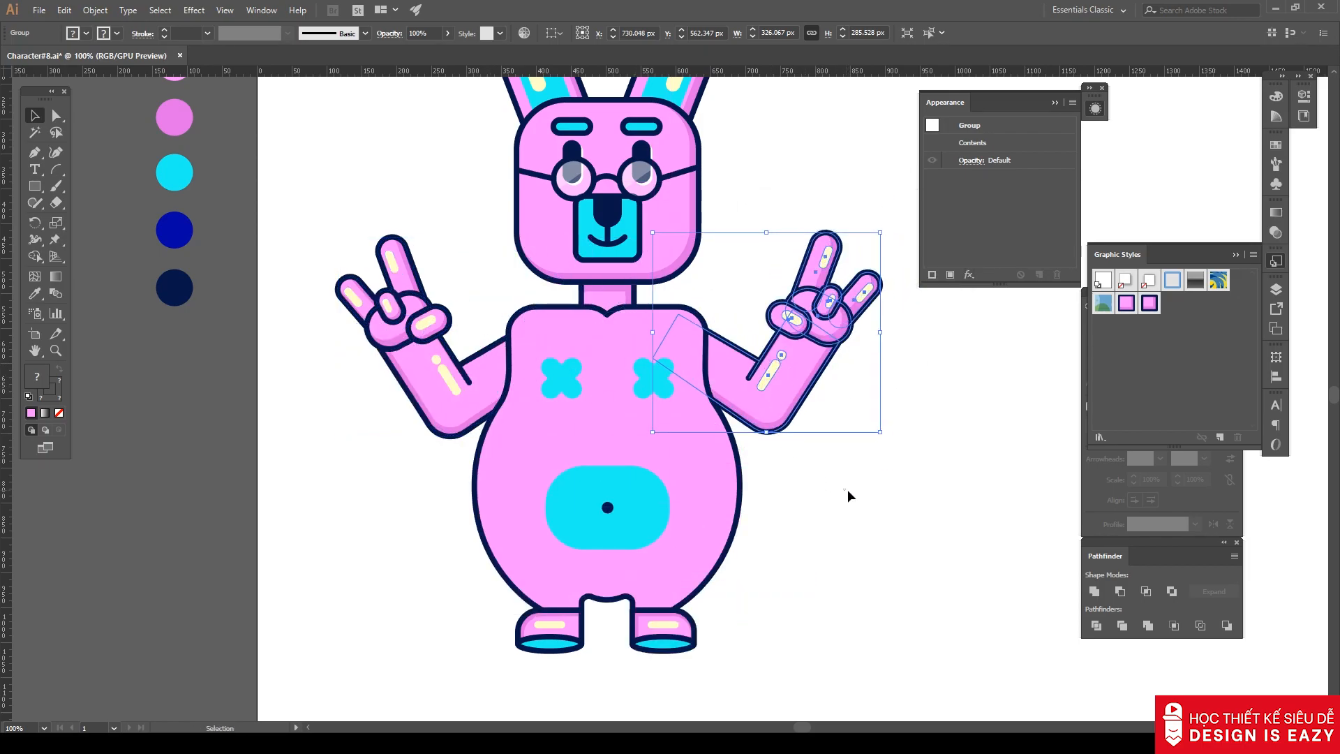
{"action": "left_click", "coordinate": [848, 488]}
Nudge both arm groups slightly upward so they sit level at the shoulders.
{"action": "scroll", "coordinate": [847, 489], "scroll_direction": "down", "scroll_amount": 2}
{"action": "left_click_drag", "start_coordinate": [890, 469], "coordinate": [856, 467]}
{"action": "scroll", "coordinate": [671, 443], "scroll_direction": "up", "scroll_amount": 3}
{"action": "left_click_drag", "start_coordinate": [557, 434], "coordinate": [554, 417]}
{"action": "left_click", "coordinate": [439, 509]}
{"action": "left_click_drag", "start_coordinate": [668, 500], "coordinate": [542, 482]}
{"action": "left_click_drag", "start_coordinate": [848, 433], "coordinate": [846, 426]}
{"action": "left_click", "coordinate": [906, 519]}
{"action": "scroll", "coordinate": [868, 509], "scroll_direction": "down", "scroll_amount": 4}
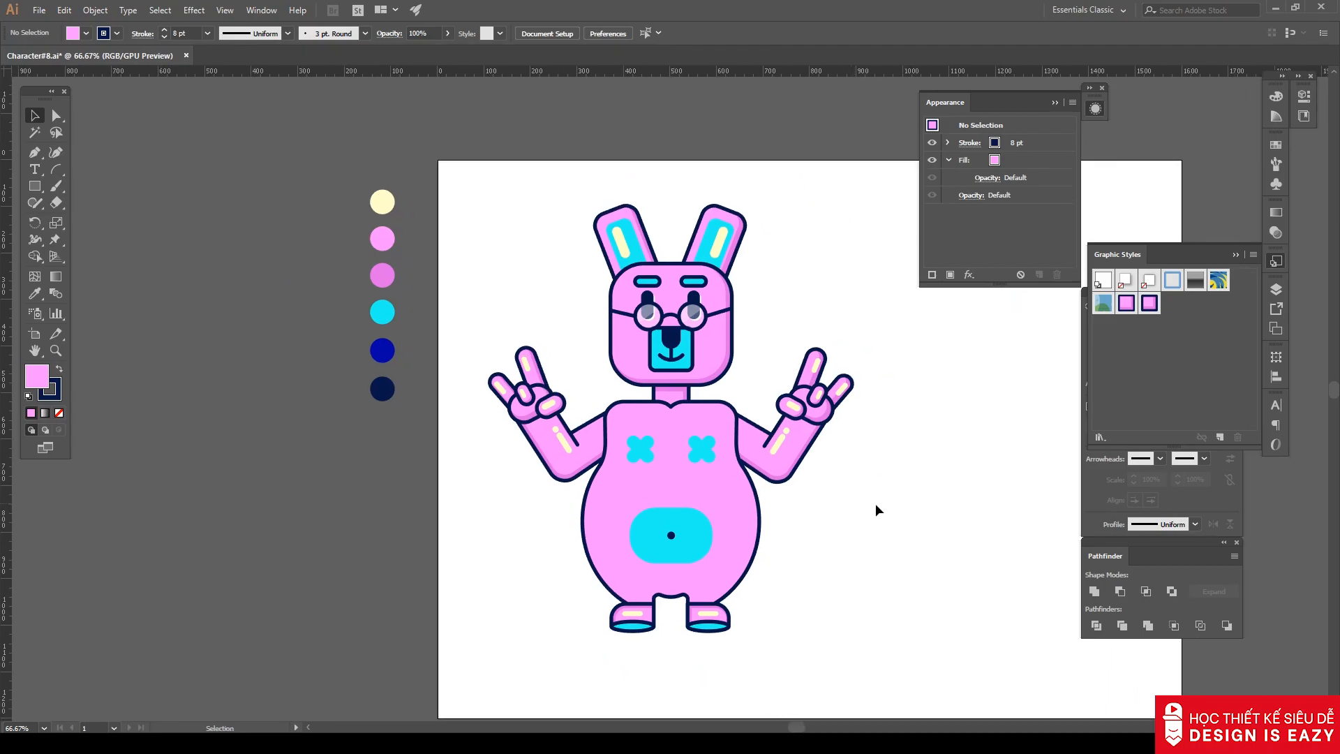
Draw a vertical rounded rectangle about 30 by 91 px over the shoulder, above the chest's left-hand cyan cross.
{"action": "left_click_drag", "start_coordinate": [34, 194], "coordinate": [91, 203]}
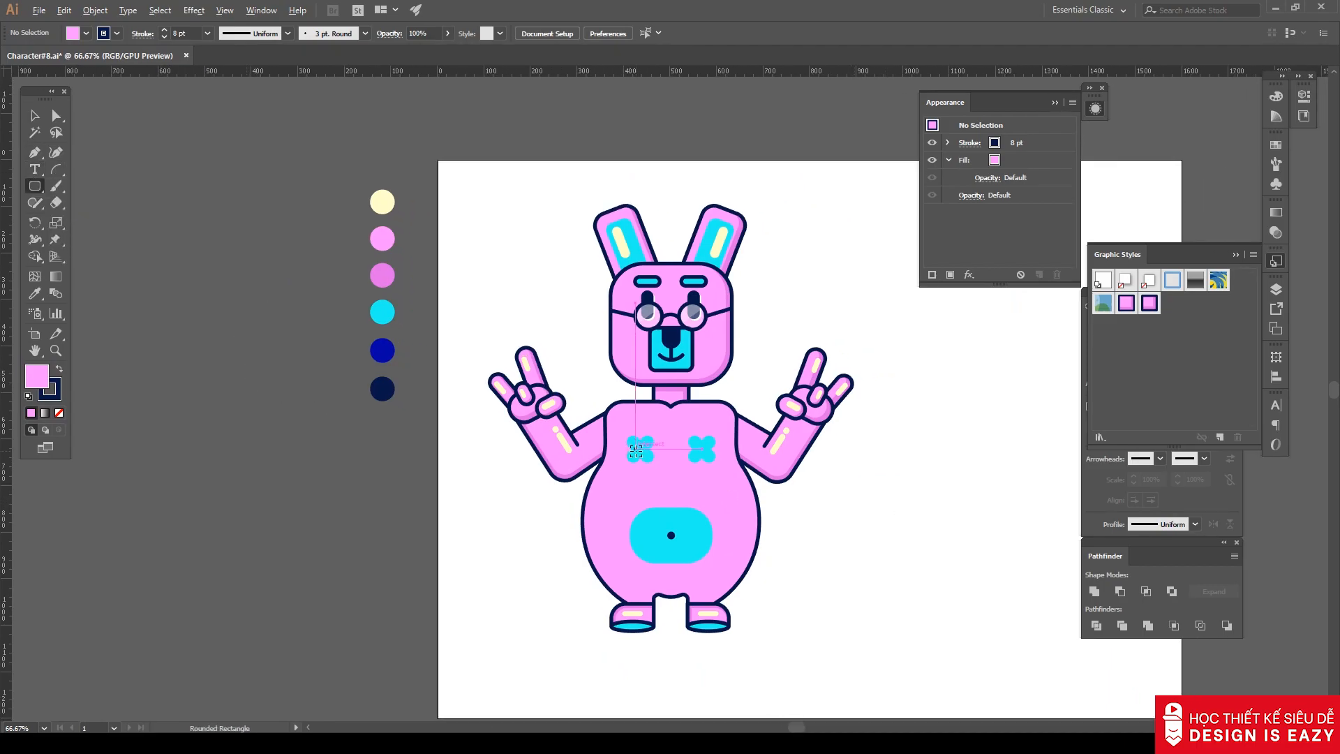
{"action": "scroll", "coordinate": [639, 450], "scroll_direction": "up", "scroll_amount": 3}
{"action": "left_click_drag", "start_coordinate": [652, 296], "coordinate": [694, 423]}
{"action": "key", "text": "v"}
{"action": "left_click_drag", "start_coordinate": [675, 341], "coordinate": [656, 329]}
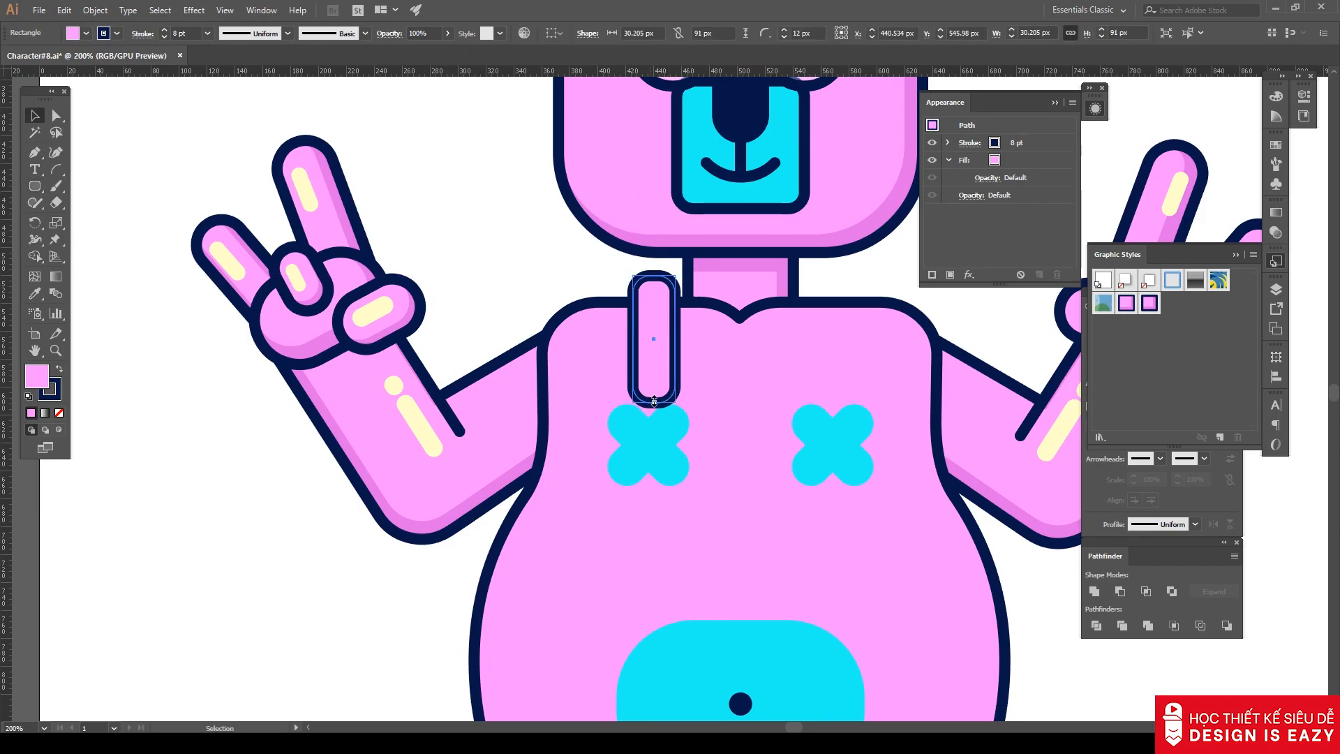
Widen the upright bar above the cyan cross to about 36 px and round its ends fully.
{"action": "left_click_drag", "start_coordinate": [658, 386], "coordinate": [570, 296]}
{"action": "left_click", "coordinate": [572, 292]}
{"action": "scroll", "coordinate": [619, 327], "scroll_direction": "up", "scroll_amount": 2}
{"action": "left_click_drag", "start_coordinate": [691, 349], "coordinate": [688, 369]}
{"action": "scroll", "coordinate": [688, 369], "scroll_direction": "down", "scroll_amount": 4}
{"action": "left_click_drag", "start_coordinate": [448, 287], "coordinate": [398, 310]}
Fill the rounded bar over the shoulder with a pinkish red.
{"action": "double_click", "coordinate": [39, 379]}
{"action": "left_click", "coordinate": [1029, 302]}
{"action": "left_click", "coordinate": [989, 310]}
{"action": "key", "text": "Return"}
{"action": "scroll", "coordinate": [633, 399], "scroll_direction": "up", "scroll_amount": 3}
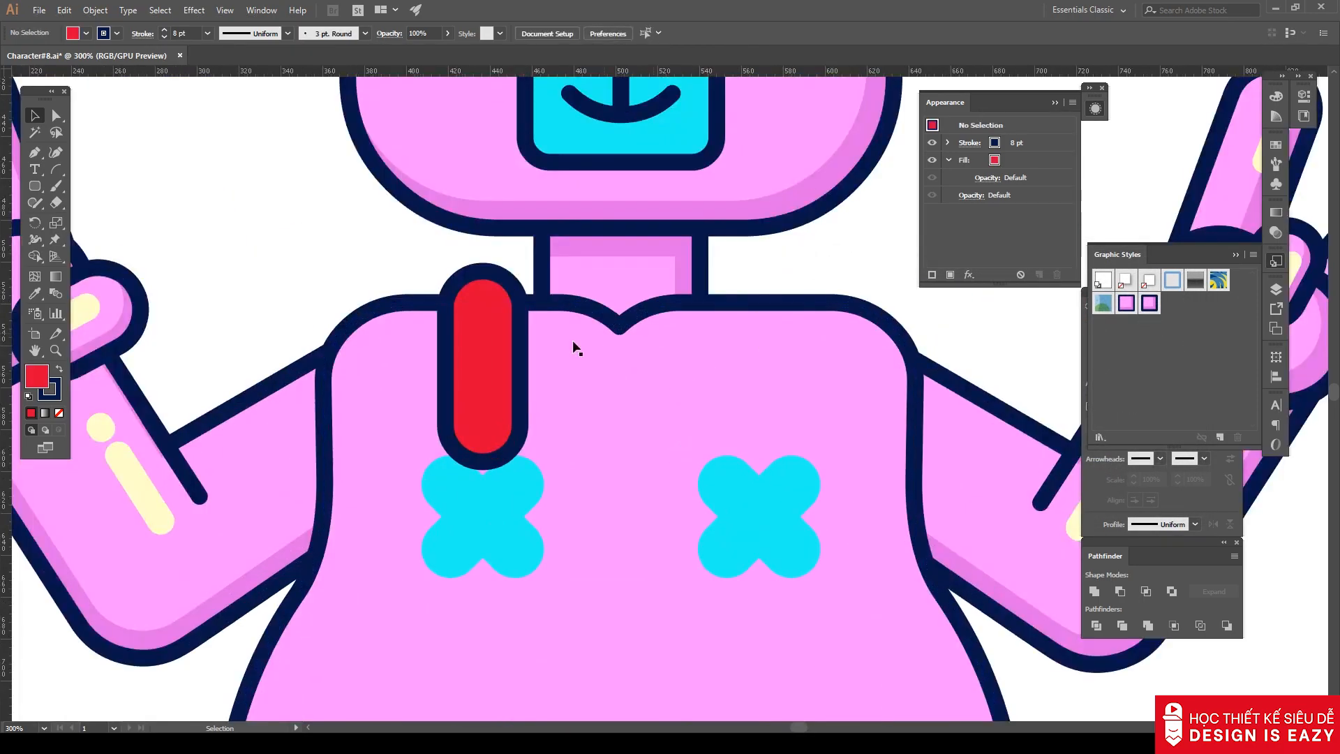
{"action": "double_click", "coordinate": [40, 379]}
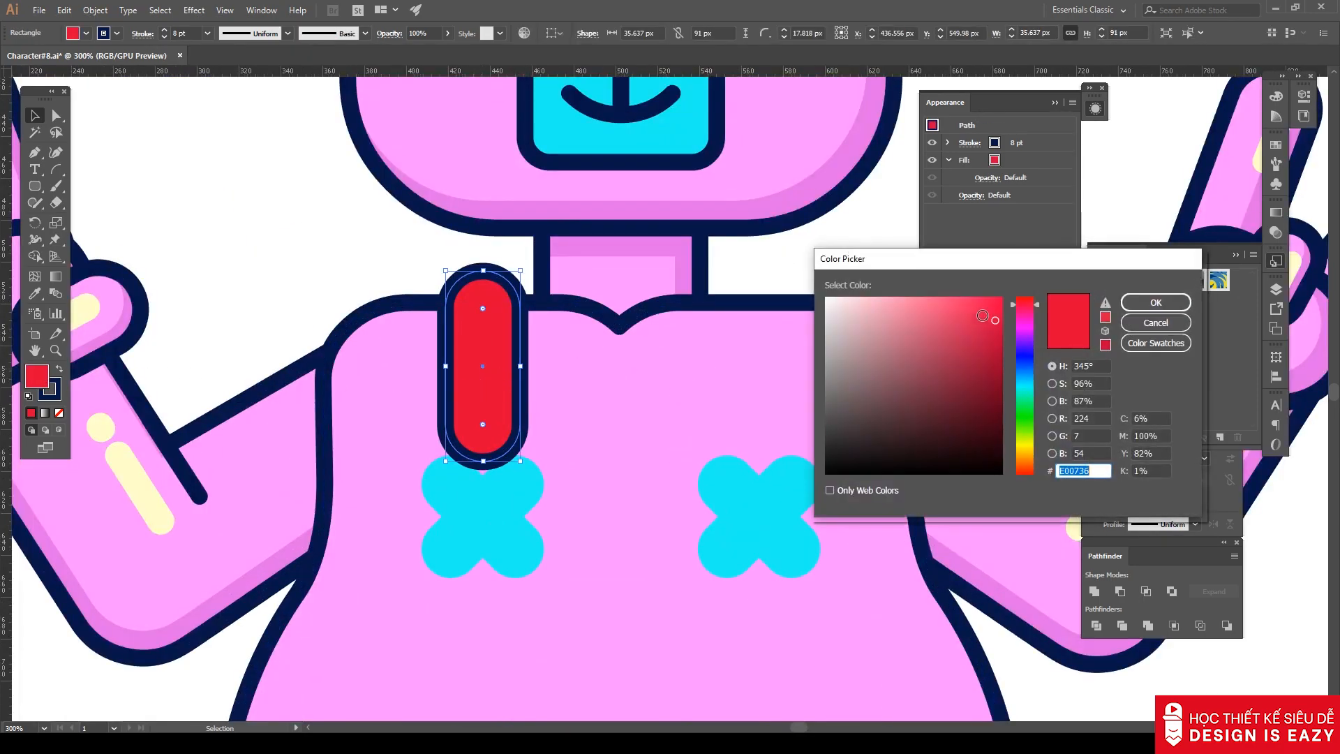
{"action": "key", "text": "Return"}
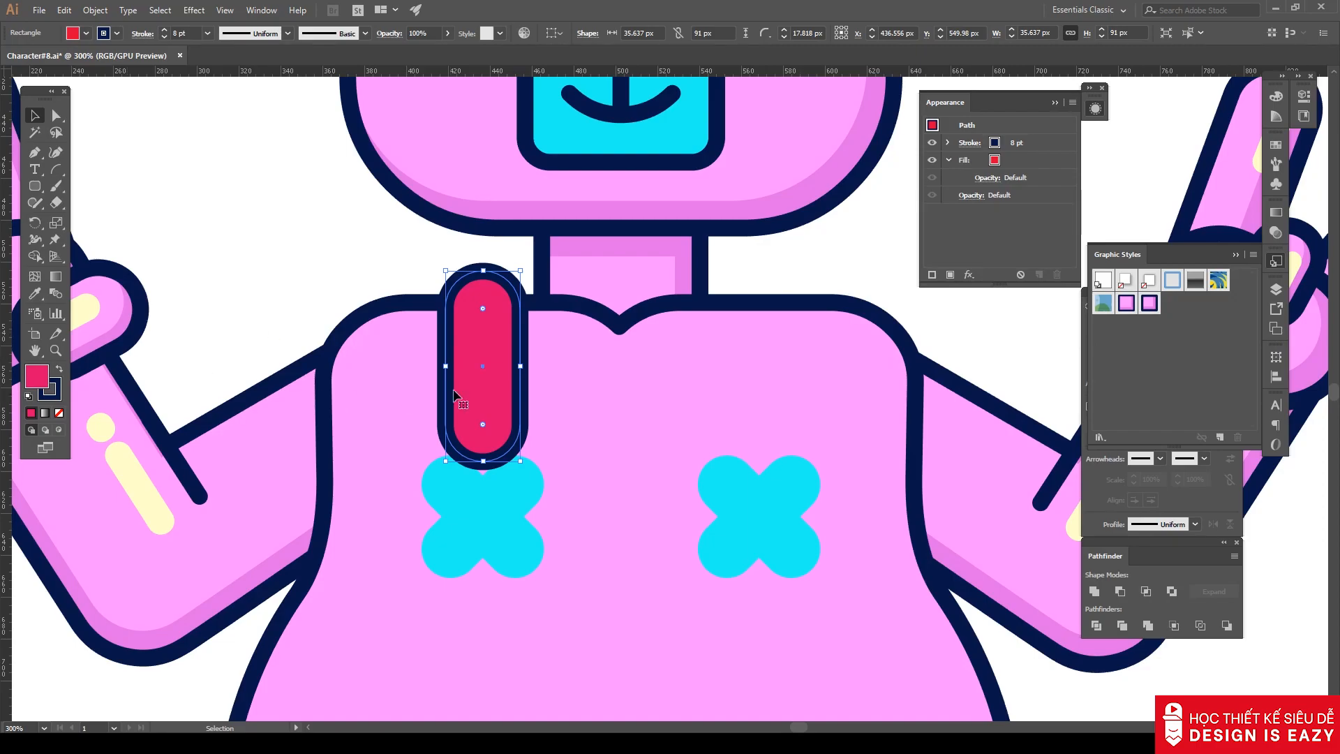
Widen the red bar outward to about 40 px and reduce the rounding of its corners facing the neck.
{"action": "left_click_drag", "start_coordinate": [445, 366], "coordinate": [438, 370]}
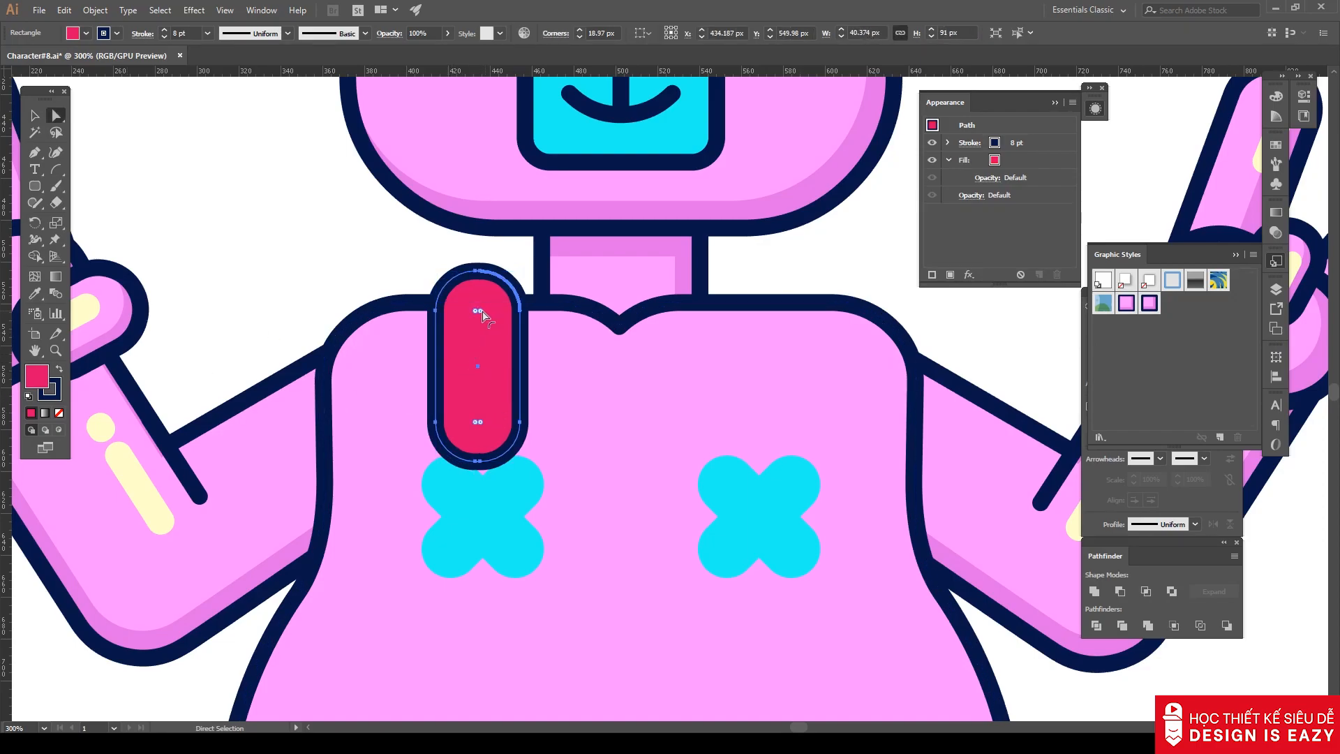
{"action": "left_click_drag", "start_coordinate": [481, 426], "coordinate": [501, 443]}
{"action": "key", "text": "v"}
Reflect a copy of the red ear cushion and position it on the other side of the neck.
{"action": "right_click", "coordinate": [492, 373]}
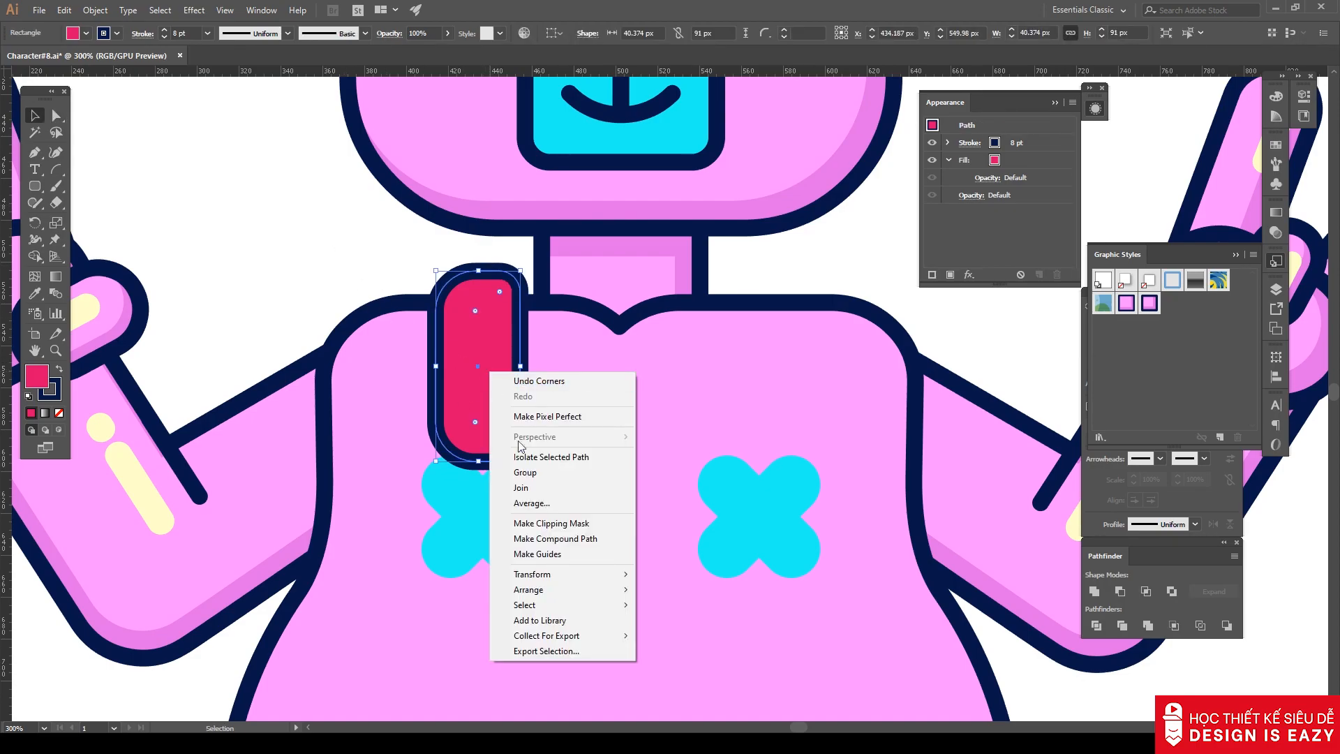
{"action": "mouse_move", "coordinate": [579, 575]}
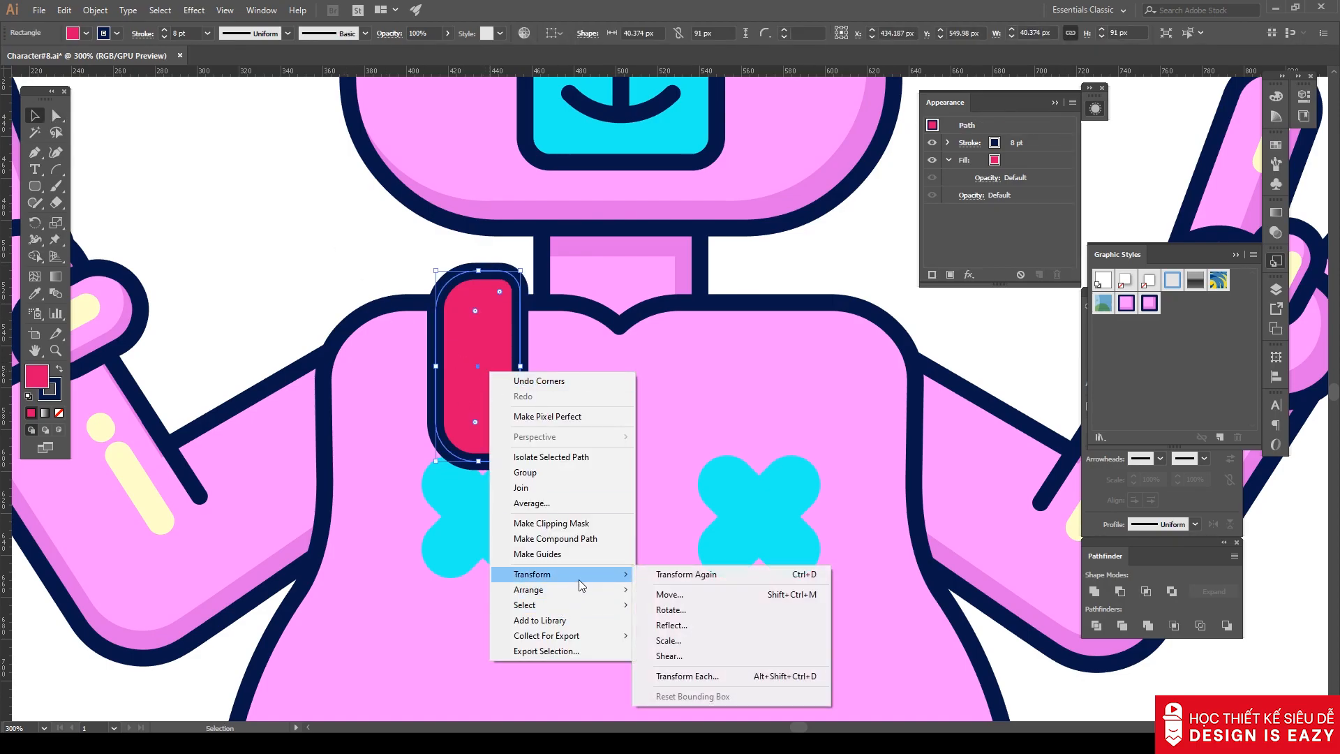
{"action": "left_click", "coordinate": [707, 621]}
{"action": "left_click", "coordinate": [863, 416]}
{"action": "left_click_drag", "start_coordinate": [479, 353], "coordinate": [764, 372]}
{"action": "left_click", "coordinate": [851, 268]}
Draw a red rounded rectangle about 142 by 120 px centred on the neck between the two ear cushions.
{"action": "scroll", "coordinate": [850, 278], "scroll_direction": "down", "scroll_amount": 3}
{"action": "left_click_drag", "start_coordinate": [849, 279], "coordinate": [796, 383]}
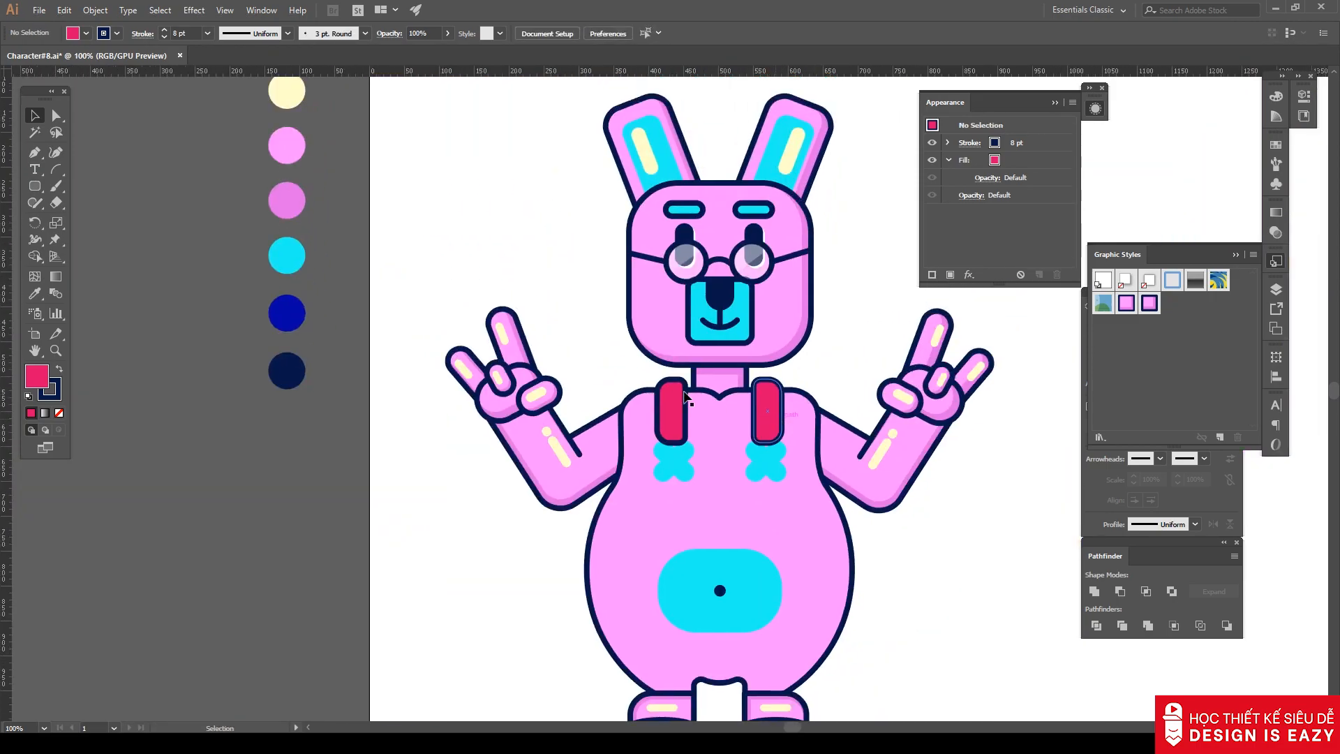
{"action": "left_click_drag", "start_coordinate": [35, 186], "coordinate": [82, 208]}
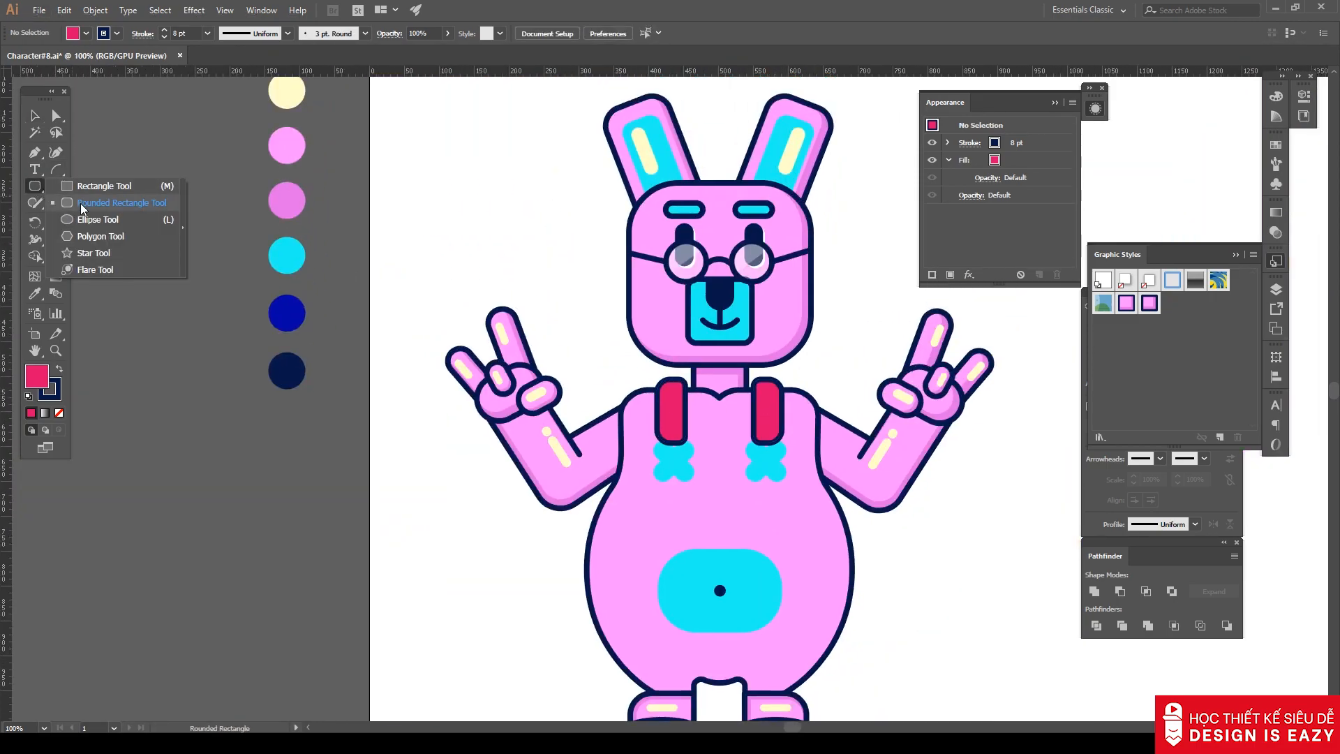
{"action": "left_click", "coordinate": [81, 204]}
{"action": "scroll", "coordinate": [851, 383], "scroll_direction": "up", "scroll_amount": 2}
{"action": "mouse_move", "coordinate": [642, 444]}
{"action": "left_mouse_down"}
{"action": "mouse_move", "coordinate": [752, 380]}
{"action": "mouse_move", "coordinate": [741, 362]}
{"action": "left_mouse_up"}
{"action": "key", "text": "v"}
{"action": "left_click_drag", "start_coordinate": [649, 469], "coordinate": [652, 463]}
Send the large red rounded rectangle behind all the other artwork.
{"action": "right_click", "coordinate": [626, 426]}
{"action": "mouse_move", "coordinate": [732, 642]}
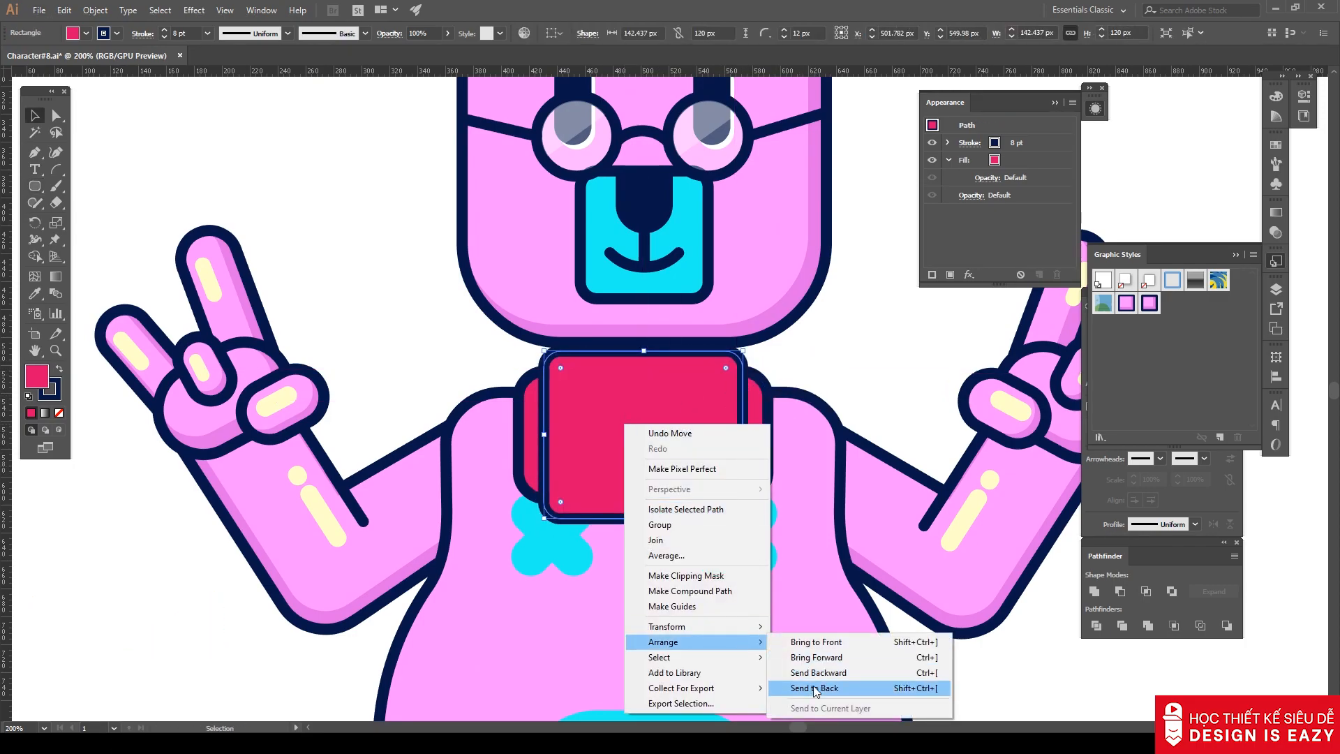
{"action": "left_click", "coordinate": [814, 688]}
Duplicate the red rectangle about 8 px lower and subtract the copy with Minus Front to leave a headphone band.
{"action": "scroll", "coordinate": [628, 362], "scroll_direction": "up", "scroll_amount": 2}
{"action": "left_click_drag", "start_coordinate": [804, 360], "coordinate": [793, 412]}
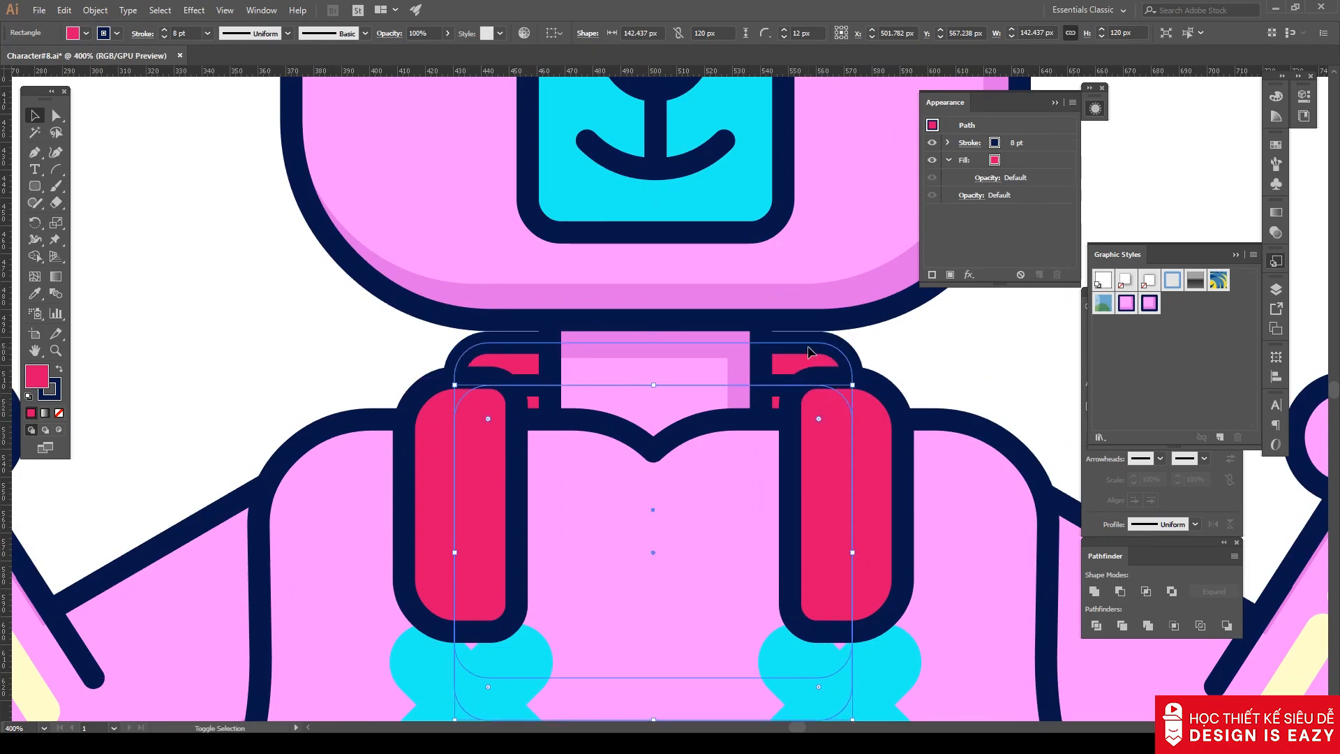
{"action": "left_click", "coordinate": [1096, 626]}
{"action": "key", "text": "ctrl+z"}
{"action": "left_click", "coordinate": [1121, 592]}
{"action": "mouse_move", "coordinate": [654, 419]}
{"action": "left_mouse_down"}
{"action": "mouse_move", "coordinate": [653, 463]}
{"action": "mouse_move", "coordinate": [653, 435]}
{"action": "left_mouse_up"}
Adjust the fit around the neck and move both red ear cushions slightly down on the shoulders.
{"action": "left_click", "coordinate": [721, 490]}
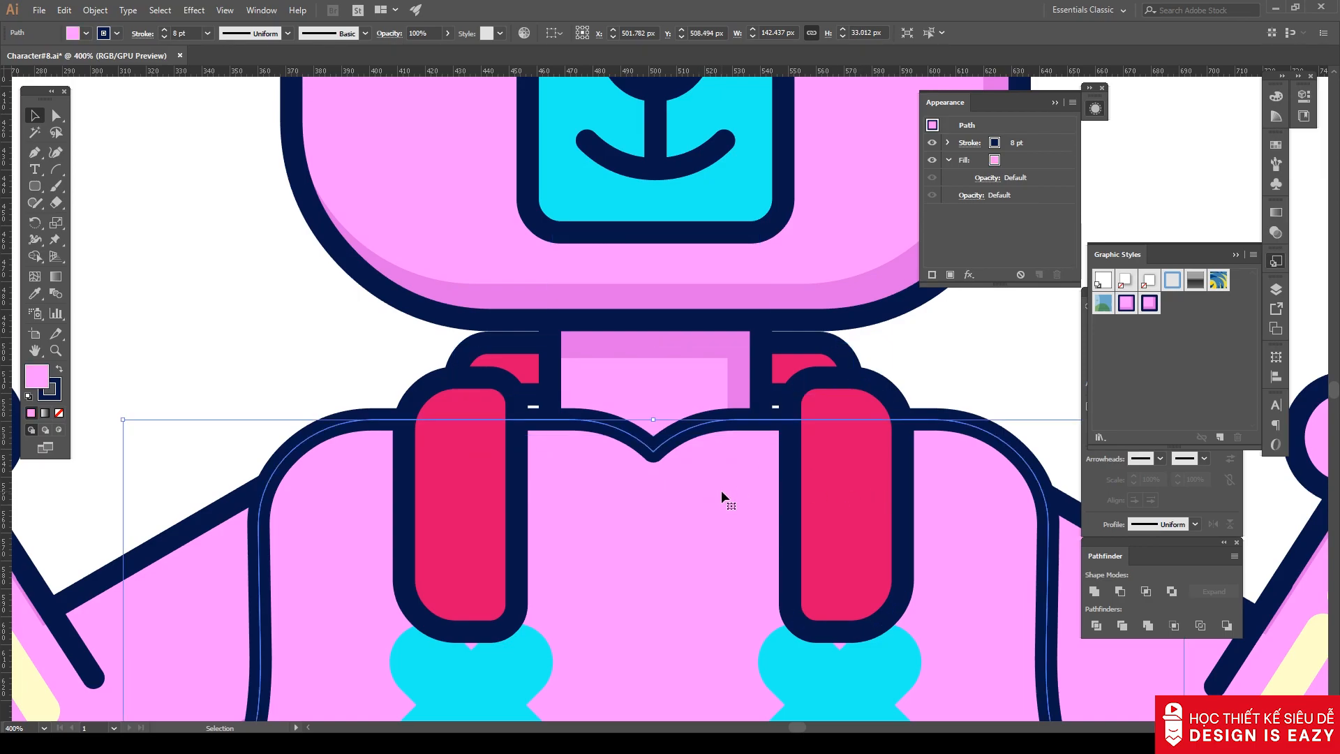
{"action": "scroll", "coordinate": [700, 495], "scroll_direction": "down", "scroll_amount": 3}
{"action": "left_click_drag", "start_coordinate": [718, 530], "coordinate": [664, 373]}
{"action": "left_click_drag", "start_coordinate": [656, 418], "coordinate": [658, 427]}
{"action": "left_click", "coordinate": [934, 561]}
{"action": "left_click", "coordinate": [852, 424]}
{"action": "left_click_drag", "start_coordinate": [853, 424], "coordinate": [853, 438]}
{"action": "left_click_drag", "start_coordinate": [416, 415], "coordinate": [417, 434]}
{"action": "left_click", "coordinate": [330, 541]}
{"action": "scroll", "coordinate": [331, 539], "scroll_direction": "down", "scroll_amount": 4}
{"action": "left_click", "coordinate": [558, 599]}
{"action": "left_click", "coordinate": [613, 628]}
{"action": "left_click_drag", "start_coordinate": [612, 601], "coordinate": [508, 652]}
{"action": "left_click", "coordinate": [650, 538], "text": "shift"}
{"action": "left_click_drag", "start_coordinate": [794, 605], "coordinate": [722, 632]}
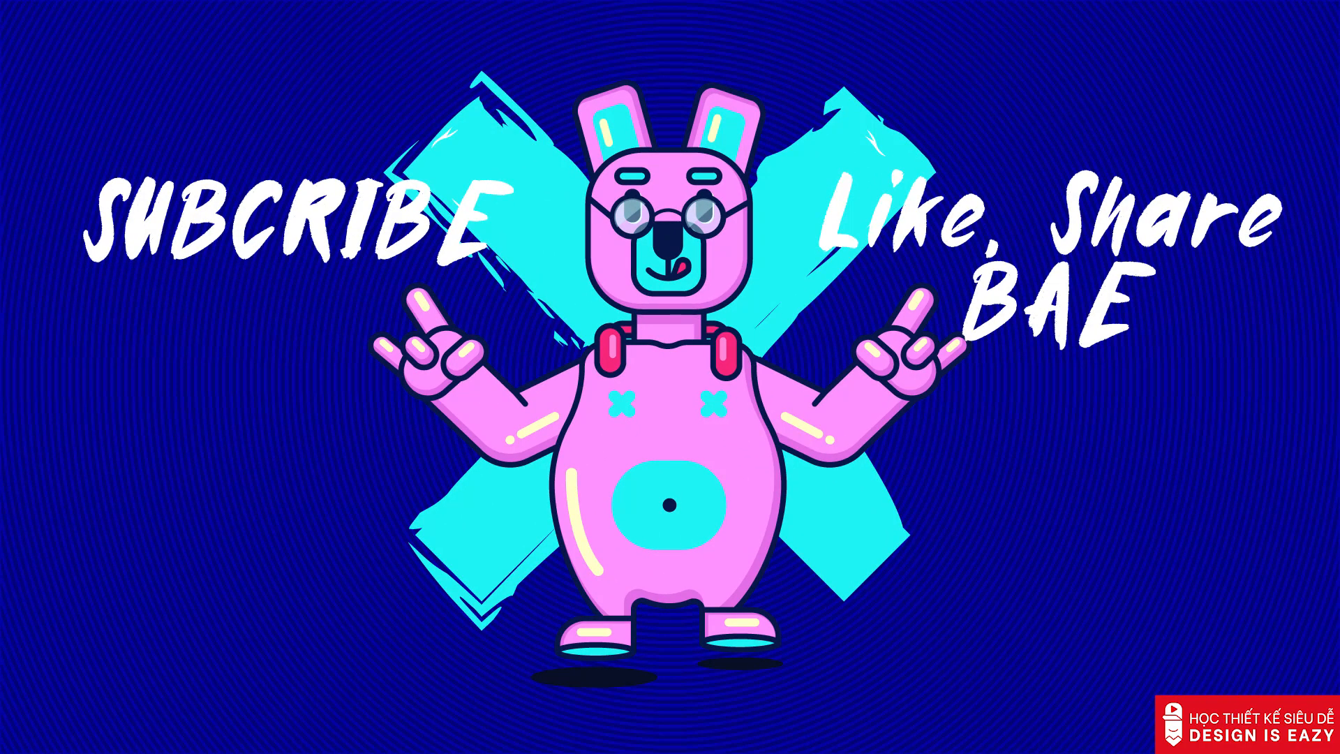